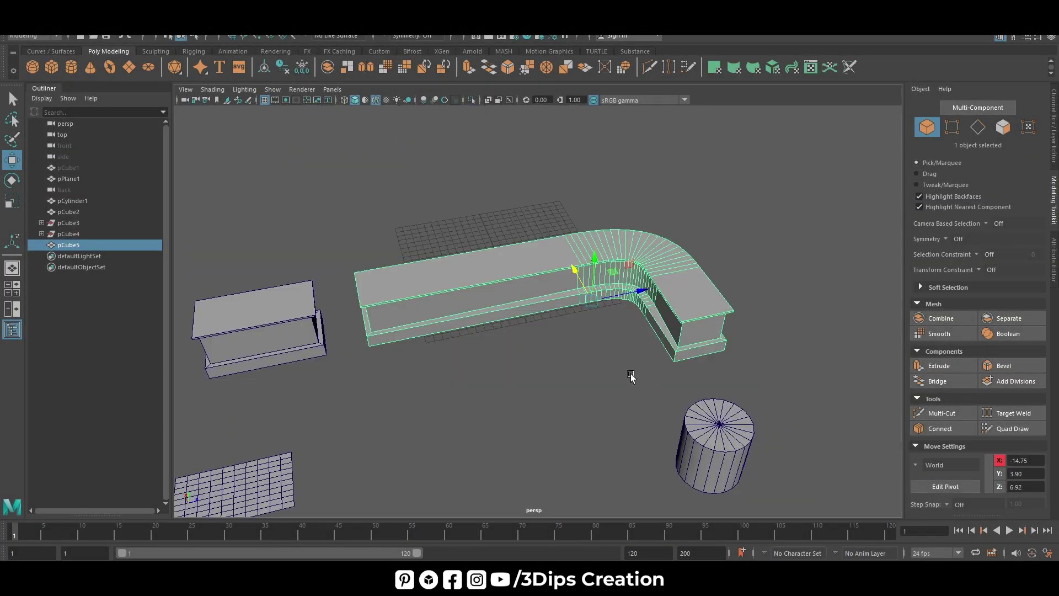
- Switch pCube5 to face mode and pick the long inner wall faces of the counter
right_click(607, 283)
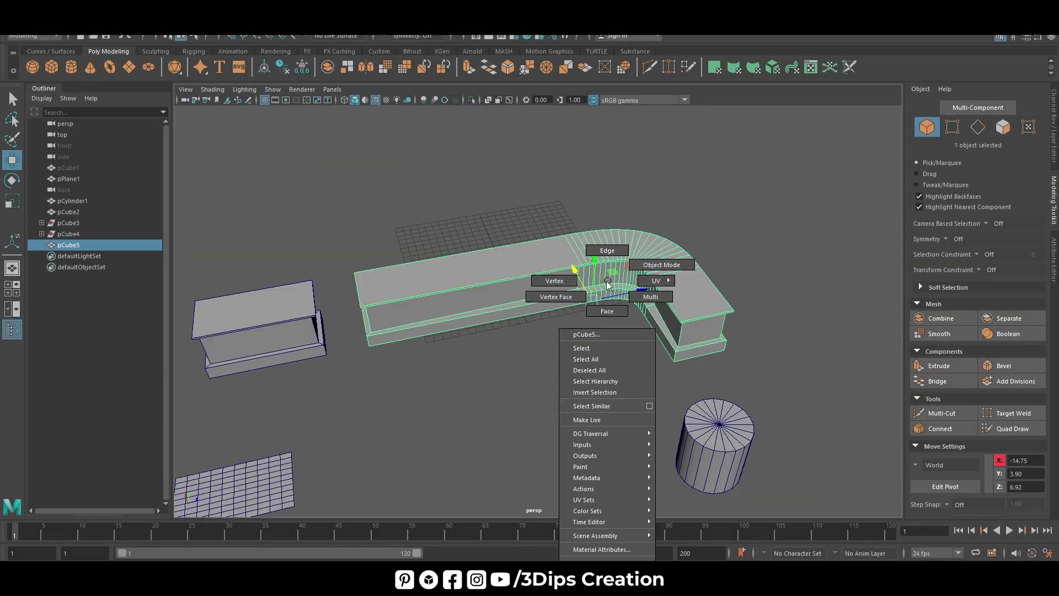
click(606, 310)
click(682, 334)
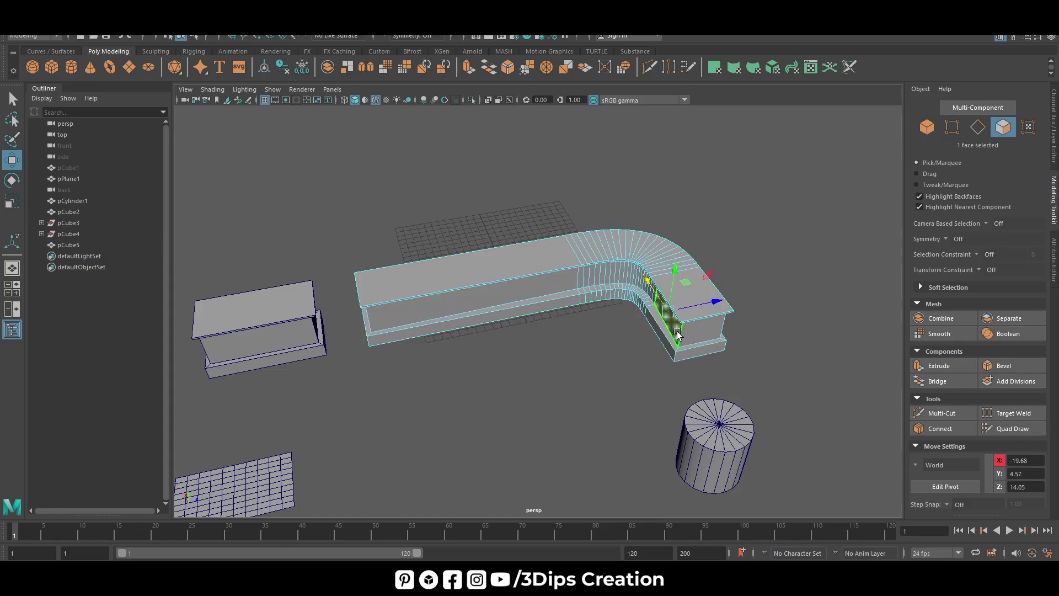
click(577, 289)
alt+drag(582, 282, 603, 307)
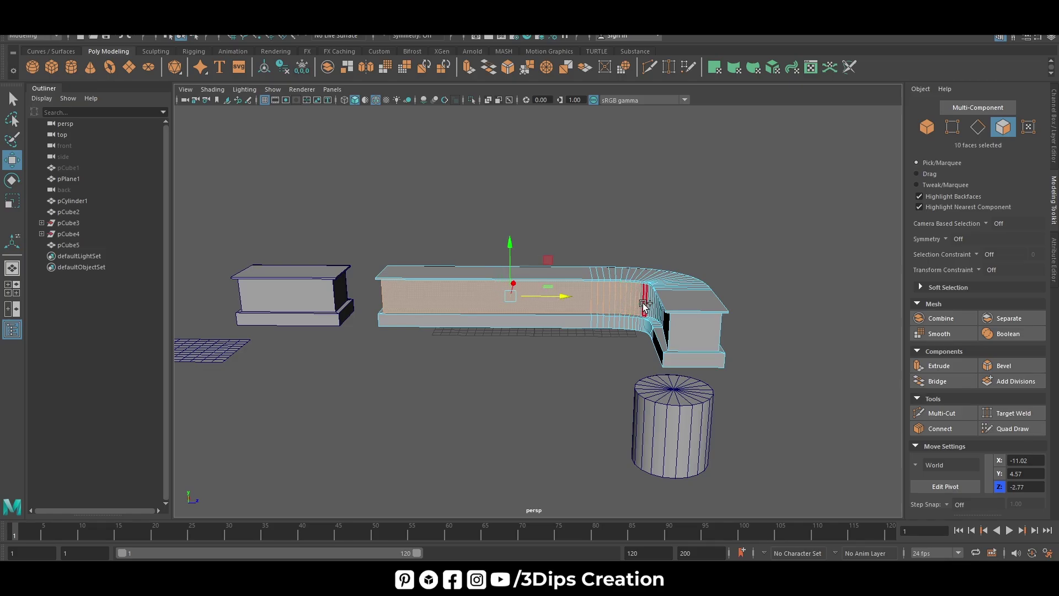
scroll(651, 312, up, 3)
scroll(525, 349, down, 2)
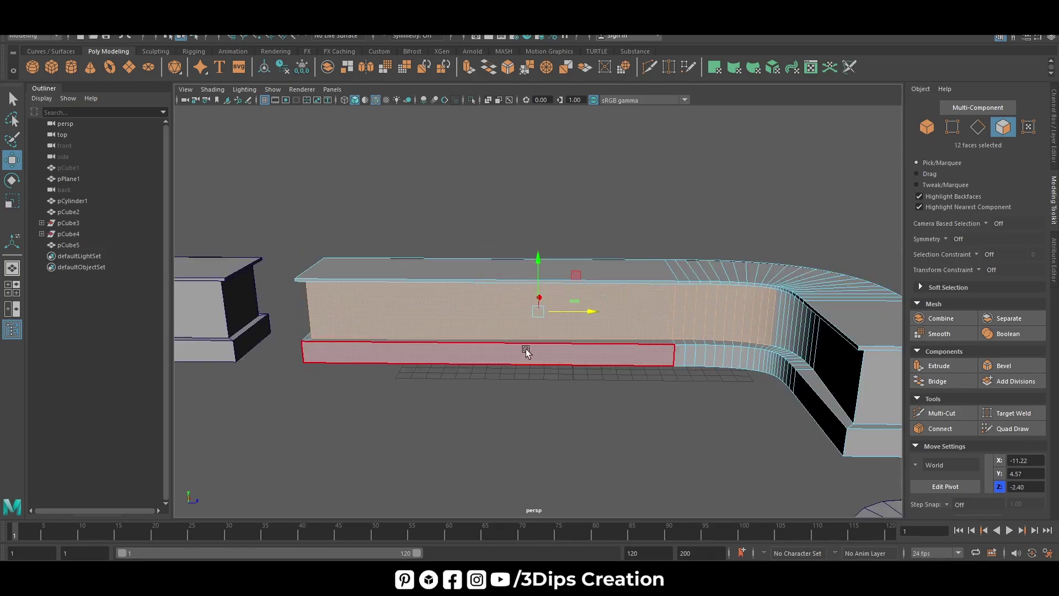
alt+drag(525, 349, 634, 399)
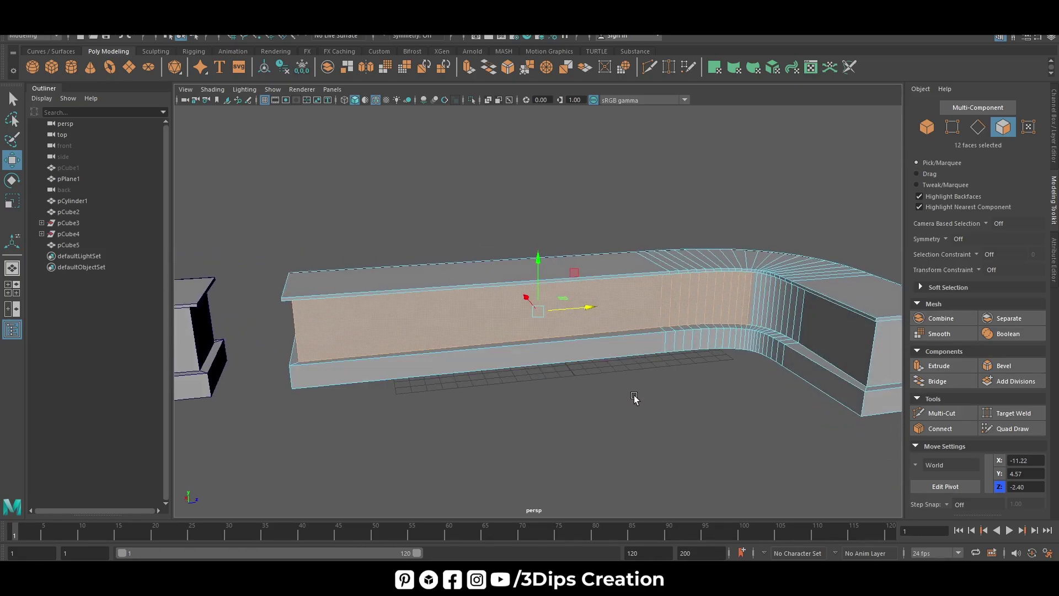
- Add the bend strip and end faces to bring the wall selection to 23 faces
shift+click(757, 304)
shift+click(772, 306)
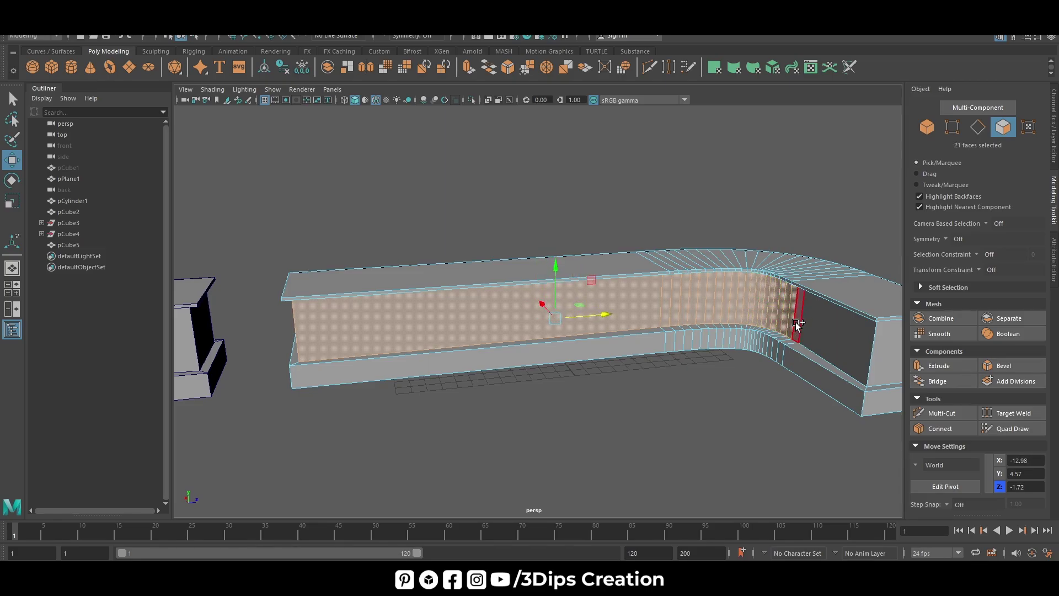
shift+click(795, 322)
shift+click(861, 353)
alt+drag(401, 302, 450, 424)
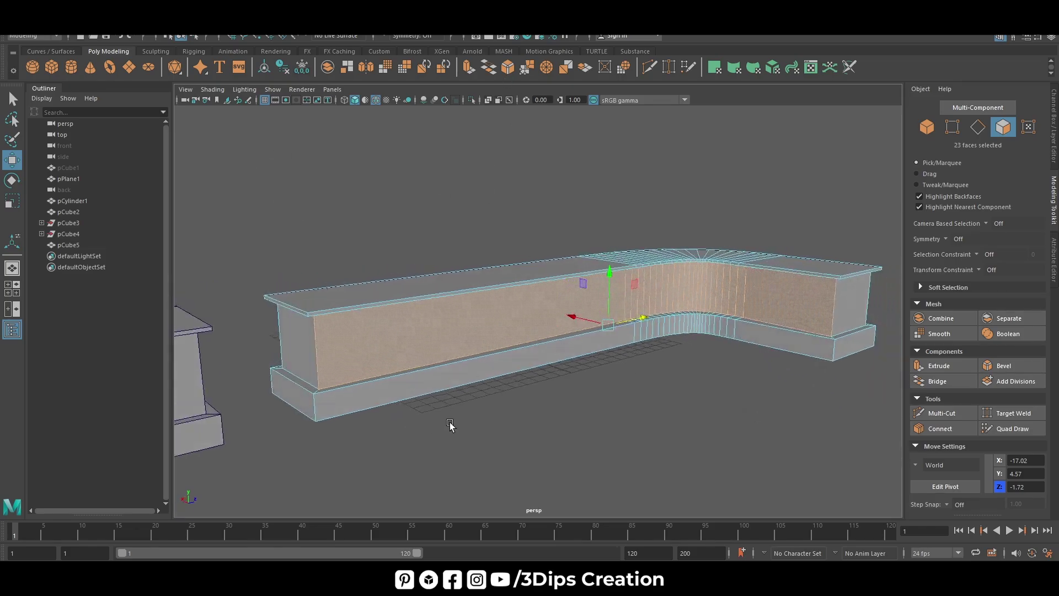
scroll(763, 319, up, 2)
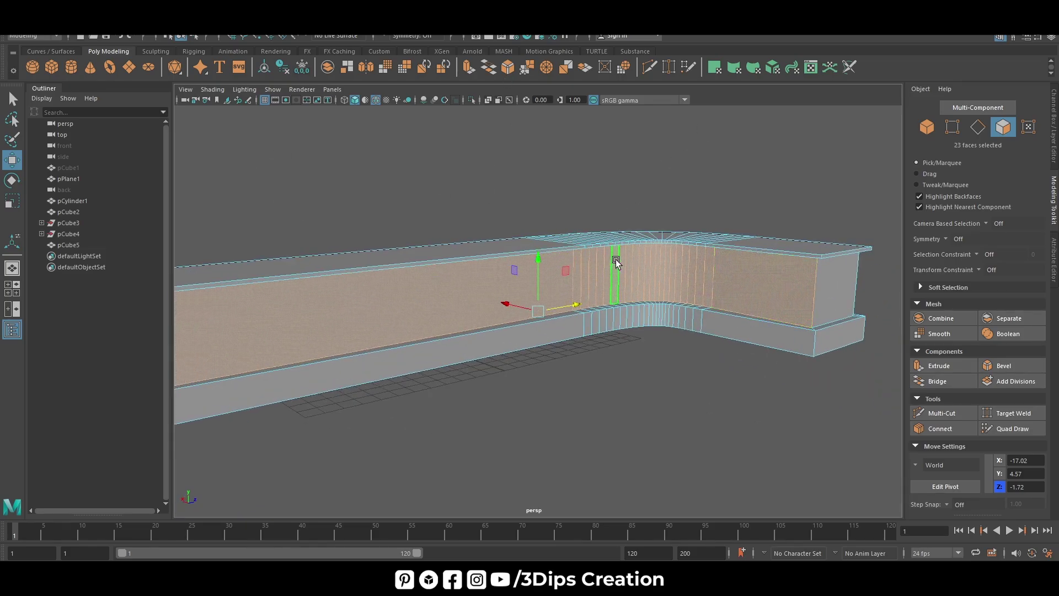
scroll(616, 263, down, 2)
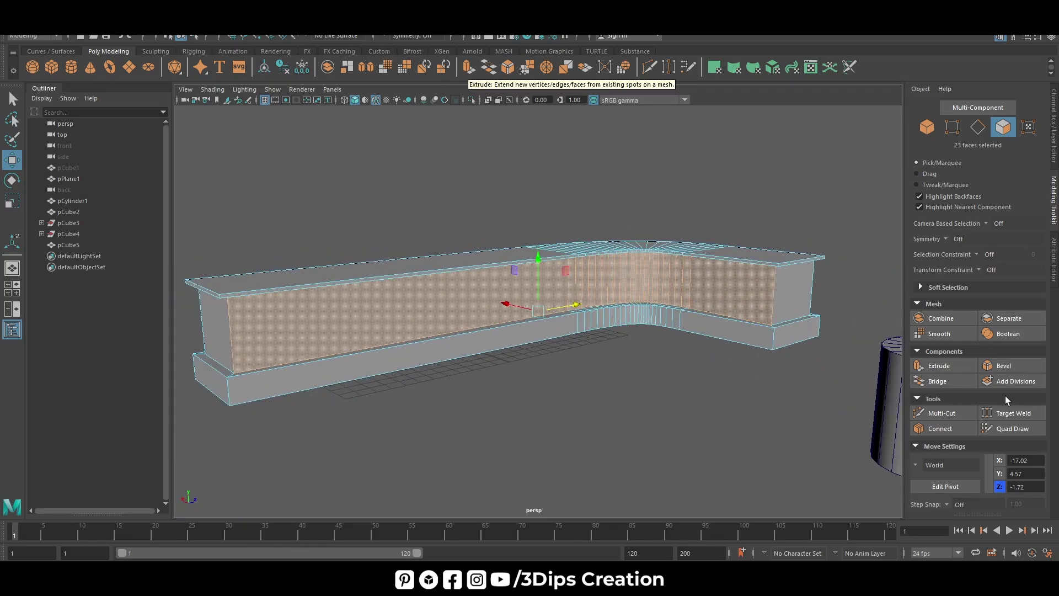
- Extrude the inner wall faces inward along local Z by about -3.742
click(965, 366)
alt+drag(555, 342, 570, 402)
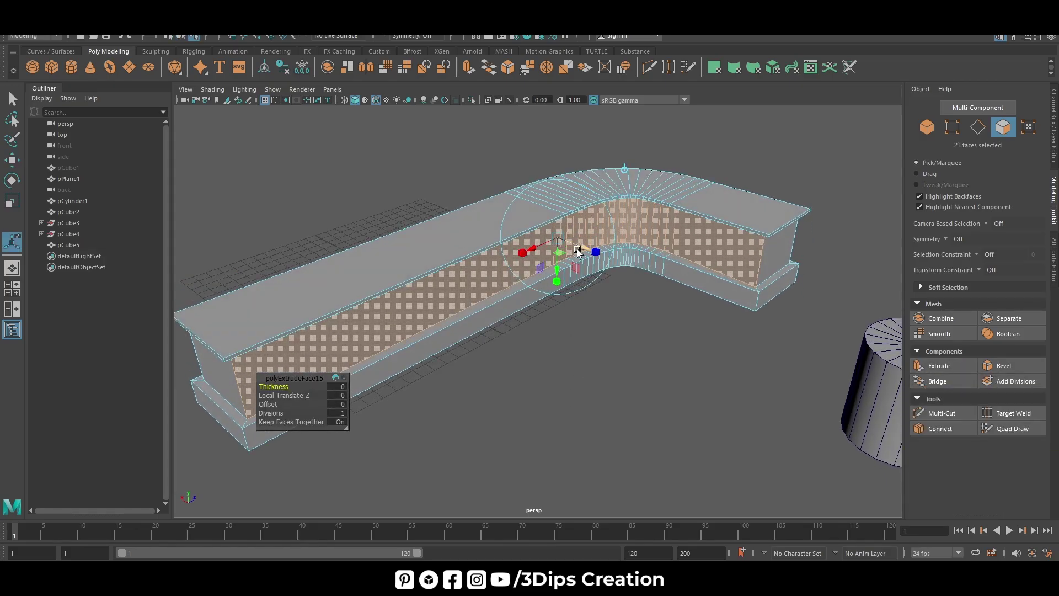
mouse_move(577, 252)
mouse_down()
mouse_move(547, 265)
mouse_move(607, 331)
mouse_move(526, 356)
mouse_move(638, 368)
mouse_move(619, 265)
mouse_move(415, 389)
mouse_move(603, 395)
mouse_move(547, 343)
mouse_up()
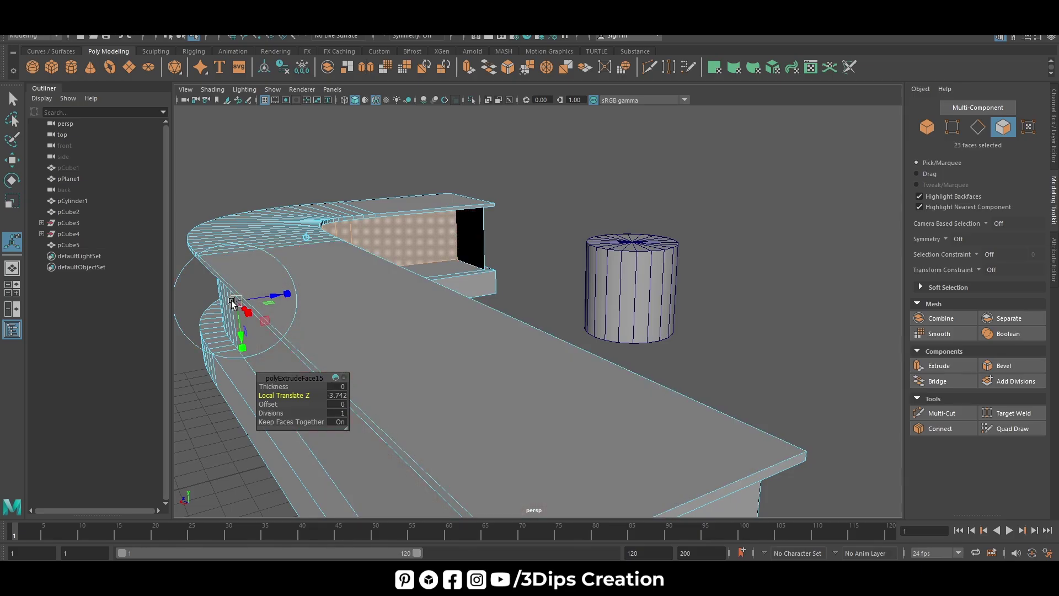
click(471, 248)
key(w)
alt+drag(548, 295, 538, 300)
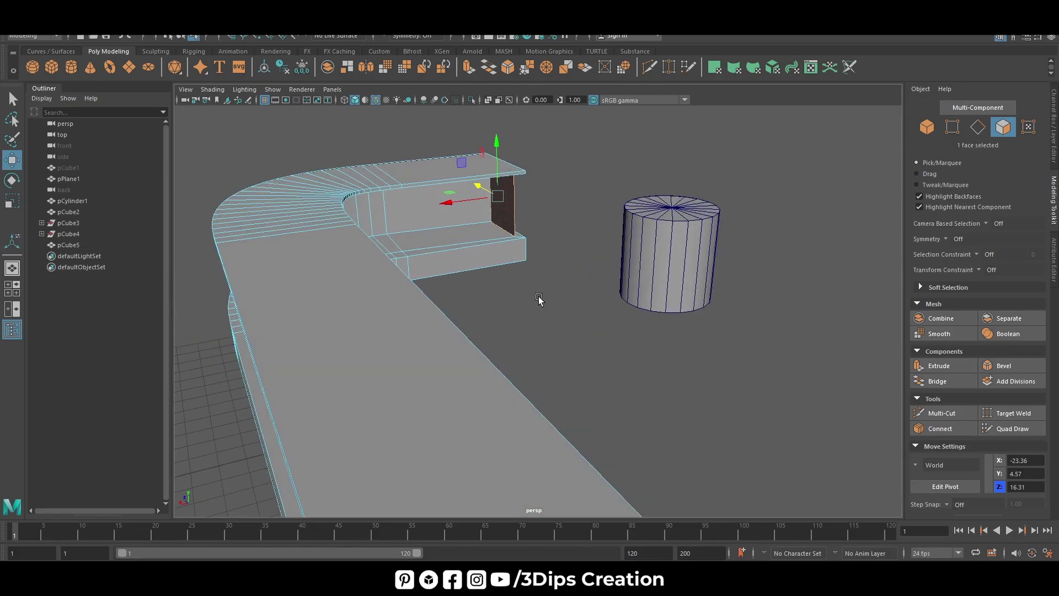
click(538, 296)
mouse_move(559, 338)
alt+mouse_down()
mouse_move(364, 334)
mouse_move(513, 397)
mouse_move(593, 397)
alt+mouse_up()
- Extrude a narrow niche-wall face with thickness about 4.6 to form the first divider
key(e)
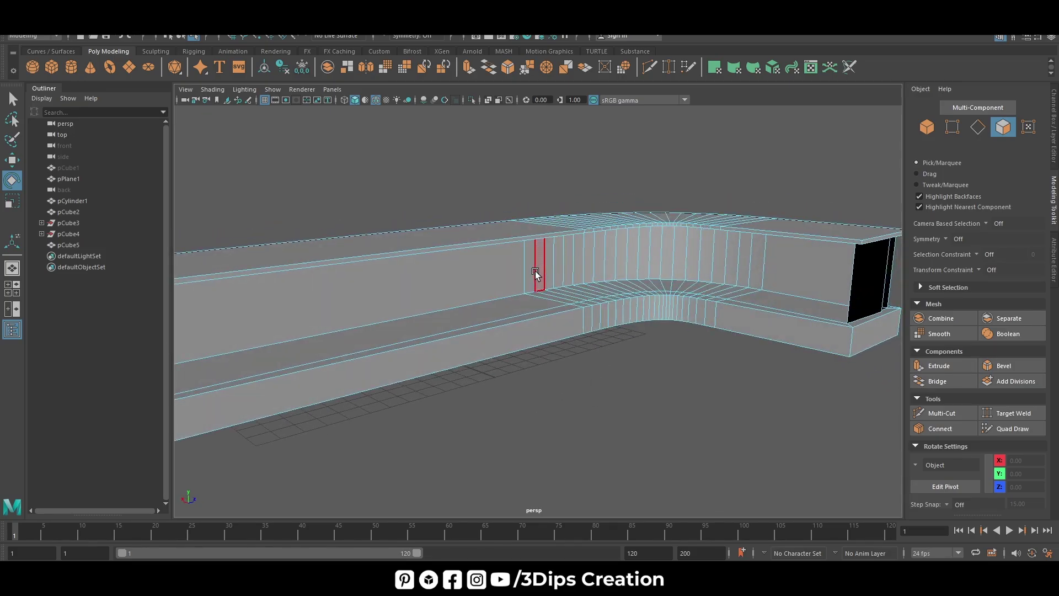
click(535, 271)
alt+drag(534, 293, 593, 356)
key(w)
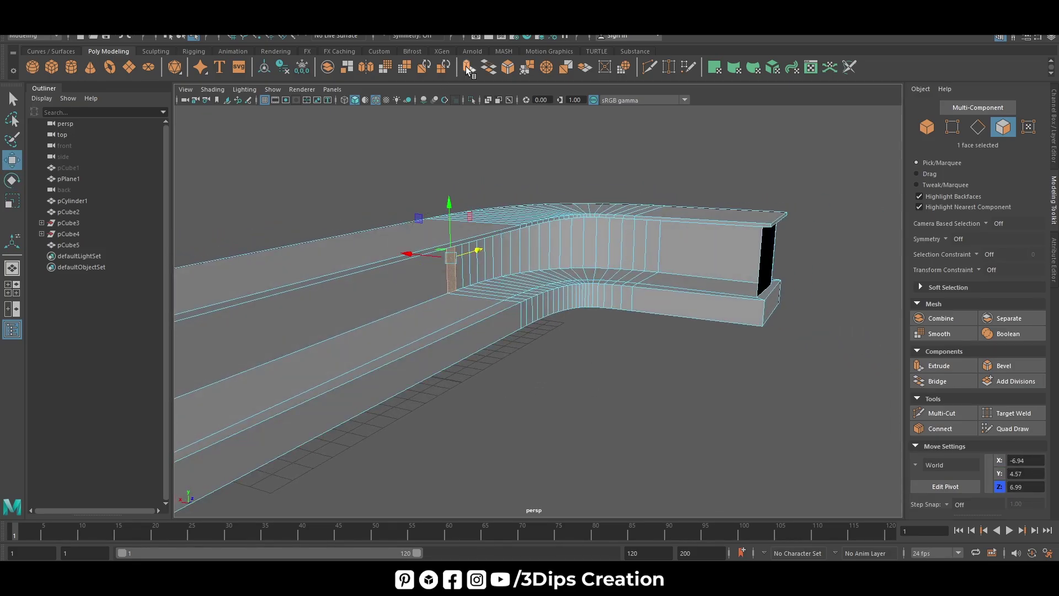
click(467, 67)
drag(282, 387, 301, 390)
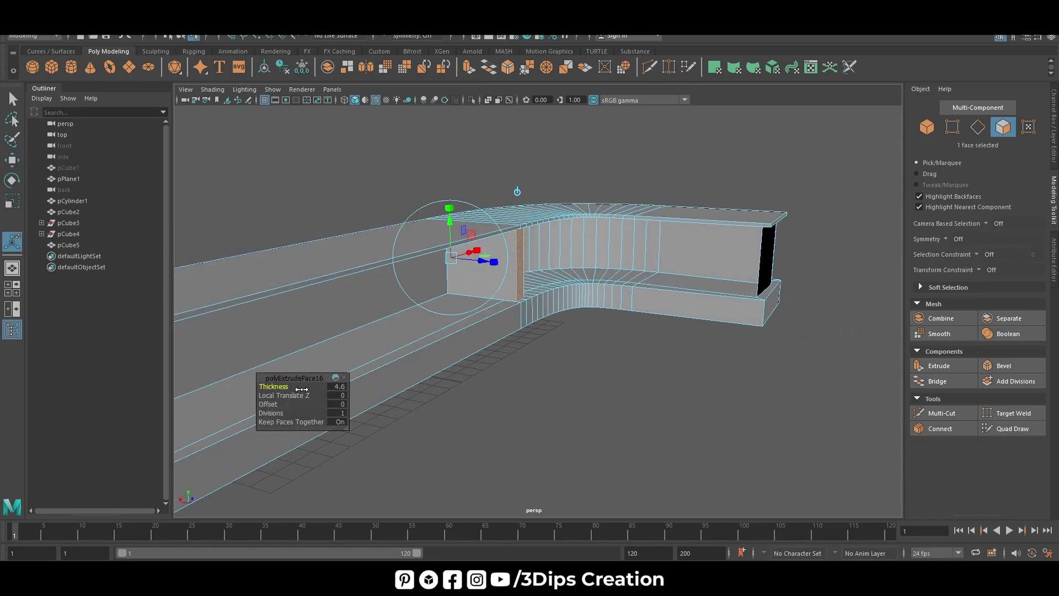
mouse_move(480, 366)
alt+mouse_down()
mouse_move(494, 380)
mouse_move(426, 386)
mouse_move(579, 323)
mouse_move(633, 454)
mouse_move(290, 428)
alt+mouse_up()
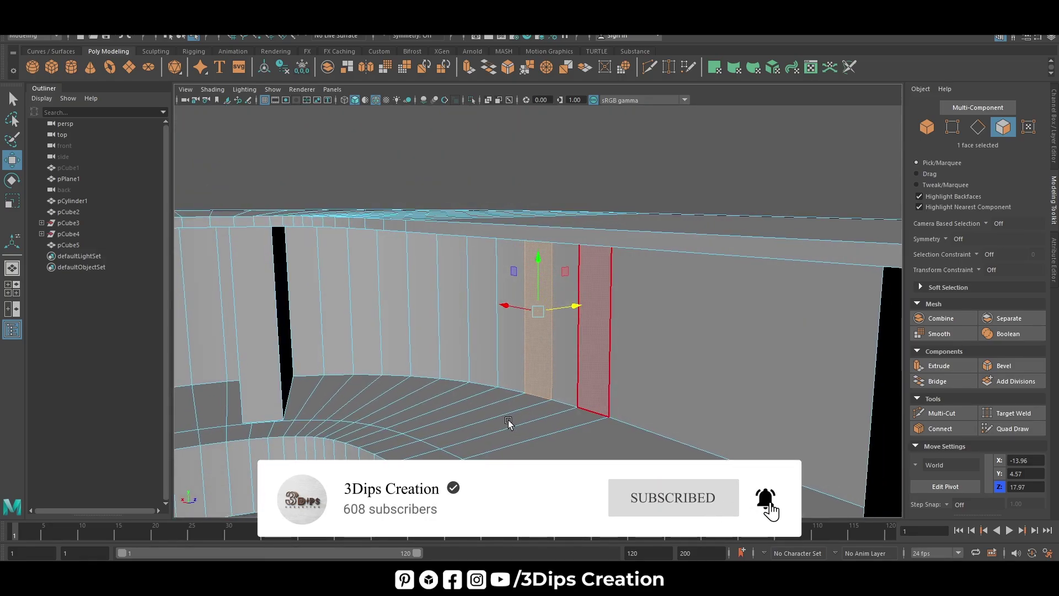
- Extrude another face to add a second divider inside the niche
alt+drag(508, 419, 564, 416)
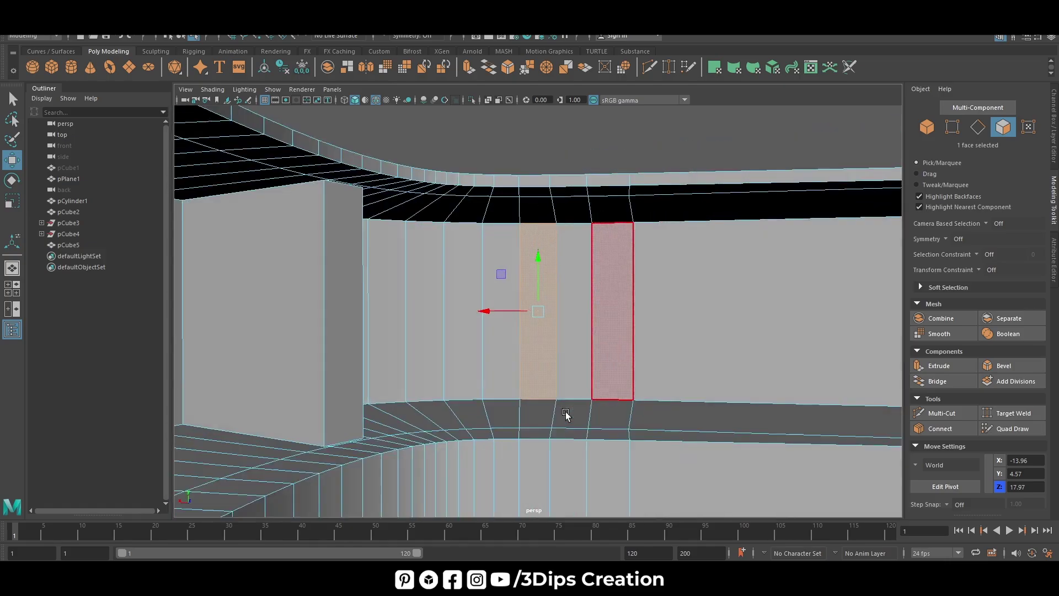
click(939, 368)
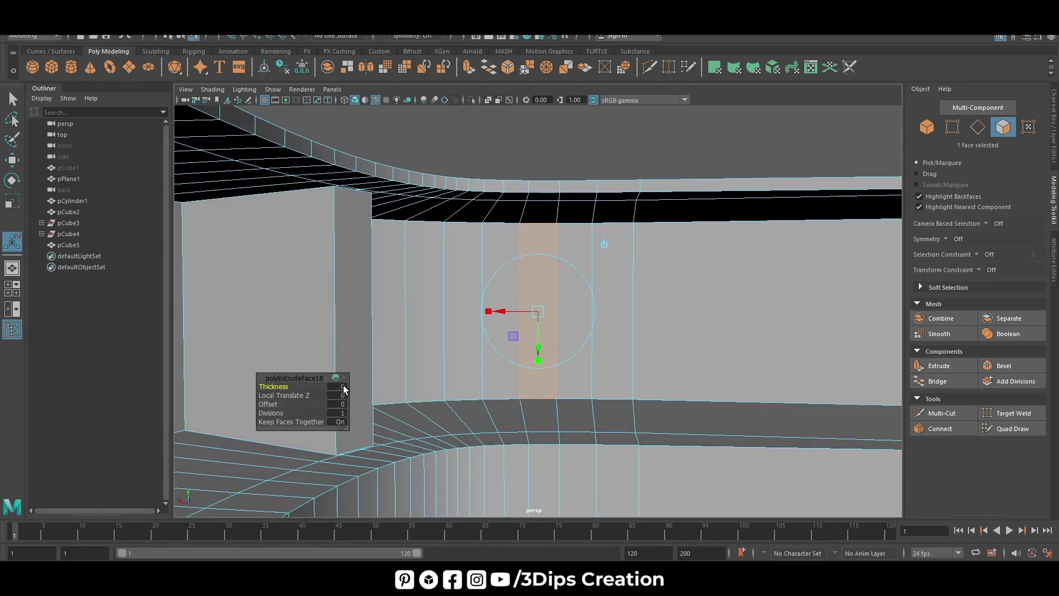
key(Return)
key(w)
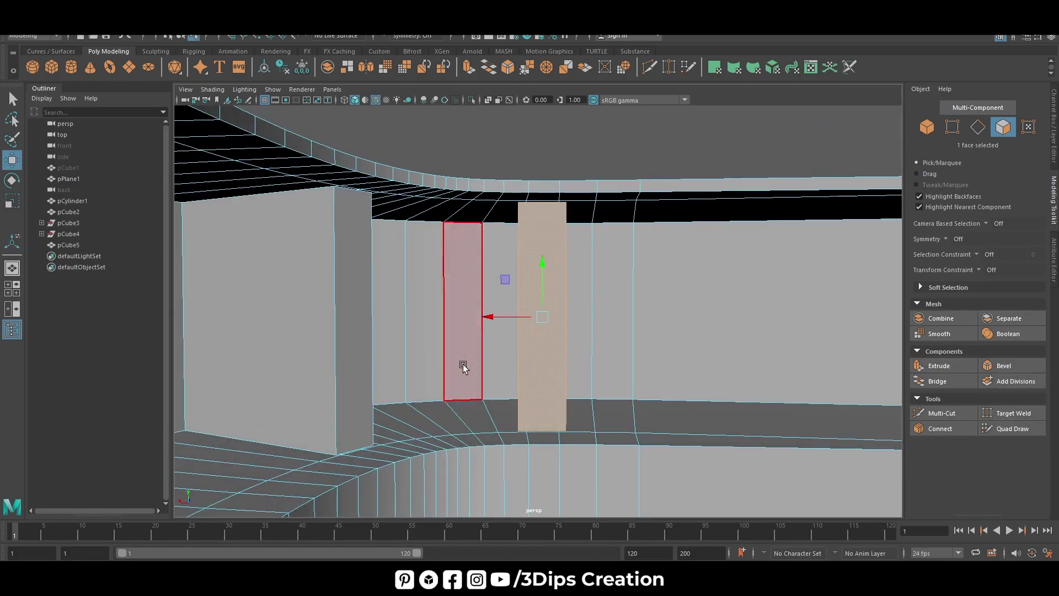
mouse_move(461, 362)
alt+mouse_down()
mouse_move(671, 402)
mouse_move(627, 451)
mouse_move(628, 432)
mouse_move(485, 439)
mouse_move(489, 447)
mouse_move(508, 406)
mouse_move(425, 432)
mouse_move(390, 428)
mouse_move(508, 382)
mouse_move(580, 376)
alt+mouse_up()
scroll(580, 377, up, 3)
- Switch the counter to vertex mode and pick a corner vertex at its straight end
scroll(634, 353, up, 3)
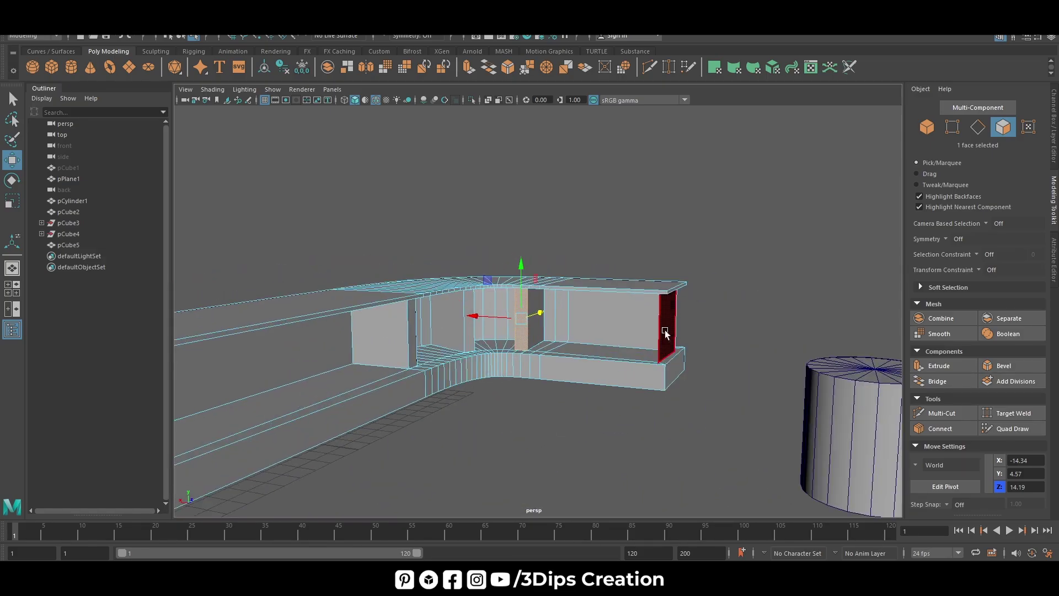
click(670, 331)
click(673, 334)
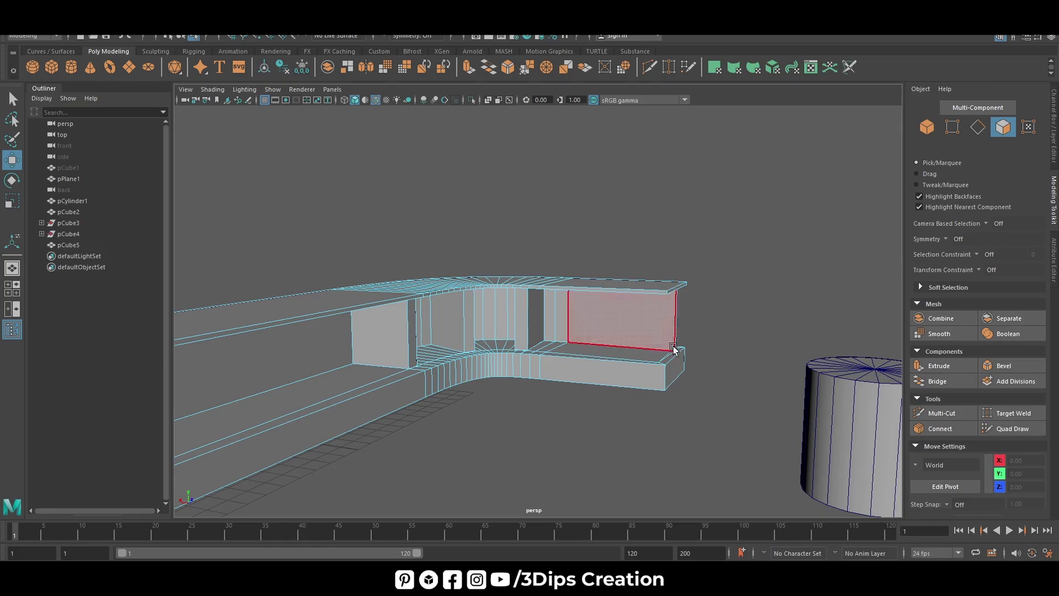
mouse_move(659, 385)
alt+mouse_down()
mouse_move(607, 385)
mouse_move(570, 414)
mouse_move(537, 478)
alt+mouse_up()
scroll(607, 384, up, 3)
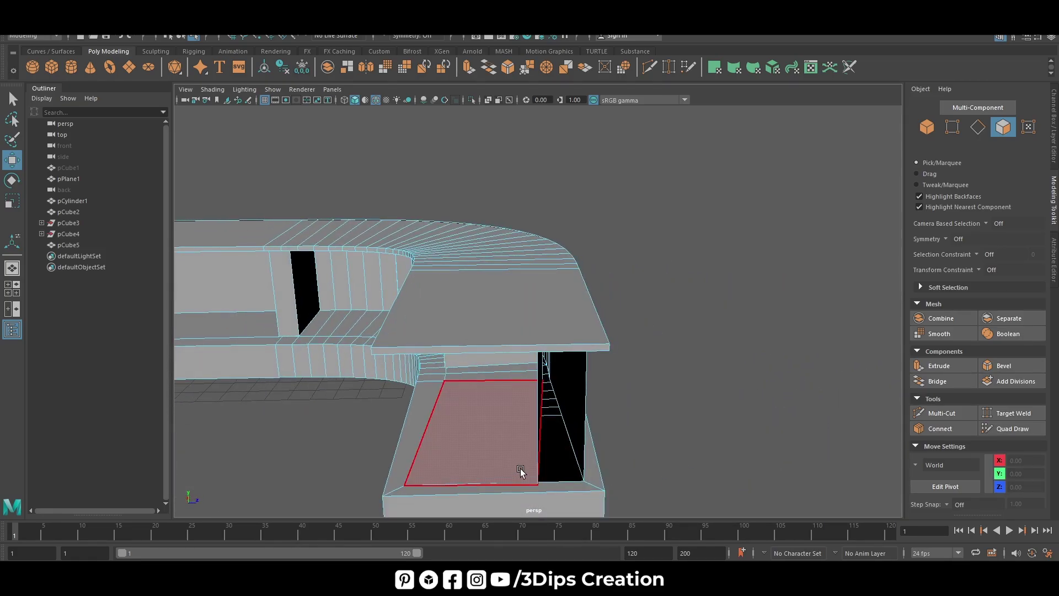
right_click(521, 455)
click(472, 271)
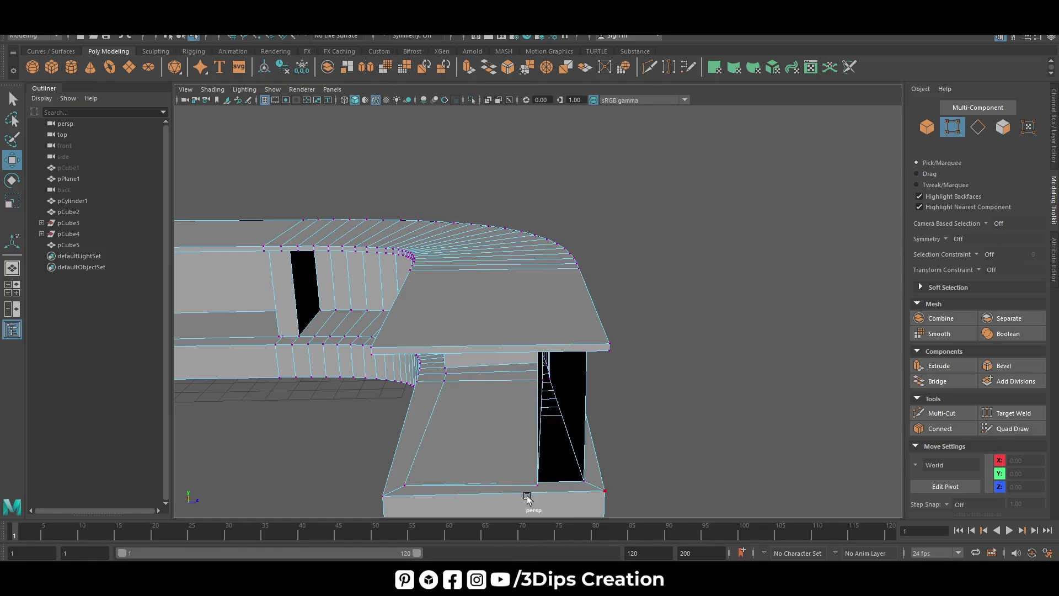
click(540, 491)
shift+right_drag(540, 488, 724, 483)
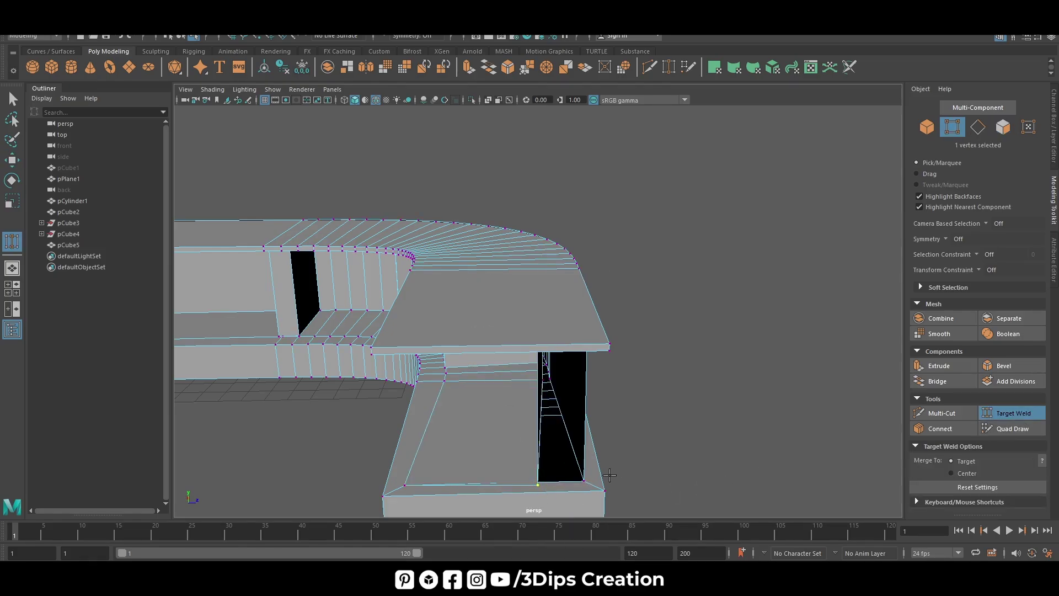
key(f)
scroll(506, 355, up, 3)
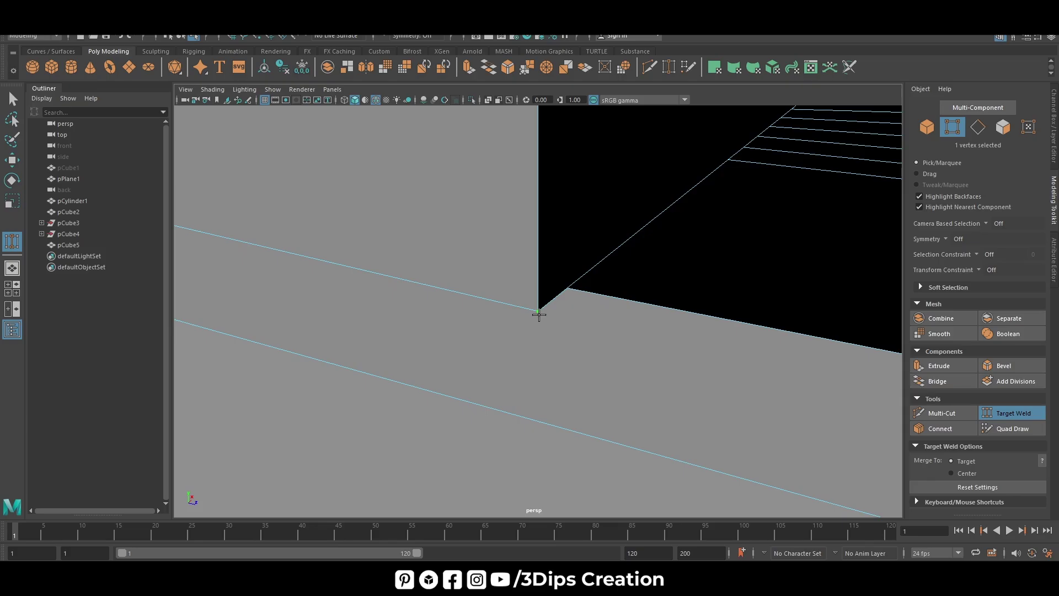
- In wireframe, raise the corner vertex along Y and shift it slightly along X
click(345, 100)
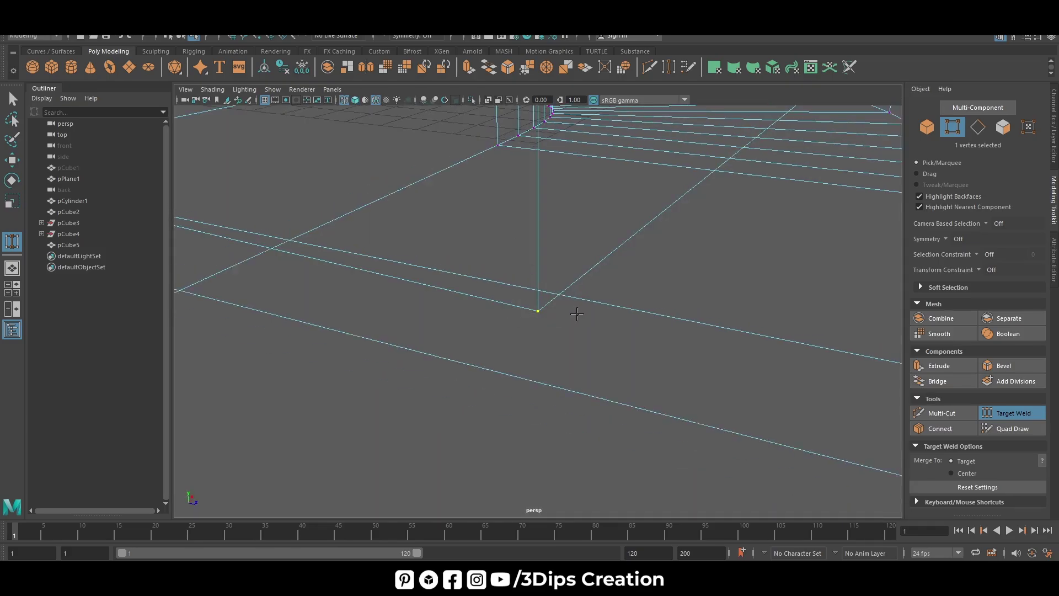
scroll(607, 331, down, 4)
scroll(645, 346, down, 3)
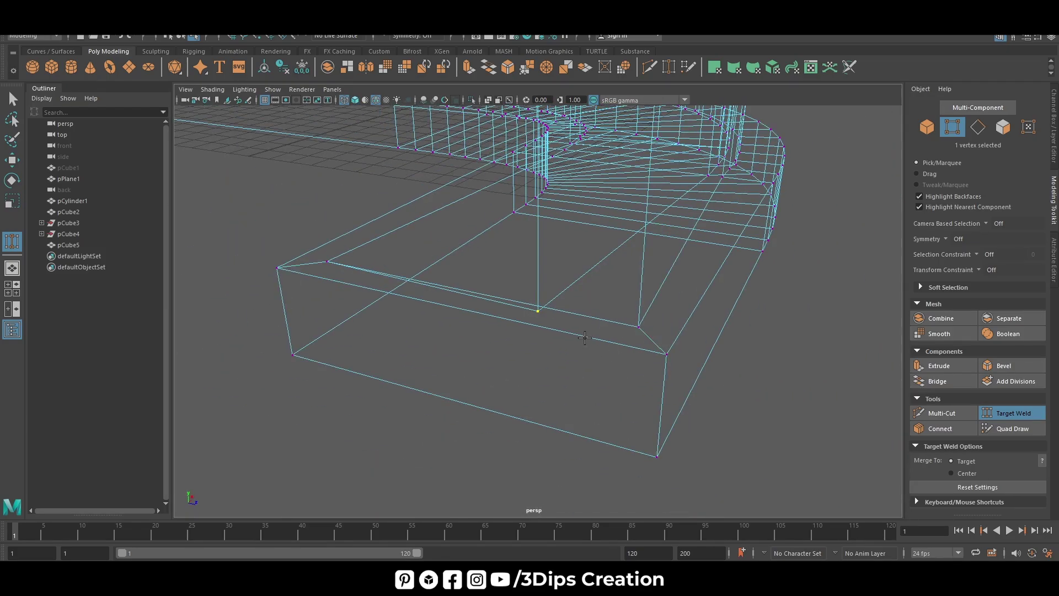
mouse_move(584, 337)
alt+mouse_down()
mouse_move(590, 369)
mouse_move(610, 354)
alt+mouse_up()
key(w)
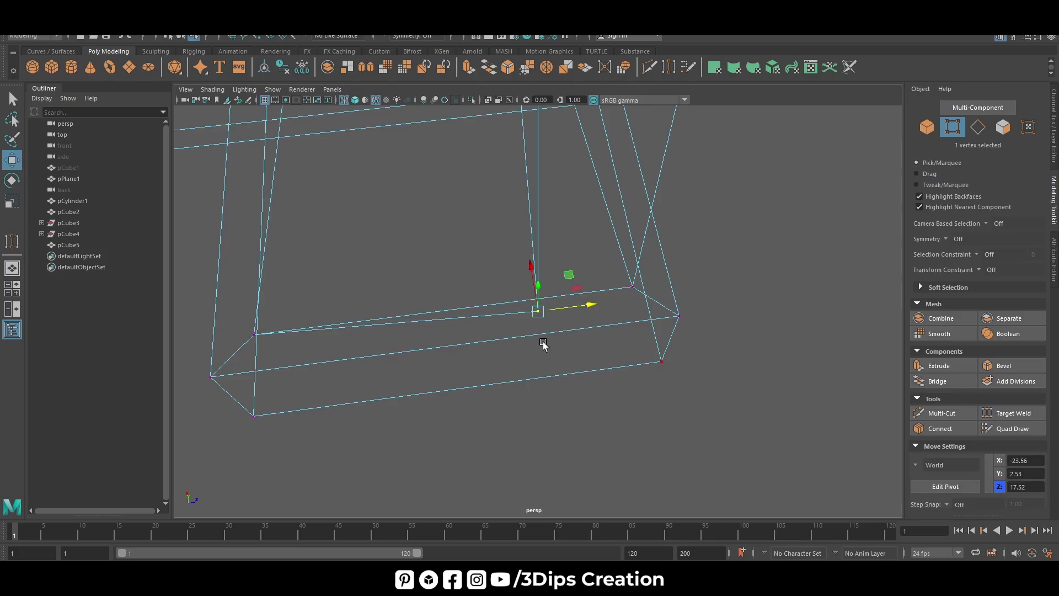
drag(538, 279, 532, 255)
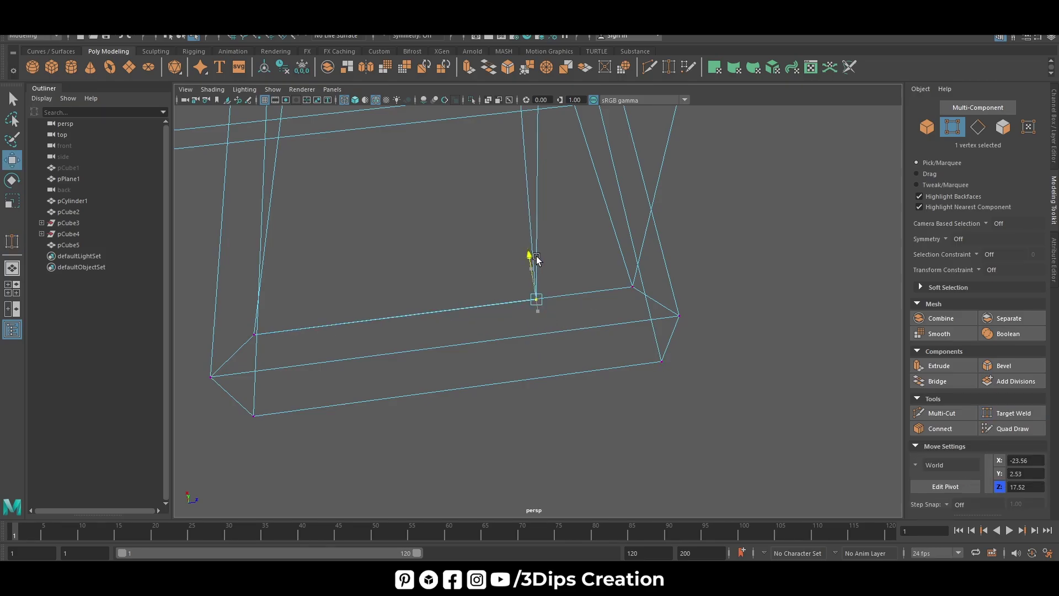
drag(584, 294, 588, 293)
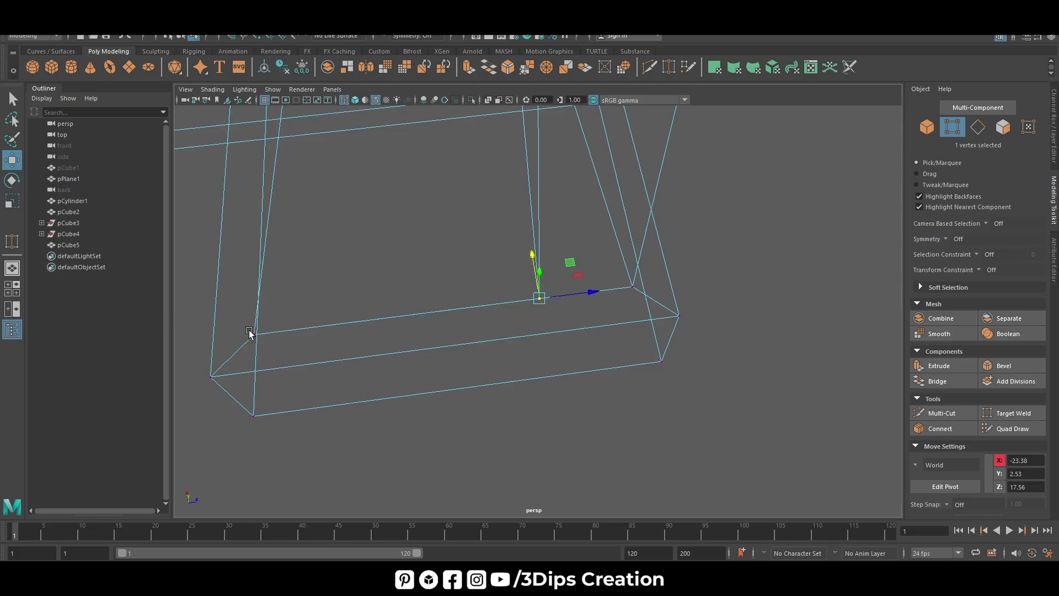
- Select another corner vertex, undo its stray move, and switch to the top view
click(270, 341)
mouse_move(244, 322)
mouse_down()
mouse_move(265, 339)
mouse_move(456, 392)
mouse_move(501, 373)
mouse_move(511, 352)
mouse_move(579, 359)
mouse_move(483, 311)
mouse_move(591, 338)
mouse_move(547, 389)
mouse_move(523, 354)
mouse_up()
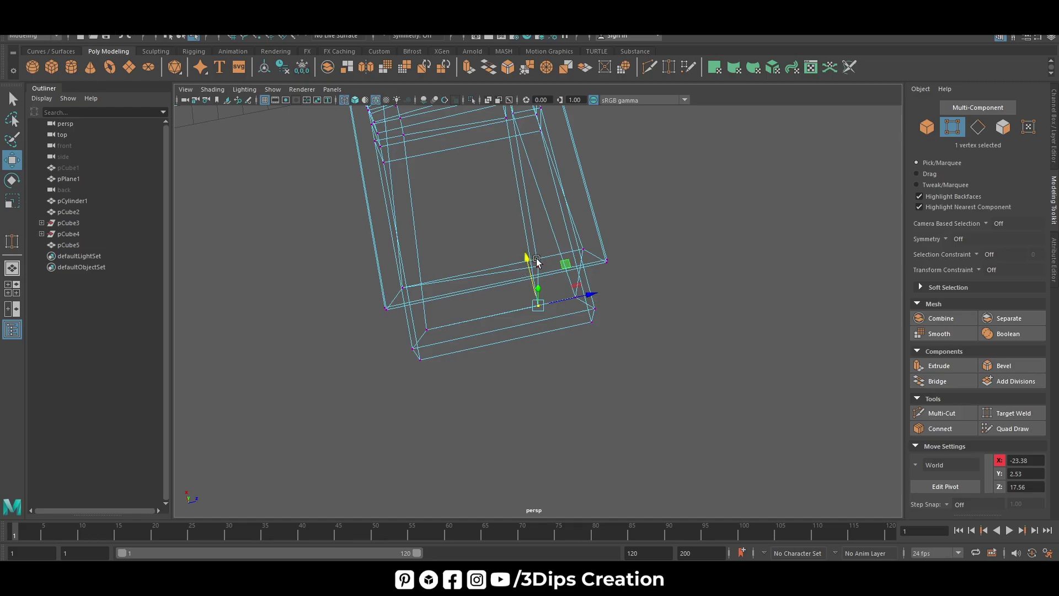
drag(547, 273, 567, 310)
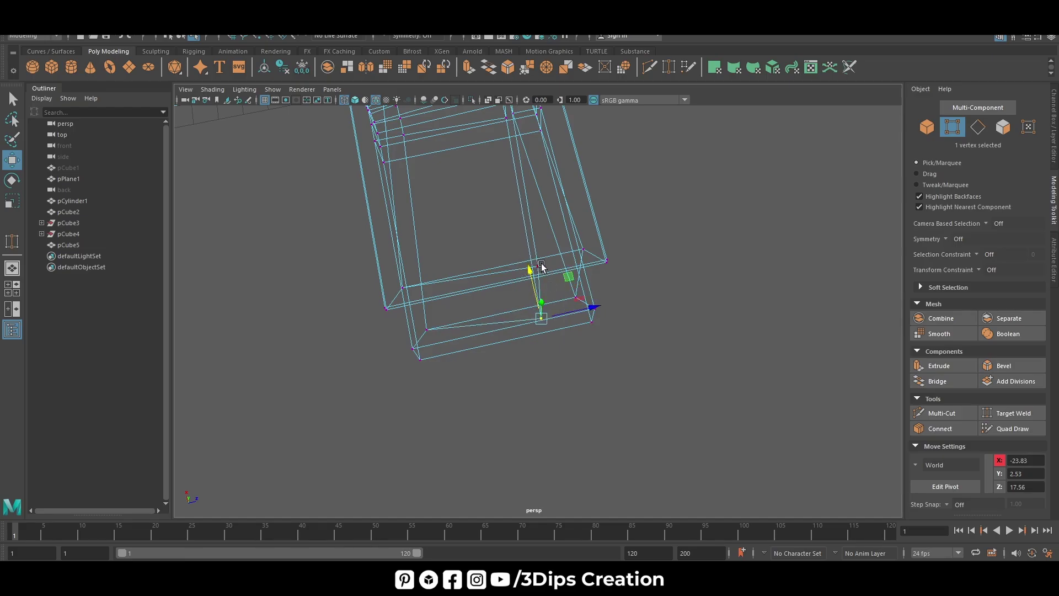
key(ctrl+z)
key(space)
key(space)
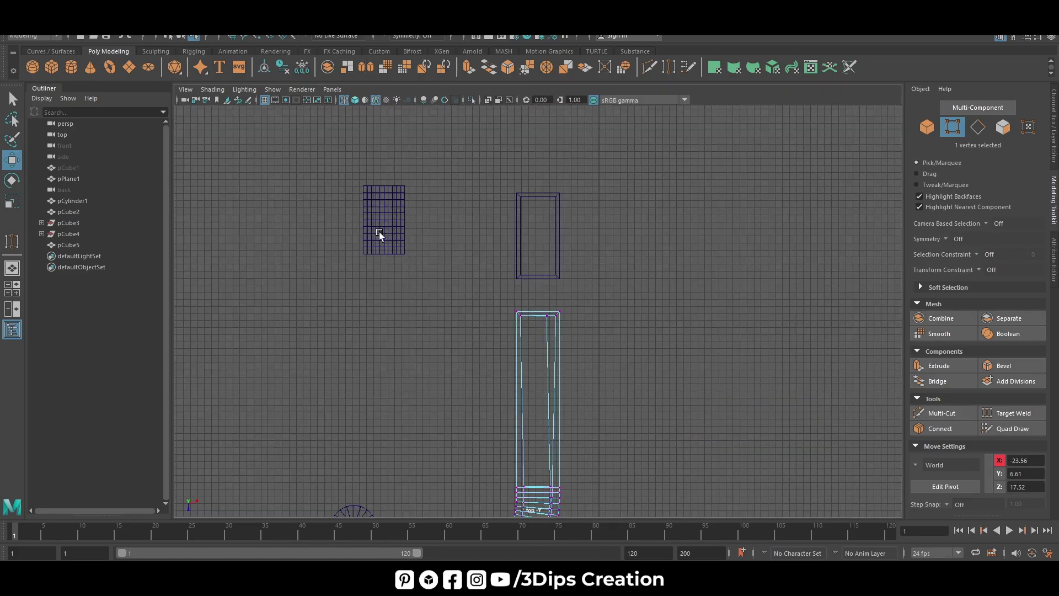
- Slide the inner vertex along X and Z to line up with the counter's outer edge
key(f)
scroll(633, 329, up, 3)
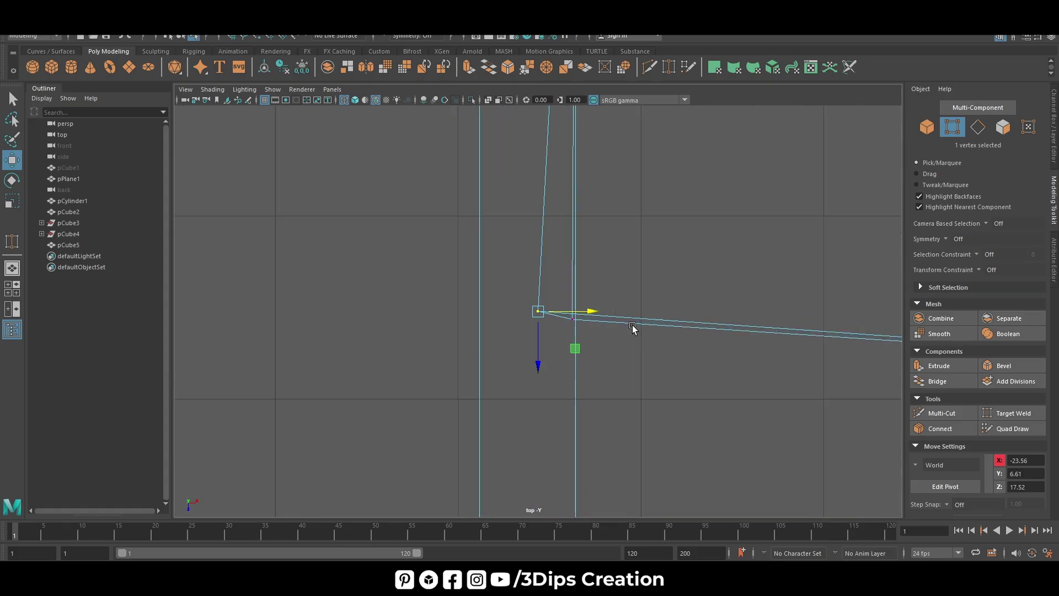
drag(593, 313, 625, 320)
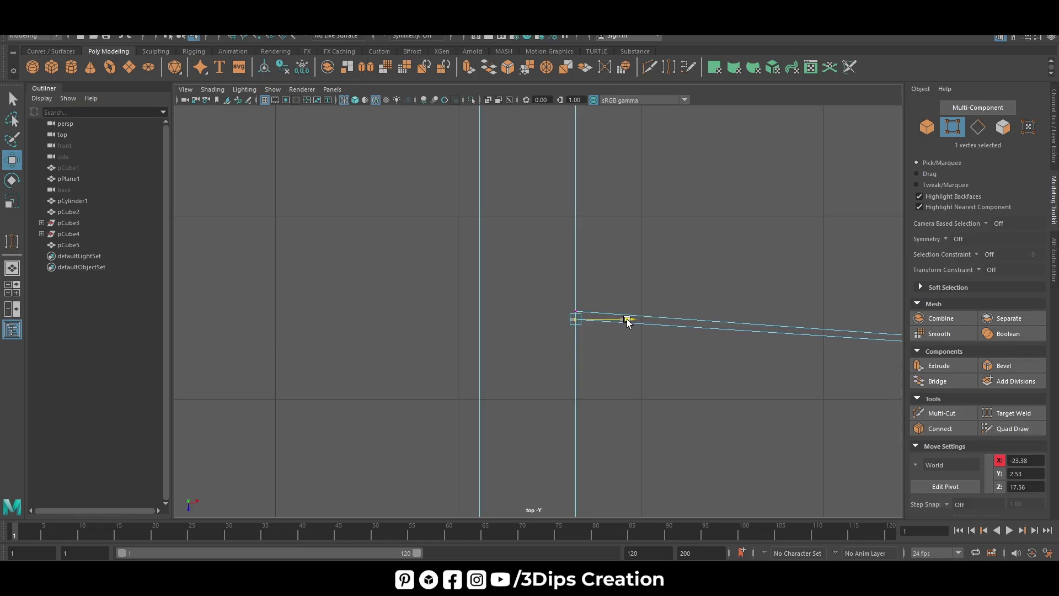
scroll(617, 382, down, 3)
scroll(613, 392, down, 2)
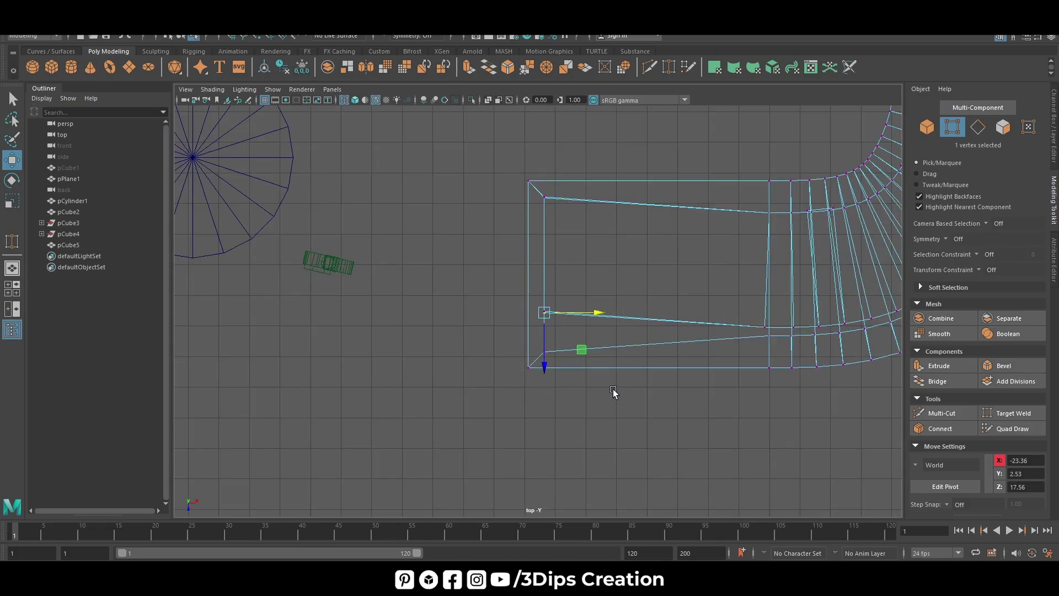
scroll(576, 414, down, 2)
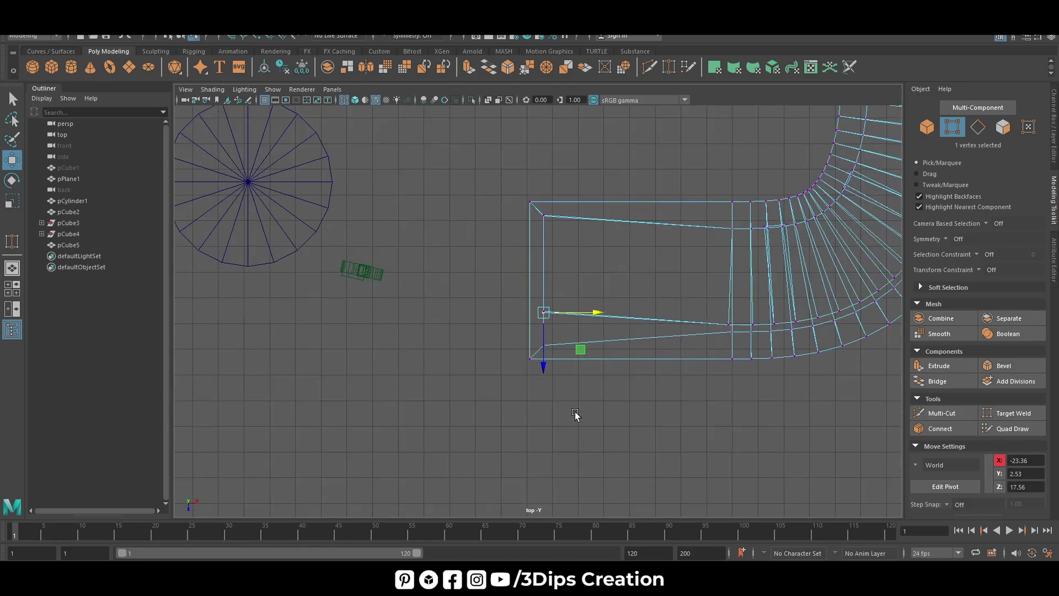
scroll(575, 415, down, 1)
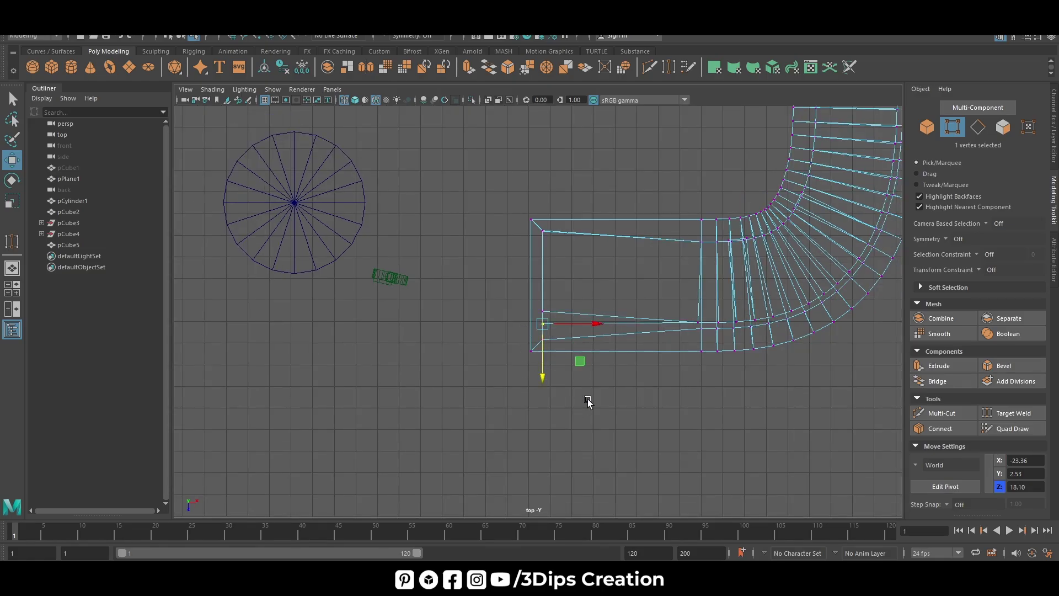
scroll(545, 343, up, 2)
scroll(545, 343, up, 2)
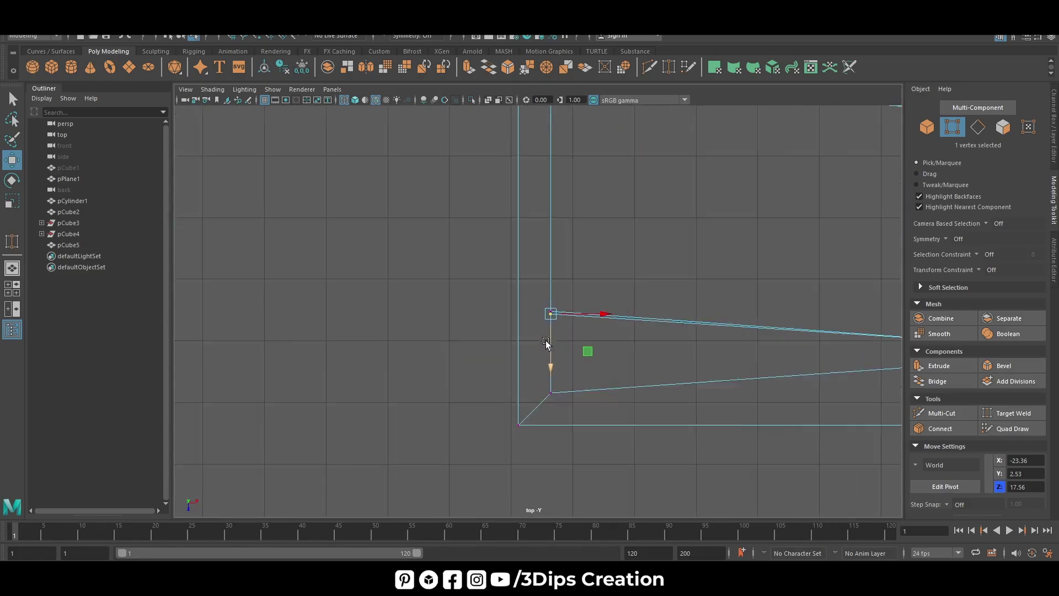
scroll(545, 343, up, 2)
mouse_move(570, 374)
mouse_down()
mouse_move(603, 357)
mouse_move(556, 388)
mouse_up()
scroll(577, 358, down, 2)
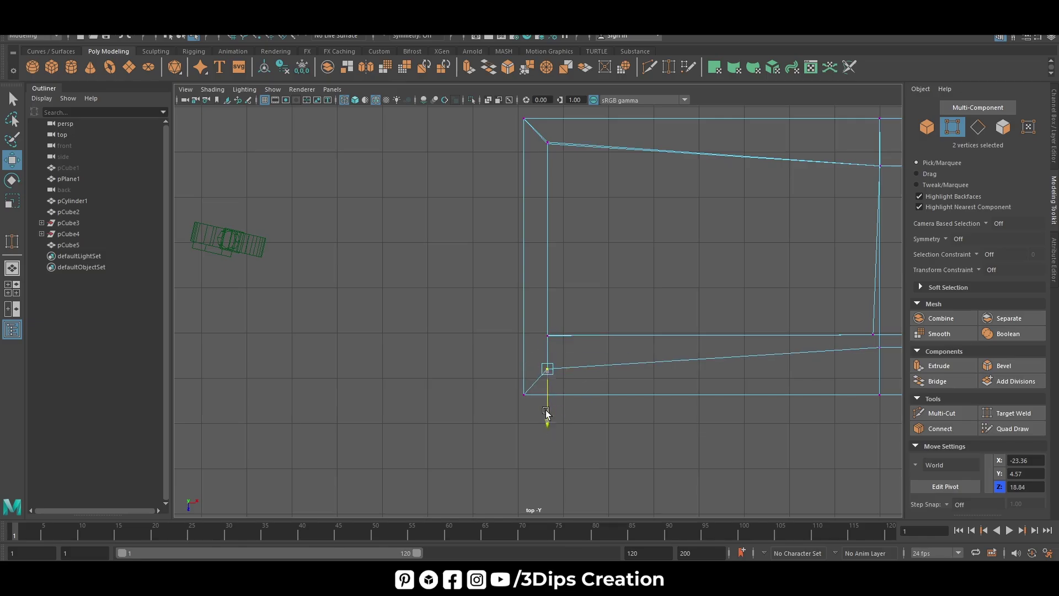
mouse_move(546, 413)
mouse_down()
mouse_move(546, 385)
mouse_move(549, 403)
mouse_up()
scroll(537, 411, down, 2)
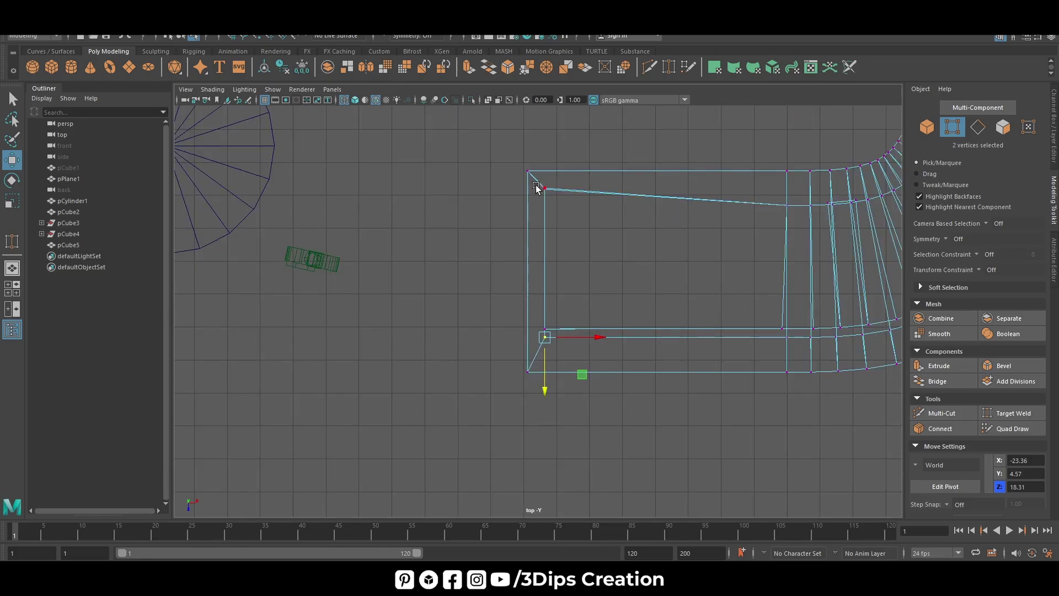
- Snap the vertex down onto the lower edge of the counter end
key(f)
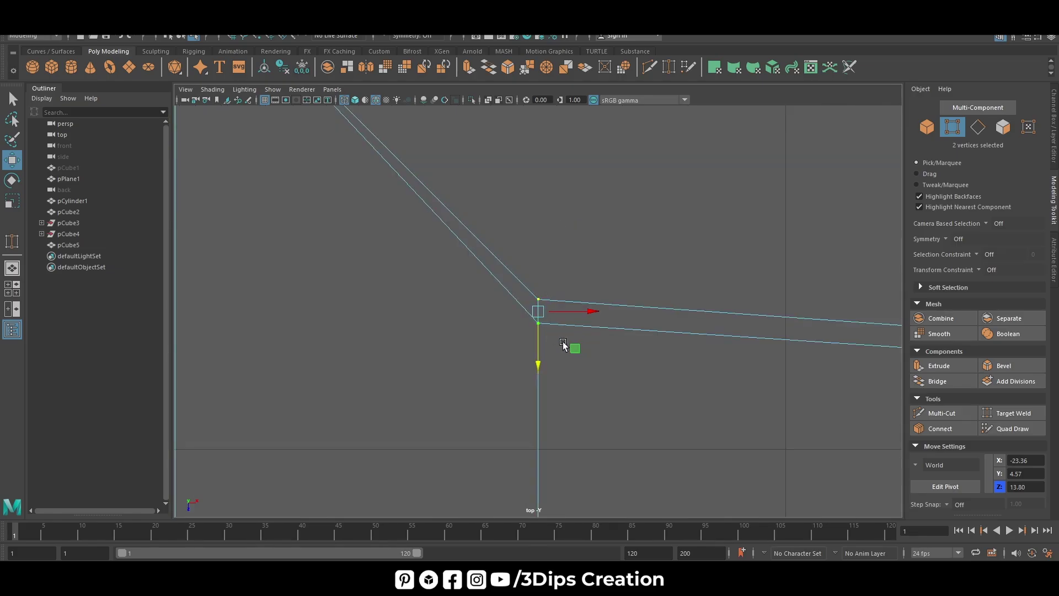
mouse_move(538, 354)
mouse_down()
mouse_move(542, 380)
mouse_move(557, 379)
mouse_up()
scroll(568, 358, down, 3)
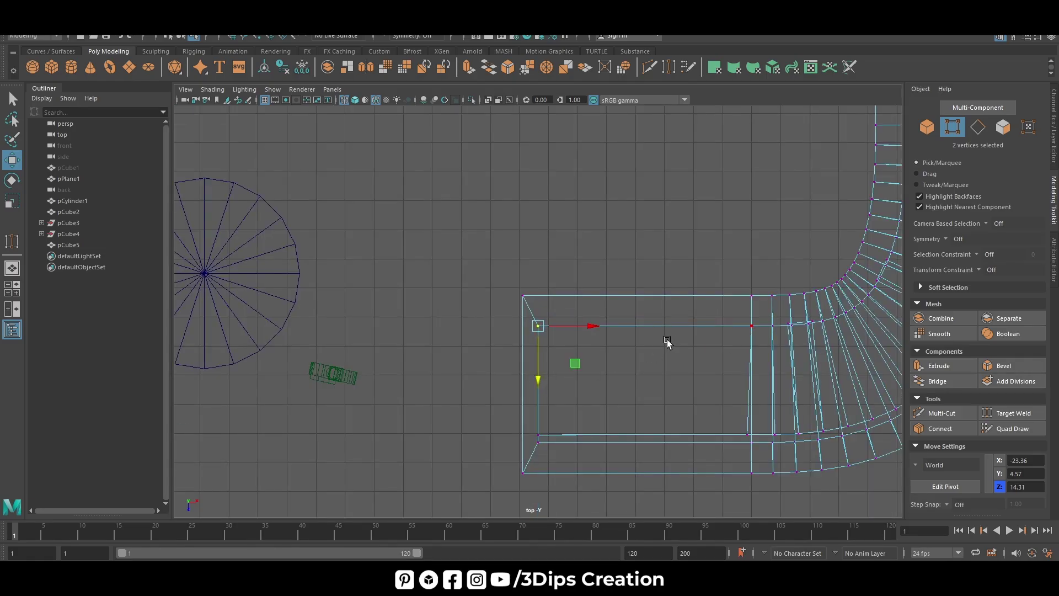
scroll(586, 325, down, 1)
scroll(568, 397, down, 2)
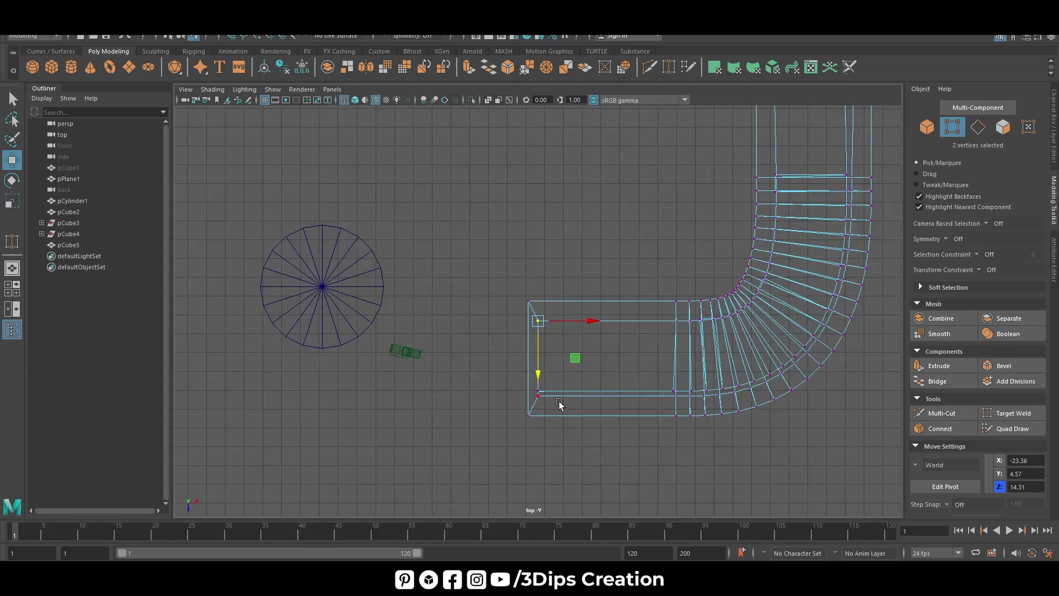
scroll(574, 428, down, 3)
scroll(625, 407, down, 2)
scroll(608, 140, down, 1)
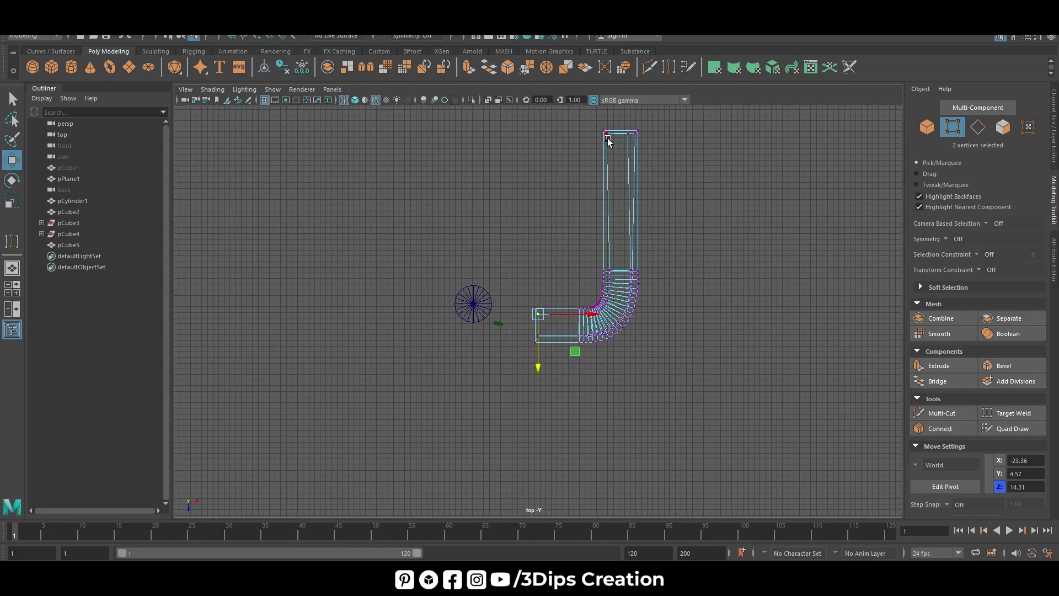
- Slide the two selected end vertices along X to about -6.66, straightening the end edge
key(f)
scroll(571, 353, down, 5)
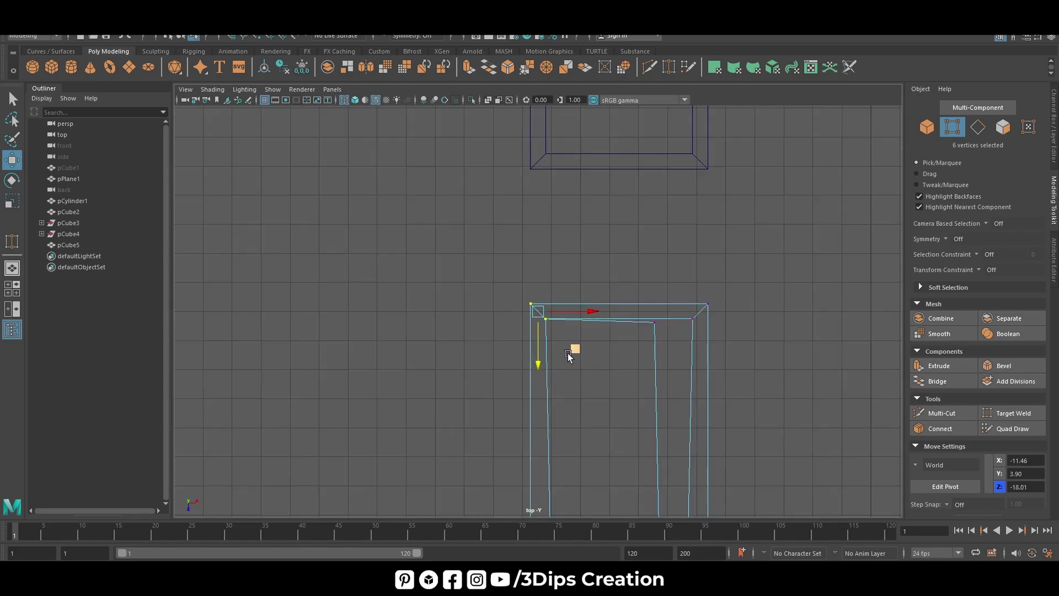
scroll(565, 343, up, 2)
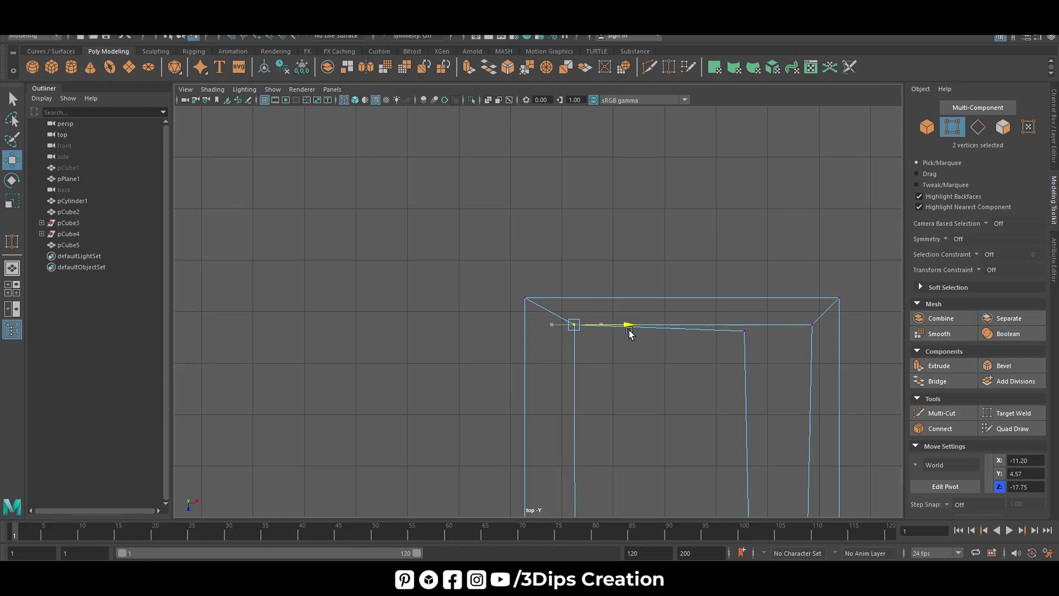
scroll(623, 329, down, 2)
scroll(615, 325, down, 1)
scroll(607, 329, down, 2)
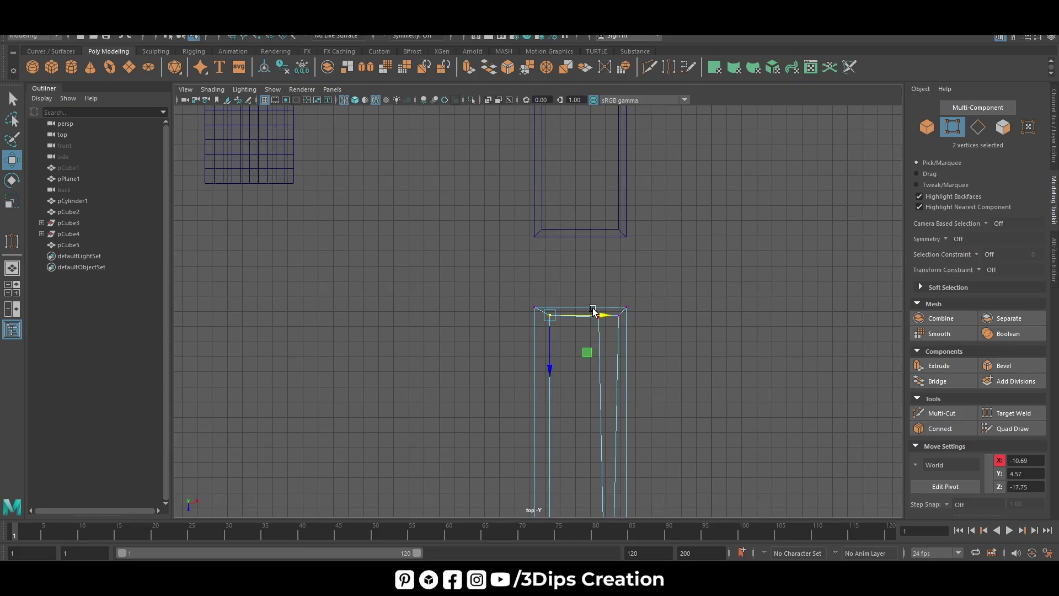
scroll(633, 356, down, 3)
scroll(606, 345, up, 4)
scroll(573, 334, up, 4)
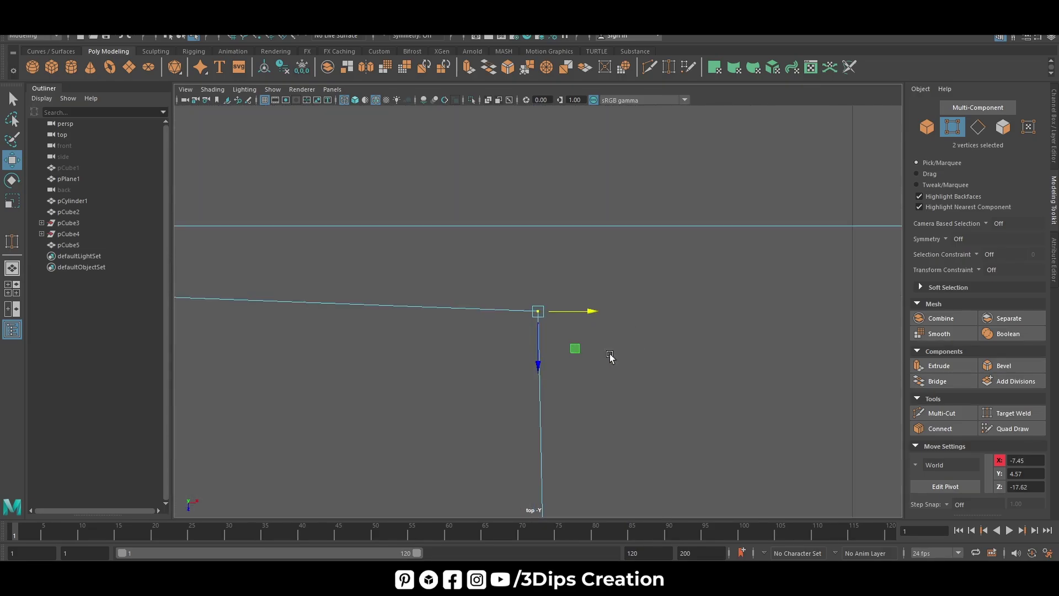
scroll(546, 335, down, 3)
scroll(534, 334, up, 1)
scroll(593, 302, up, 2)
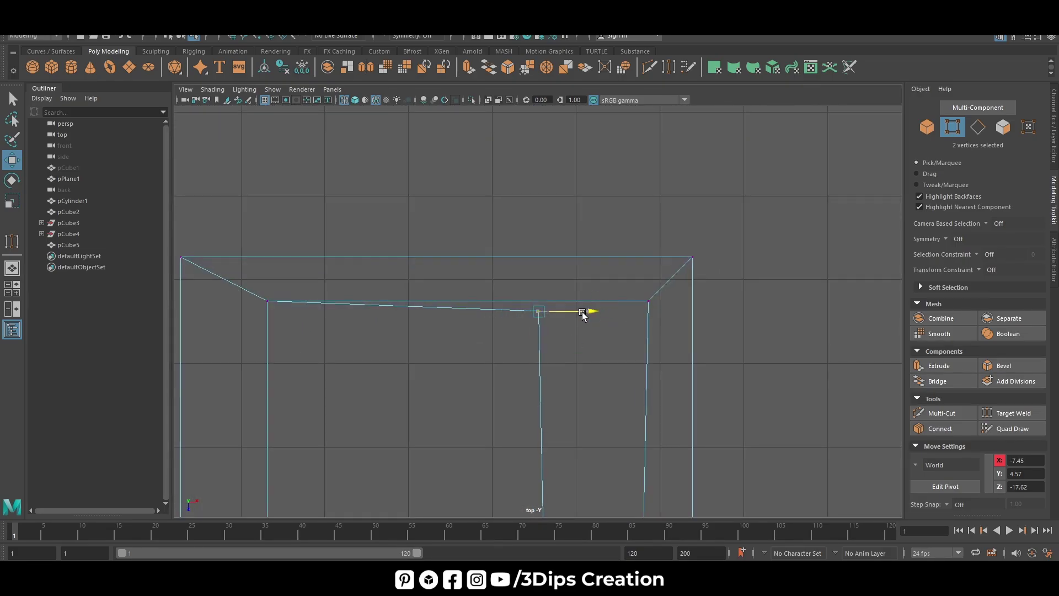
drag(582, 314, 629, 313)
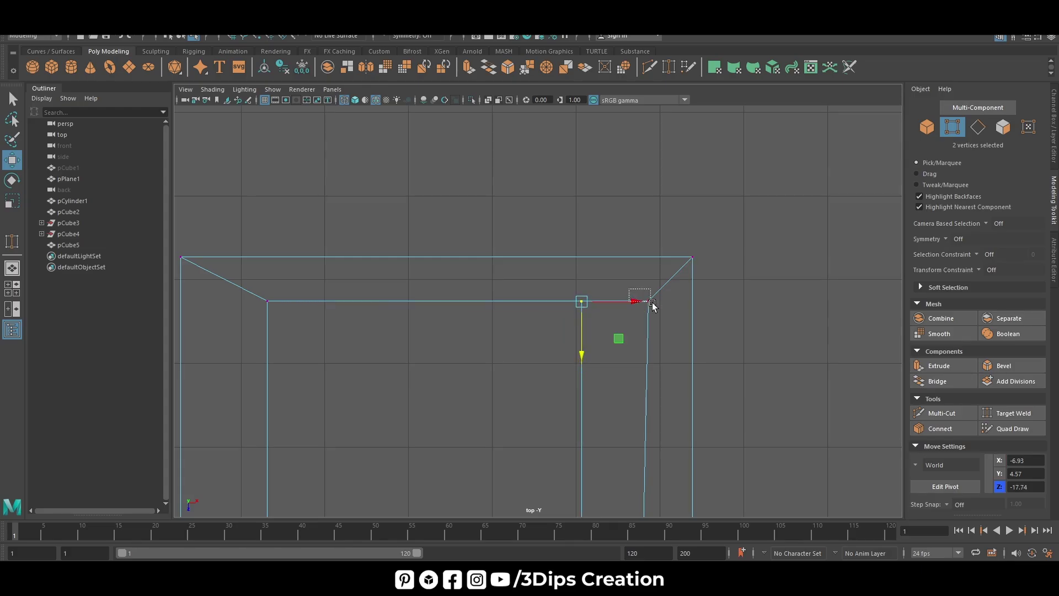
mouse_move(692, 303)
mouse_down()
mouse_move(631, 324)
mouse_move(649, 319)
mouse_up()
scroll(648, 331, down, 3)
scroll(644, 362, down, 1)
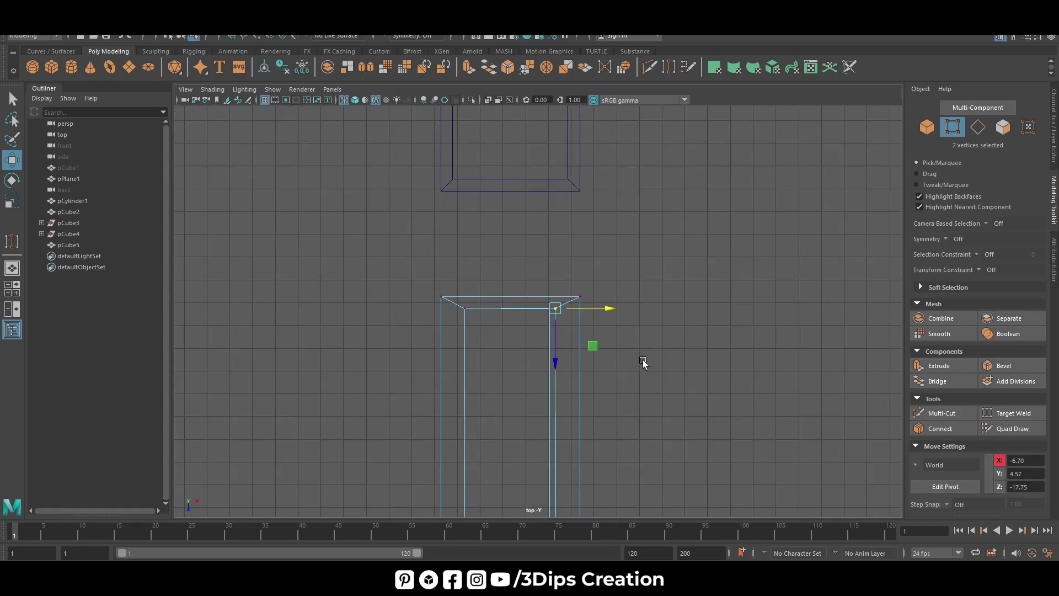
scroll(645, 375, down, 2)
- Return to a shaded full-size perspective view with the whole counter selected, aimed at its corner
key(space)
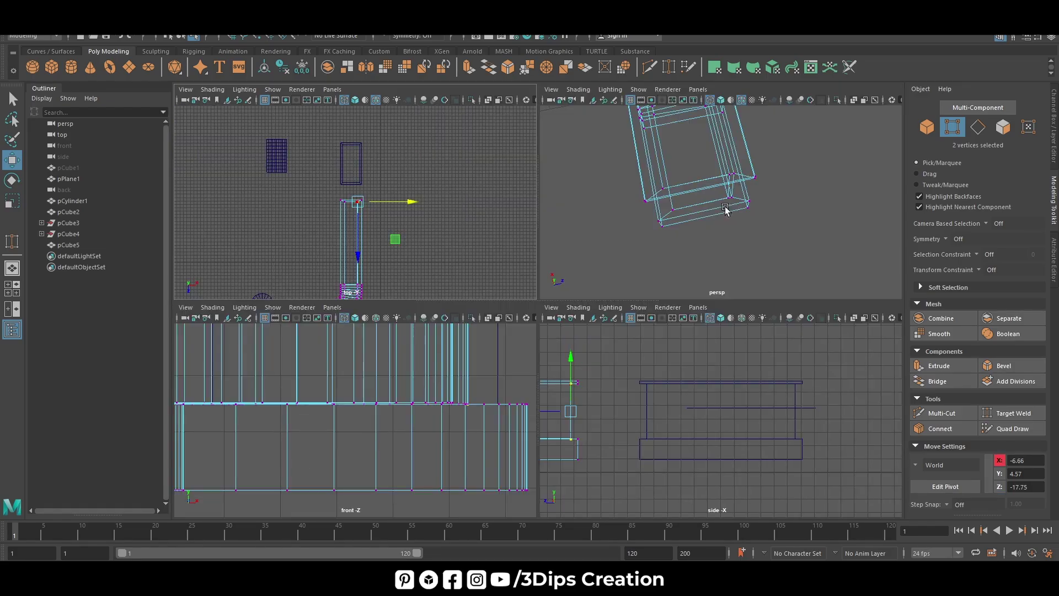
key(space)
scroll(601, 304, down, 5)
scroll(601, 297, down, 1)
alt+drag(601, 299, 574, 276)
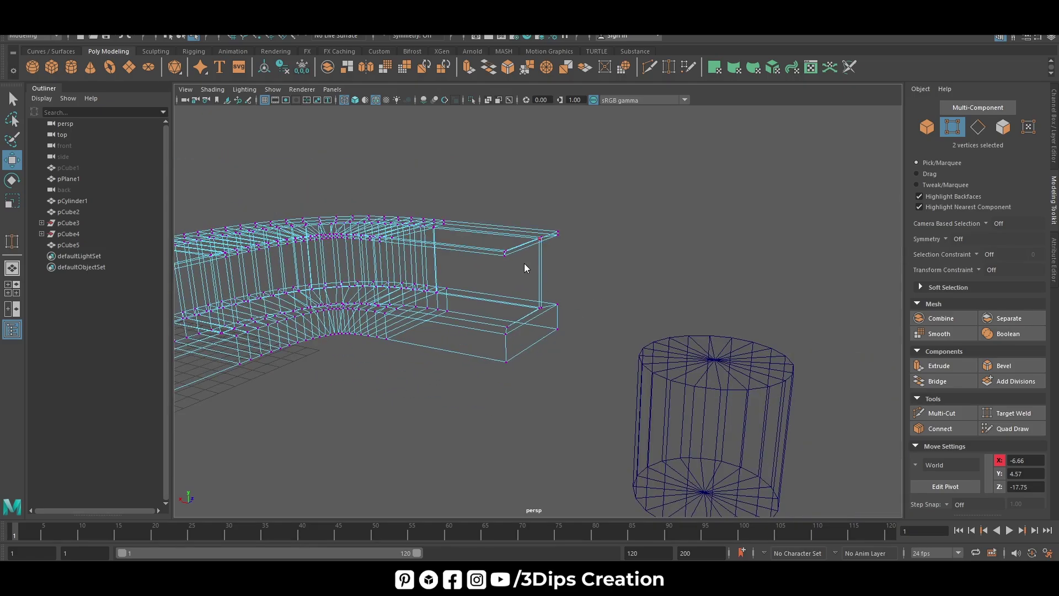
key(F8)
click(355, 102)
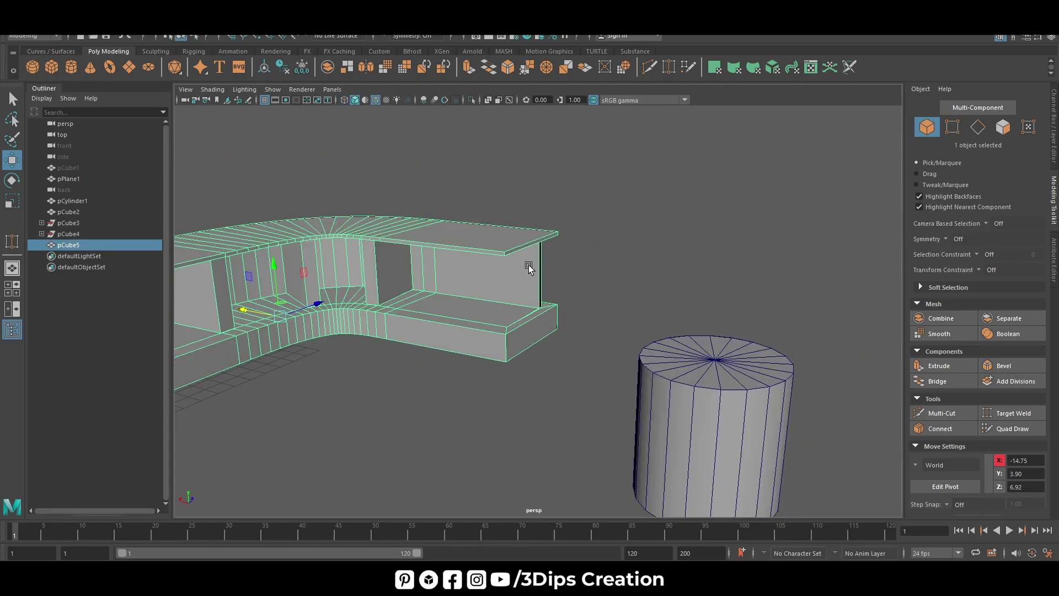
alt+drag(386, 221, 496, 248)
scroll(570, 267, up, 2)
scroll(569, 267, up, 3)
mouse_move(569, 267)
alt+mouse_down()
mouse_move(538, 350)
mouse_move(577, 303)
mouse_move(630, 295)
mouse_move(604, 326)
mouse_move(553, 266)
mouse_move(564, 243)
alt+mouse_up()
scroll(581, 311, up, 3)
- Select the vertical edge at the open corner and bridge it with new faces
right_drag(565, 243, 568, 204)
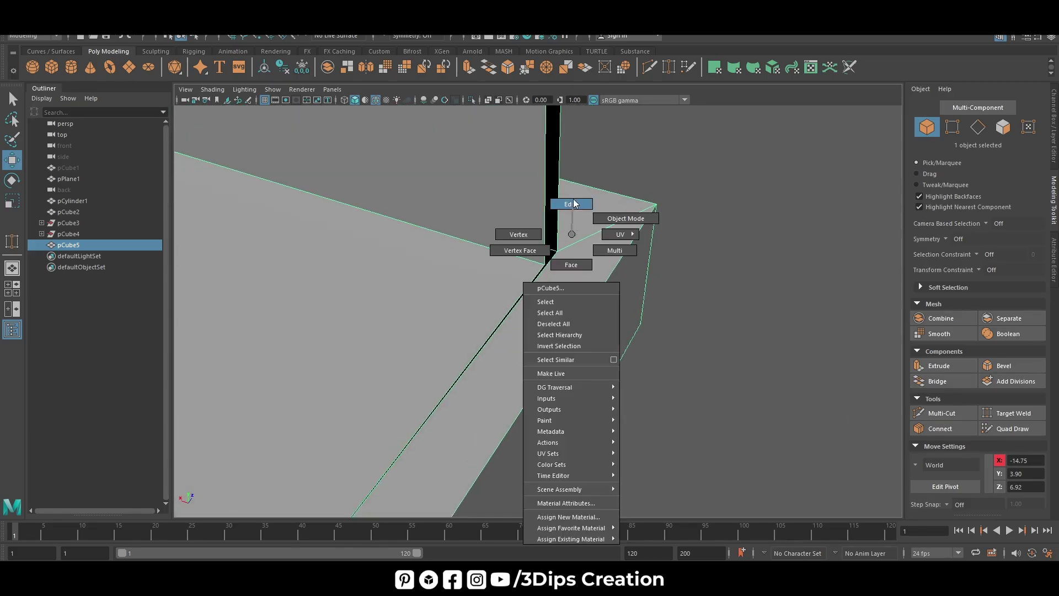
click(559, 201)
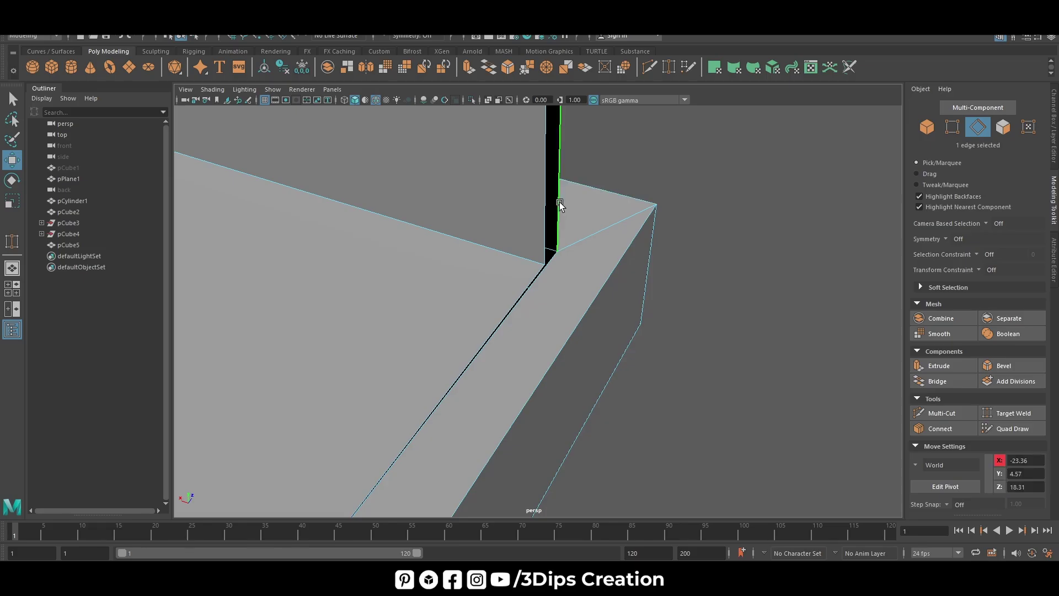
click(944, 381)
mouse_move(576, 312)
alt+mouse_down()
mouse_move(562, 308)
mouse_move(618, 77)
alt+mouse_up()
- Multi-Cut a new edge across the counter end at the base corner
click(650, 67)
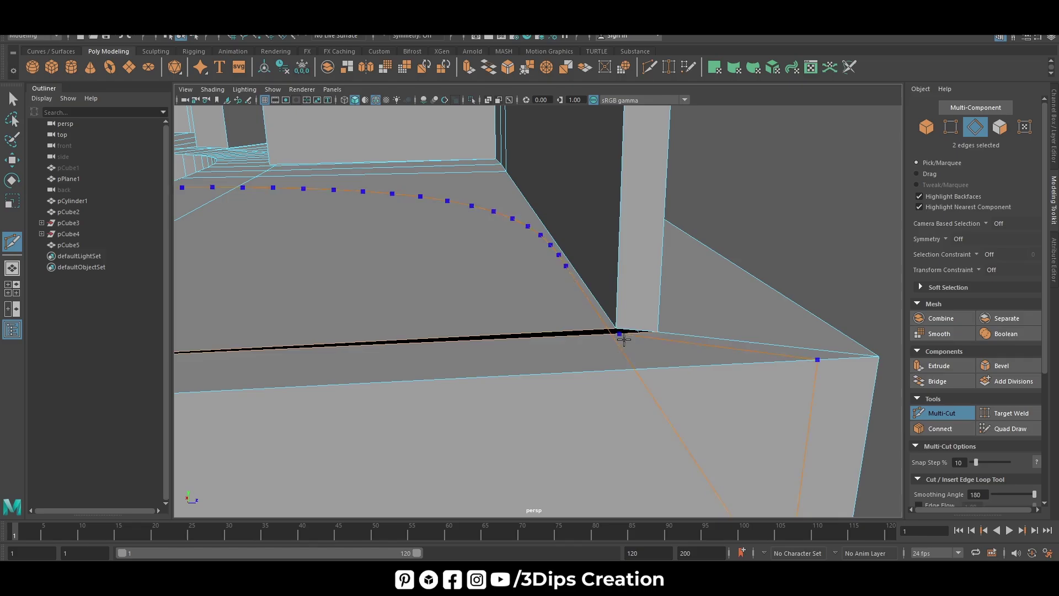
mouse_move(726, 333)
alt+mouse_down()
mouse_move(739, 389)
mouse_move(728, 363)
alt+mouse_up()
click(727, 362)
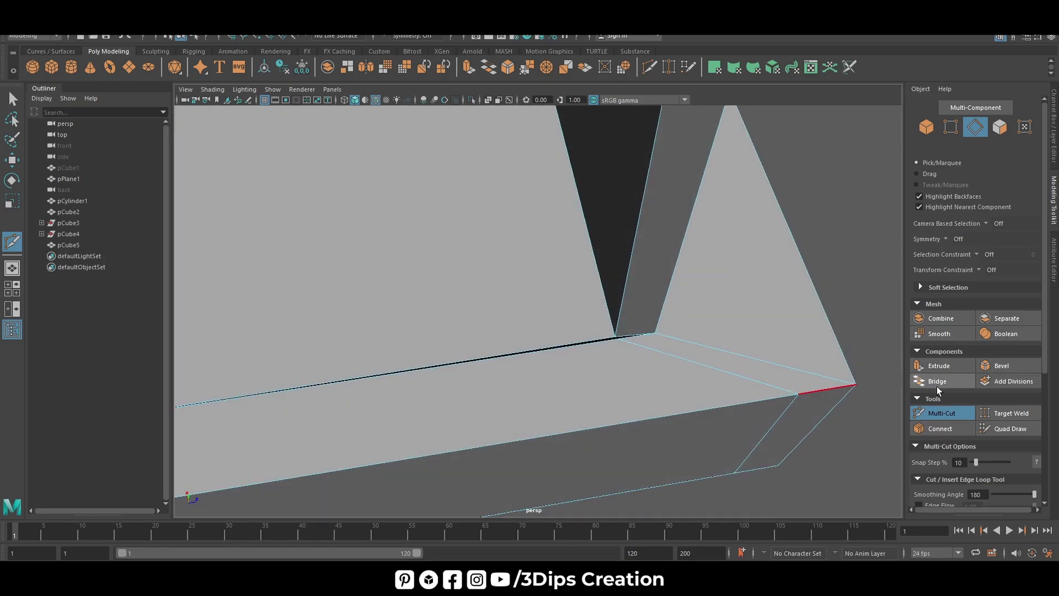
key(w)
- Target Weld the stray inner-corner vertex onto the corner vertex
key(F9)
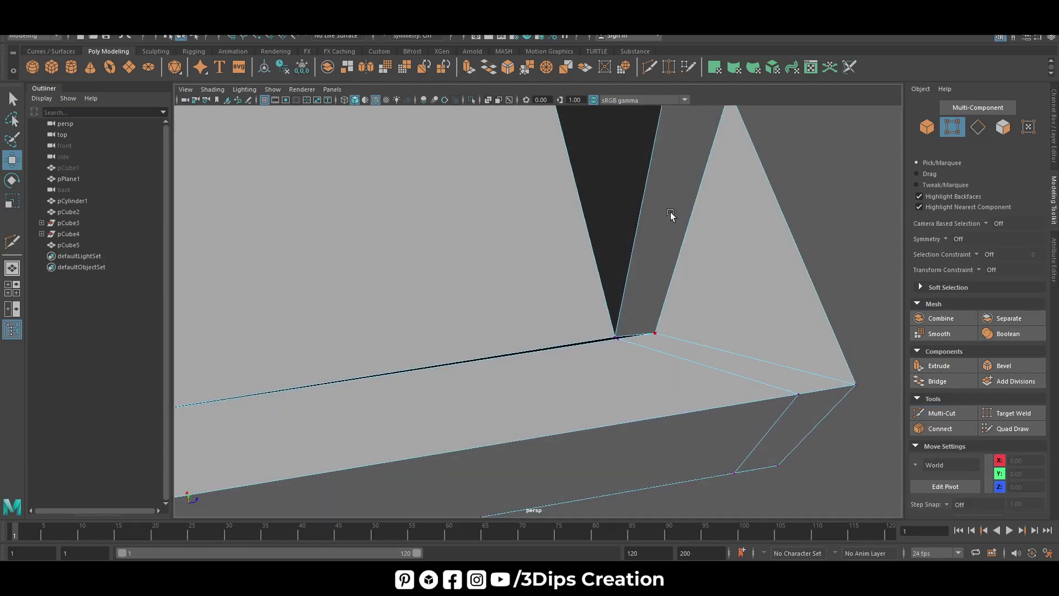
click(1012, 413)
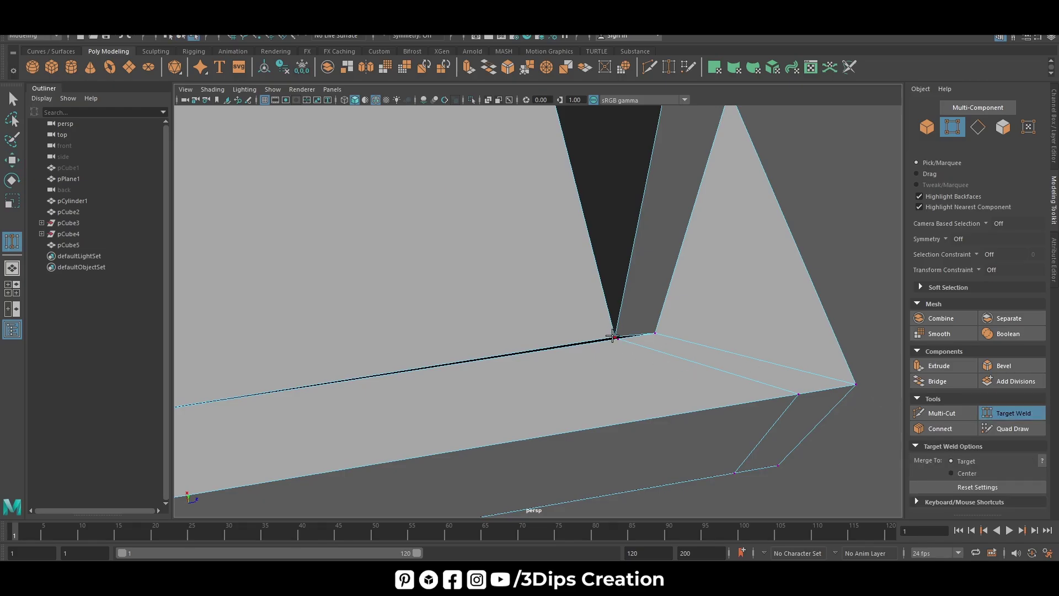
drag(618, 337, 616, 337)
mouse_move(685, 369)
alt+mouse_down()
mouse_move(603, 301)
mouse_move(662, 334)
alt+mouse_up()
- Delete the end face of the curved counter wall pCube5
key(w)
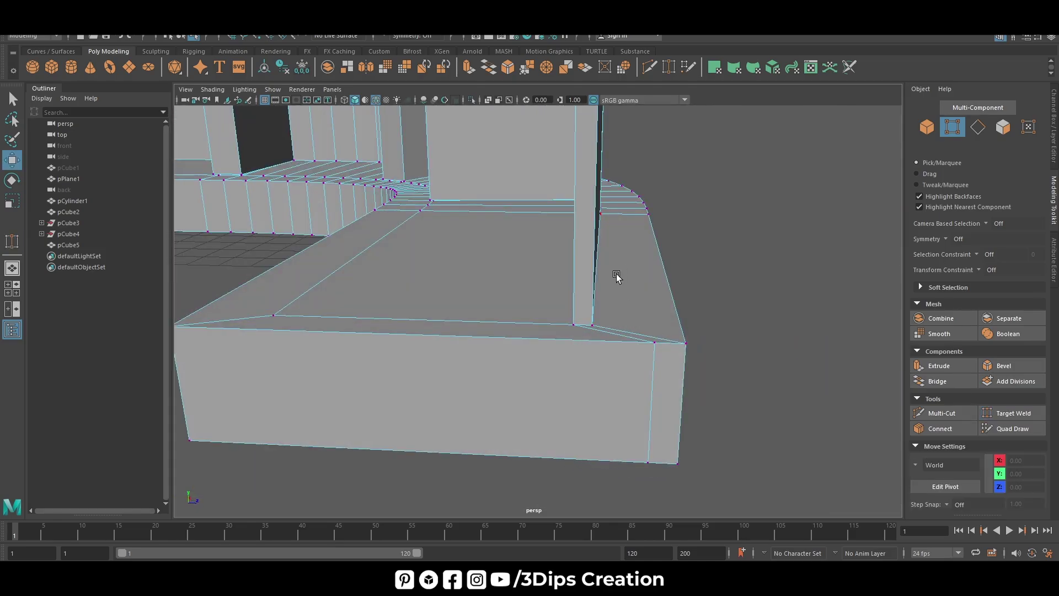
scroll(616, 277, down, 5)
right_drag(589, 279, 638, 263)
click(776, 295)
scroll(794, 335, down, 5)
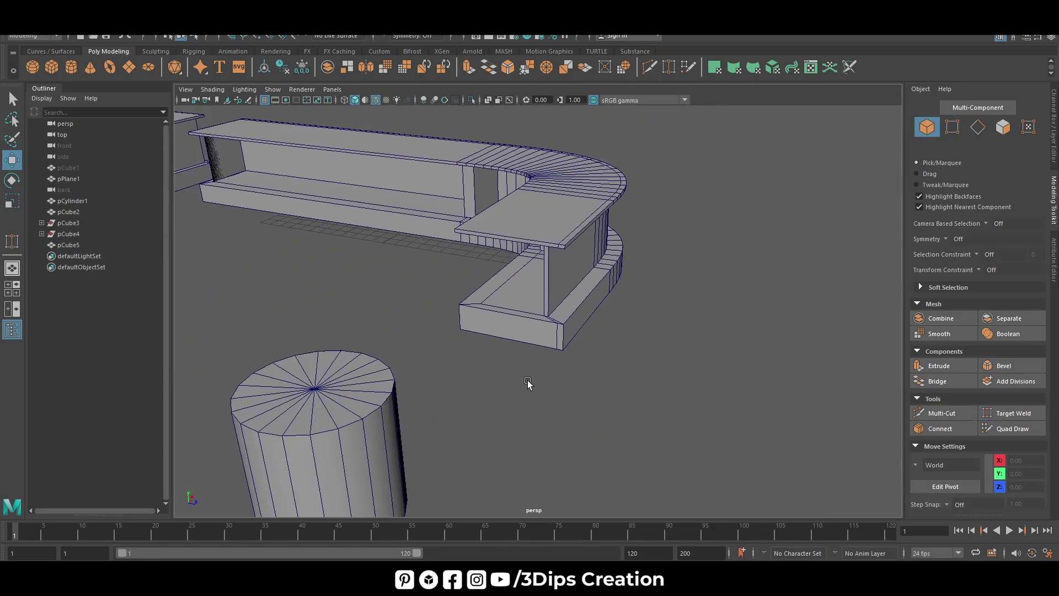
mouse_move(528, 382)
alt+mouse_down()
mouse_move(607, 373)
mouse_move(422, 333)
mouse_move(469, 308)
alt+mouse_up()
click(429, 301)
alt+drag(318, 377, 298, 388)
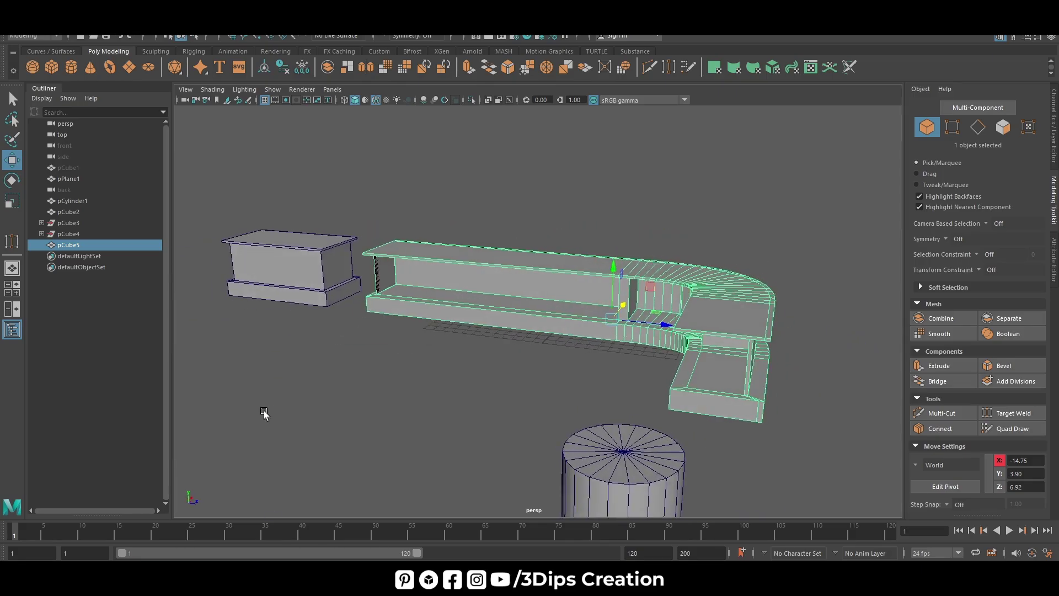
right_drag(392, 273, 393, 311)
click(390, 268)
key(f)
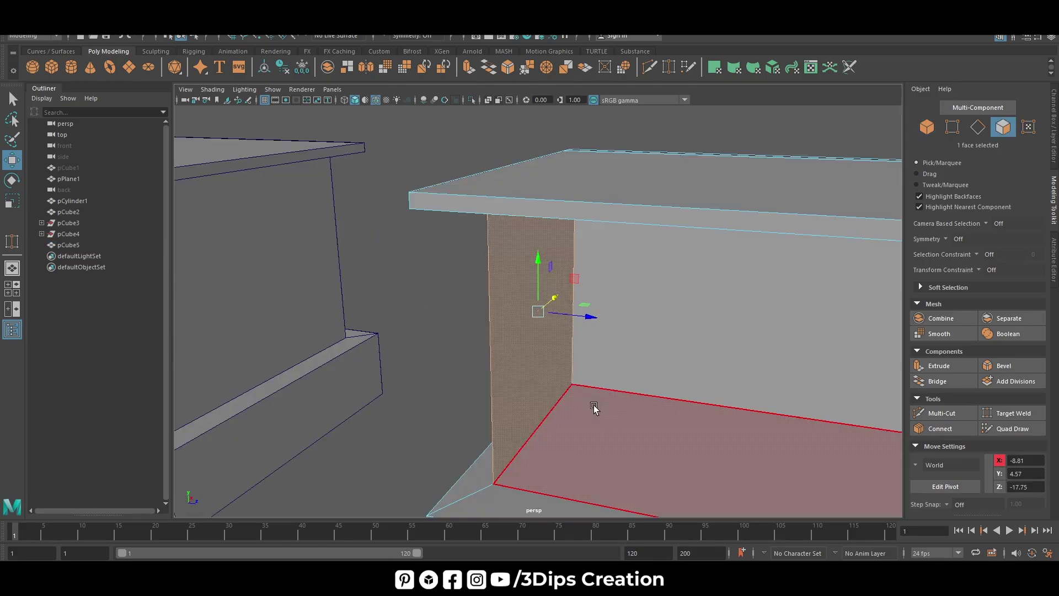
mouse_move(596, 406)
alt+mouse_down()
mouse_move(553, 421)
mouse_move(627, 403)
mouse_move(595, 413)
alt+mouse_up()
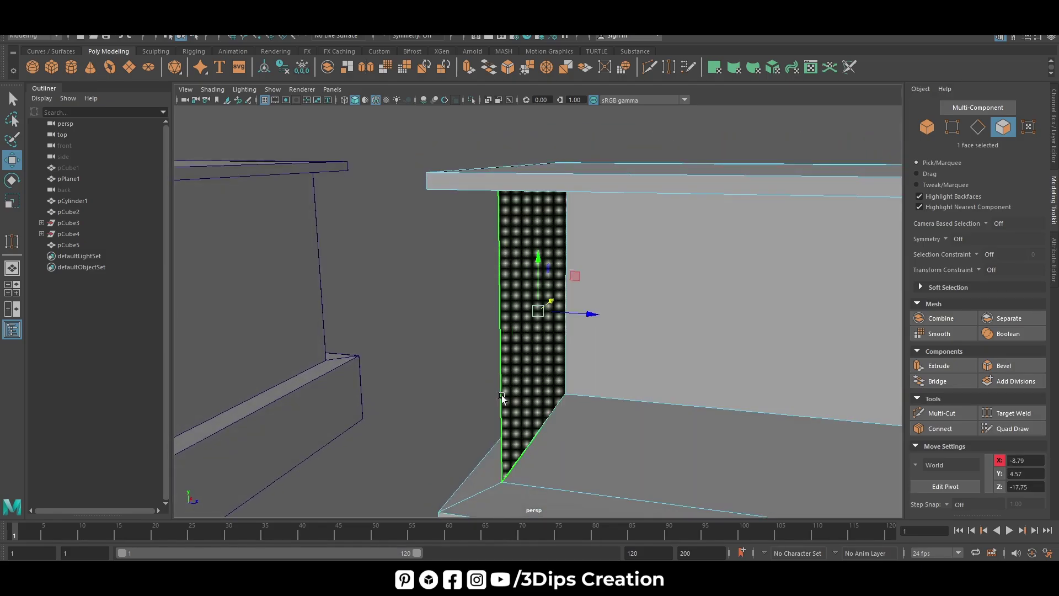
key(Delete)
mouse_move(525, 426)
alt+mouse_down()
mouse_move(584, 447)
mouse_move(539, 435)
alt+mouse_up()
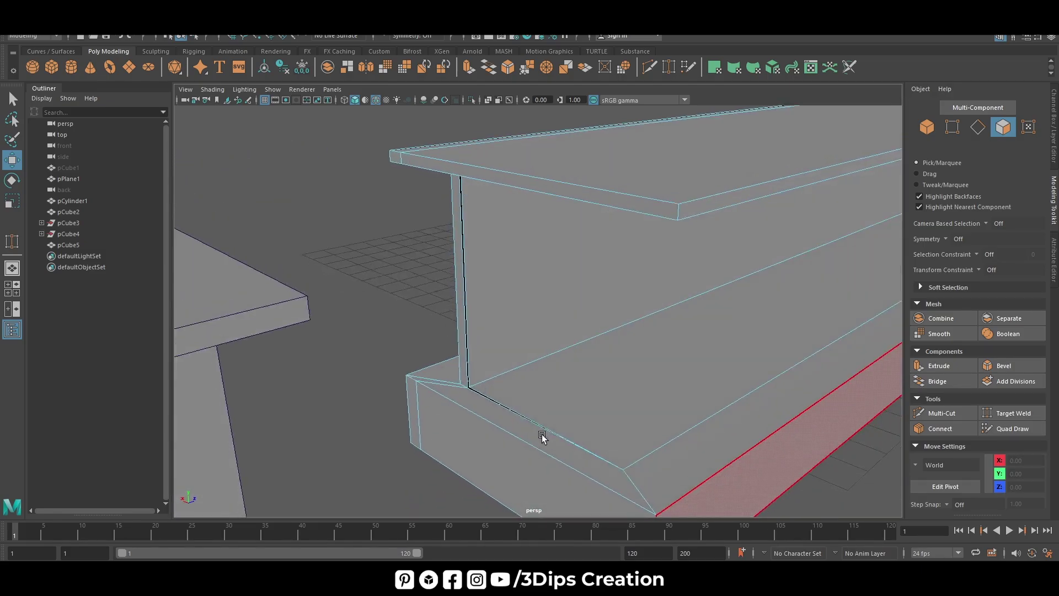
- Target Weld the wall's loose bottom corner vertex onto the base
click(459, 257)
alt+drag(461, 255, 536, 355)
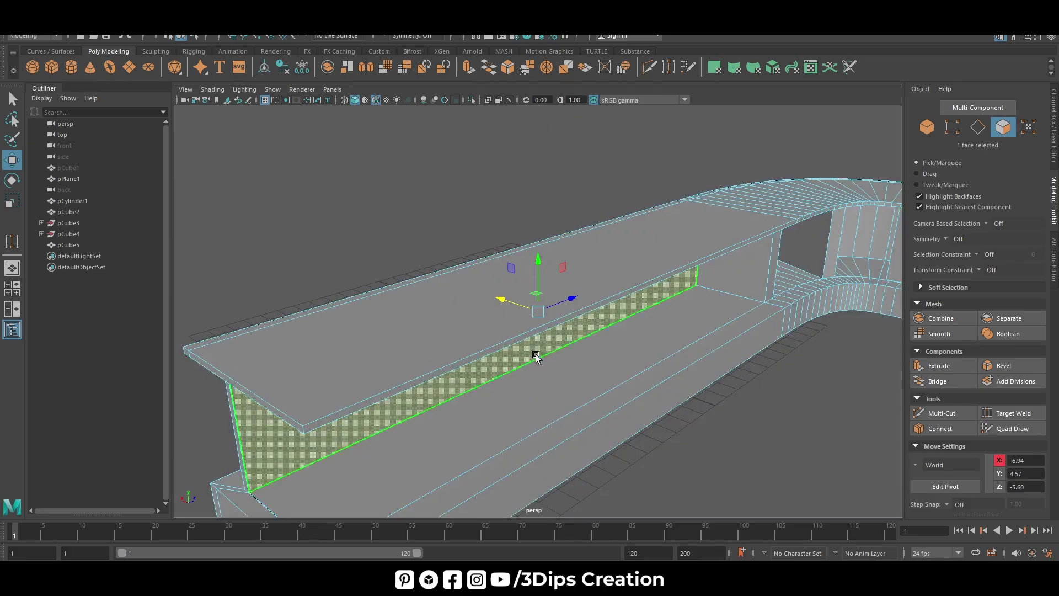
click(242, 475)
key(f)
right_drag(640, 290, 579, 284)
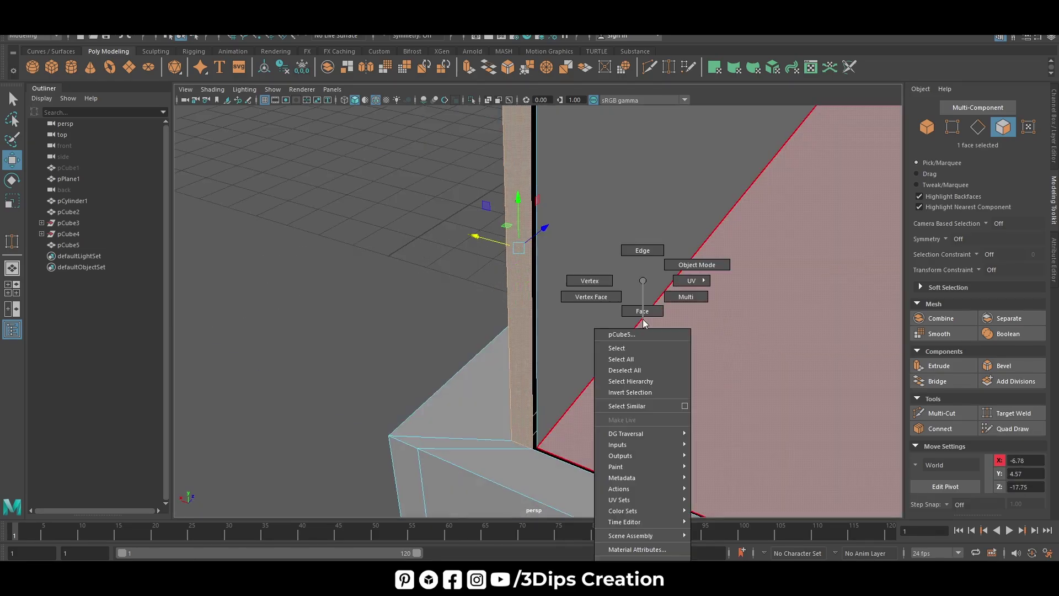
click(1013, 413)
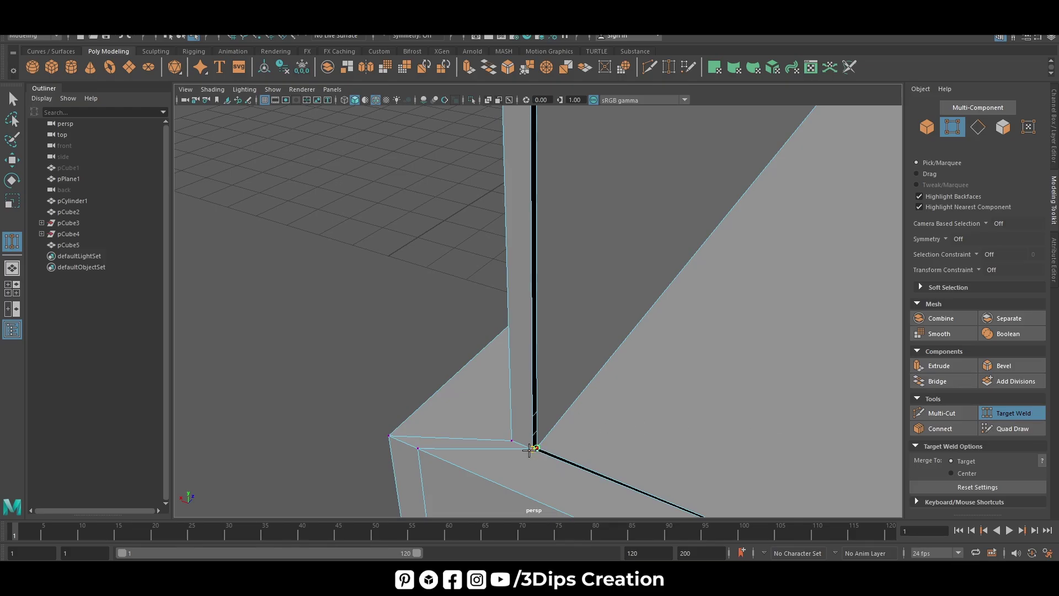
drag(528, 449, 533, 449)
- Target Weld the top corner vertex onto the countertop
mouse_move(597, 399)
alt+mouse_down()
mouse_move(610, 347)
mouse_move(570, 300)
alt+mouse_up()
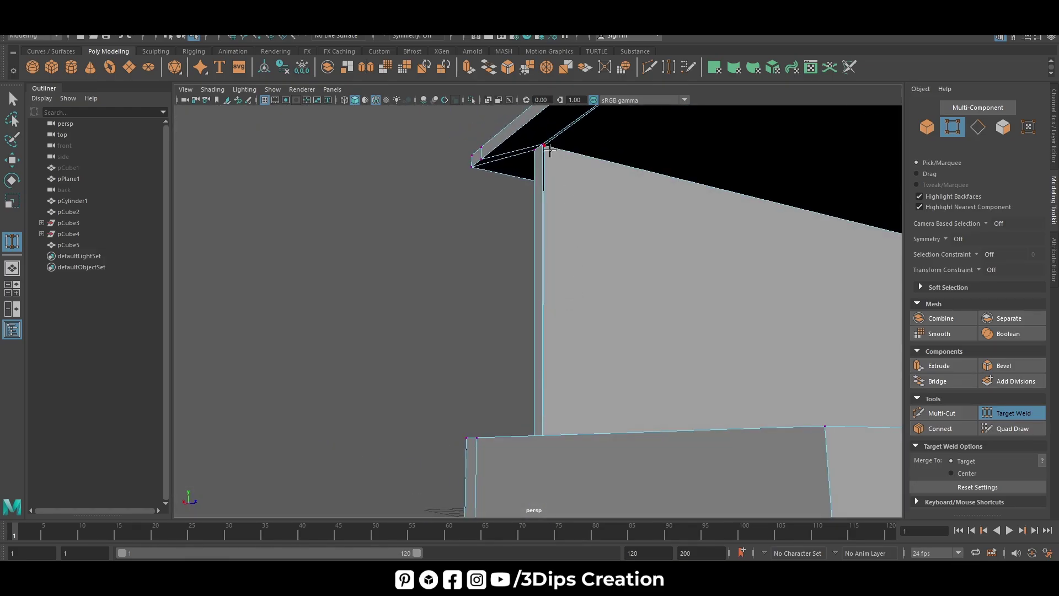
scroll(550, 150, up, 2)
key(w)
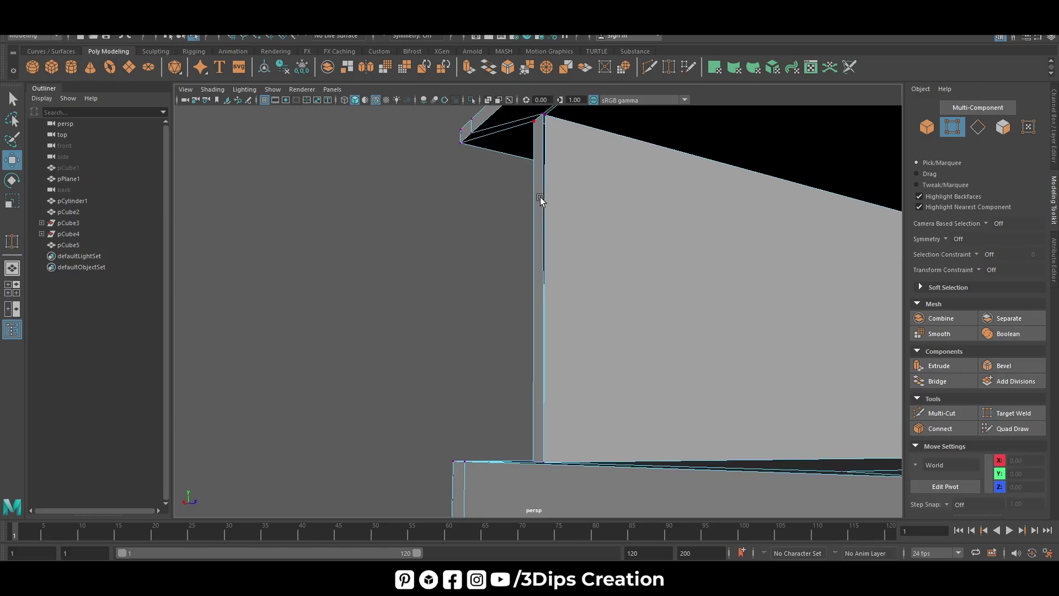
click(552, 114)
key(f)
scroll(597, 297, down, 1)
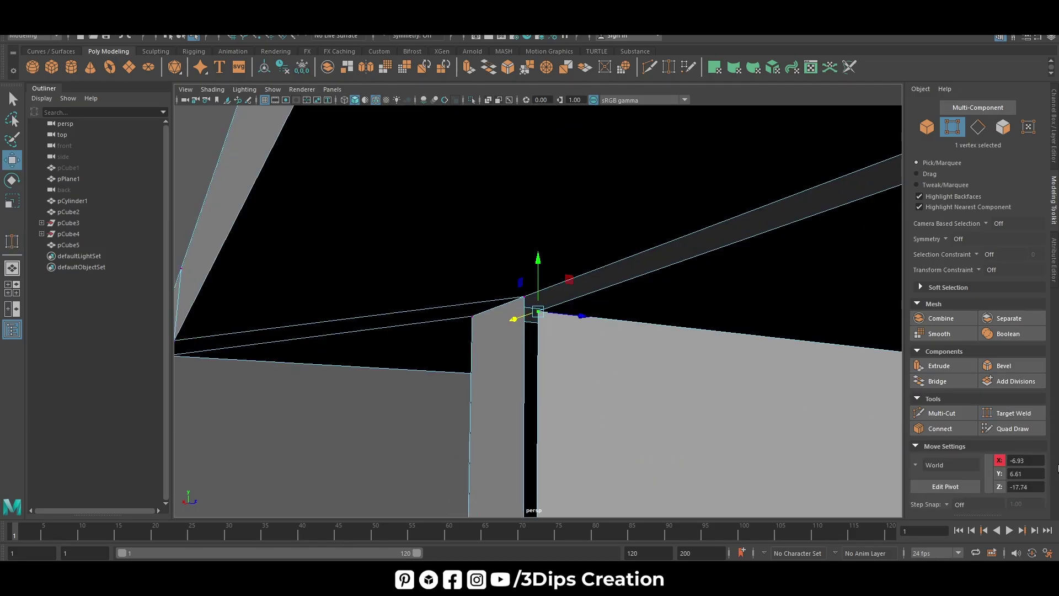
click(1017, 415)
alt+drag(484, 331, 538, 310)
mouse_move(595, 328)
alt+mouse_down()
mouse_move(669, 381)
mouse_move(673, 406)
mouse_move(538, 490)
mouse_move(388, 354)
alt+mouse_up()
mouse_move(641, 486)
alt+mouse_down()
mouse_move(655, 463)
mouse_move(582, 507)
alt+mouse_up()
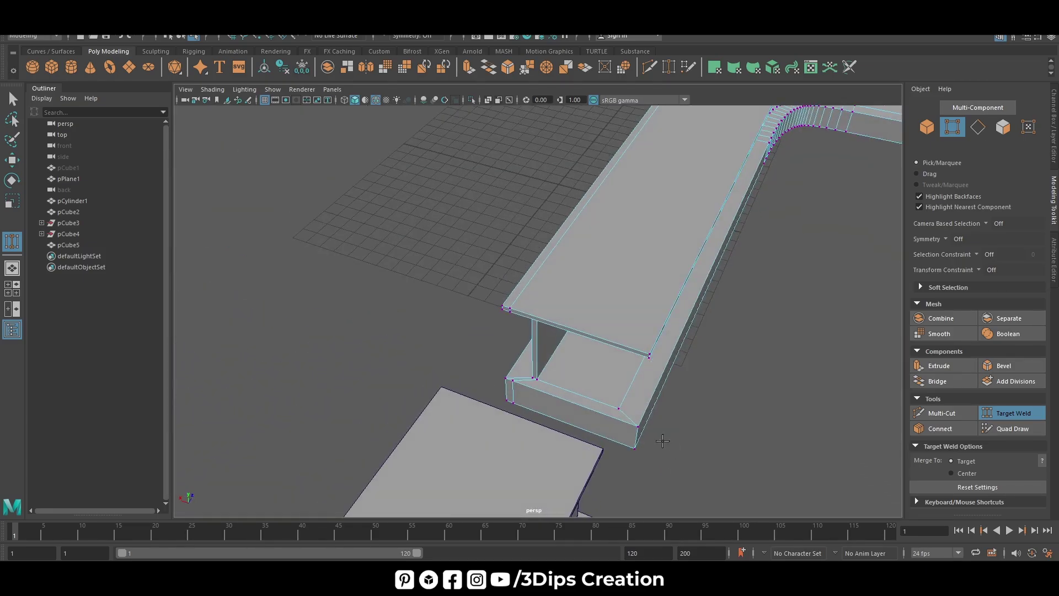
- Return to object mode and reselect the counter from a side view
key(F8)
key(w)
click(684, 305)
mouse_move(684, 305)
alt+mouse_down()
mouse_move(711, 421)
mouse_move(634, 382)
mouse_move(527, 414)
mouse_move(618, 375)
mouse_move(623, 330)
mouse_move(579, 314)
mouse_move(559, 328)
mouse_move(561, 291)
alt+mouse_up()
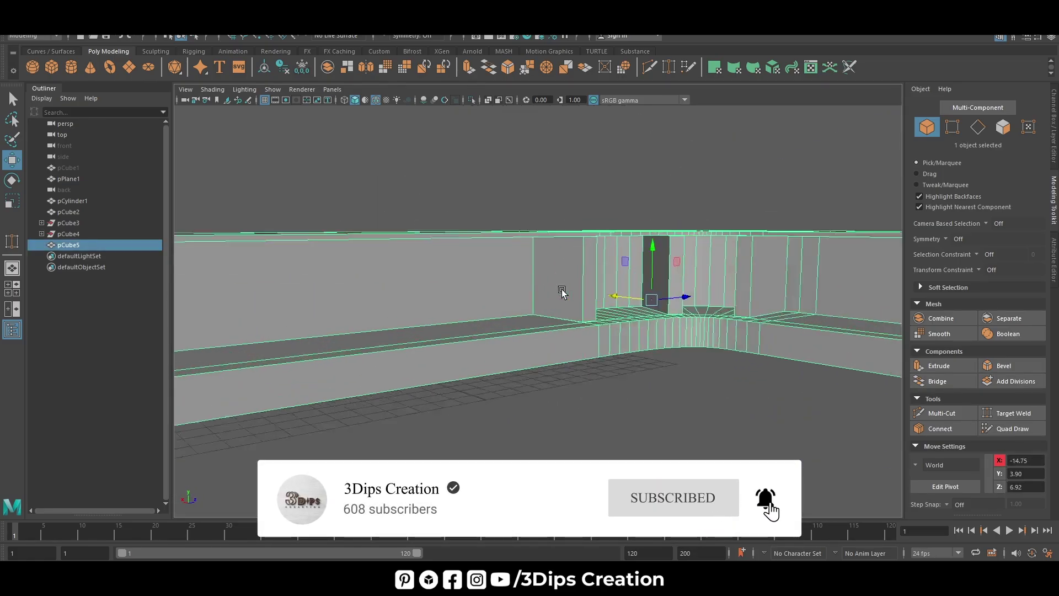
alt+right_drag(562, 291, 653, 238)
- Multi-Cut three horizontal edge loops across the counter wall in the front view
alt+drag(652, 238, 623, 276)
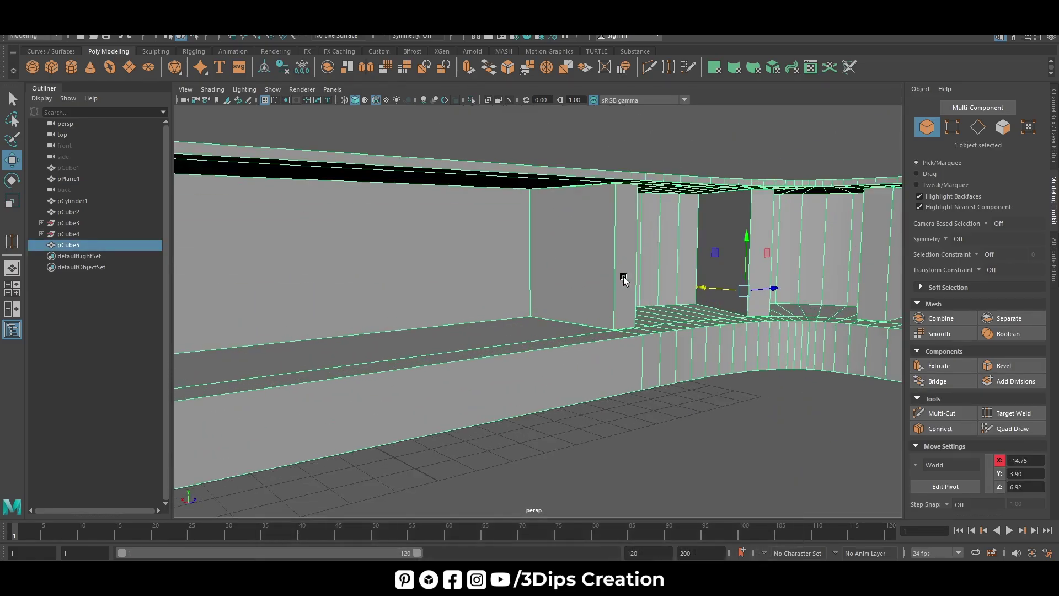
click(649, 67)
key(space)
key(space)
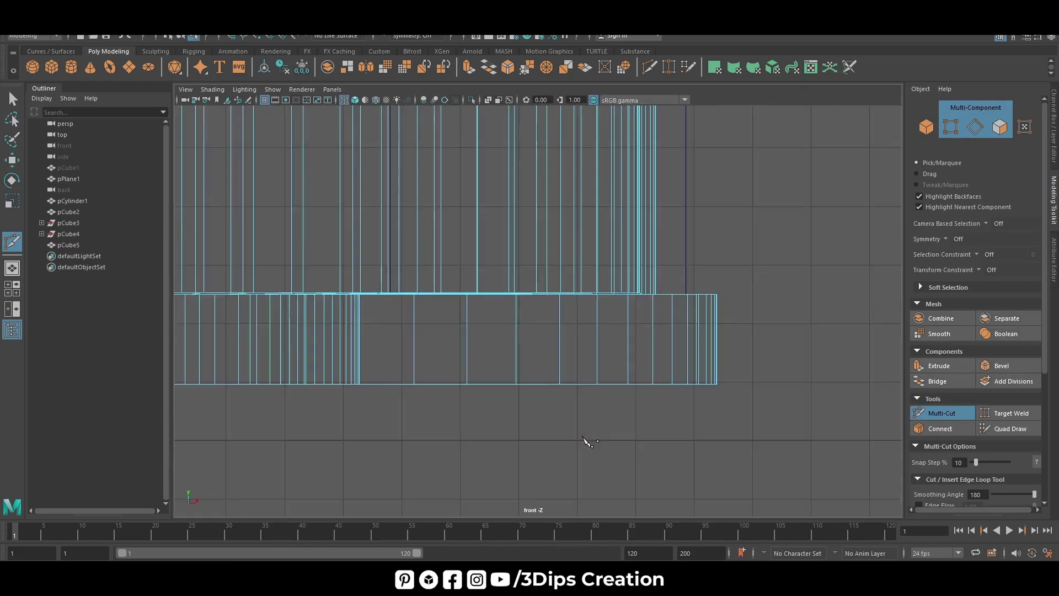
scroll(586, 442, down, 2)
ctrl+click(606, 195)
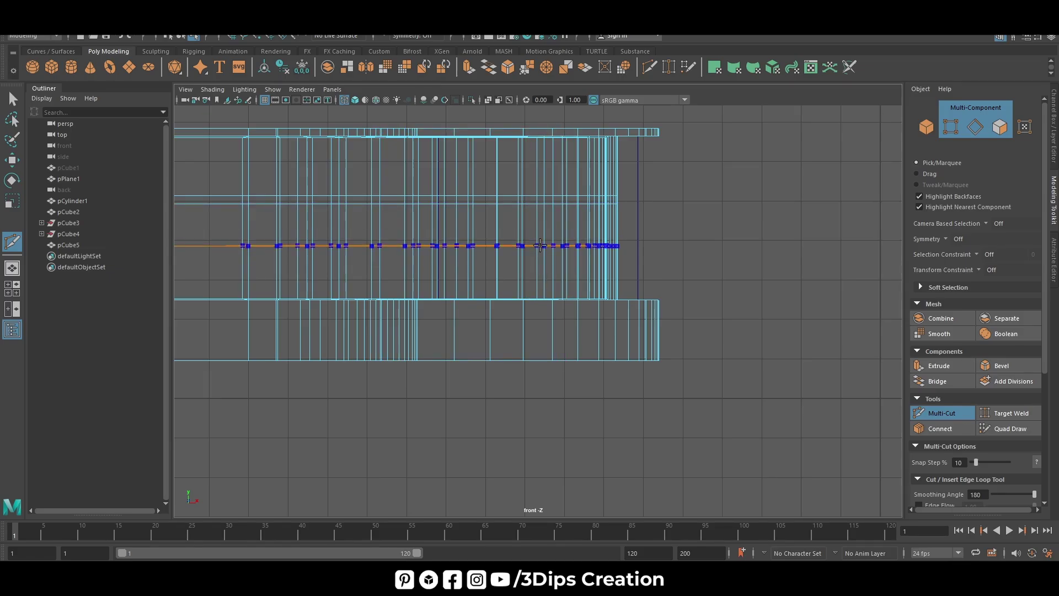
ctrl+click(540, 246)
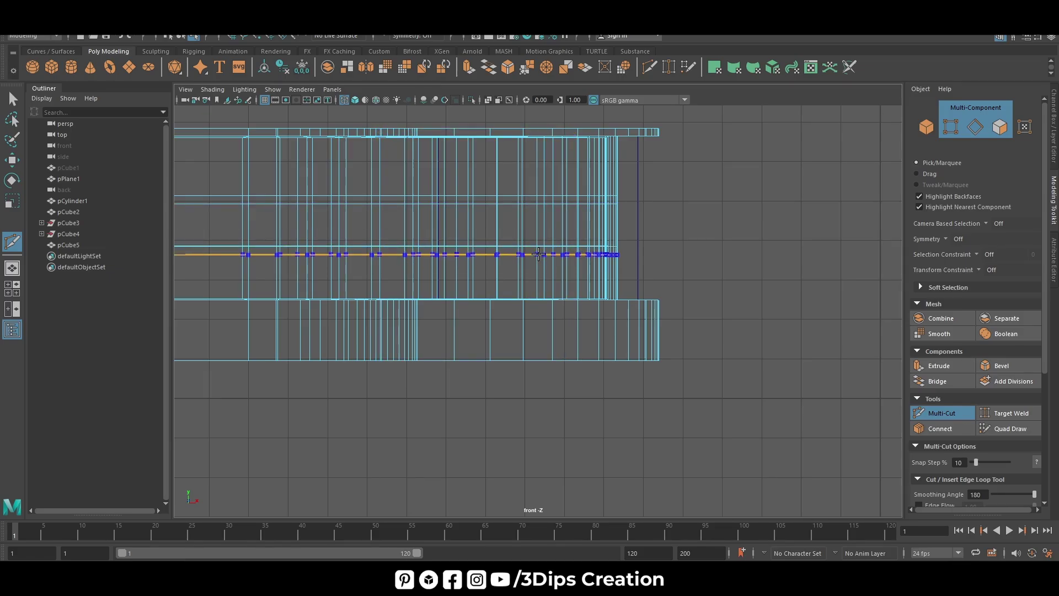
ctrl+click(538, 253)
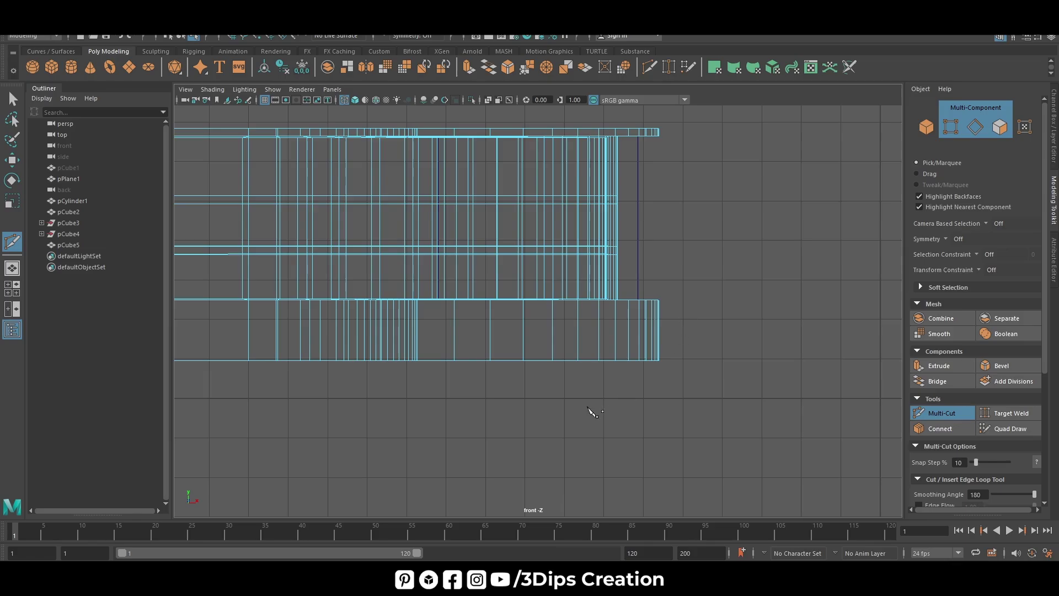
key(w)
- Raise one loop row of vertices up to Y 5.22
right_drag(730, 184, 678, 188)
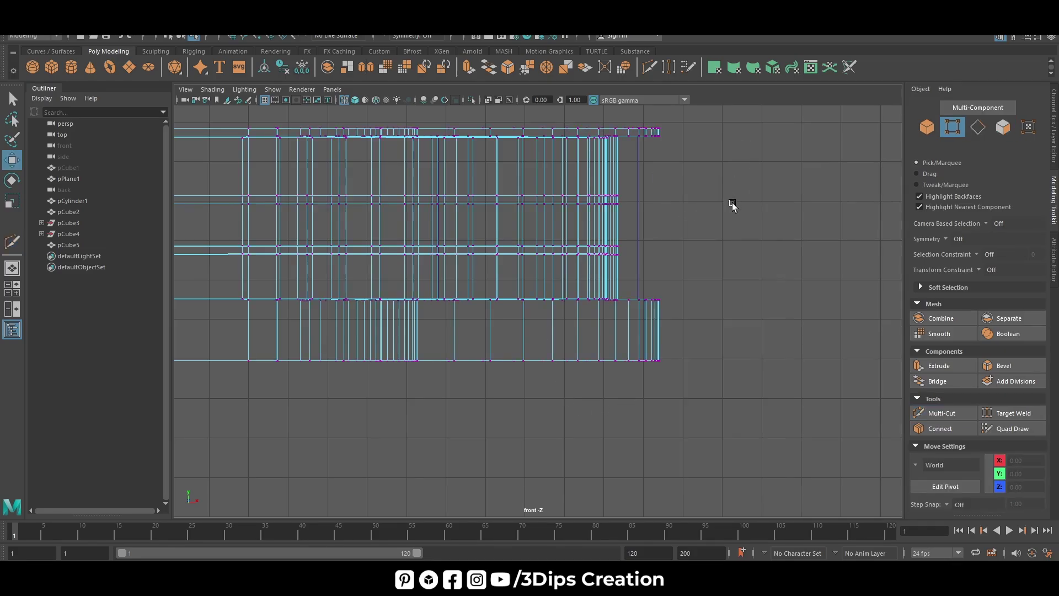
scroll(711, 220, down, 3)
drag(273, 259, 618, 246)
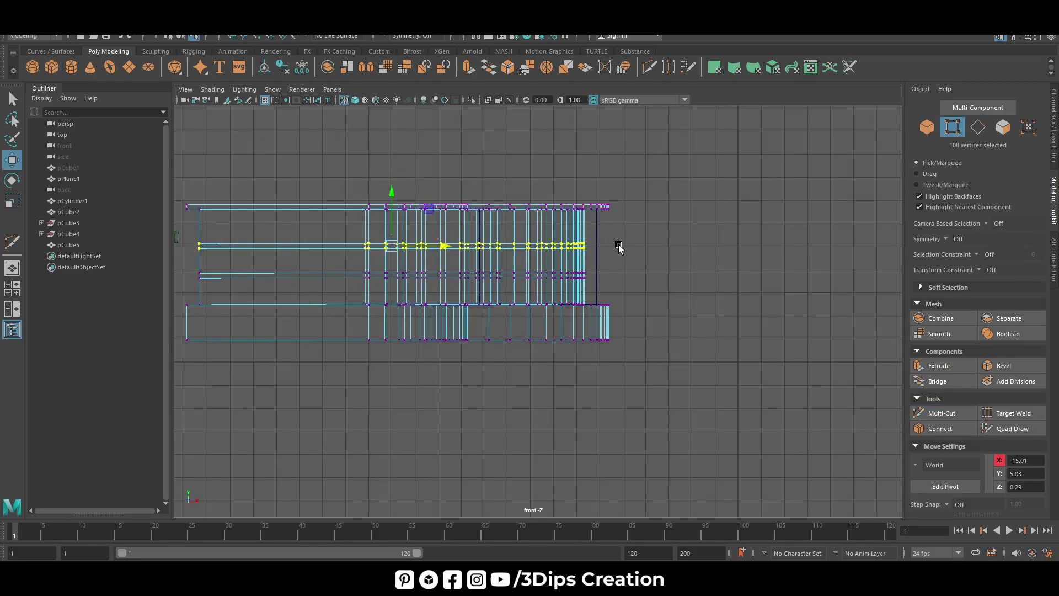
drag(392, 198, 392, 189)
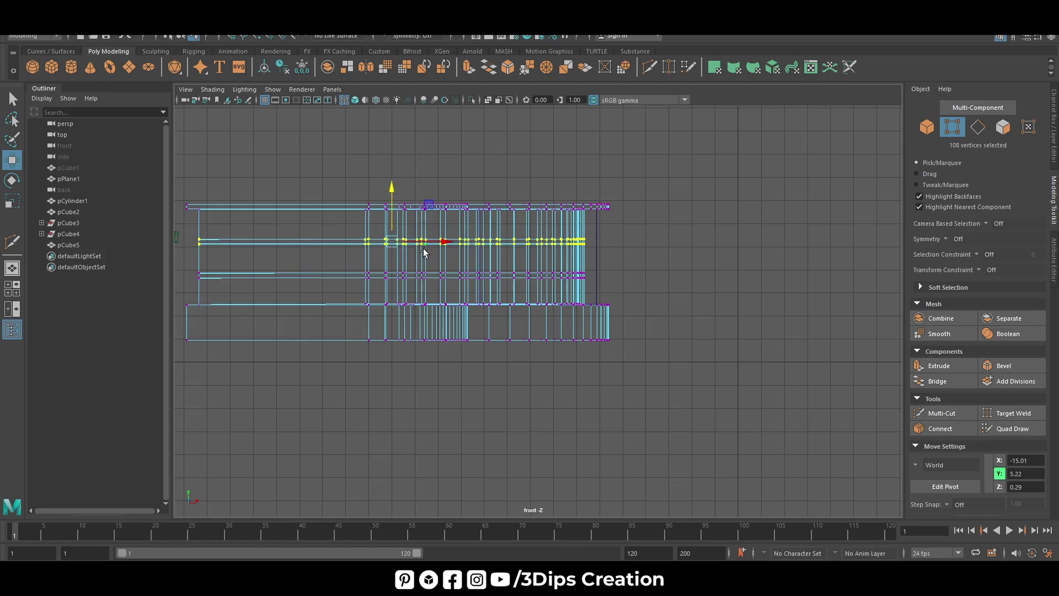
key(space)
key(space)
- Bridge two facing niche-wall faces into the first shelf
right_drag(626, 222, 676, 208)
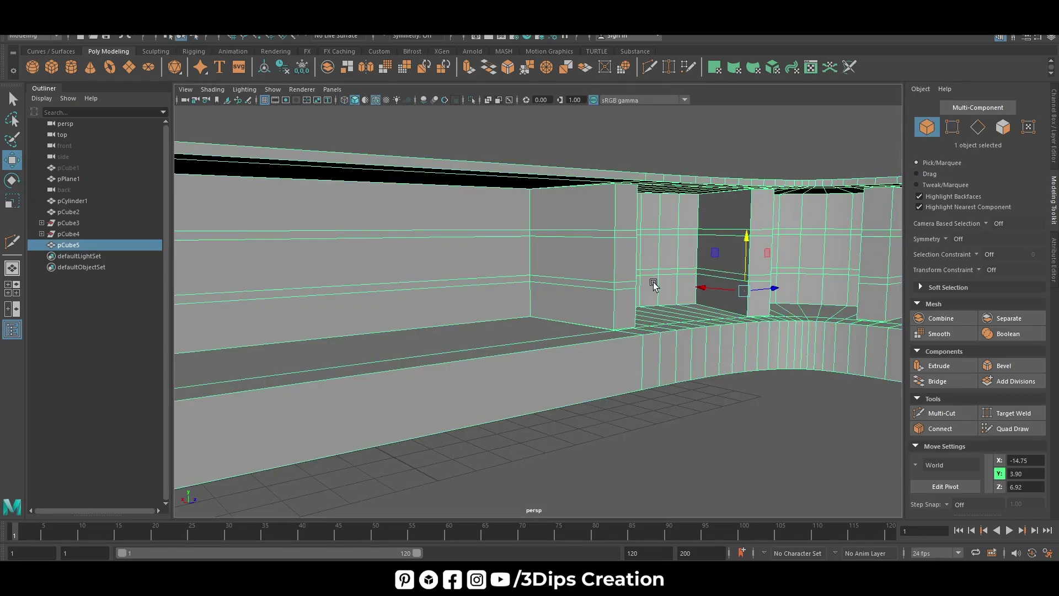
scroll(628, 292, up, 5)
right_click(656, 273)
right_drag(655, 272, 656, 298)
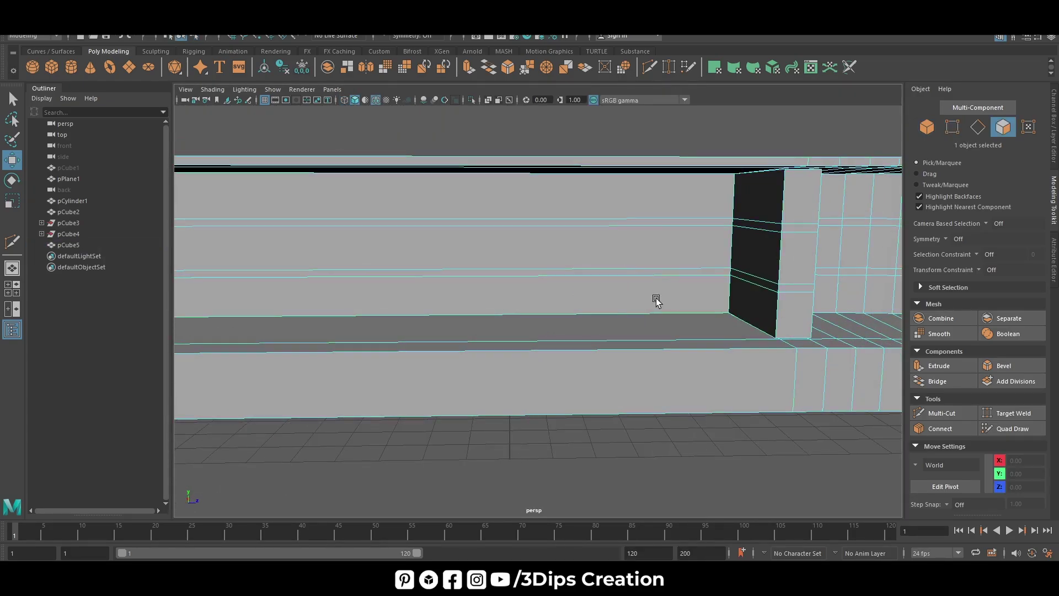
click(806, 234)
key(f)
mouse_move(697, 276)
alt+mouse_down()
mouse_move(678, 319)
mouse_move(620, 351)
mouse_move(626, 289)
mouse_move(759, 323)
mouse_move(735, 367)
mouse_move(796, 343)
alt+mouse_up()
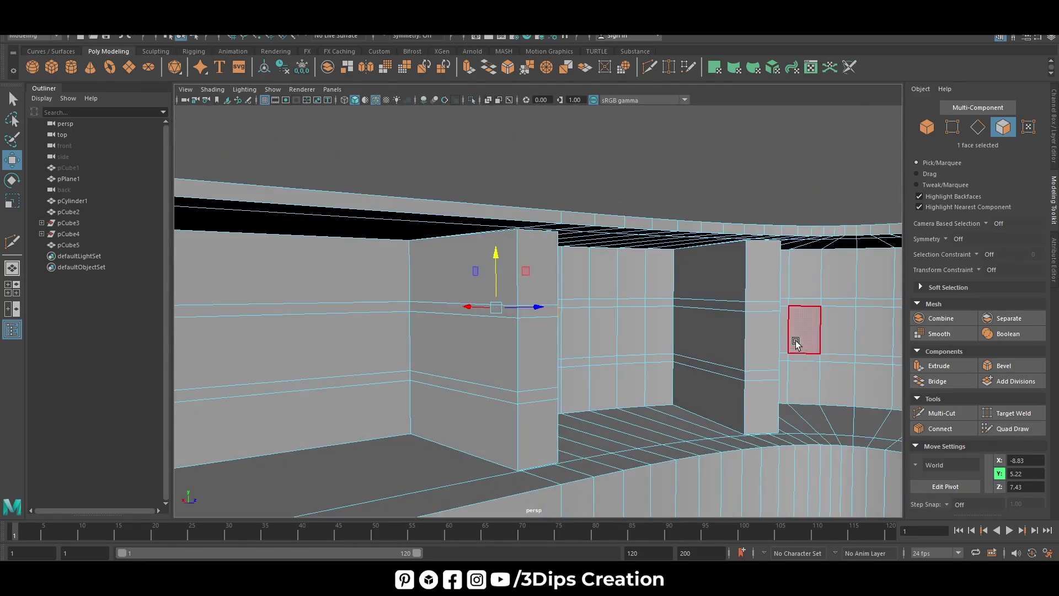
shift+click(712, 305)
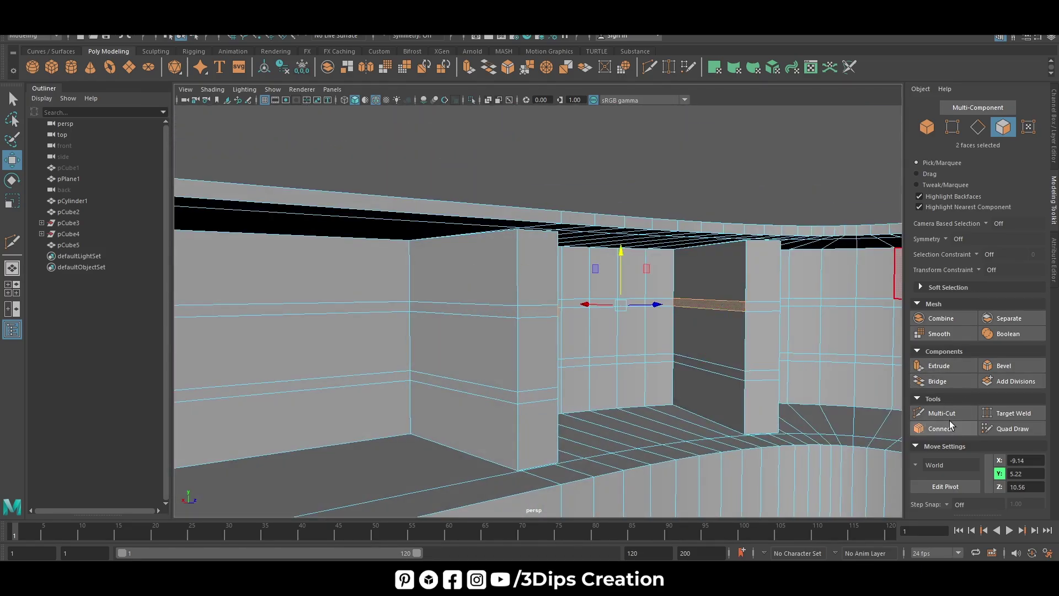
click(937, 380)
- Bridge two opposite edges across a niche into a second shelf
alt+drag(634, 353, 674, 371)
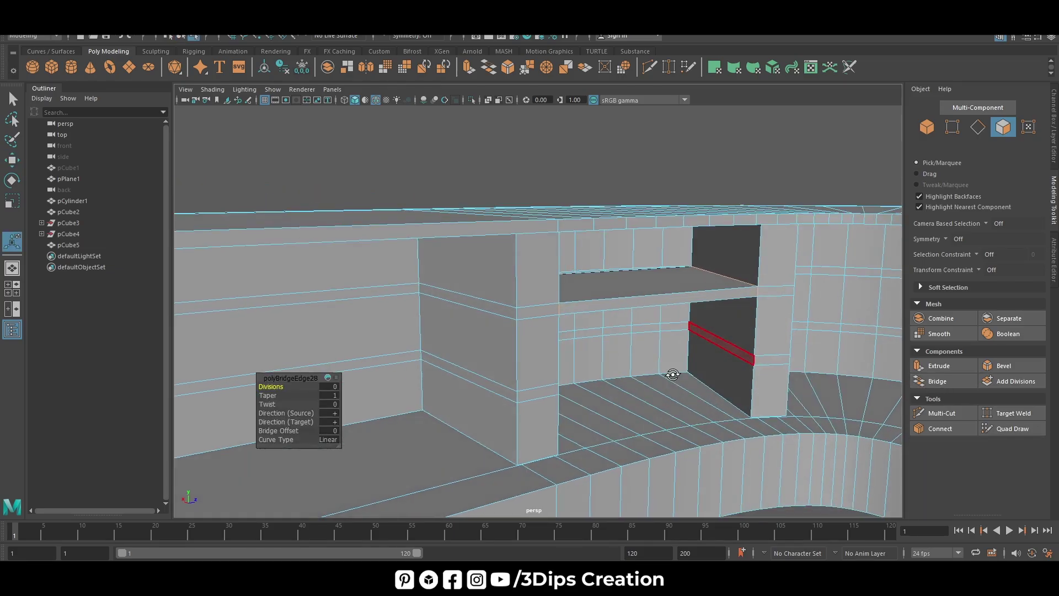
click(723, 346)
mouse_move(723, 345)
alt+mouse_down()
mouse_move(653, 385)
mouse_move(572, 366)
alt+mouse_up()
shift+click(572, 366)
click(951, 385)
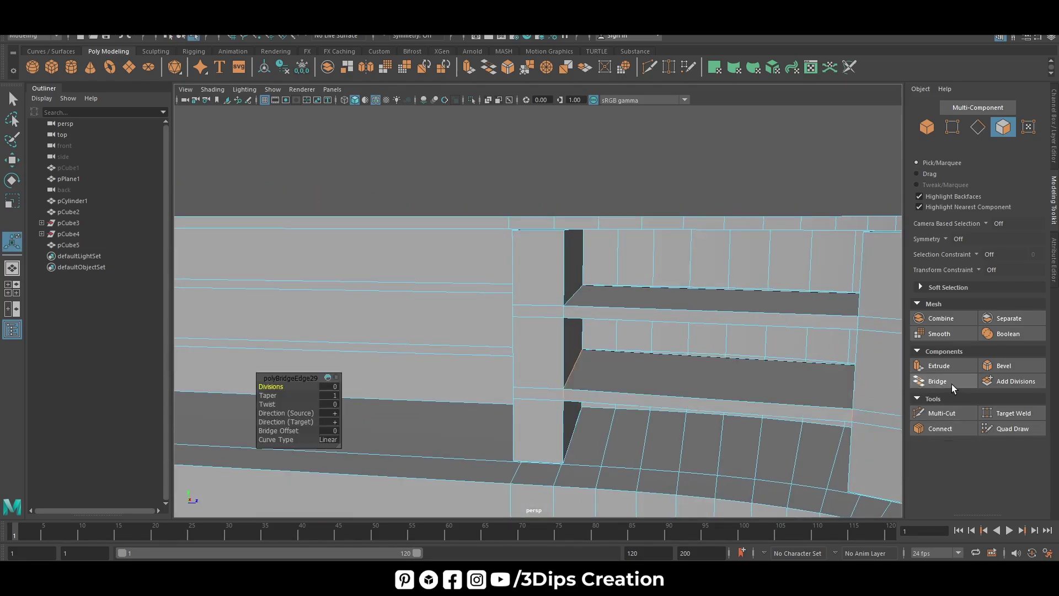
- Bridge two thin faces in the corner niche into a third shelf
key(w)
mouse_move(827, 386)
alt+mouse_down()
mouse_move(717, 380)
mouse_move(798, 405)
alt+mouse_up()
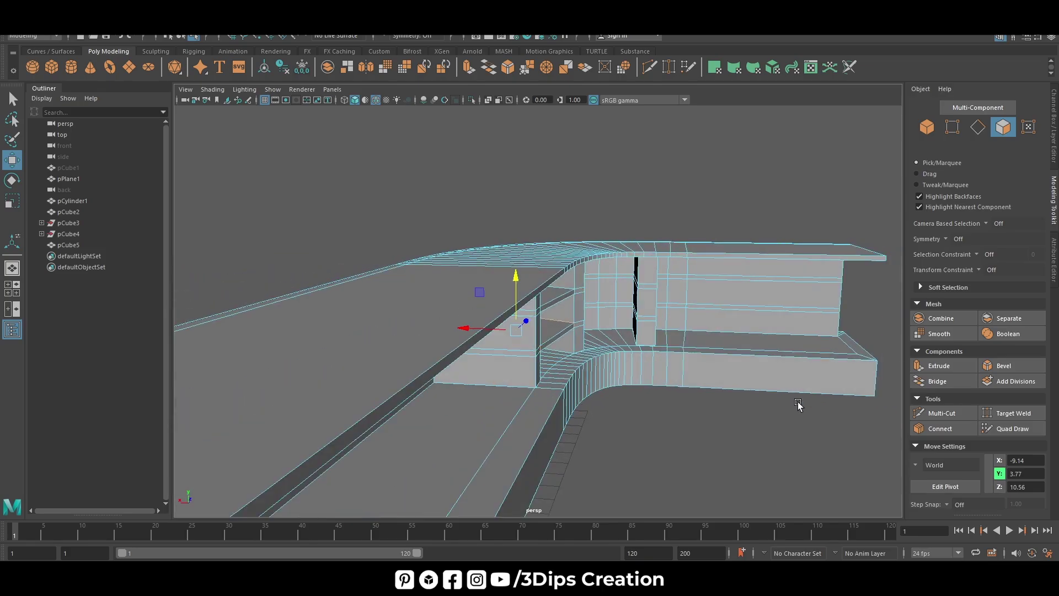
click(634, 282)
key(f)
scroll(626, 300, down, 3)
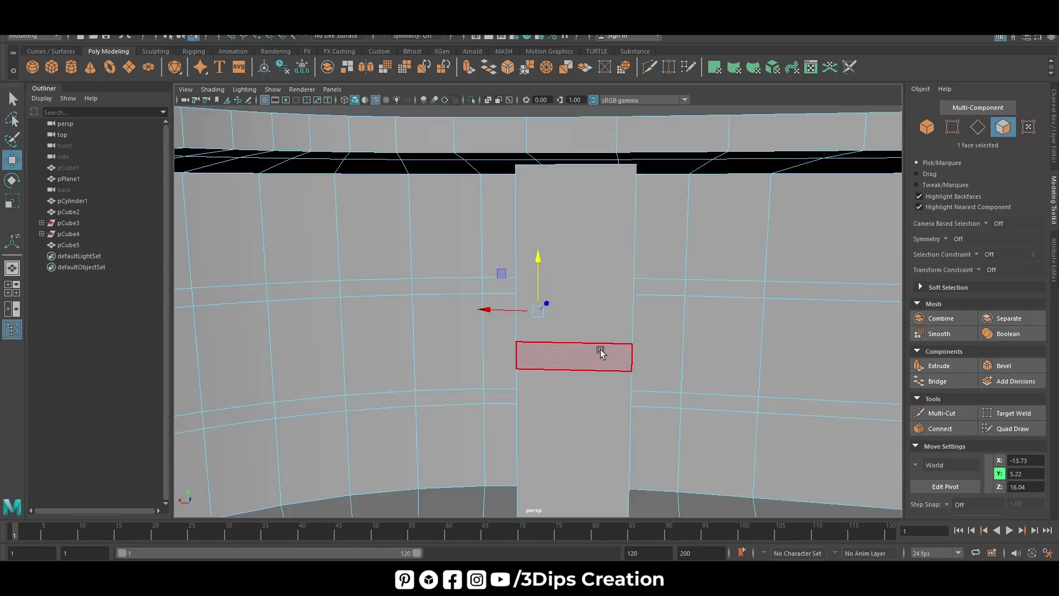
mouse_move(598, 348)
alt+mouse_down()
mouse_move(490, 404)
mouse_move(364, 385)
mouse_move(279, 303)
alt+mouse_up()
shift+click(279, 303)
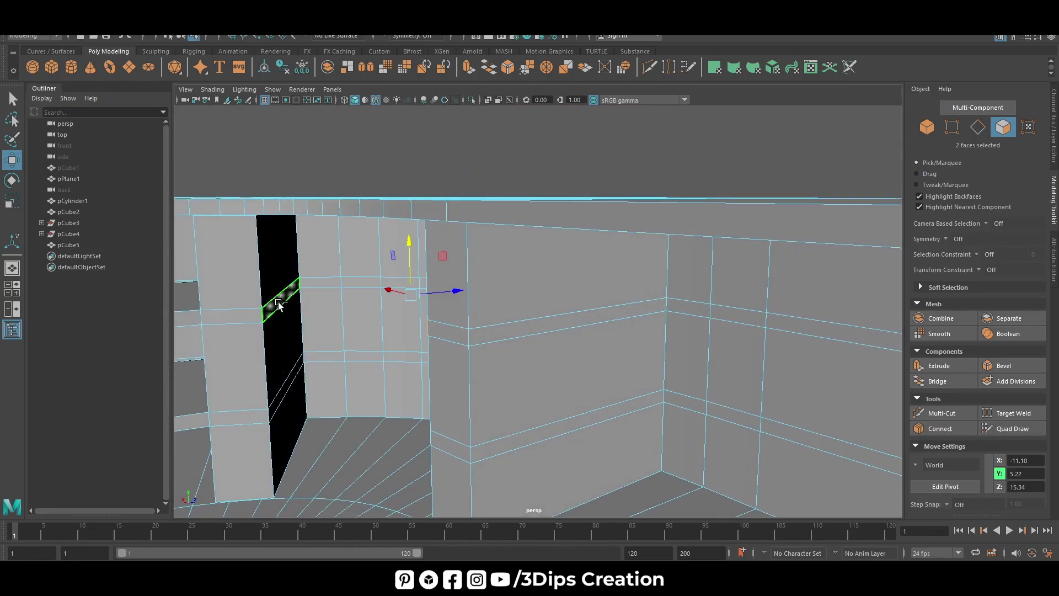
right_click(403, 380)
click(373, 435)
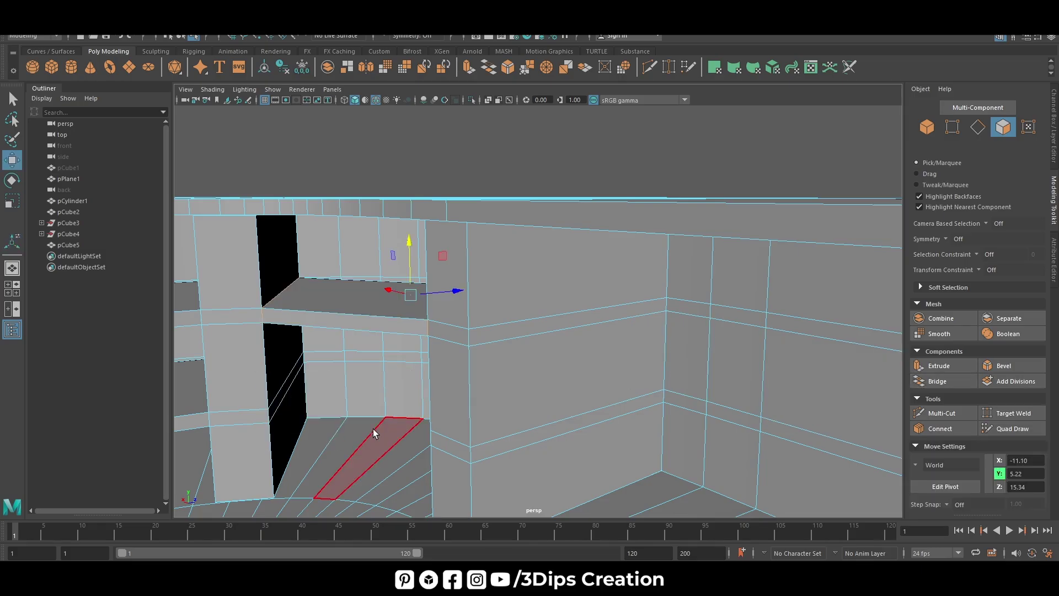
key(f)
mouse_move(483, 425)
alt+mouse_down()
mouse_move(428, 432)
mouse_move(279, 397)
alt+mouse_up()
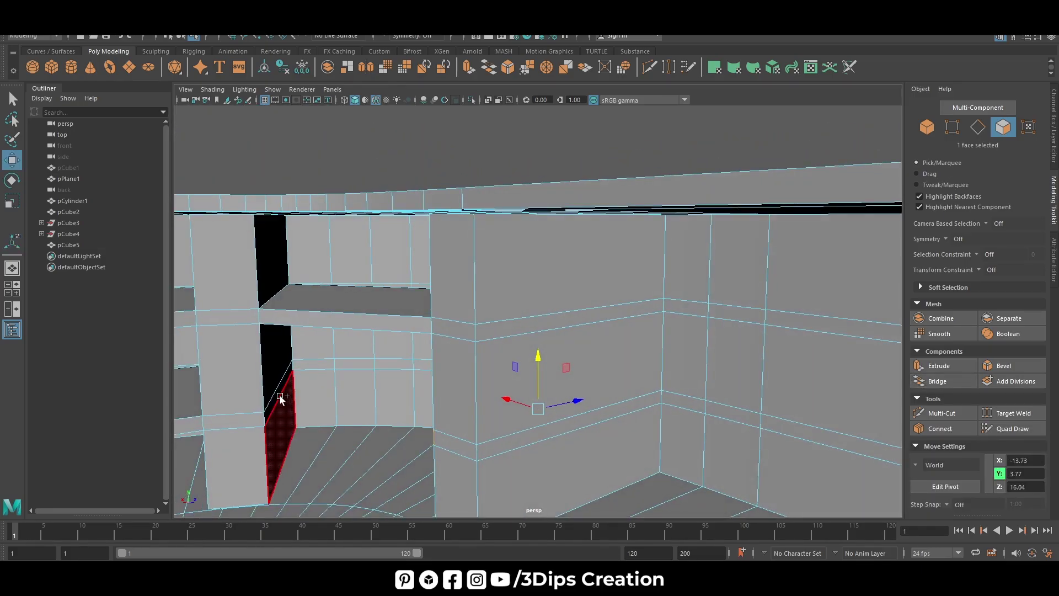
shift+click(280, 392)
click(937, 381)
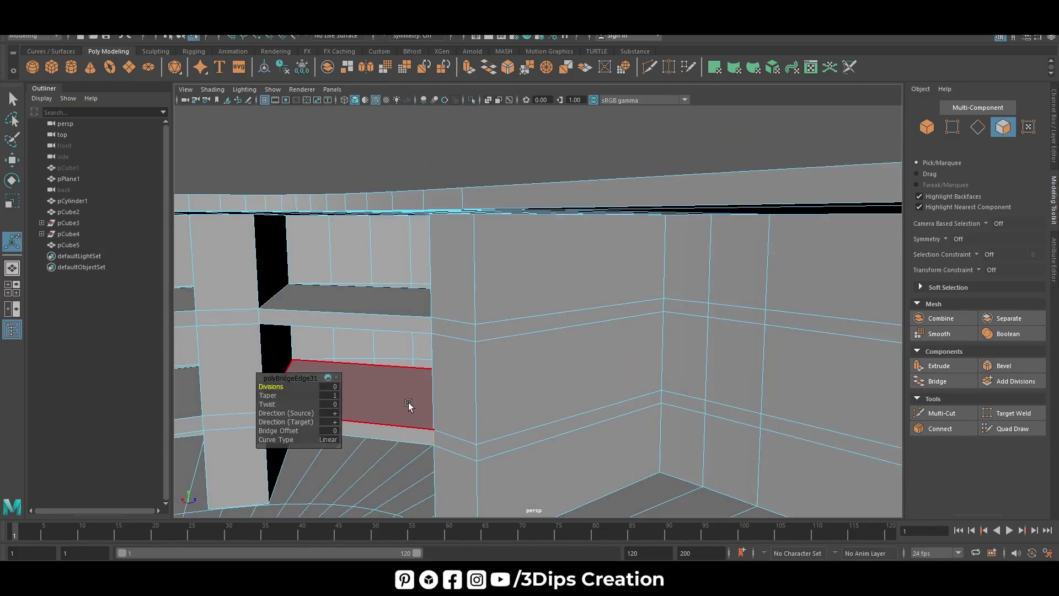
- Review the shelved counter from overview angles and select the box cabinet
mouse_move(409, 406)
alt+mouse_down()
mouse_move(477, 388)
mouse_move(411, 405)
alt+mouse_up()
scroll(411, 406, down, 3)
scroll(496, 380, down, 3)
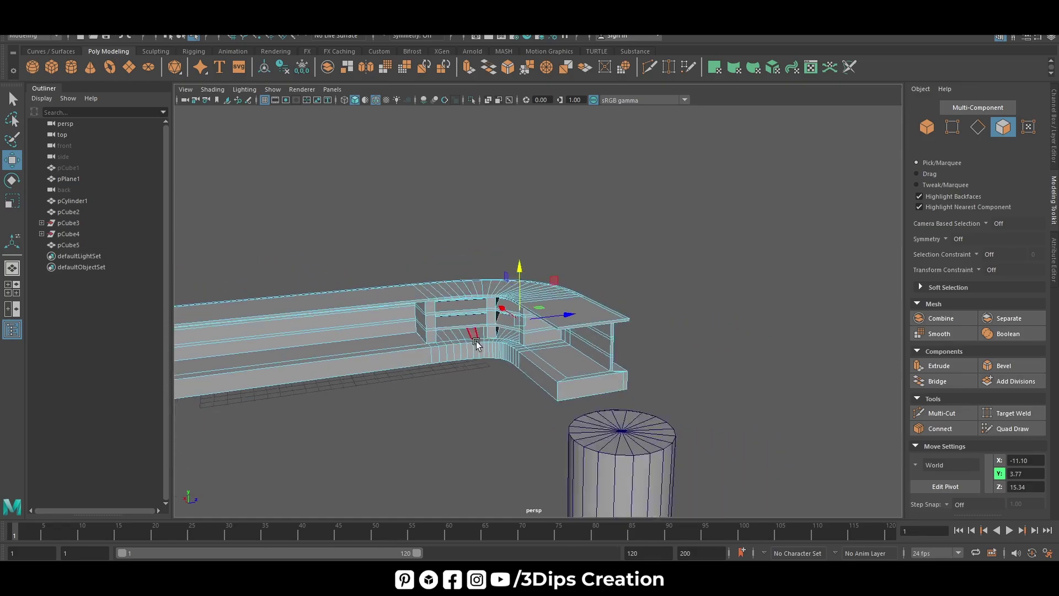
mouse_move(496, 380)
alt+mouse_down()
mouse_move(550, 354)
mouse_move(539, 449)
mouse_move(501, 433)
mouse_move(331, 414)
alt+mouse_up()
scroll(324, 401, up, 3)
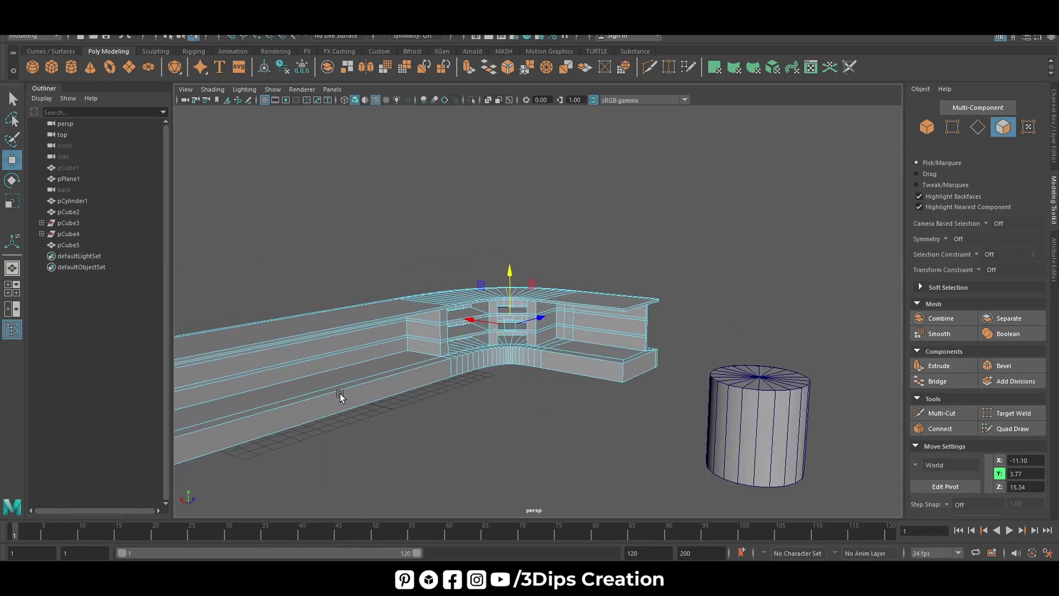
alt+drag(616, 351, 633, 406)
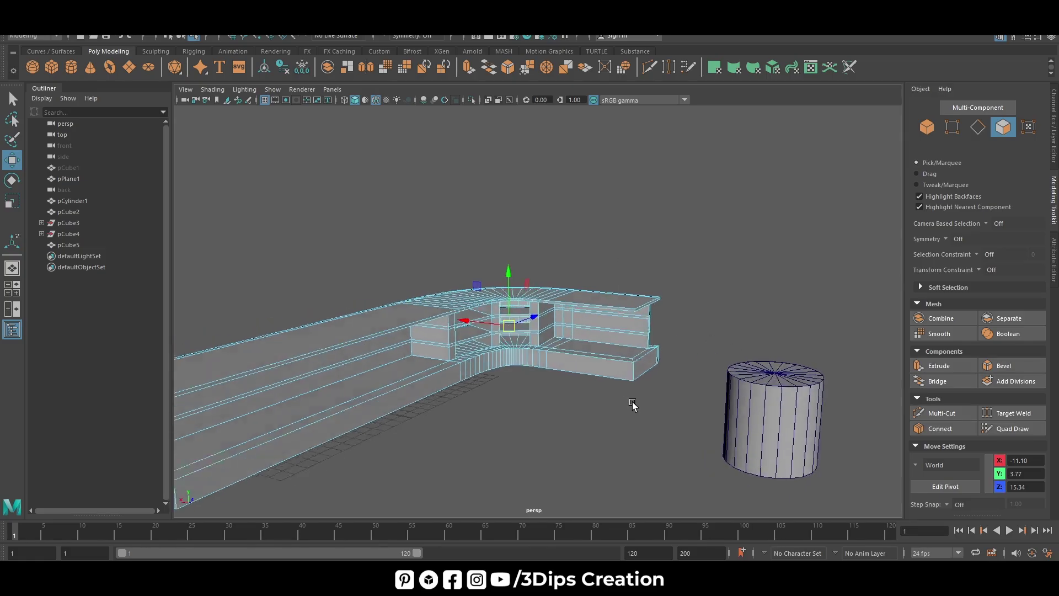
scroll(638, 342, up, 3)
mouse_move(638, 342)
alt+mouse_down()
mouse_move(697, 394)
mouse_move(683, 382)
alt+mouse_up()
scroll(701, 384, up, 2)
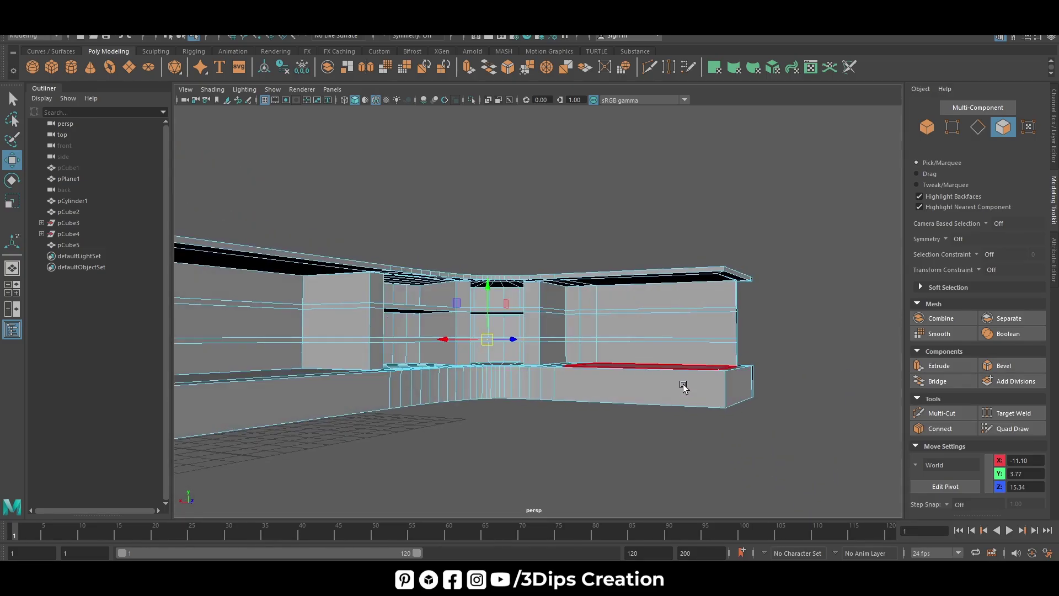
right_drag(717, 324, 709, 279)
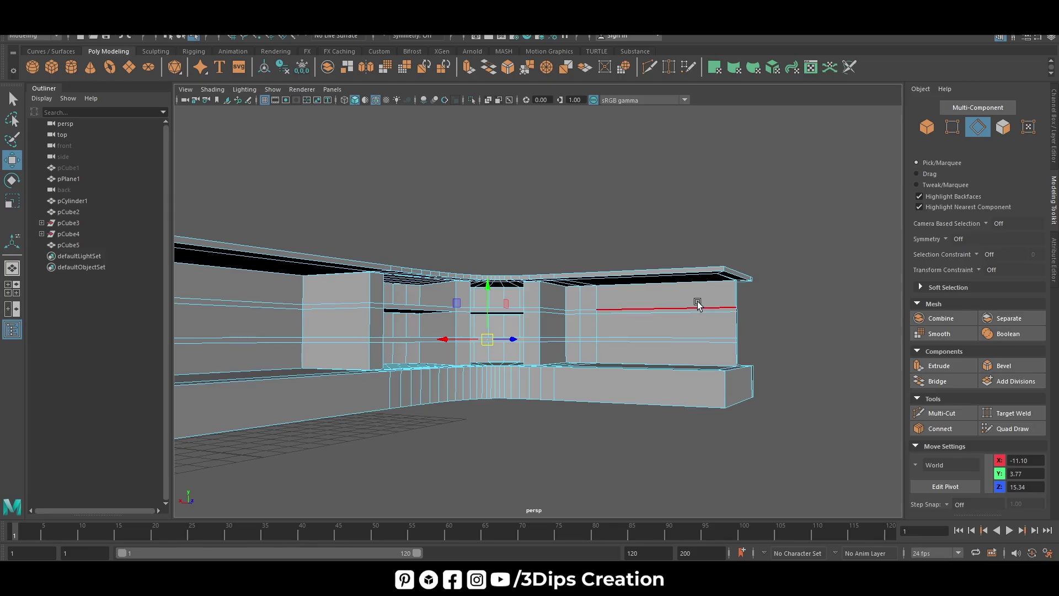
key(F8)
click(783, 302)
mouse_move(783, 303)
alt+mouse_down()
mouse_move(612, 402)
mouse_move(503, 444)
mouse_move(571, 348)
alt+mouse_up()
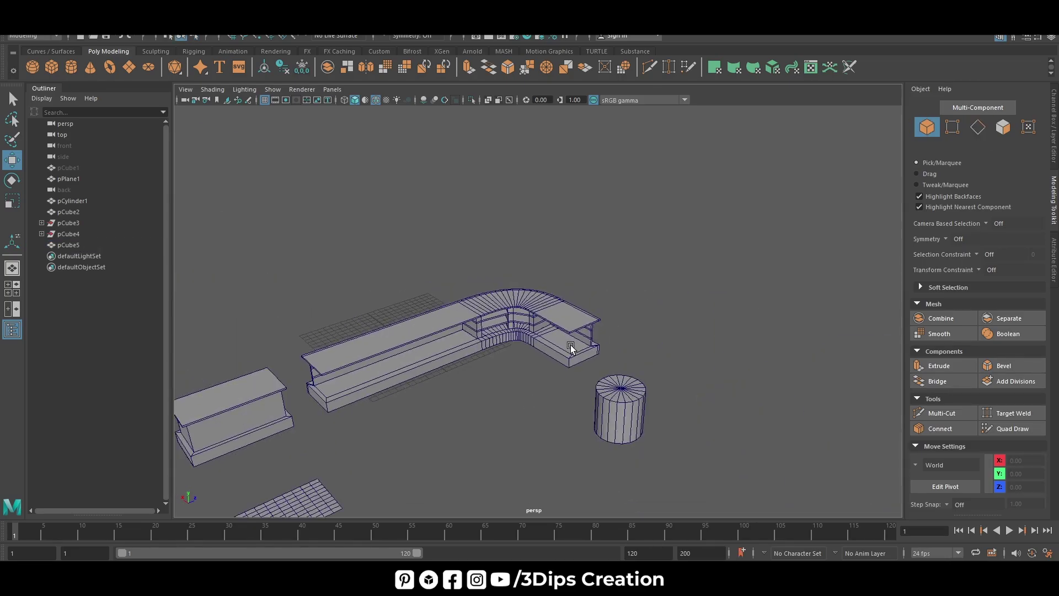
click(260, 392)
- Extrude the cabinet's front face and push it into the cabinet
key(f)
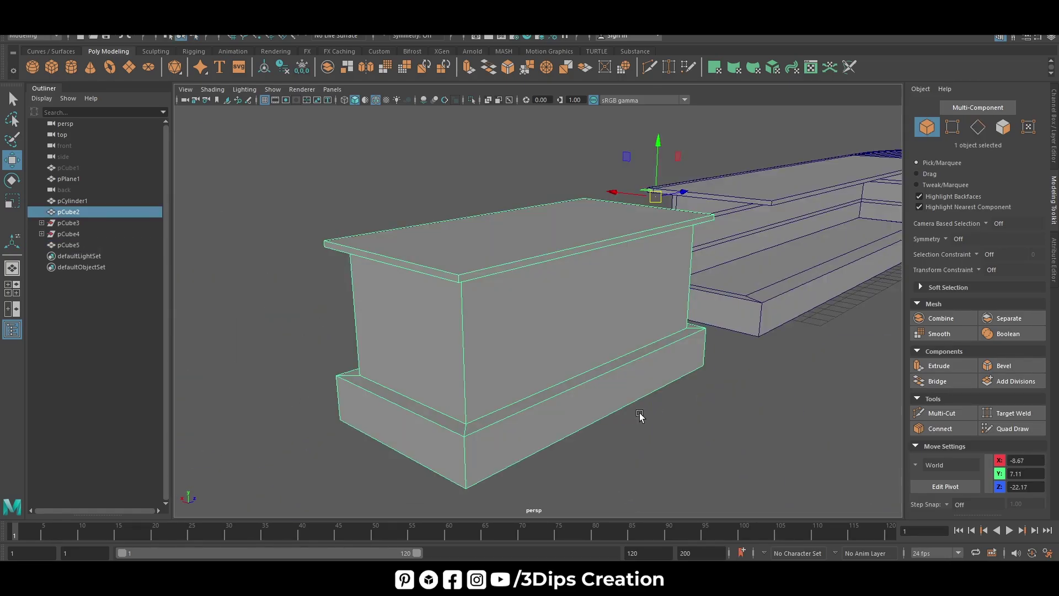
alt+drag(639, 414, 618, 417)
right_drag(613, 317, 614, 331)
click(584, 331)
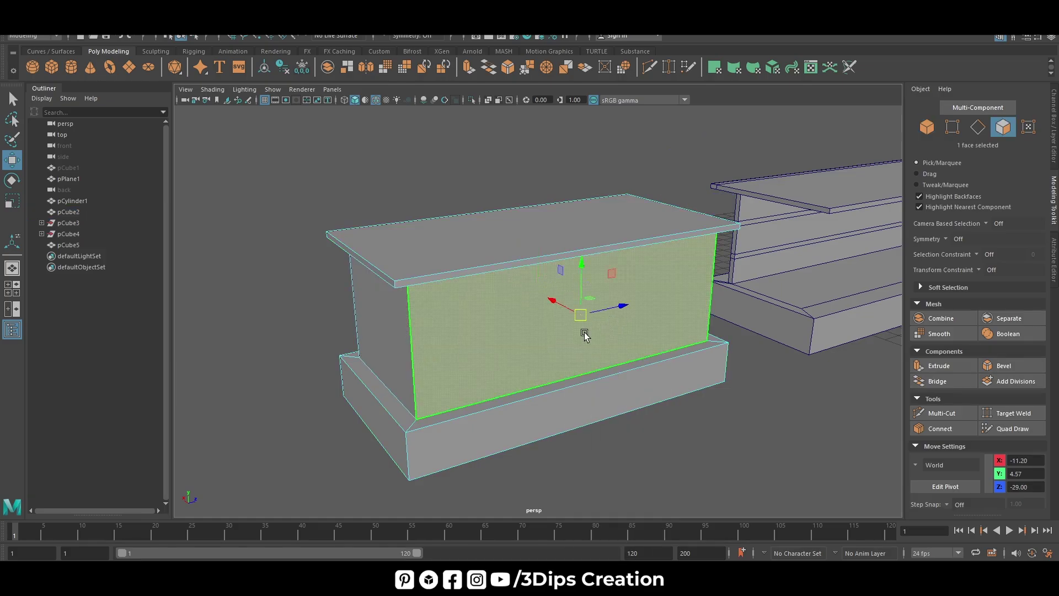
alt+drag(572, 433, 635, 428)
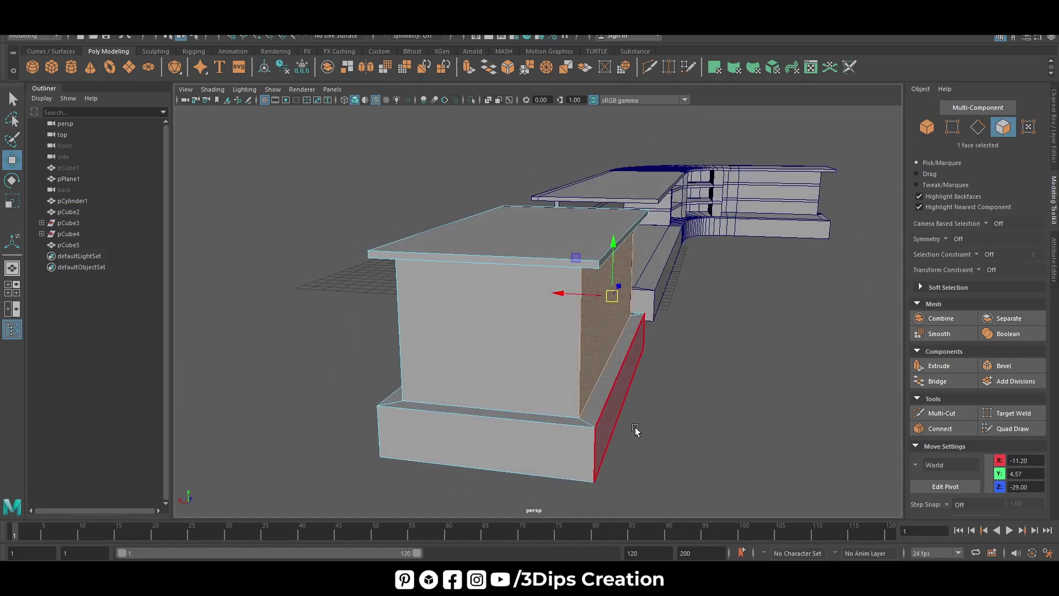
click(468, 67)
drag(638, 298, 498, 335)
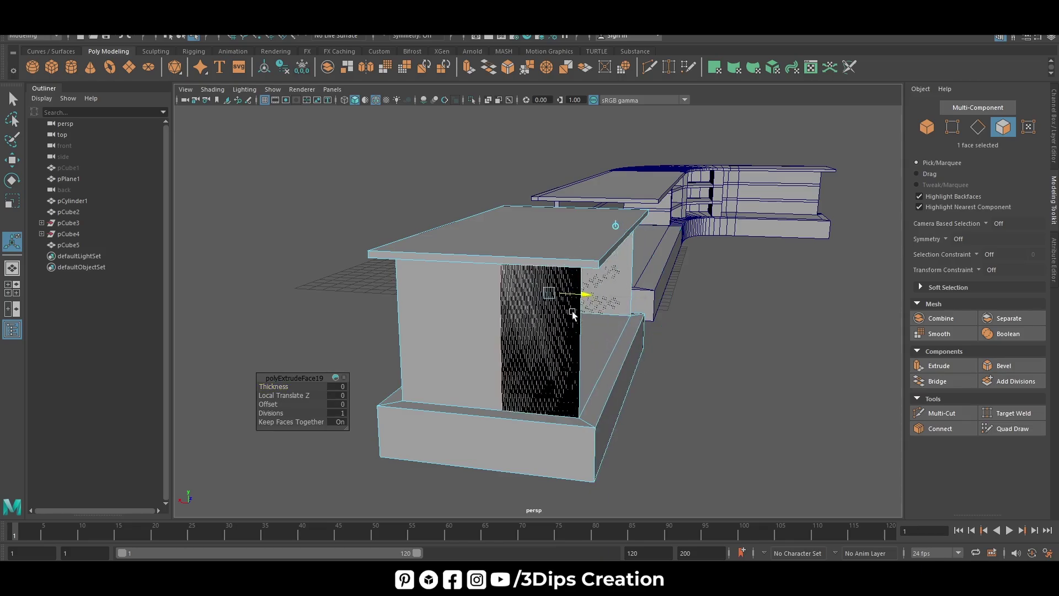
- Set the recess depth to exactly -4.9 in Local Translate Z
alt+drag(653, 393, 653, 398)
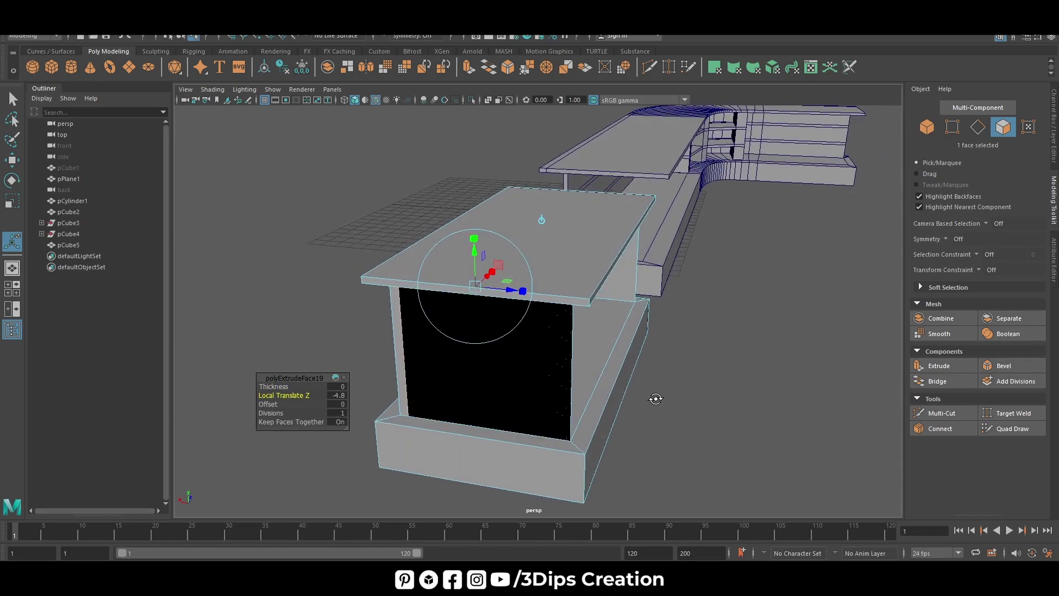
drag(285, 395, 285, 398)
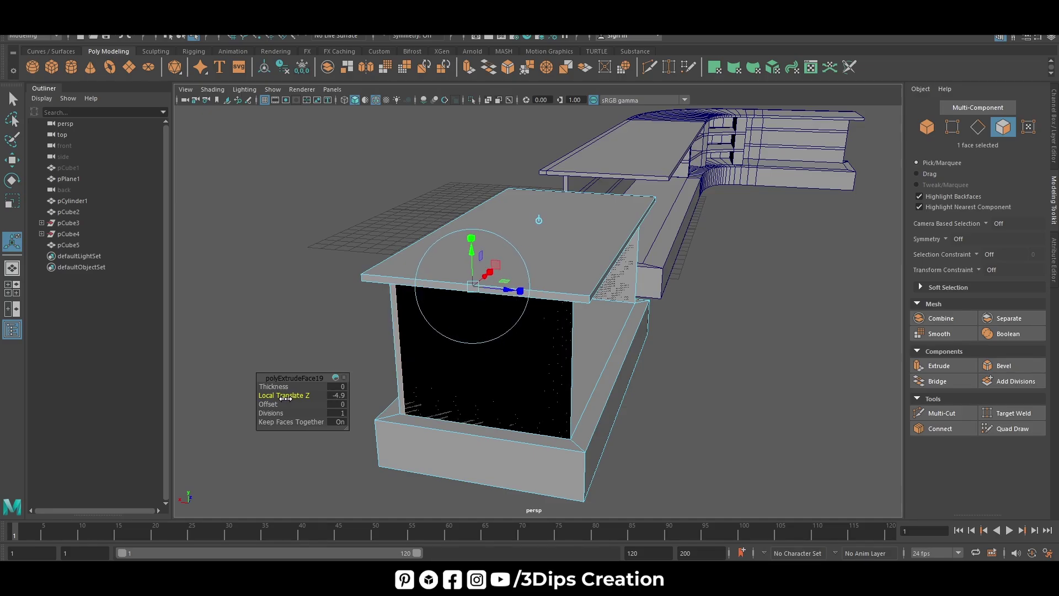
click(337, 395)
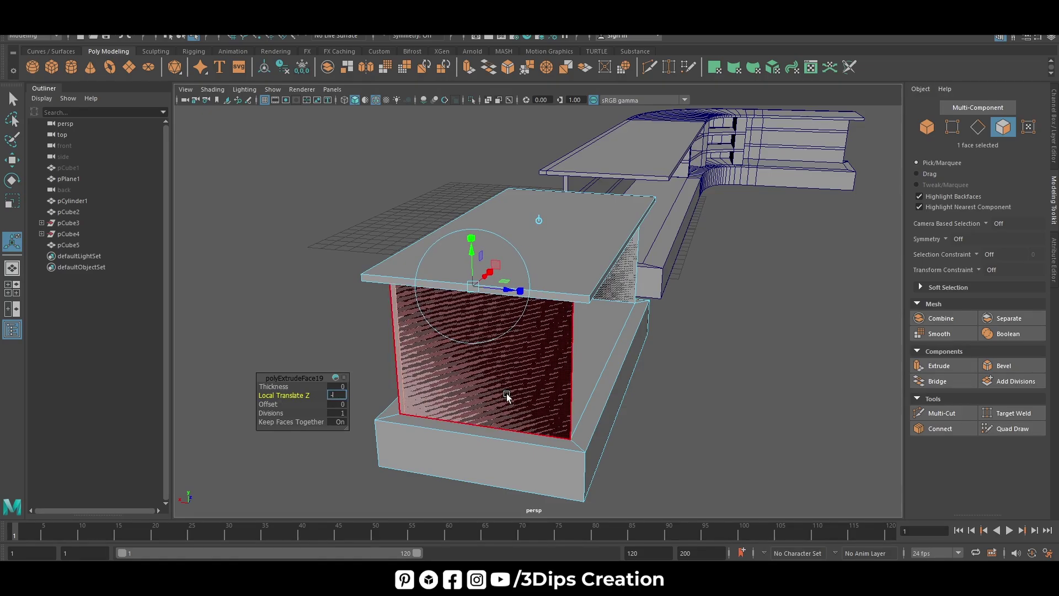
text(4.9)
key(Return)
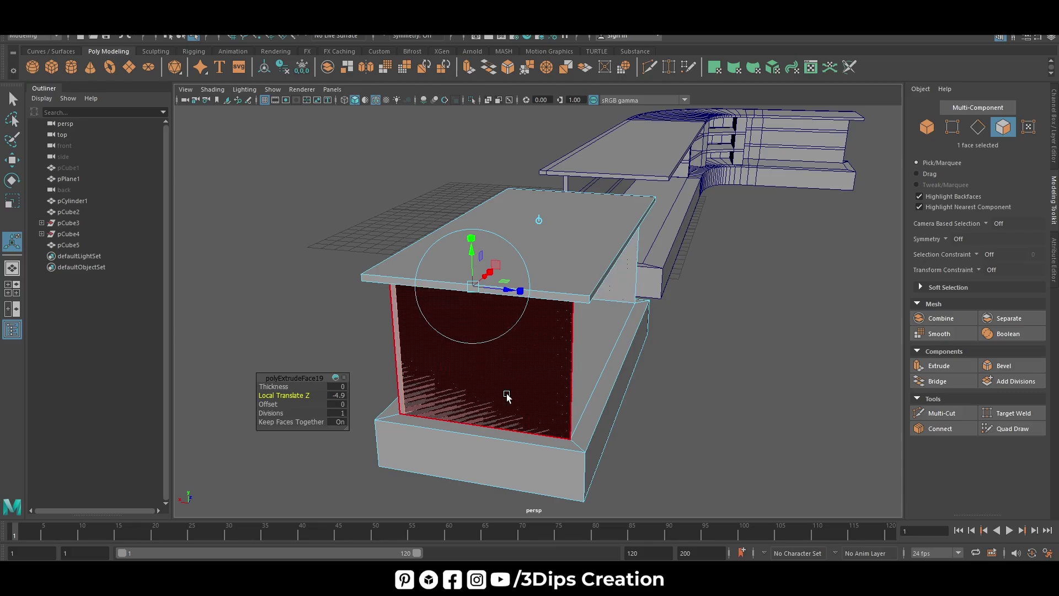
mouse_move(517, 378)
alt+mouse_down()
mouse_move(595, 367)
mouse_move(548, 372)
mouse_move(627, 383)
mouse_move(680, 276)
mouse_move(591, 326)
mouse_move(565, 317)
alt+mouse_up()
key(w)
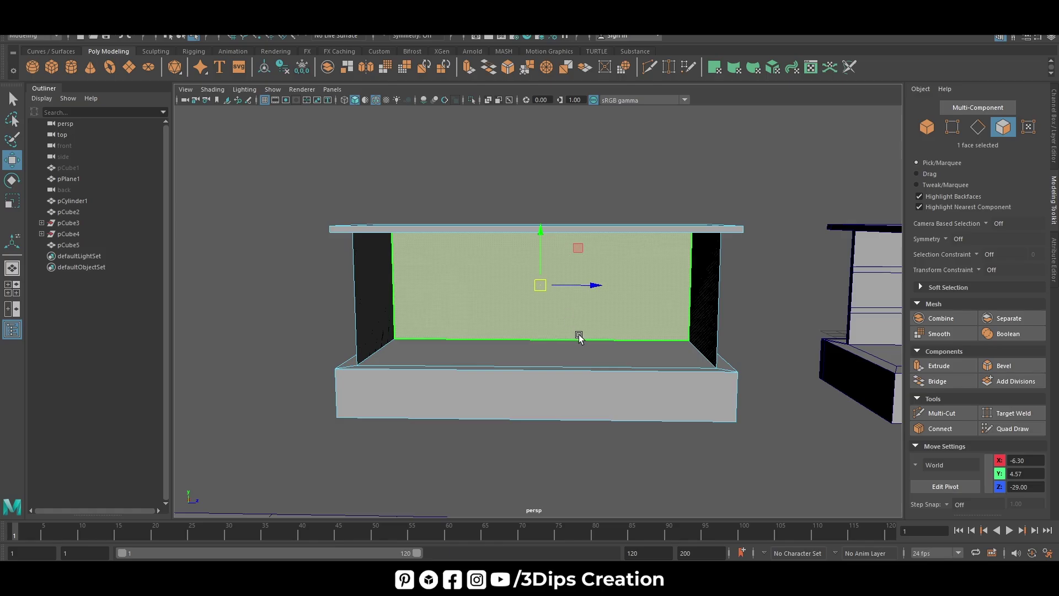
- Delete the box cabinet's right side face
alt+drag(588, 297, 590, 322)
right_click(685, 281)
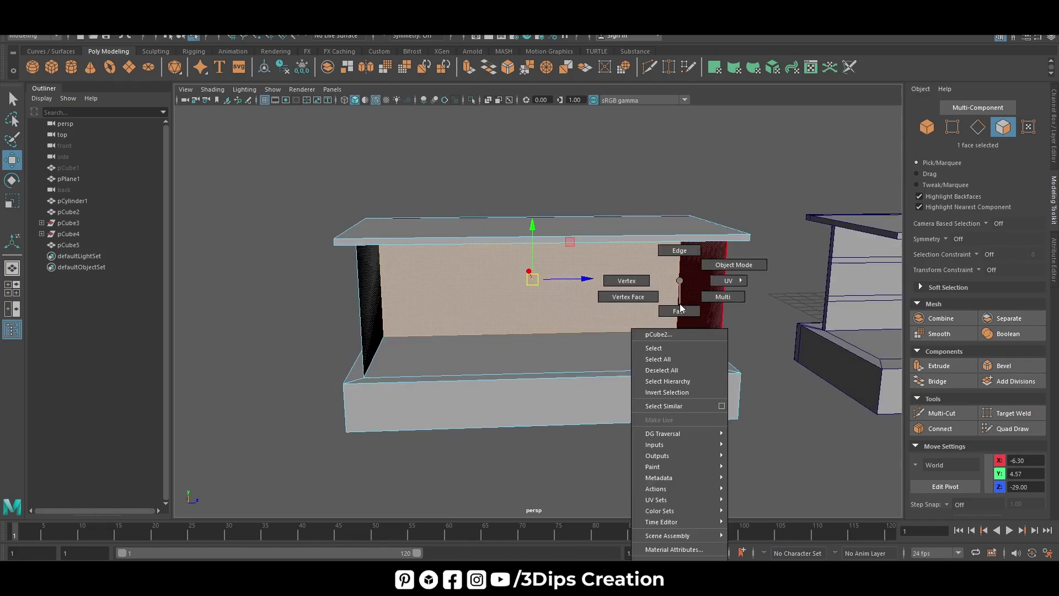
click(714, 294)
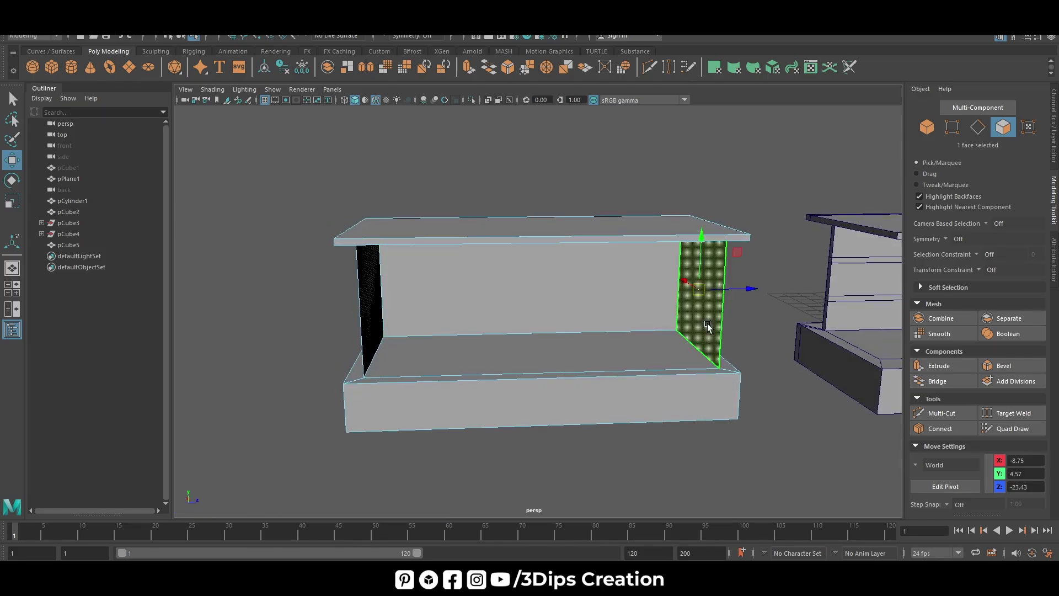
key(Delete)
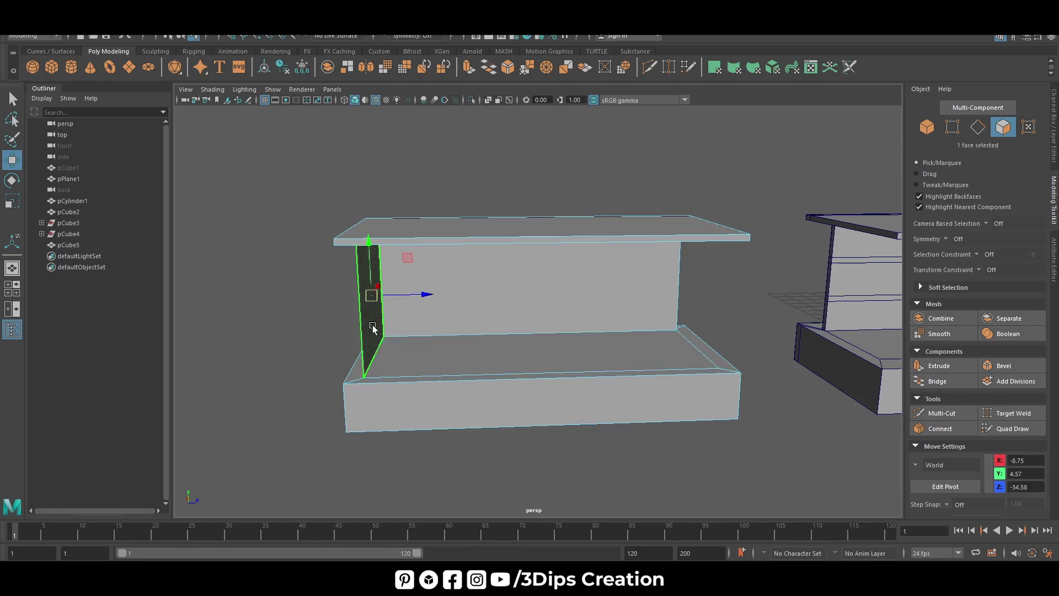
- Bridge the two edges across the open side, then select the column's side edge
mouse_move(414, 354)
alt+mouse_down()
mouse_move(485, 350)
mouse_move(425, 349)
mouse_move(397, 372)
alt+mouse_up()
scroll(392, 350, up, 3)
shift+right_drag(365, 323, 363, 263)
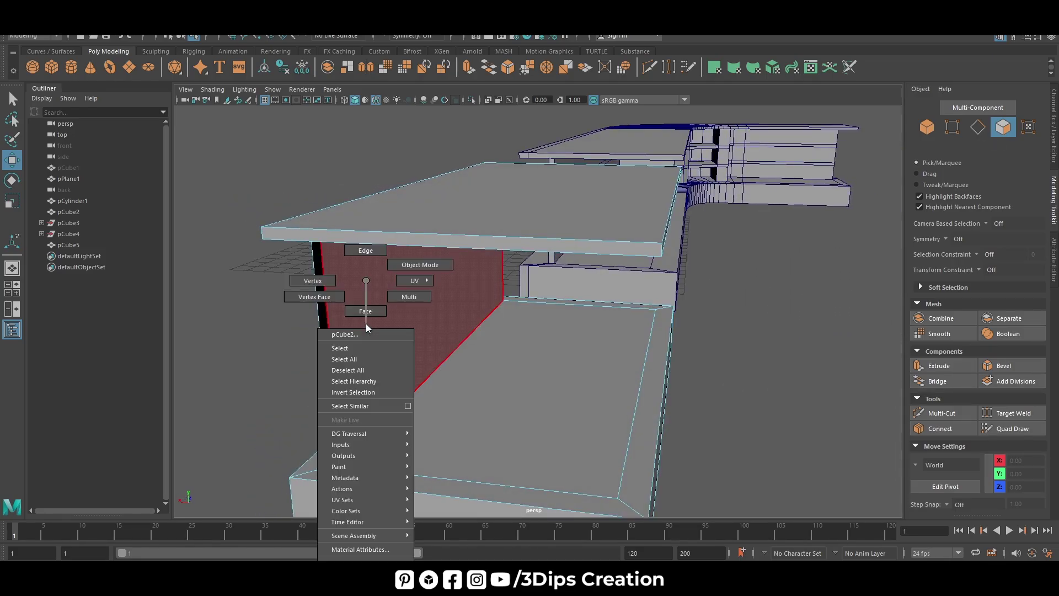
shift+click(332, 395)
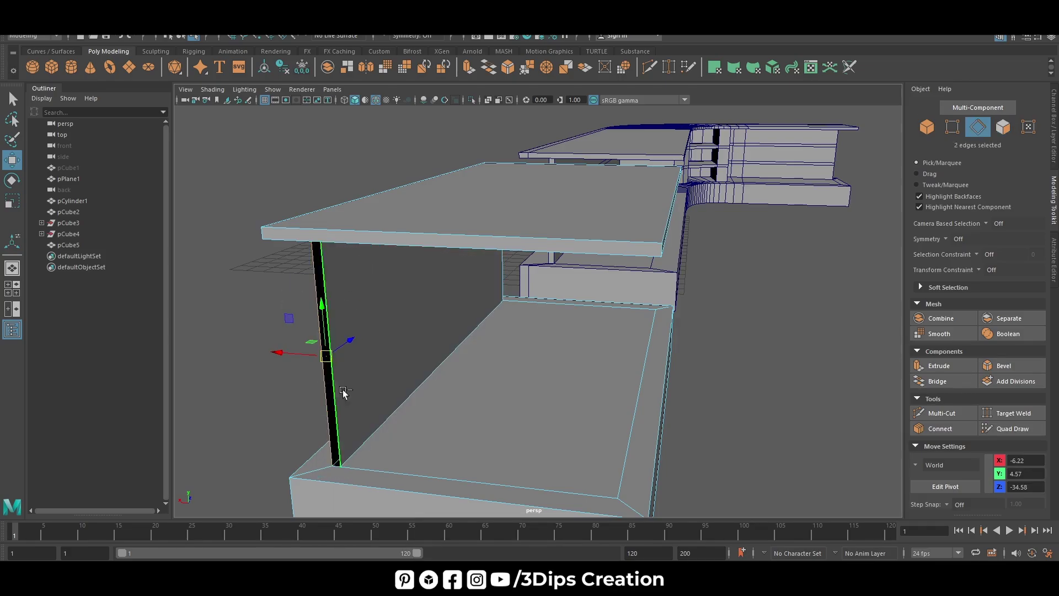
click(937, 381)
alt+drag(551, 384, 390, 375)
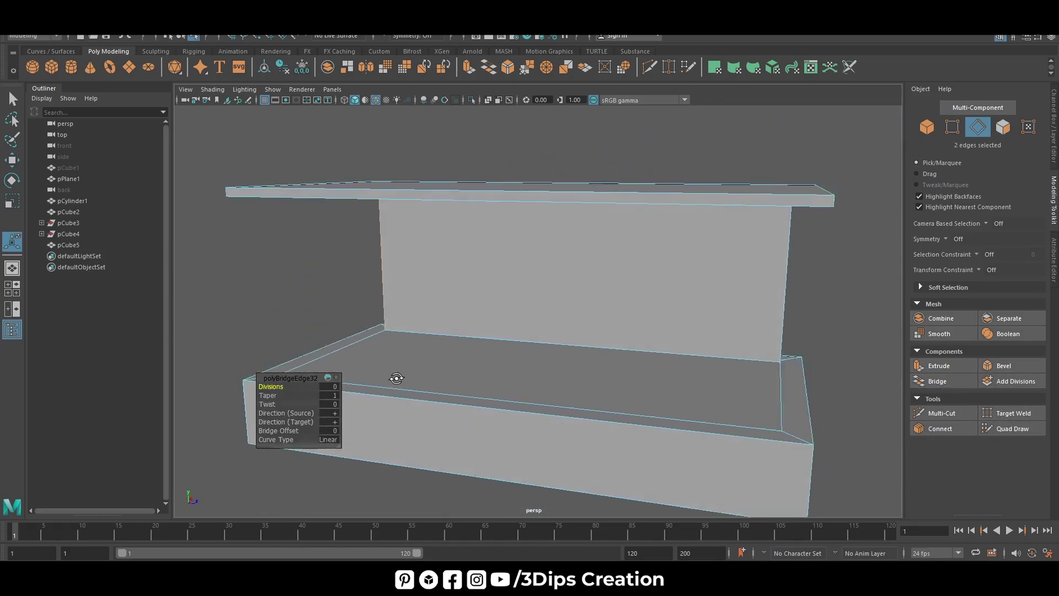
key(w)
alt+right_drag(671, 387, 693, 384)
alt+drag(692, 382, 689, 452)
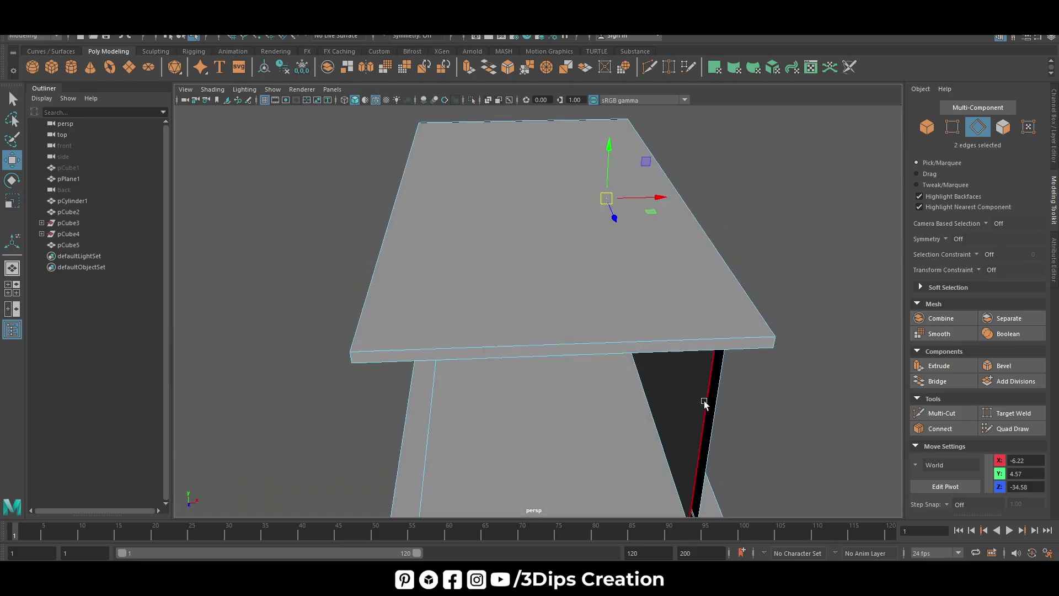
click(711, 424)
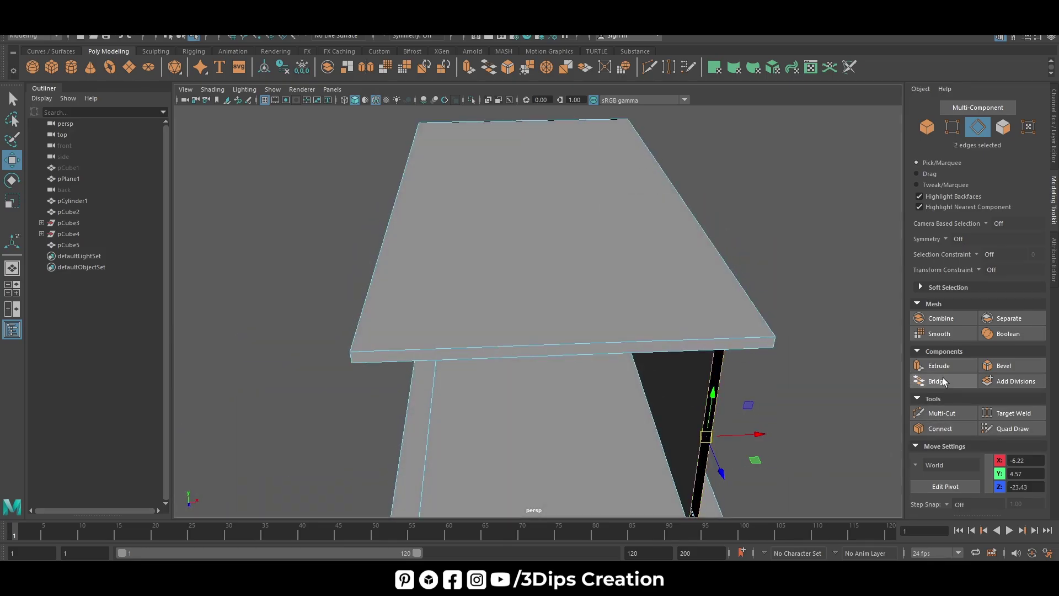
- Reframe the table from the front and select the whole table object
alt+drag(436, 436, 517, 406)
alt+right_drag(518, 405, 519, 354)
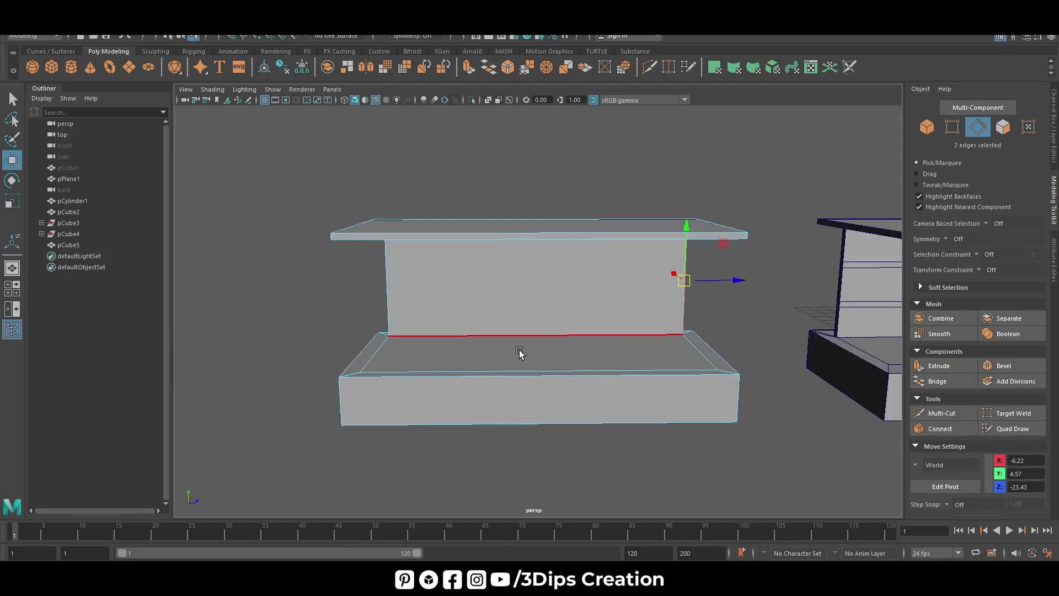
alt+drag(520, 355, 554, 365)
mouse_move(534, 367)
alt+right_down()
mouse_move(502, 334)
mouse_move(505, 349)
alt+right_up()
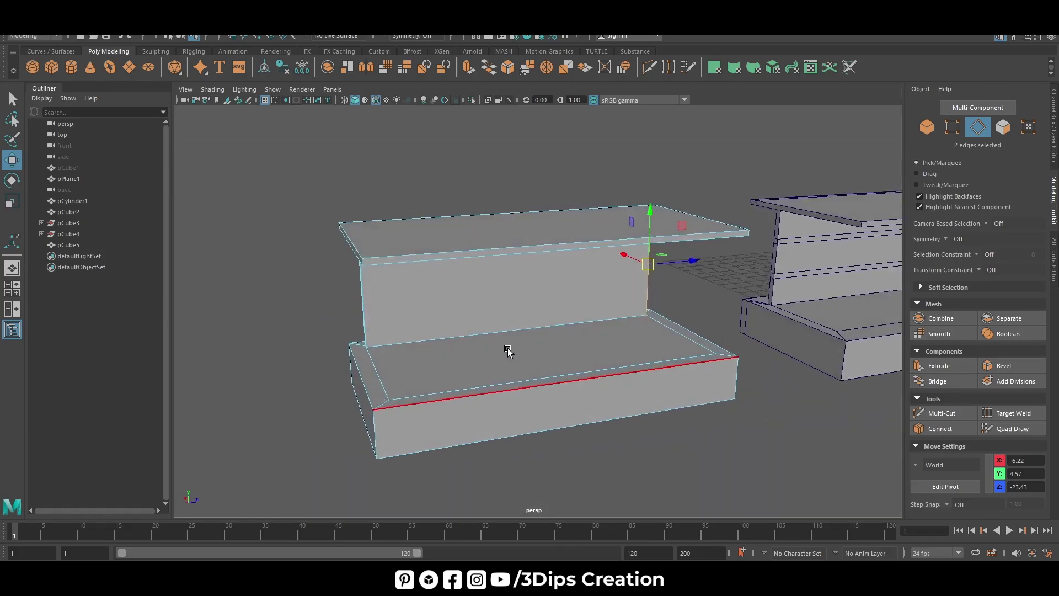
mouse_move(506, 349)
alt+mouse_down()
mouse_move(468, 420)
mouse_move(485, 406)
alt+mouse_up()
alt+right_drag(485, 406, 493, 382)
alt+drag(494, 383, 501, 379)
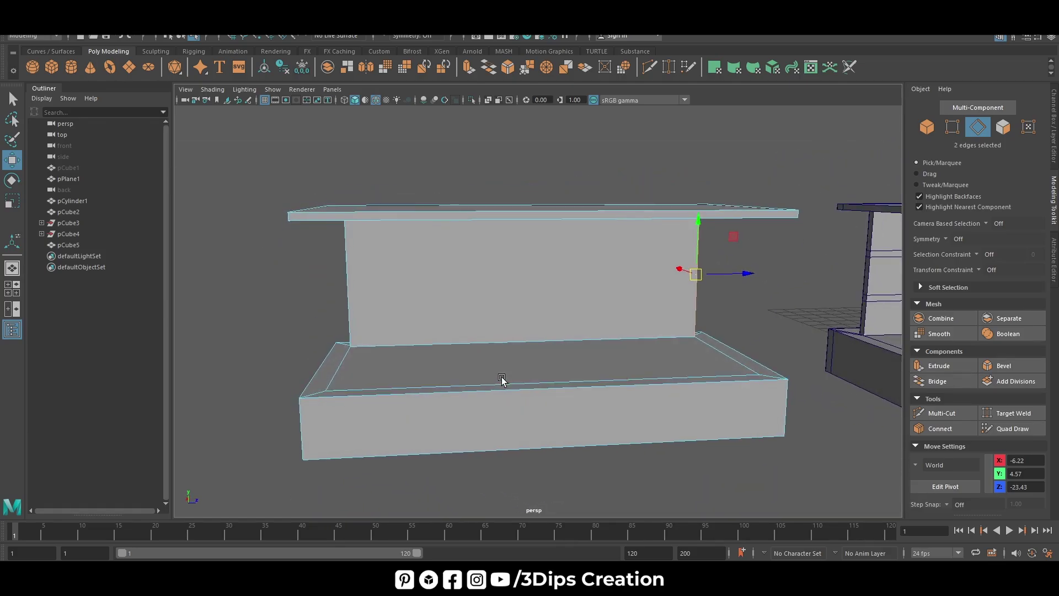
right_click(496, 280)
right_drag(501, 264, 568, 265)
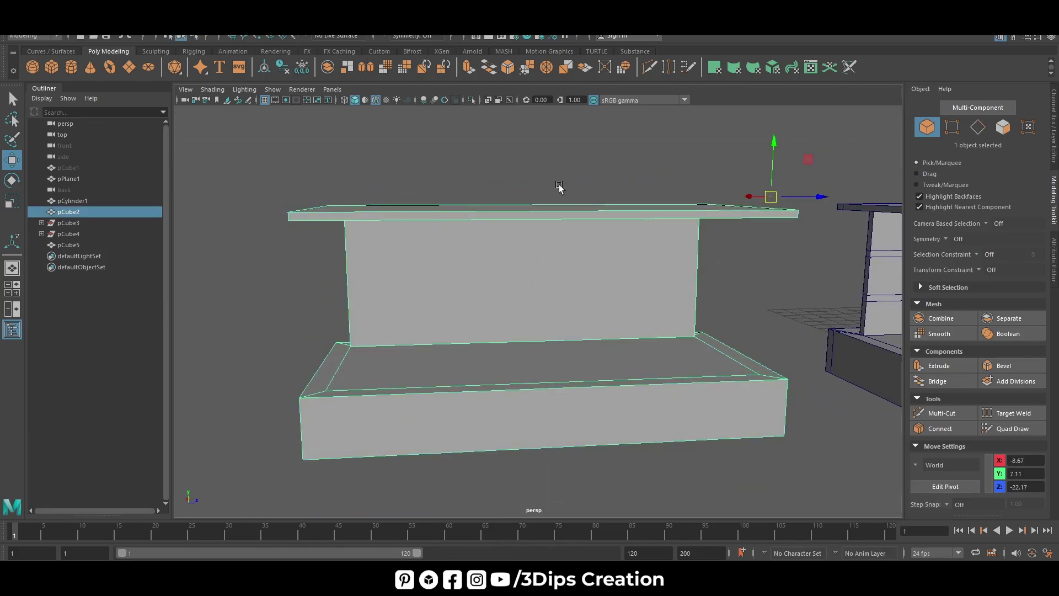
click(648, 67)
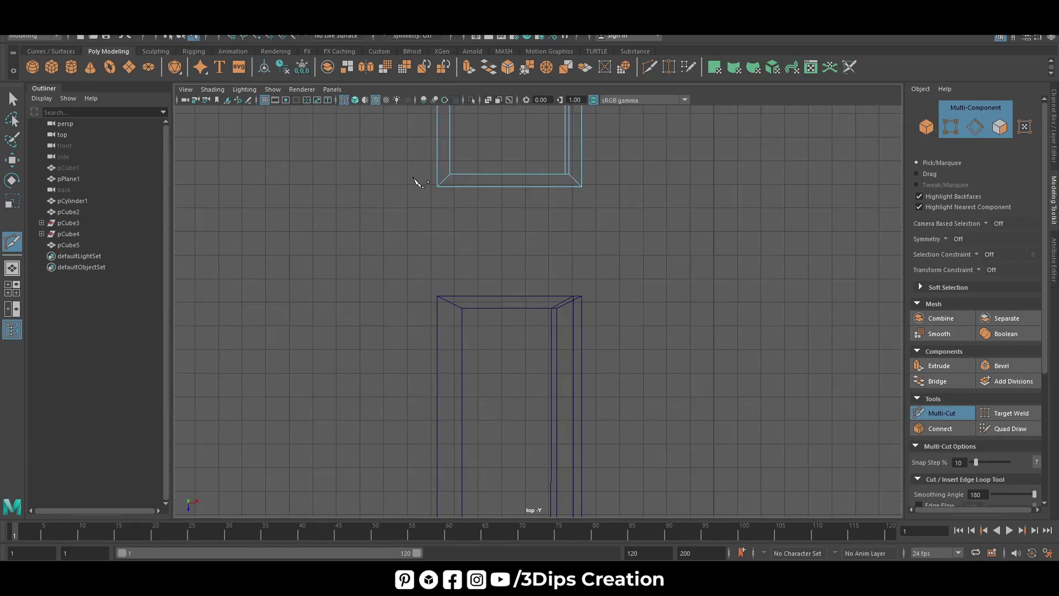
- Cut three edge loops across pCube2: two near its top end, one near its bottom
key(f)
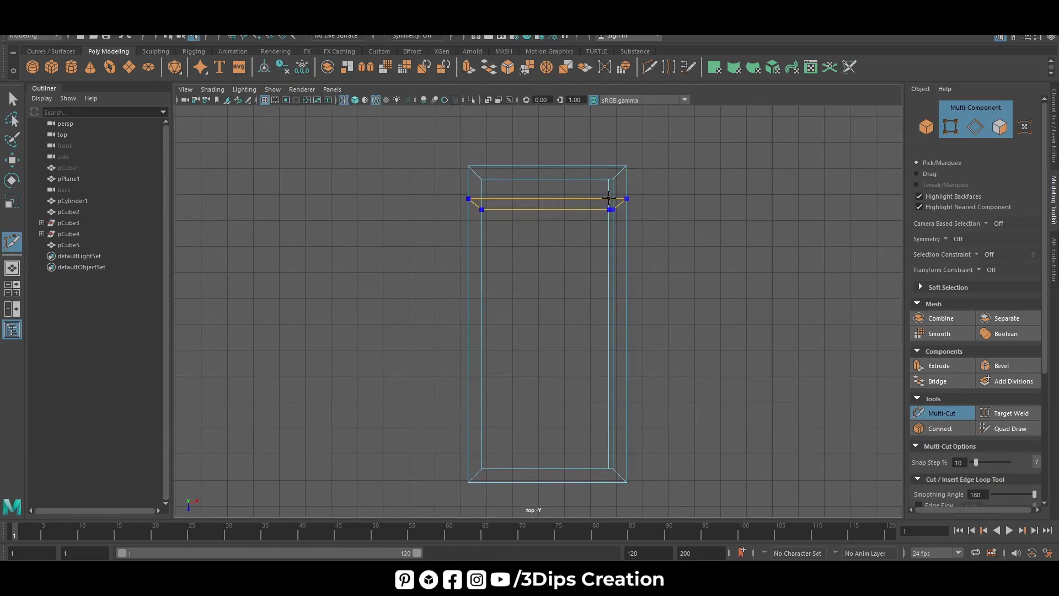
scroll(612, 204, up, 2)
ctrl+click(628, 158)
scroll(696, 174, down, 2)
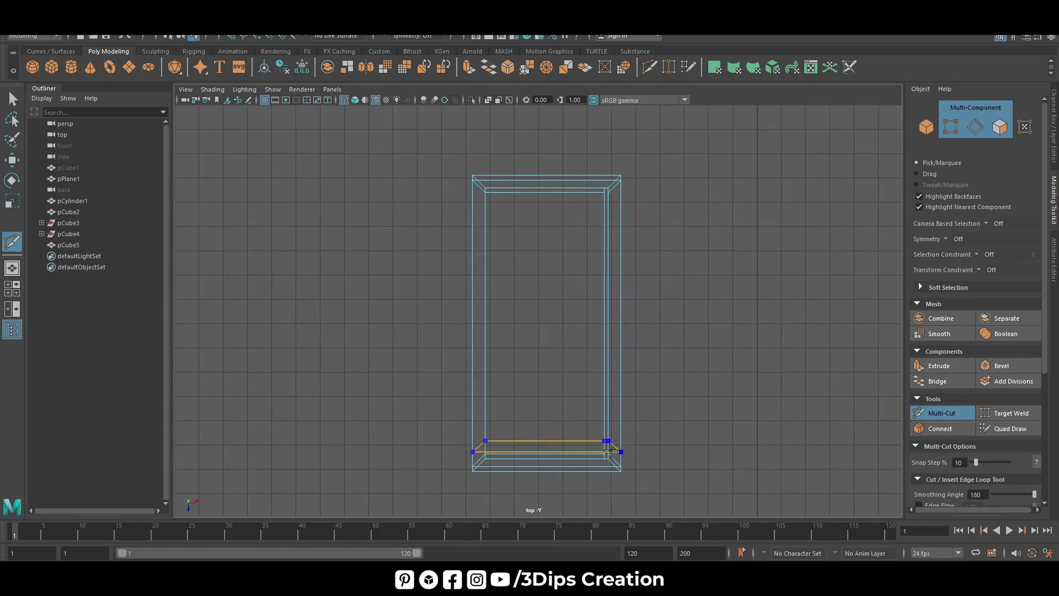
ctrl+click(612, 447)
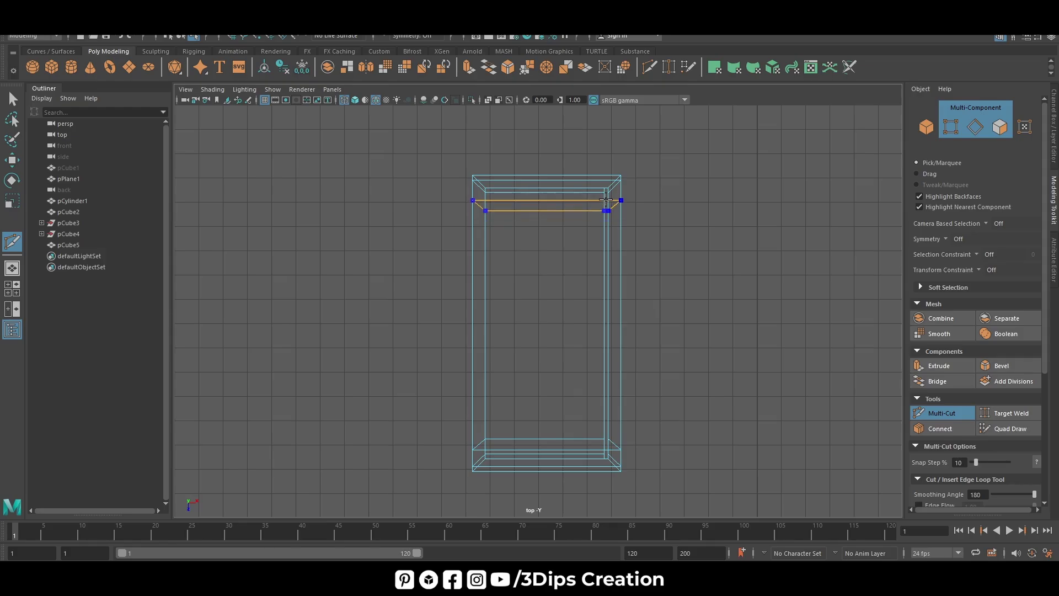
ctrl+click(605, 204)
key(space)
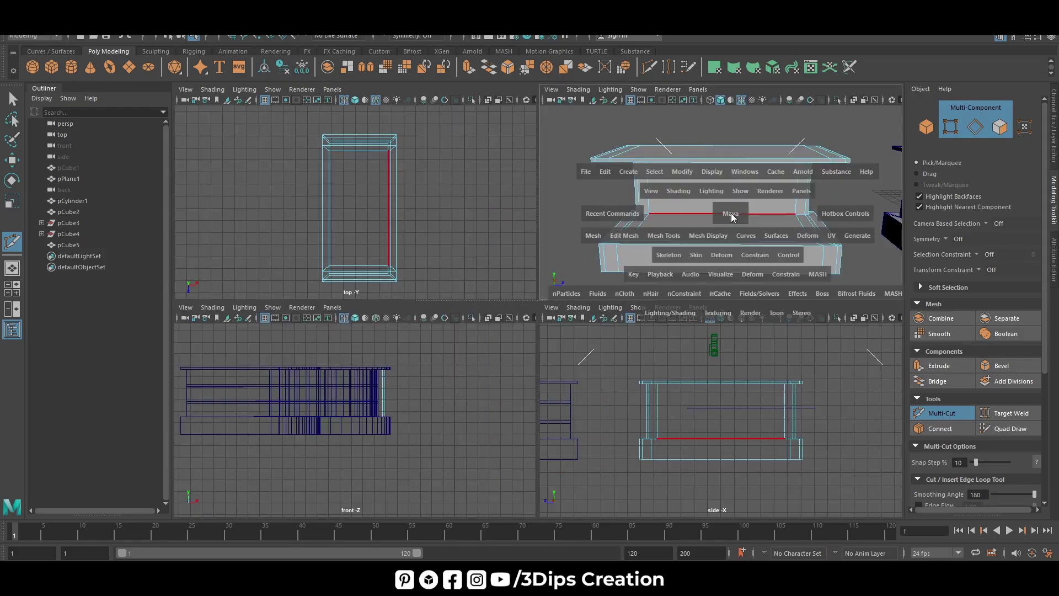
key(space)
- Select the left and right thin end strips and extrude them by 3.5
key(w)
click(484, 278)
right_drag(484, 278, 485, 314)
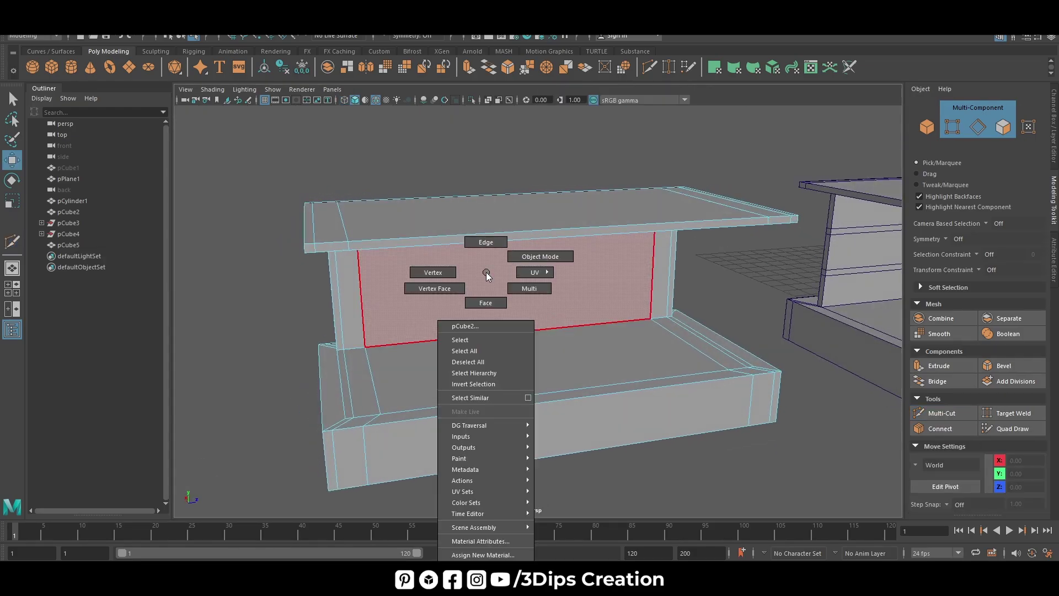
click(340, 329)
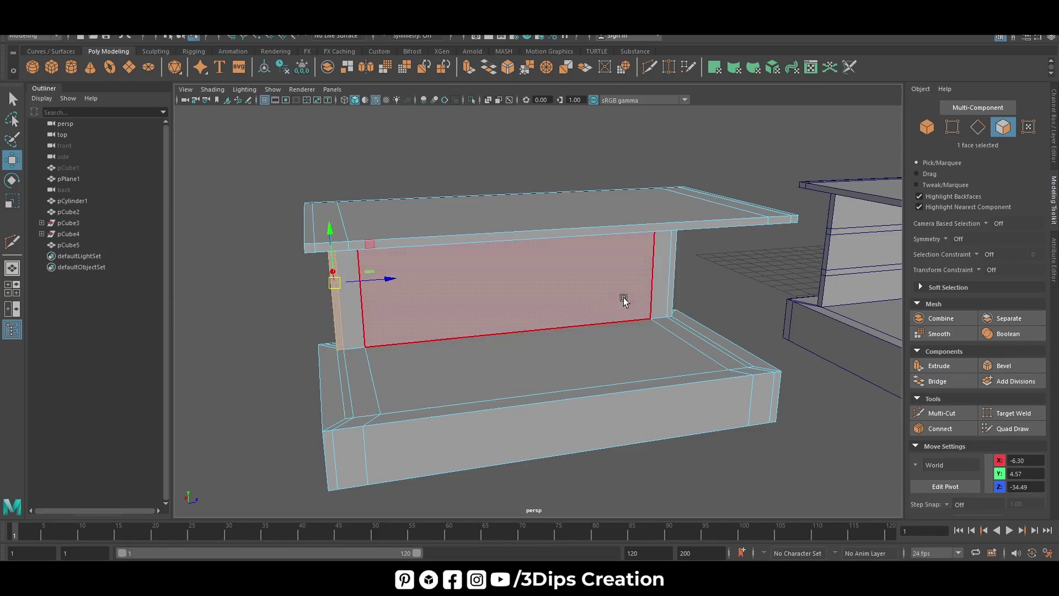
shift+click(672, 280)
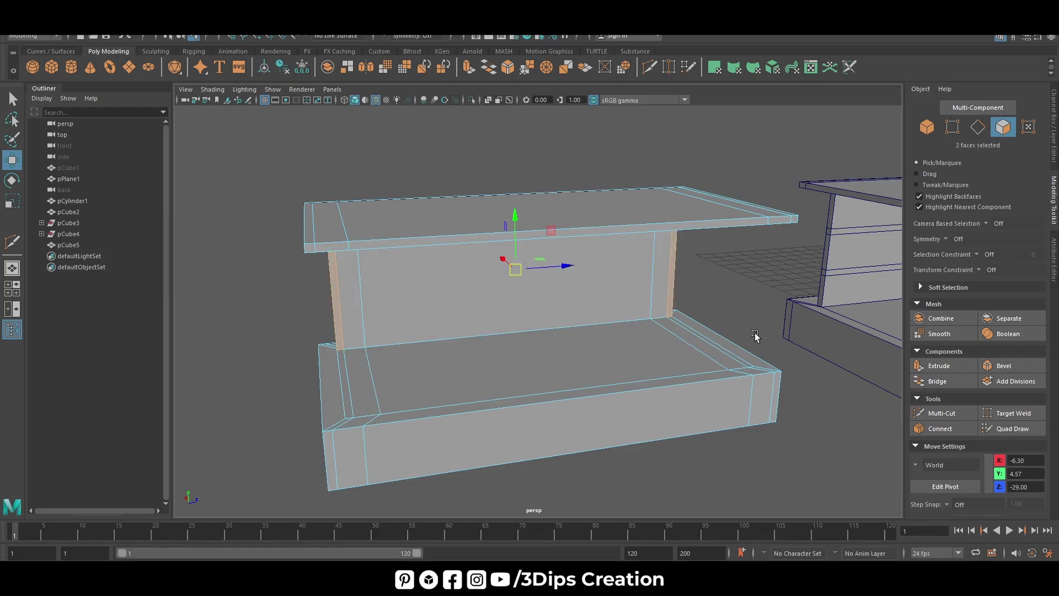
click(469, 70)
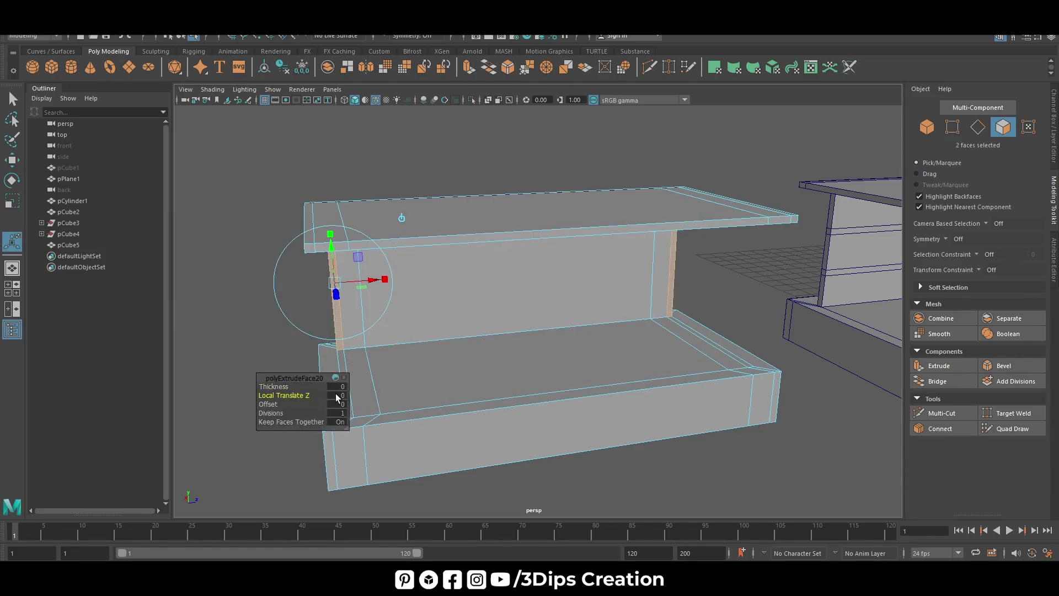
click(335, 392)
text(3.5)
key(Return)
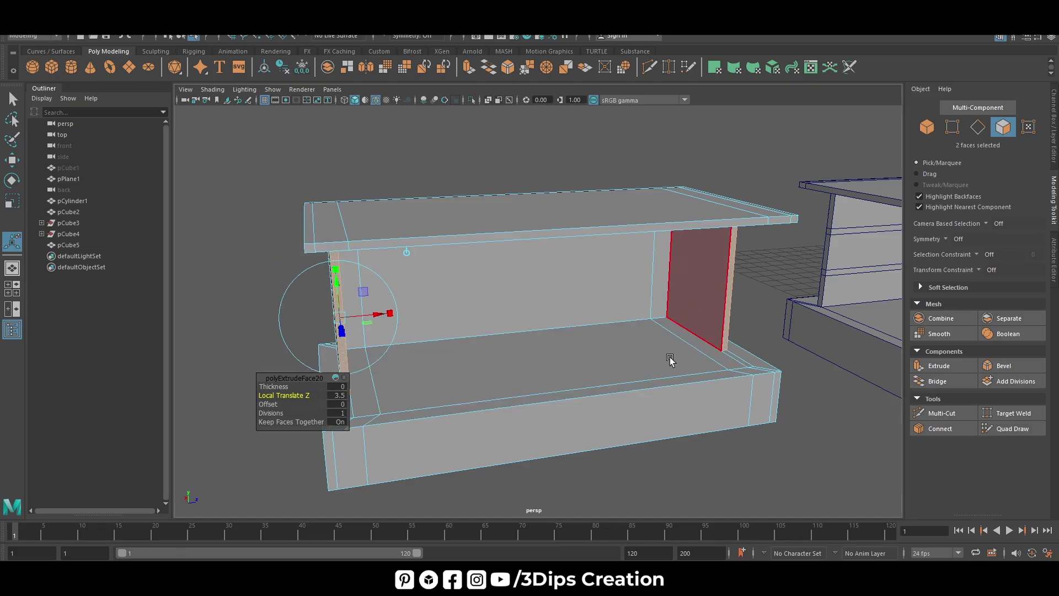
- Raise the end-strip extrusion distance to 4.9
middle_drag(669, 358, 693, 374)
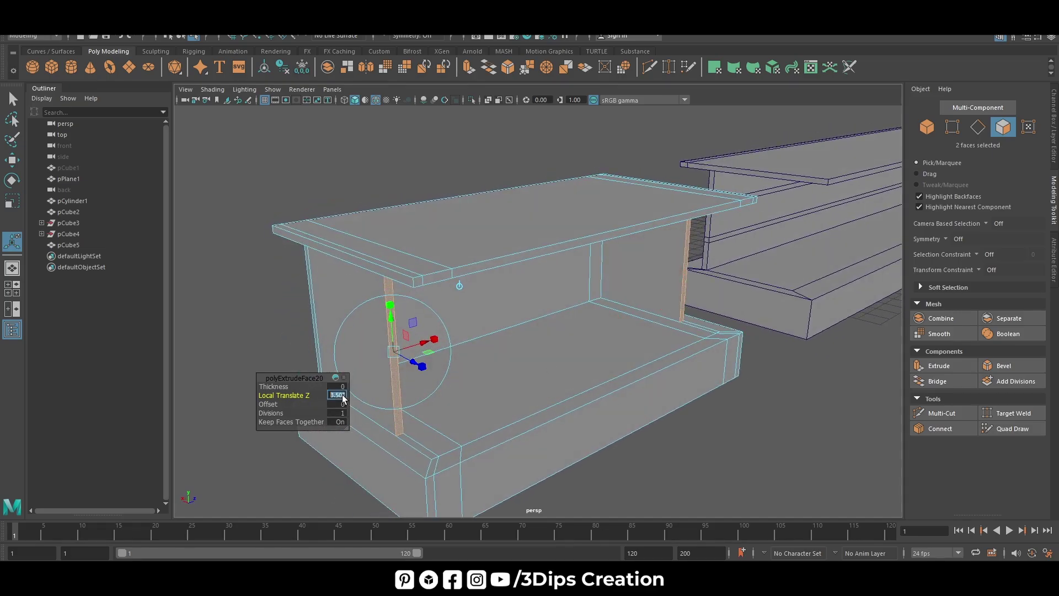
text(4)
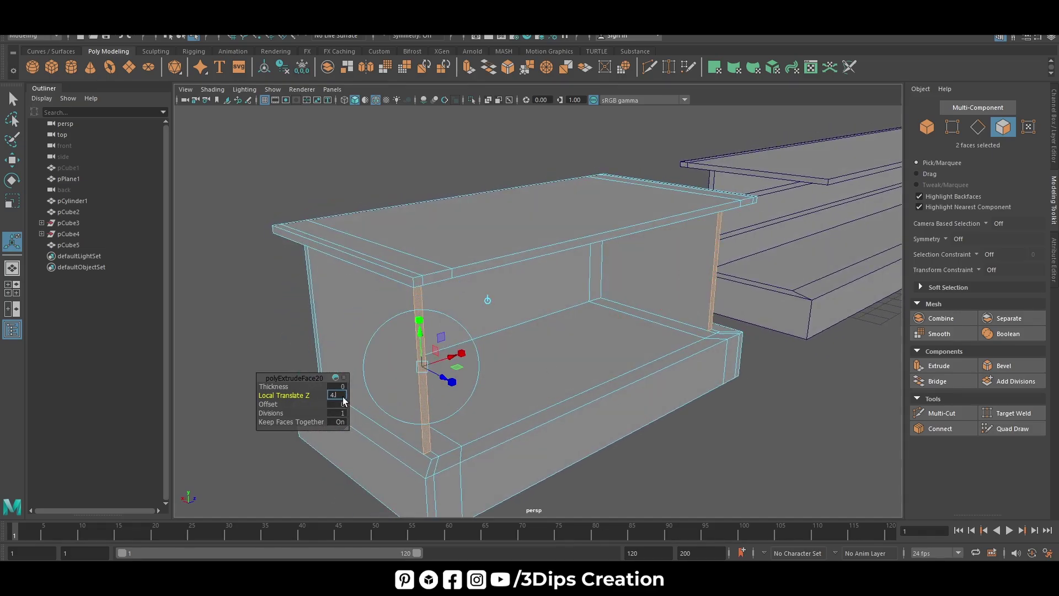
key(BackSpace)
text(5)
key(Return)
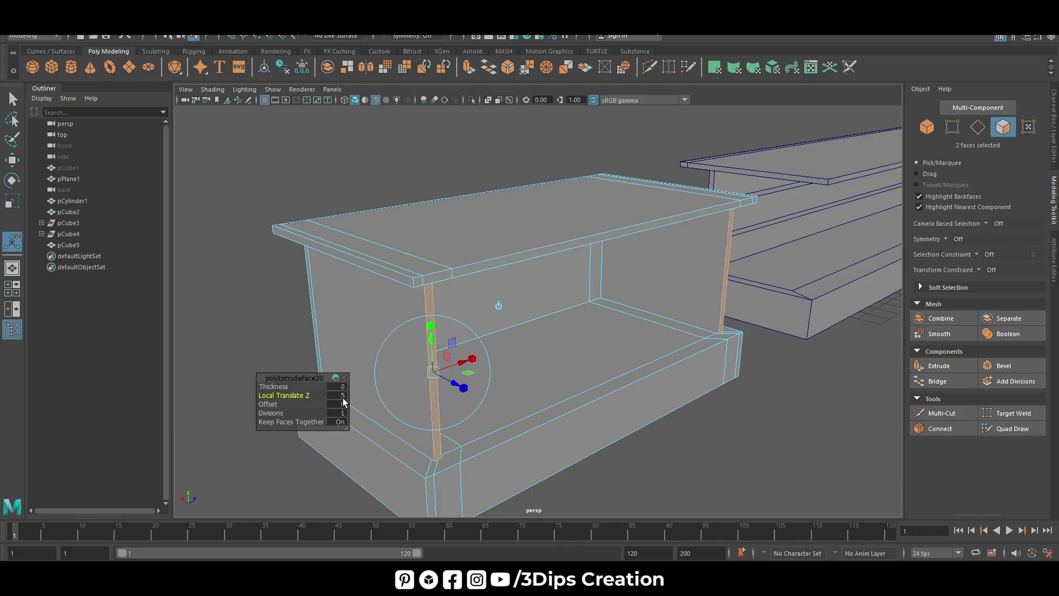
text(9)
key(Return)
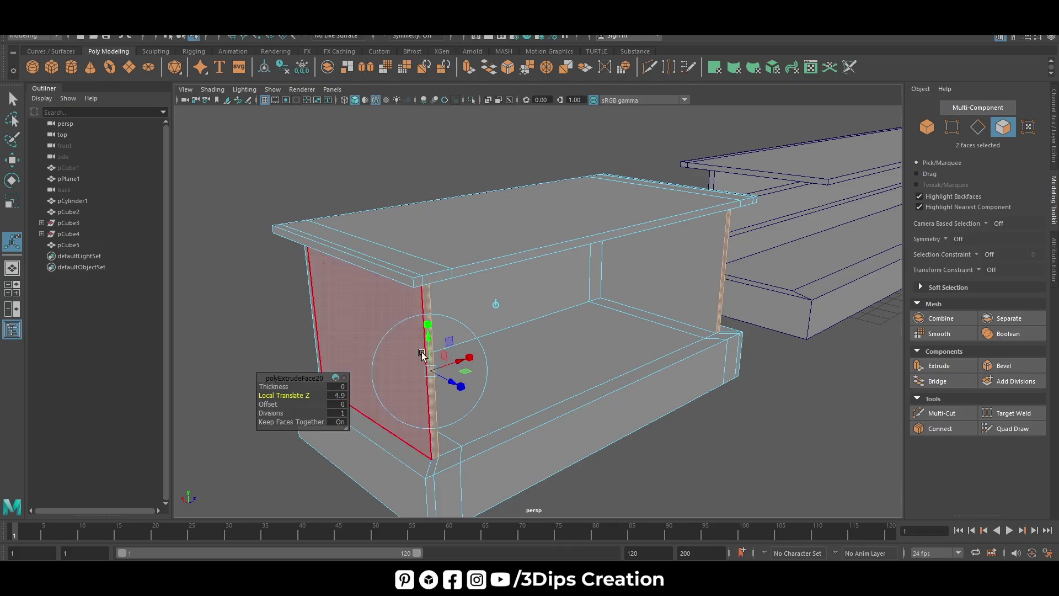
- Select the left and right end strips of the back wall
mouse_move(633, 416)
alt+mouse_down()
mouse_move(582, 408)
mouse_move(584, 418)
alt+mouse_up()
click(392, 359)
key(w)
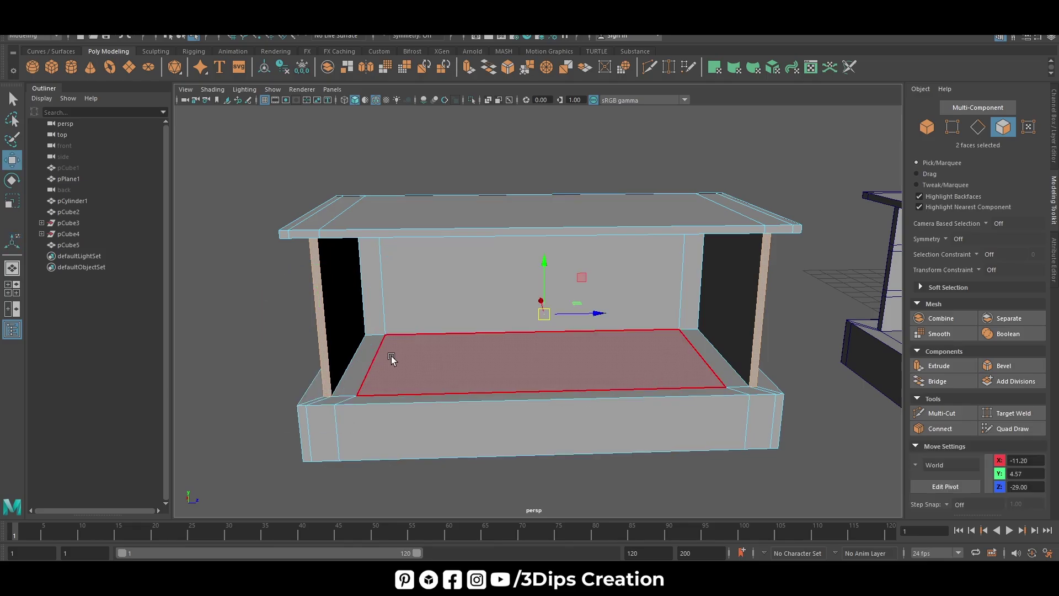
click(409, 314)
alt+drag(541, 347, 417, 312)
click(359, 298)
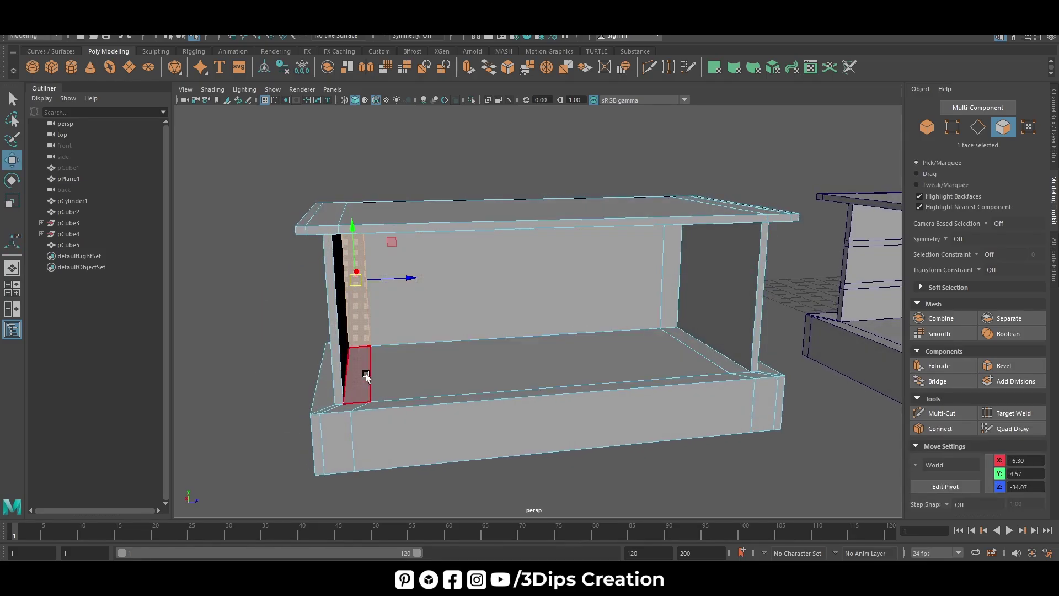
shift+click(664, 278)
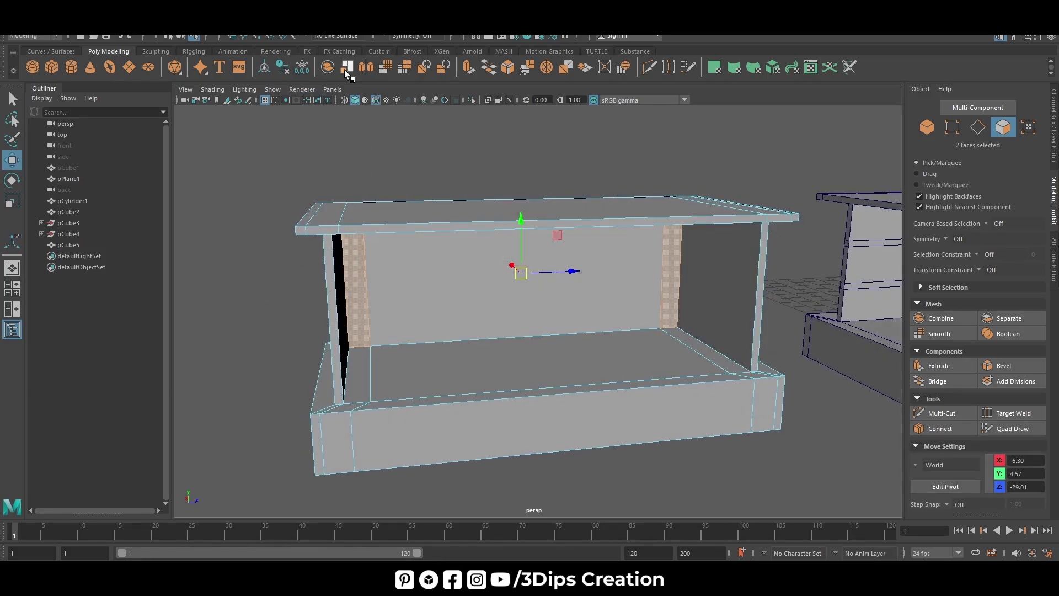
- Extrude the two back-wall end strips to the same post depth
click(472, 72)
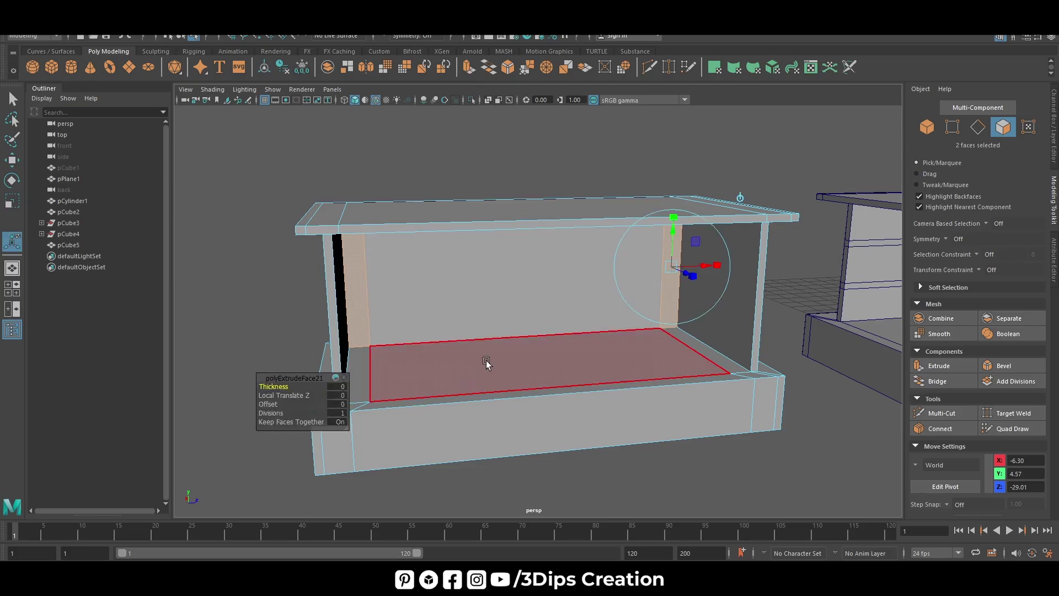
click(339, 395)
text(5)
key(Return)
mouse_move(345, 393)
alt+mouse_down()
mouse_move(319, 405)
mouse_move(305, 395)
alt+mouse_up()
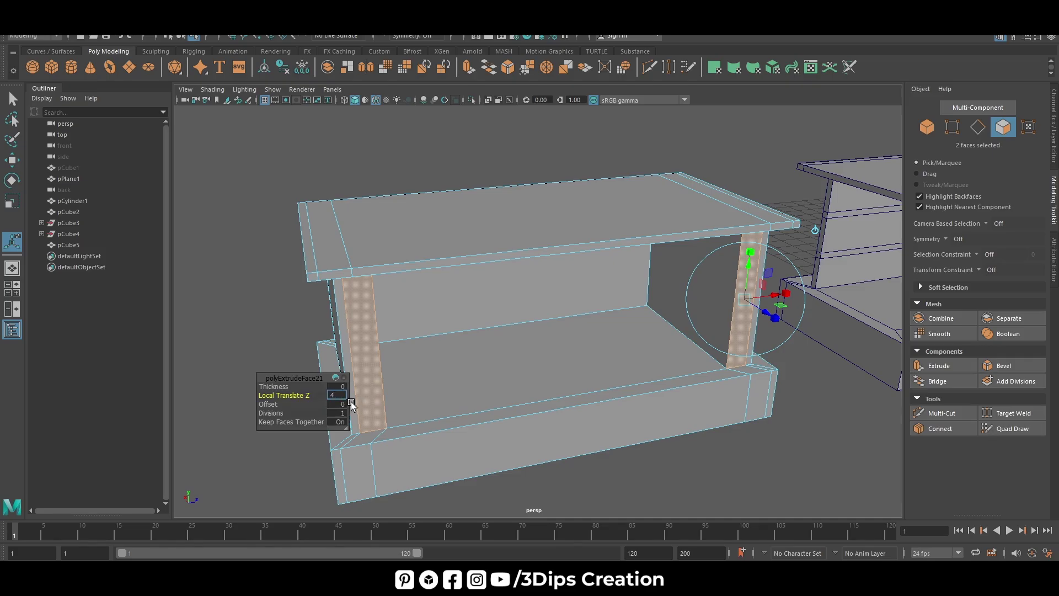
alt+drag(510, 373, 461, 397)
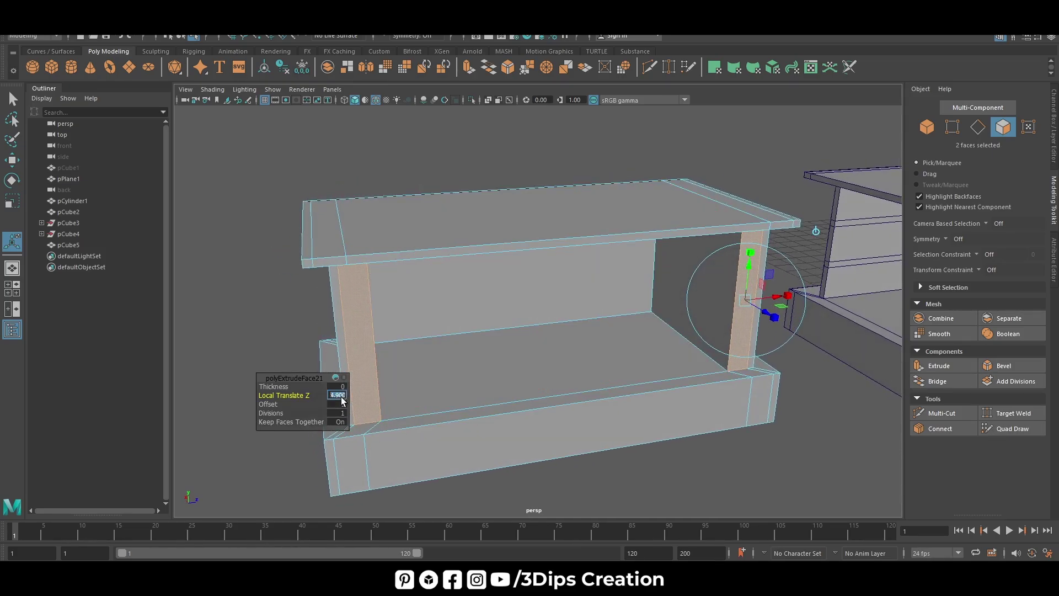
text(4.9)
key(Return)
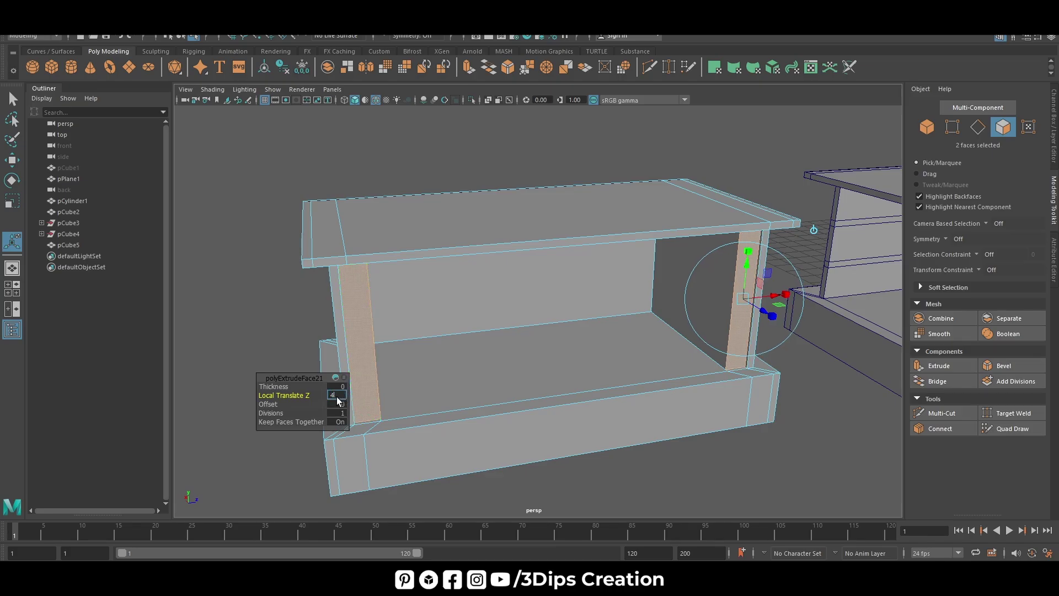
alt+drag(574, 327, 683, 383)
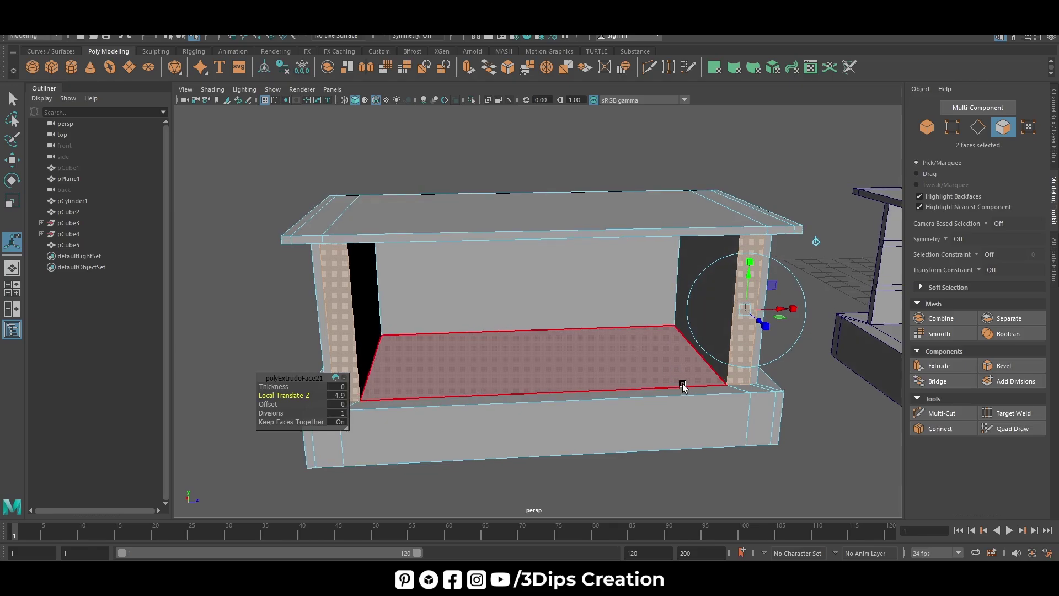
key(w)
key(space)
key(space)
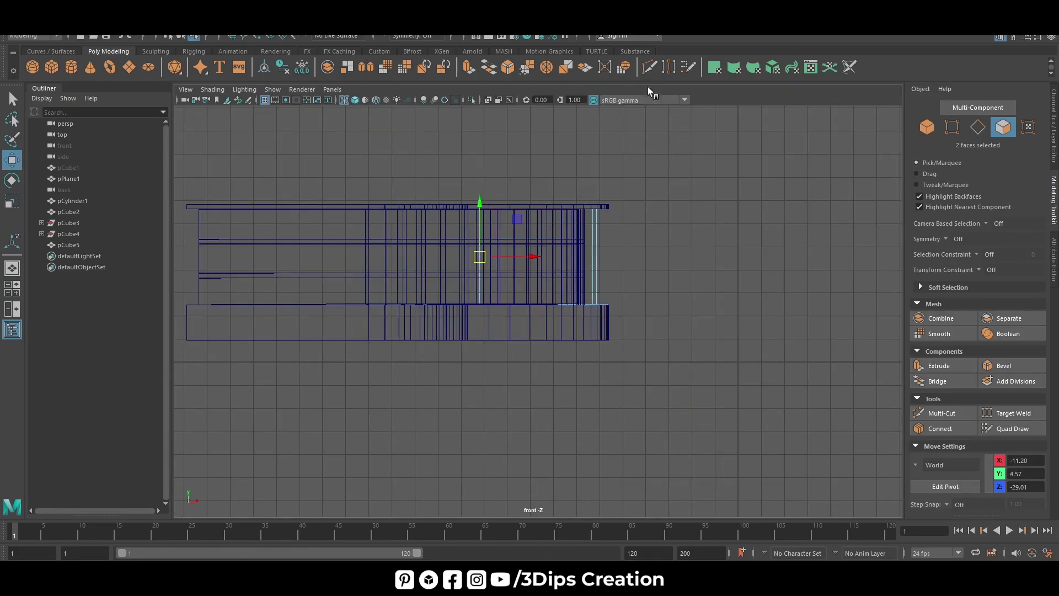
- Multi-Cut a second horizontal edge loop across the cabinet walls in the front view
key(ctrl+shift+x)
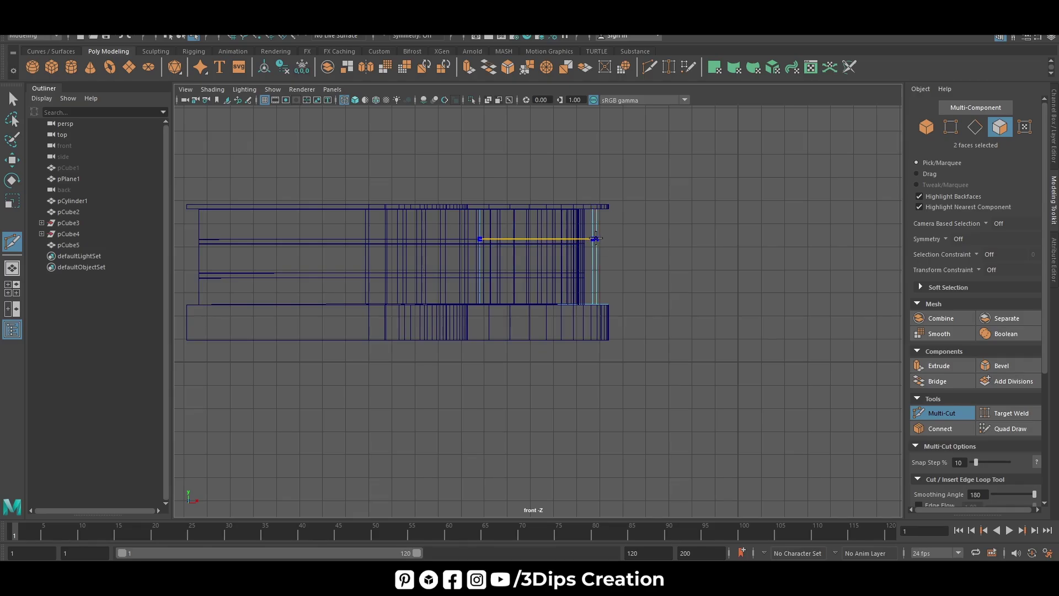
scroll(610, 242, up, 2)
scroll(586, 225, up, 2)
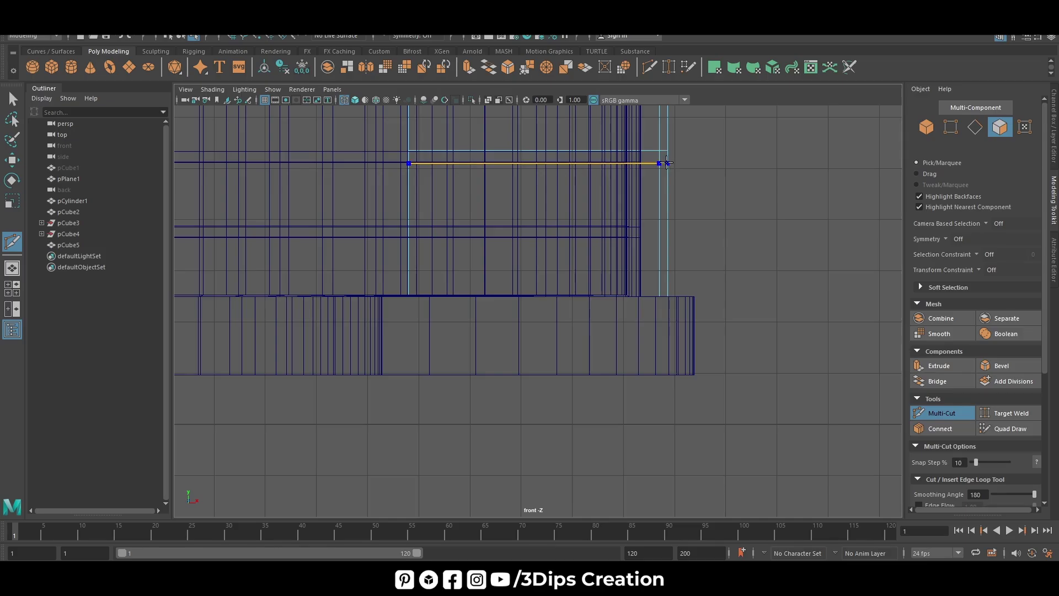
ctrl+click(667, 162)
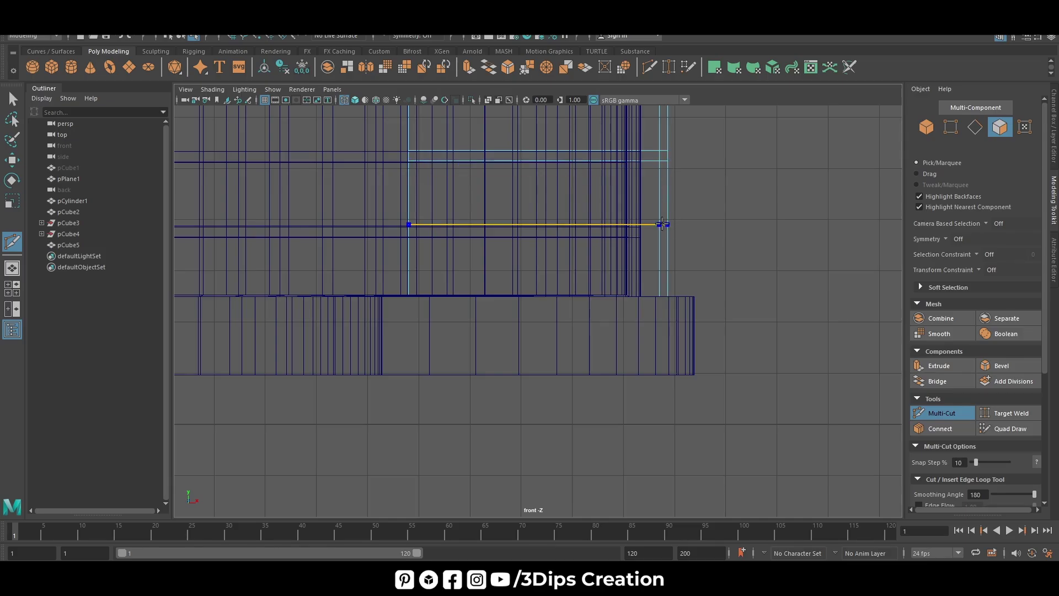
key(space)
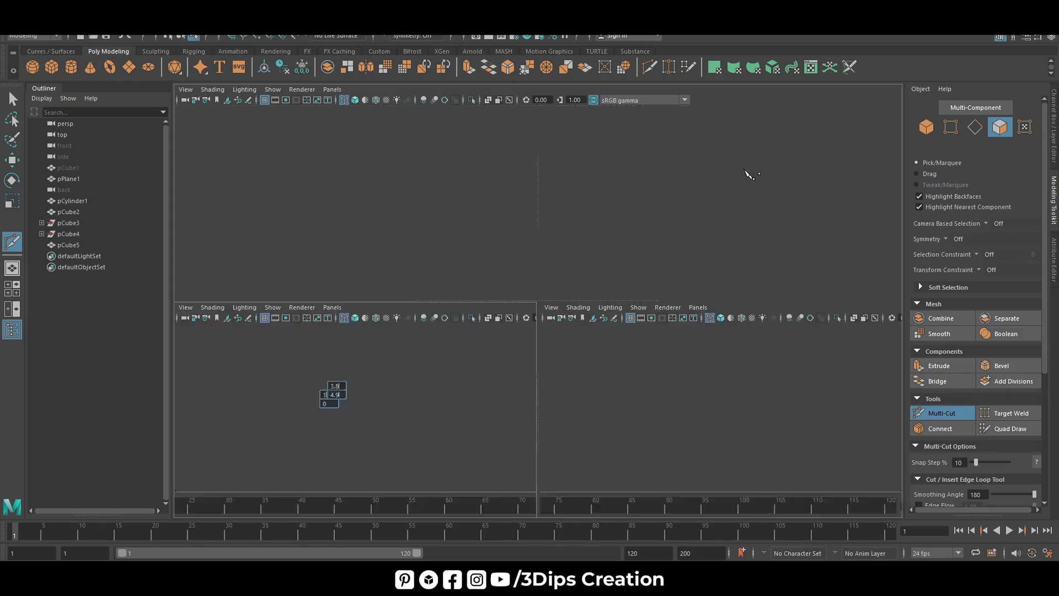
key(space)
key(w)
alt+drag(526, 318, 524, 276)
right_drag(524, 276, 524, 298)
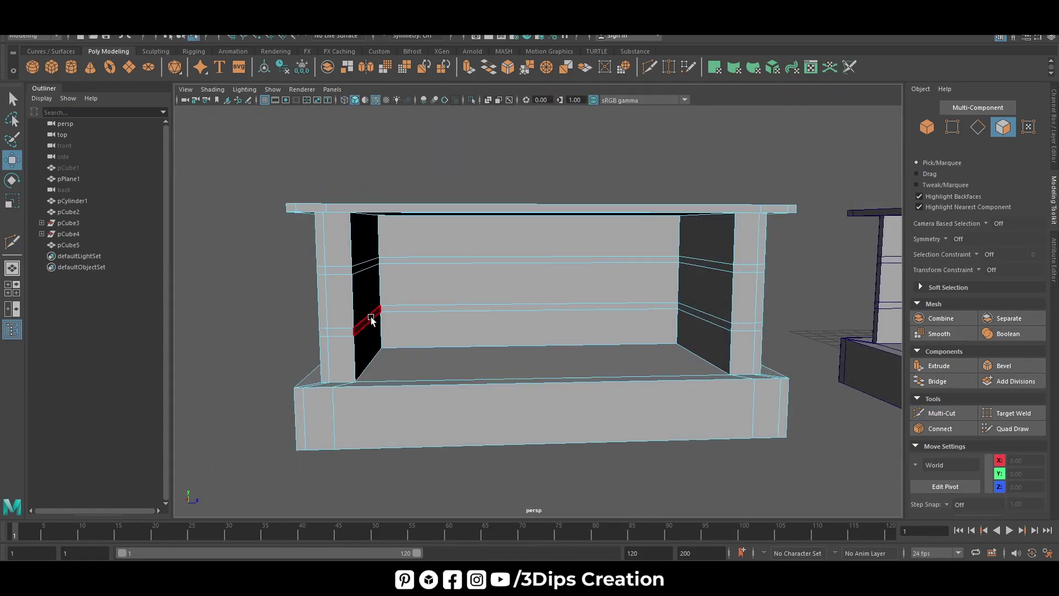
- Bridge the matching left and right wall face strips into the first shelf
click(367, 320)
shift+click(706, 319)
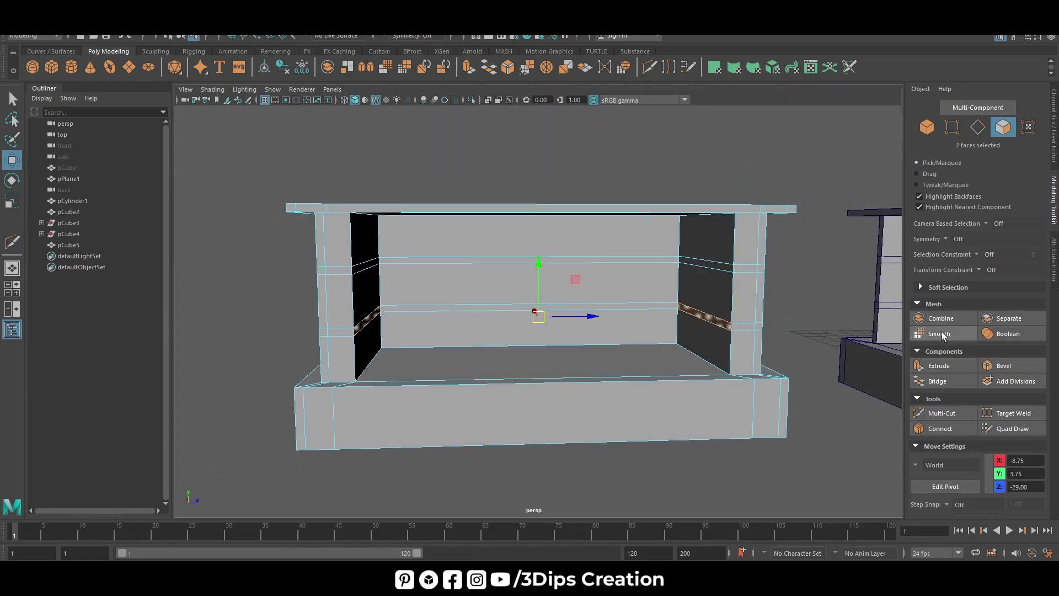
click(937, 381)
key(w)
click(703, 265)
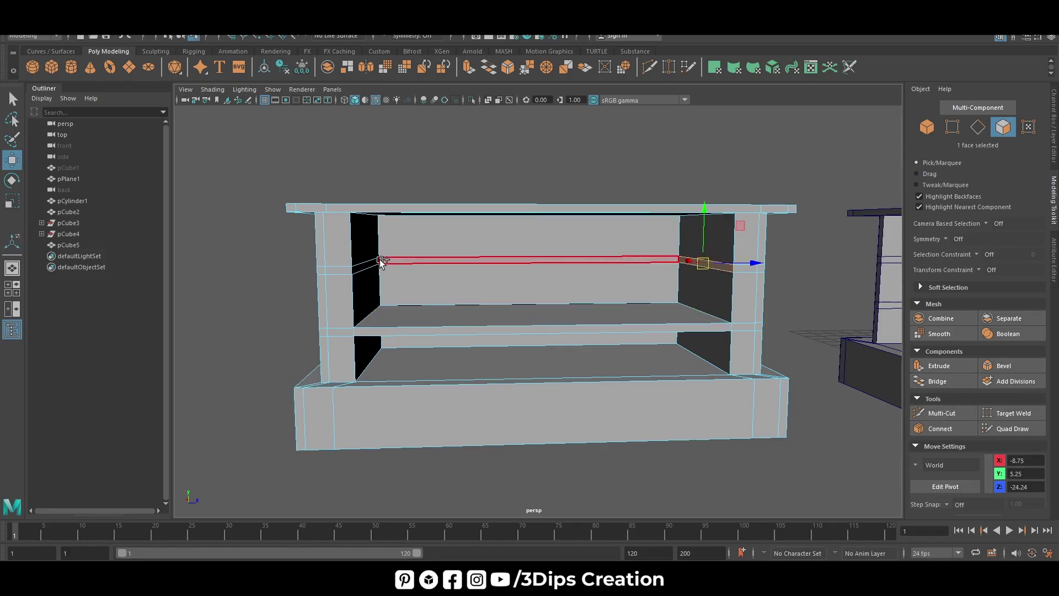
- Bridge the upper wall face strips into a second shelf and return to object mode
shift+click(365, 266)
click(938, 382)
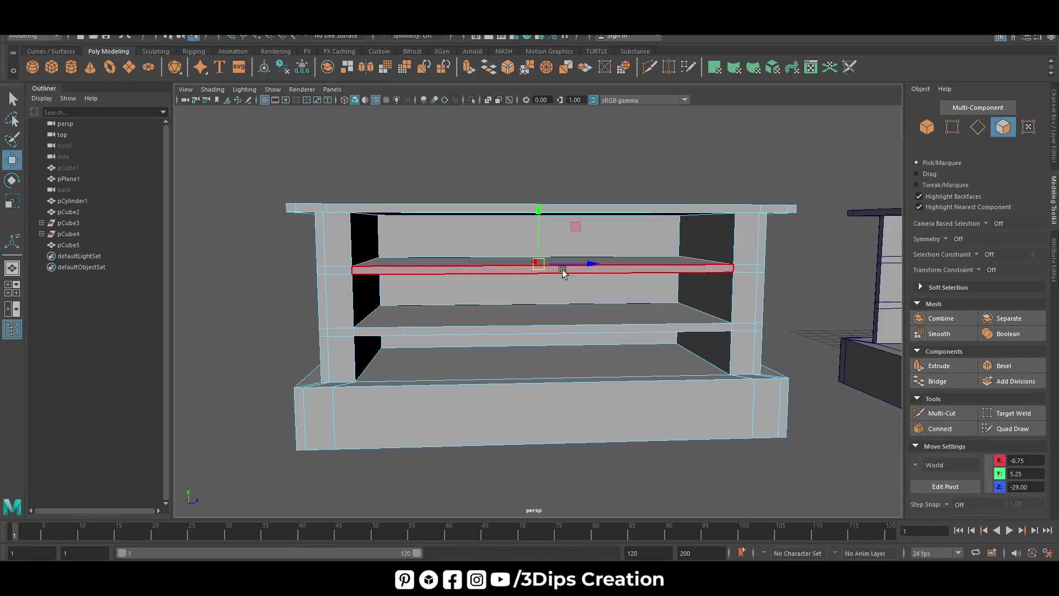
alt+drag(563, 274, 638, 292)
right_click(665, 248)
click(719, 230)
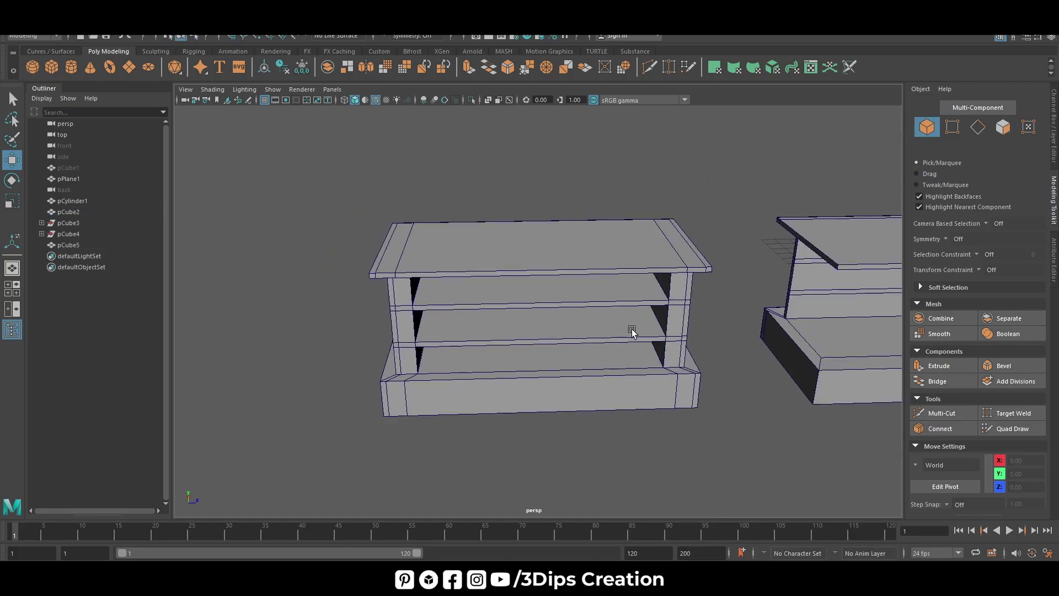
alt+drag(719, 230, 767, 314)
click(767, 314)
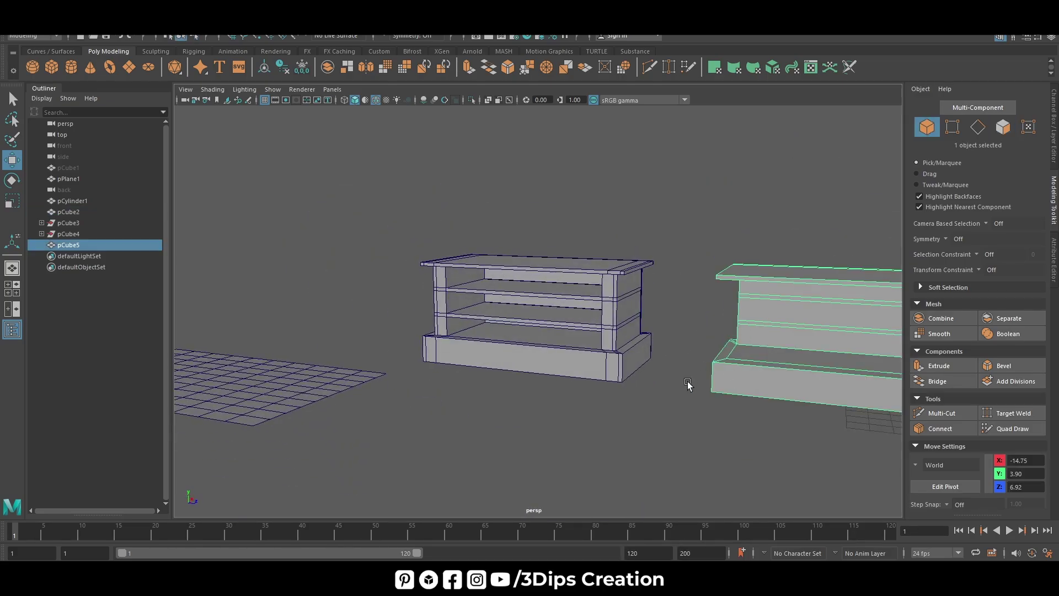
- In the top view, Multi-Cut edge loops near both ends of the counter's straight runs
mouse_move(690, 385)
alt+mouse_down()
mouse_move(756, 402)
mouse_move(743, 386)
alt+mouse_up()
key(f)
mouse_move(520, 300)
alt+mouse_down()
mouse_move(473, 358)
mouse_move(427, 280)
alt+mouse_up()
right_click(427, 280)
click(481, 264)
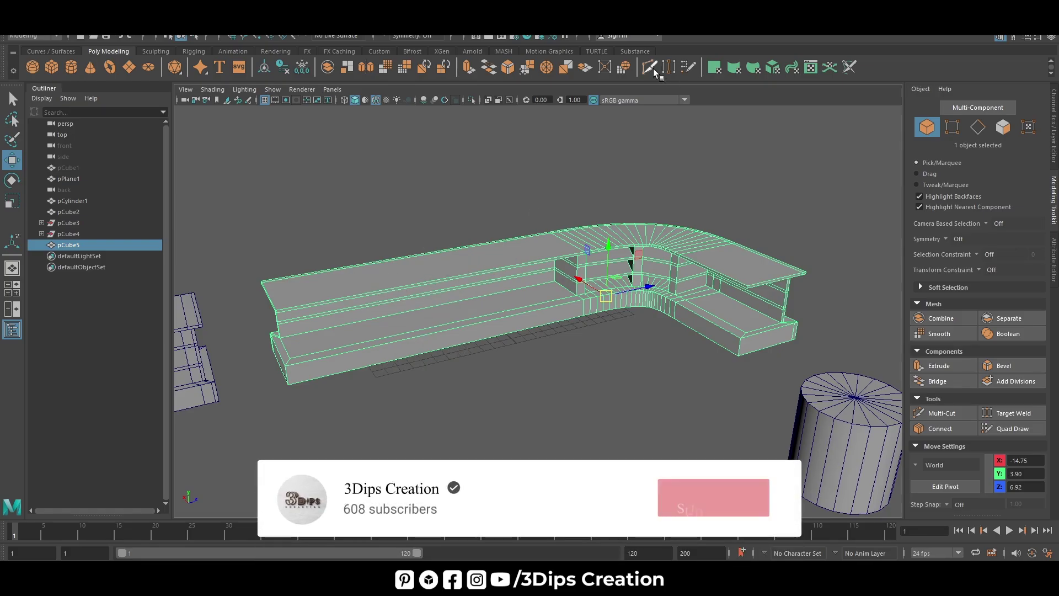
click(941, 413)
key(space)
key(space)
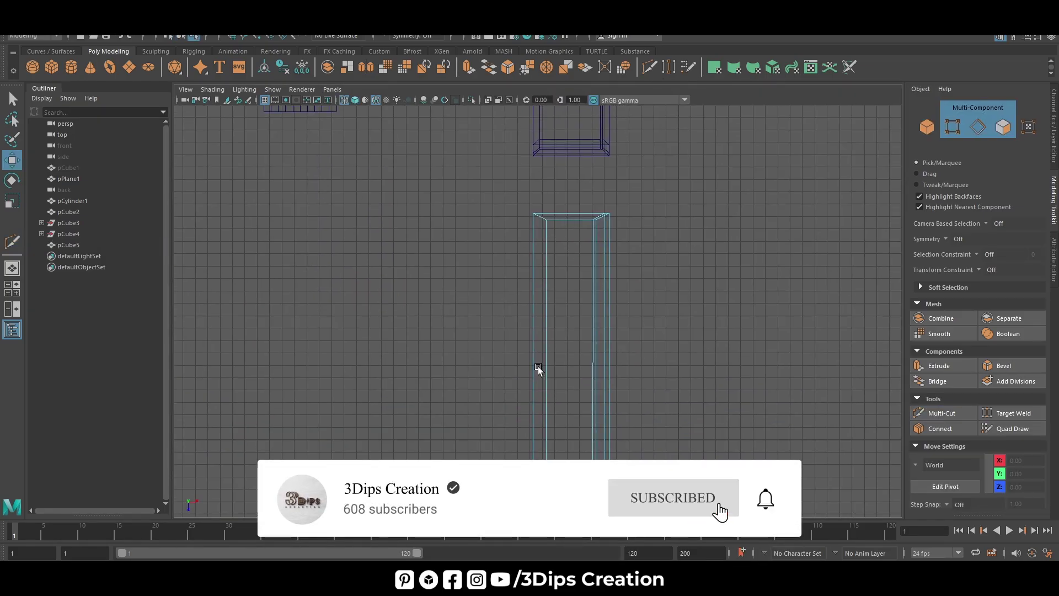
key(w)
click(661, 65)
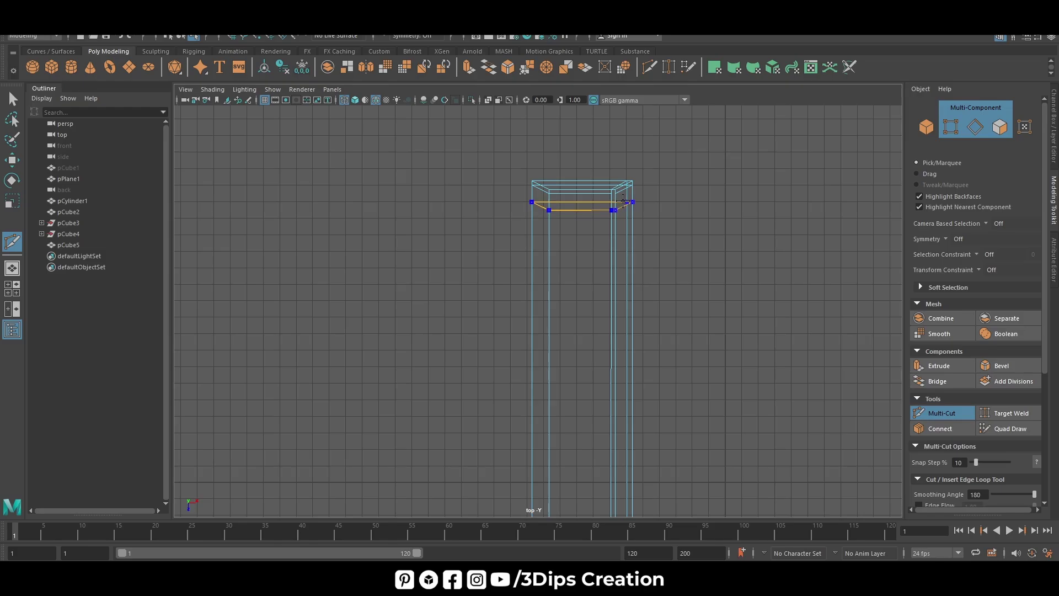
scroll(706, 236, down, 5)
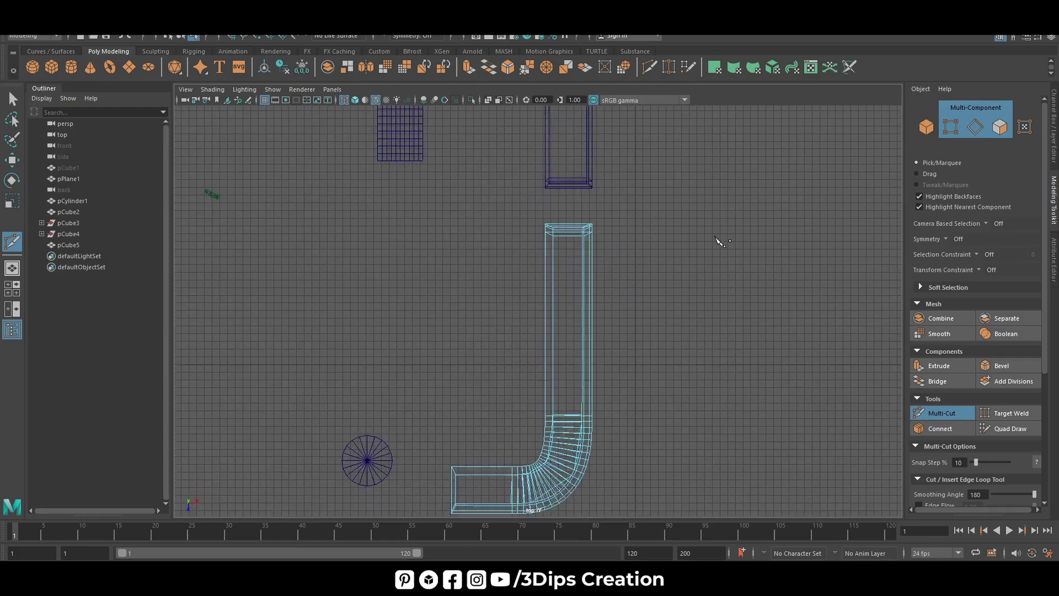
scroll(395, 423, up, 2)
scroll(502, 377, up, 2)
scroll(501, 376, up, 2)
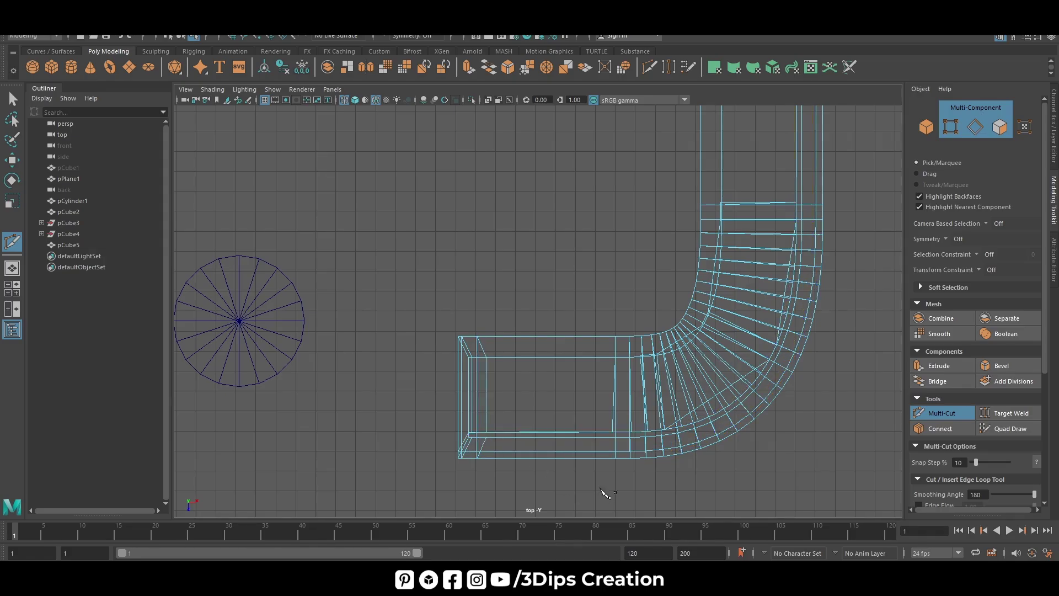
key(space)
key(space)
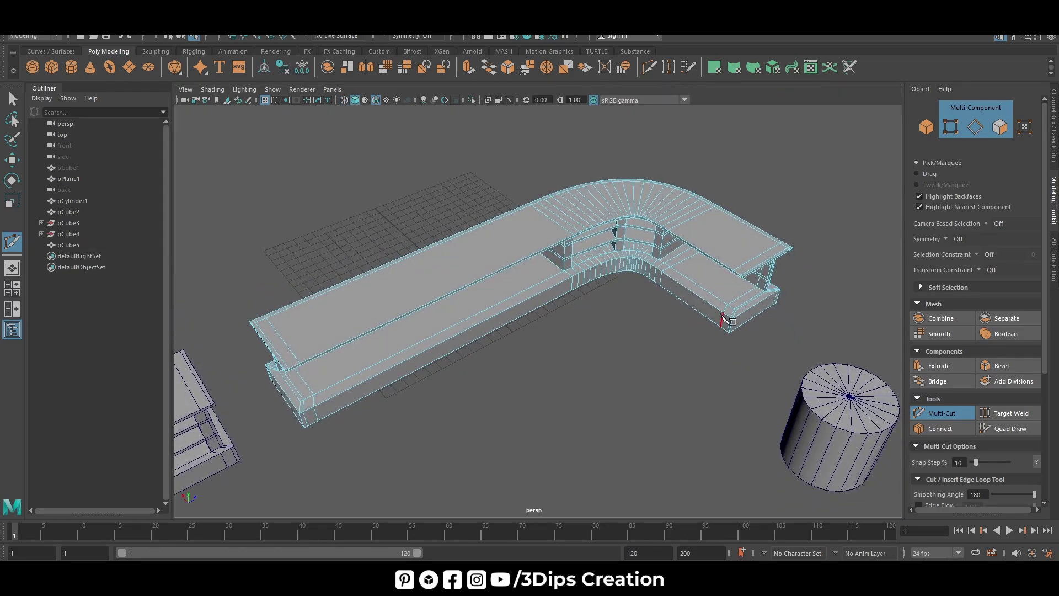
- Select the narrow side faces of the pillar at the counter's end
key(w)
click(768, 279)
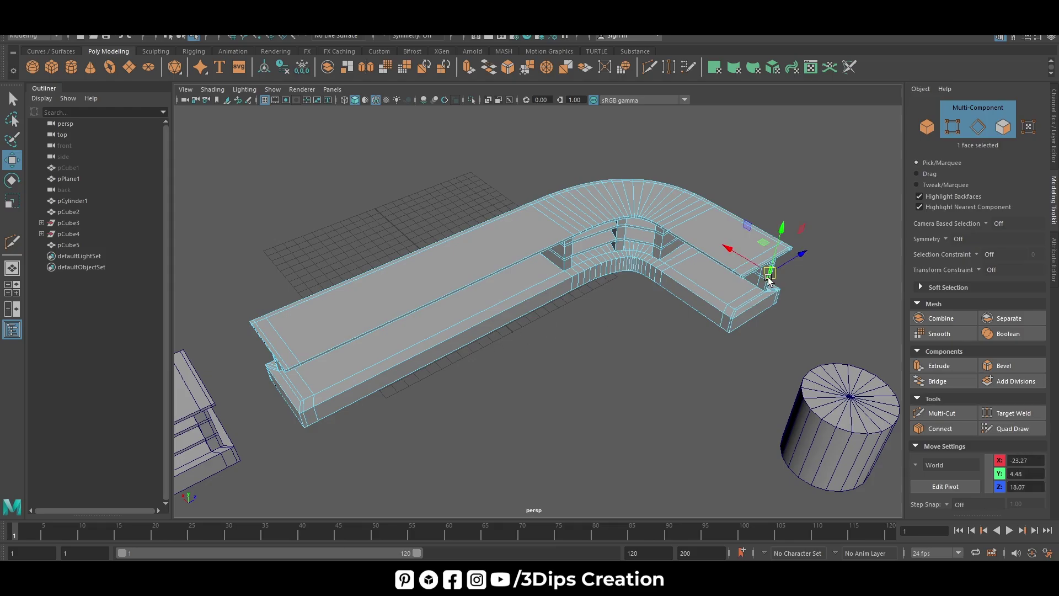
key(f)
scroll(563, 414, down, 3)
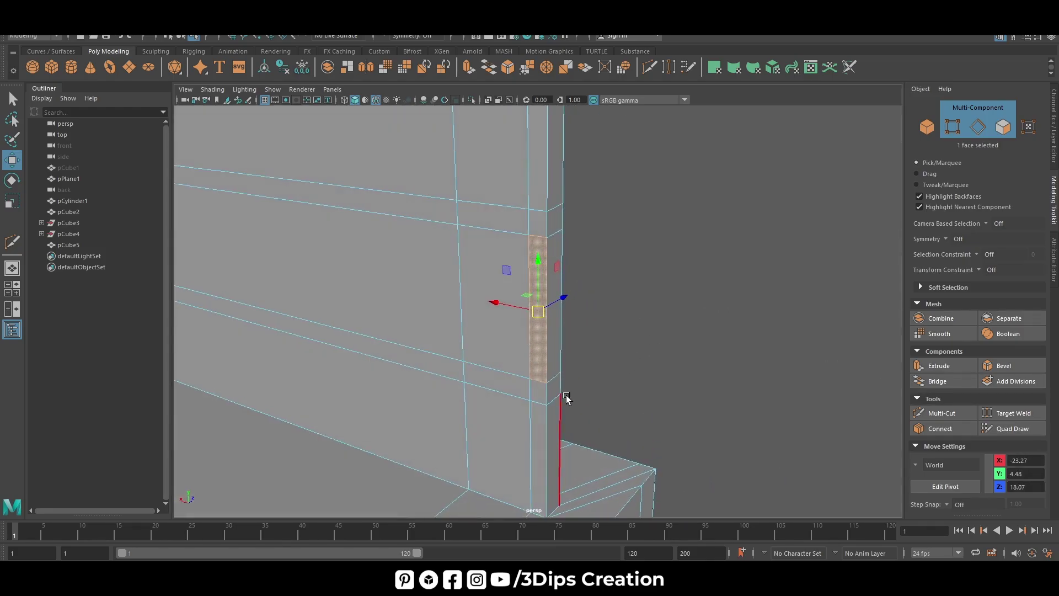
scroll(563, 413, down, 3)
click(540, 371)
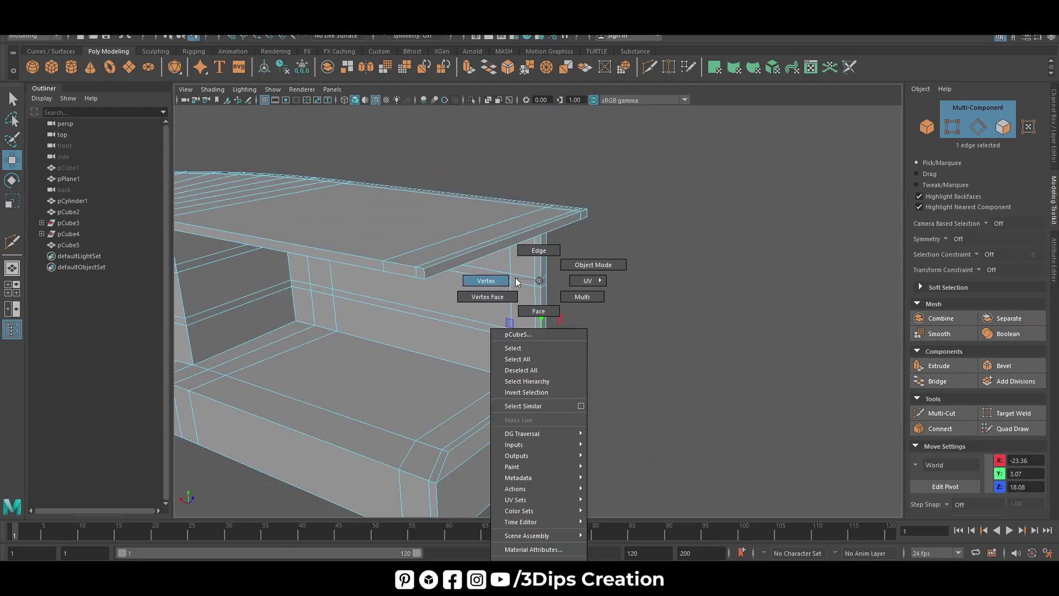
right_drag(539, 283, 515, 277)
click(538, 358)
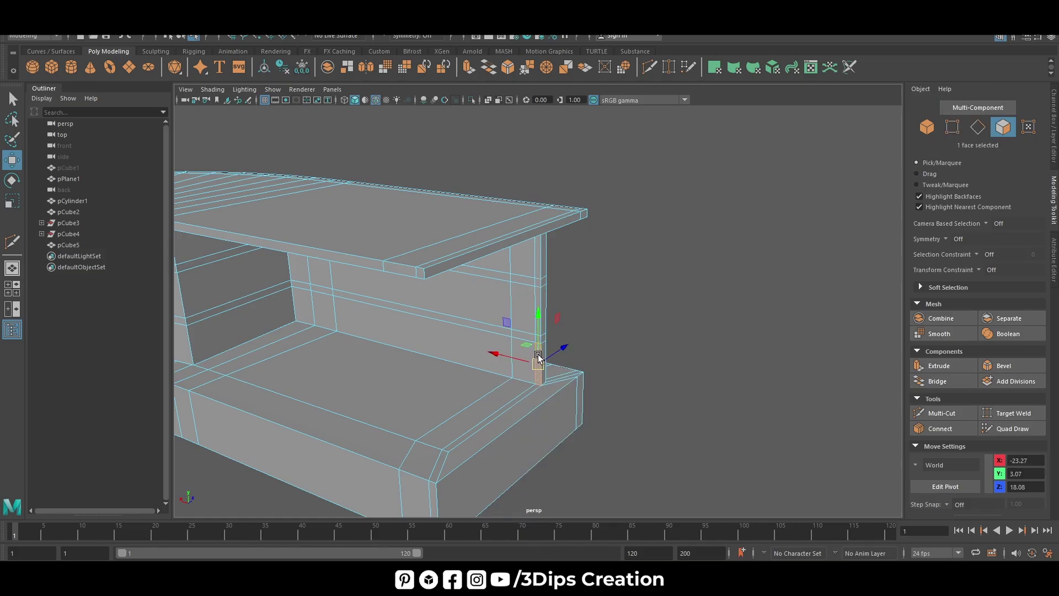
shift+click(537, 254)
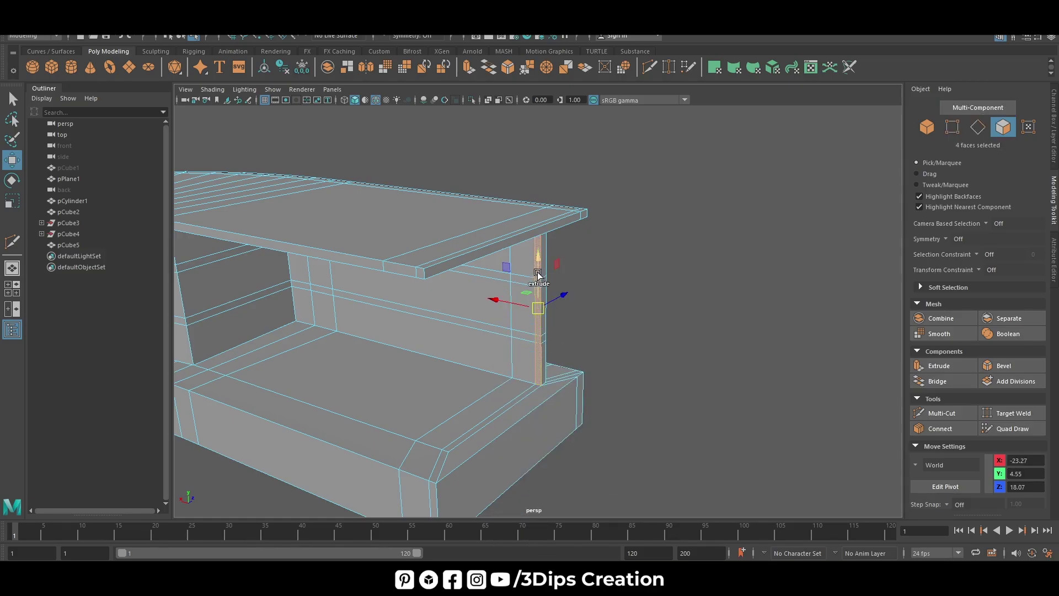
- Extrude the selected pillar faces with a thickness of 3.8
scroll(607, 303, up, 2)
scroll(638, 322, up, 1)
scroll(564, 279, up, 2)
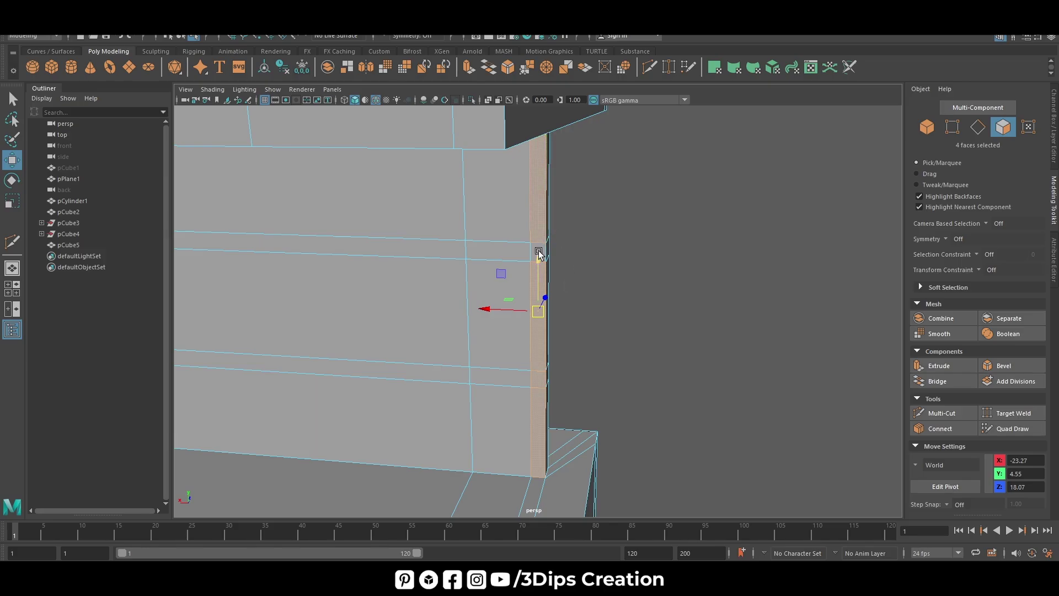
scroll(568, 246, down, 3)
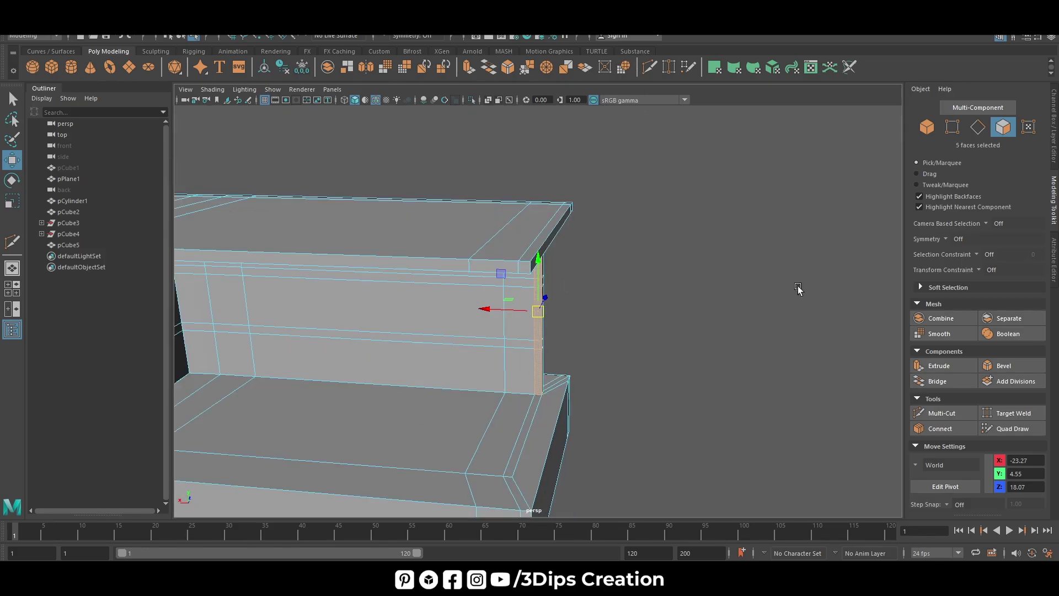
click(938, 365)
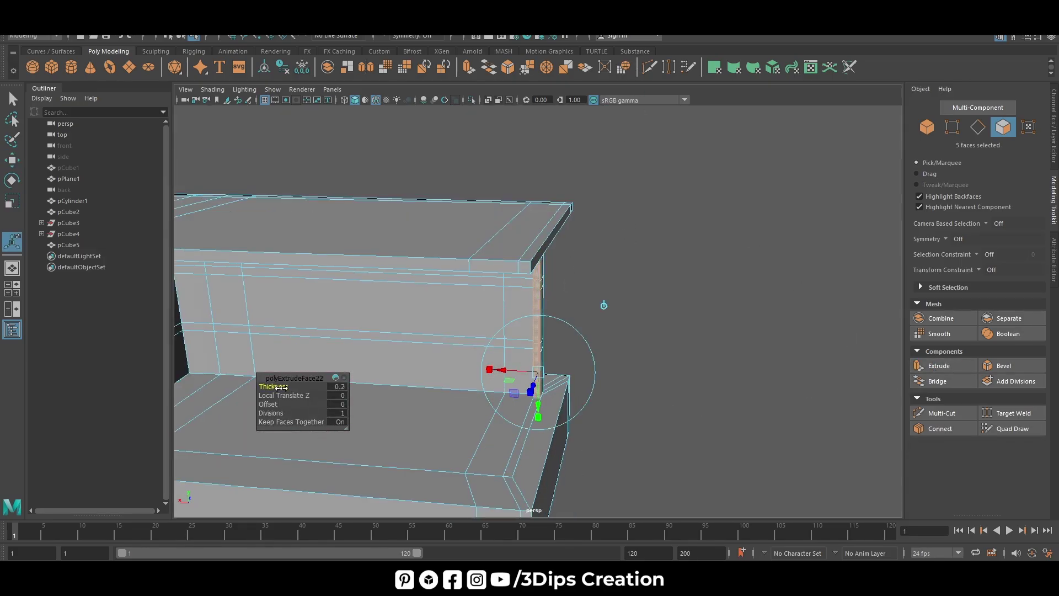
drag(281, 387, 299, 389)
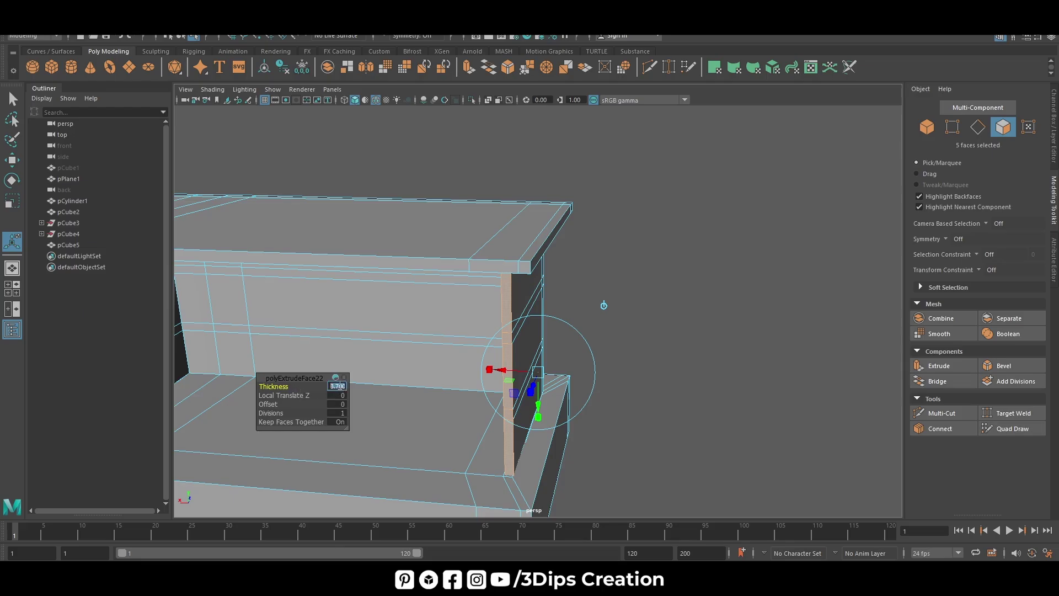
text(3.8)
key(Return)
mouse_move(340, 388)
alt+mouse_down()
mouse_move(666, 452)
mouse_move(727, 328)
mouse_move(737, 354)
alt+mouse_up()
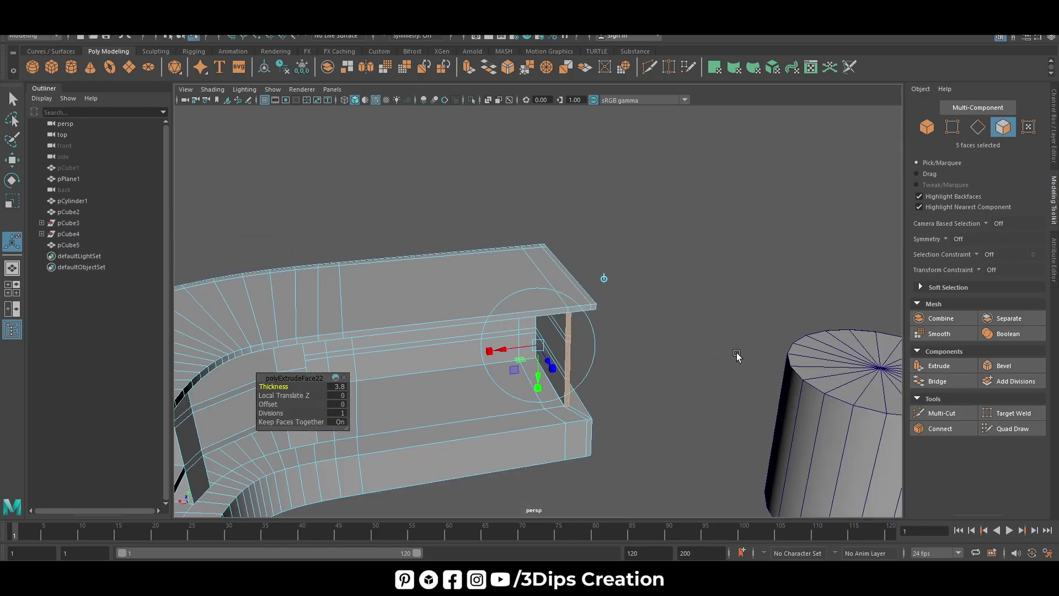
key(w)
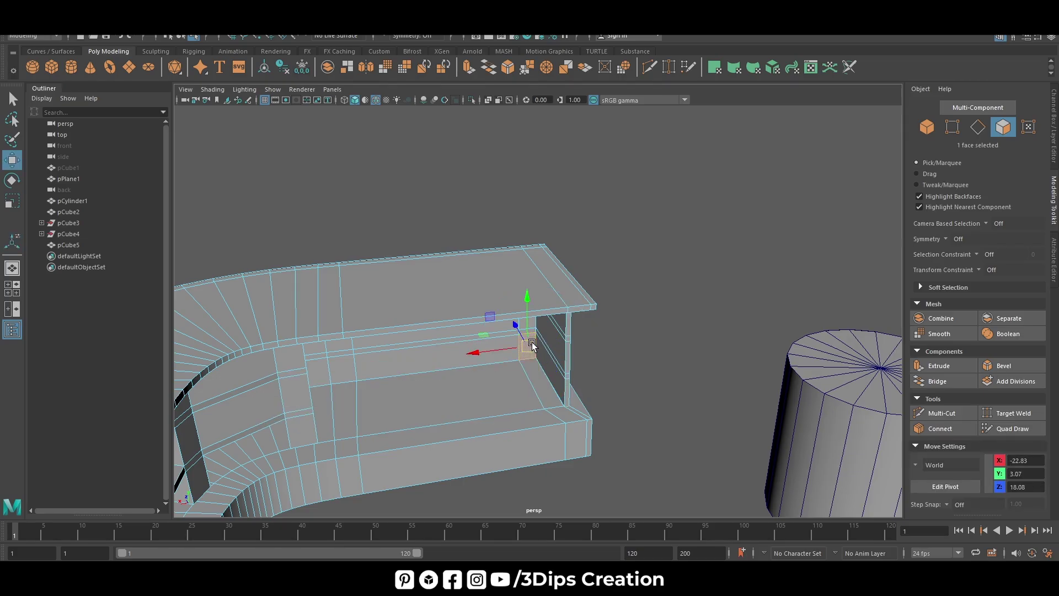
- Select five faces along the shelf post and extrude them to thickness 3
key(f)
scroll(539, 373, down, 3)
mouse_move(563, 355)
alt+mouse_down()
mouse_move(567, 371)
mouse_move(545, 382)
alt+mouse_up()
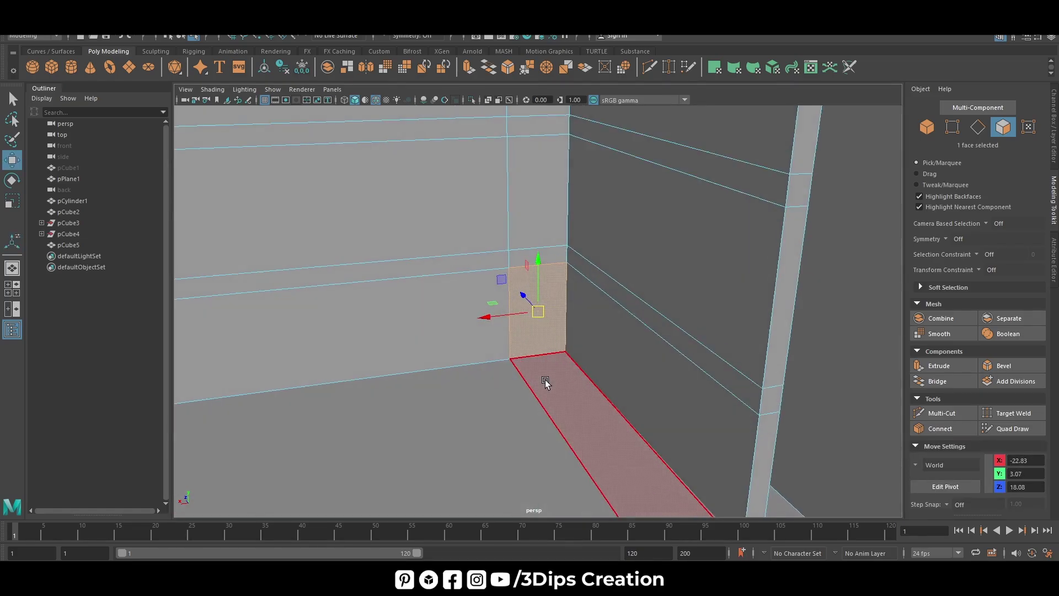
scroll(545, 382, down, 5)
shift+click(537, 320)
shift+click(537, 243)
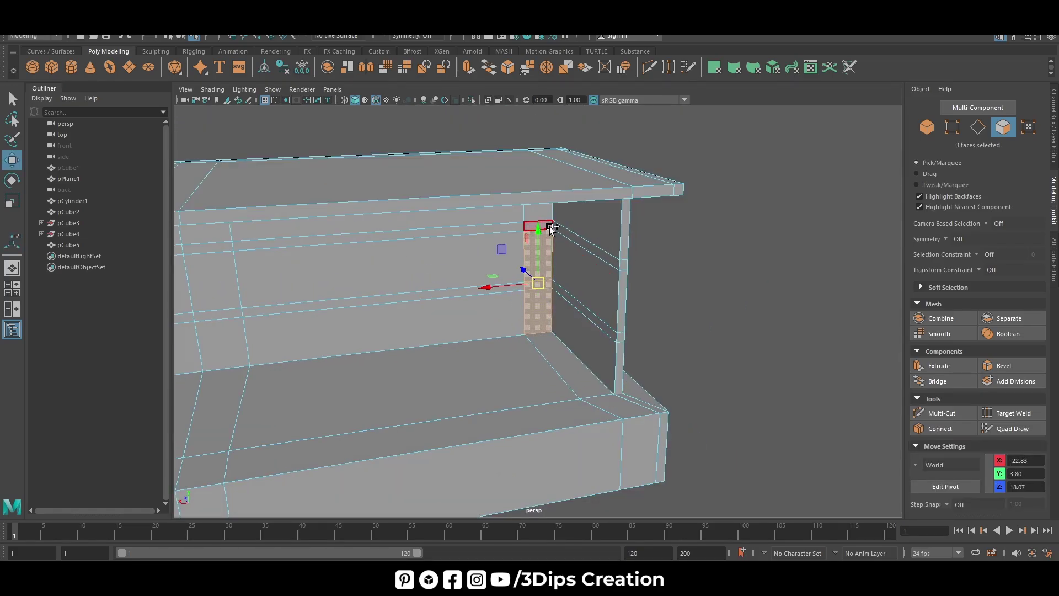
shift+click(539, 221)
shift+click(591, 331)
alt+drag(591, 330, 704, 90)
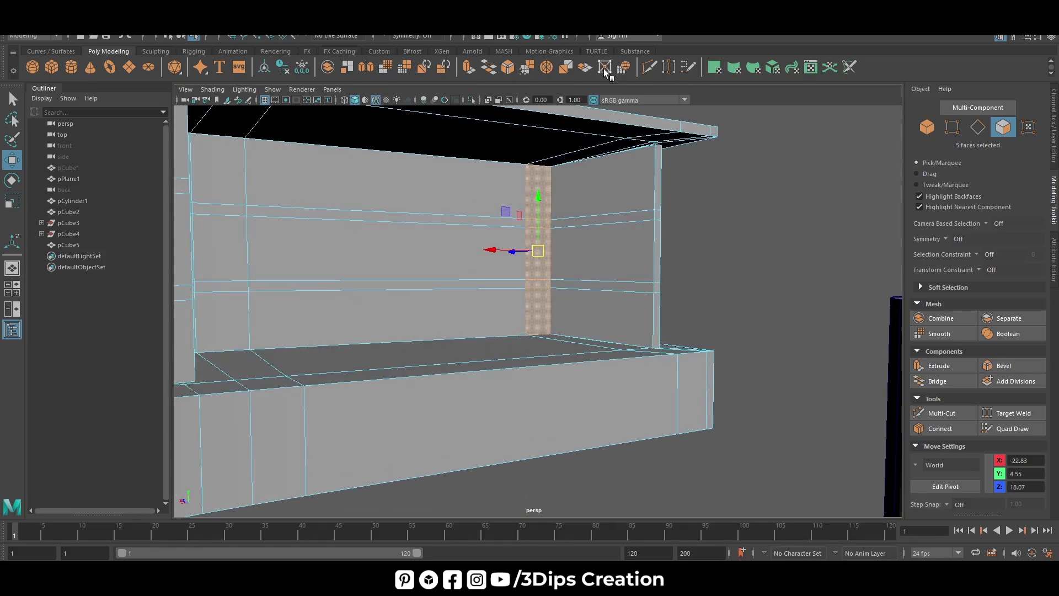
click(942, 366)
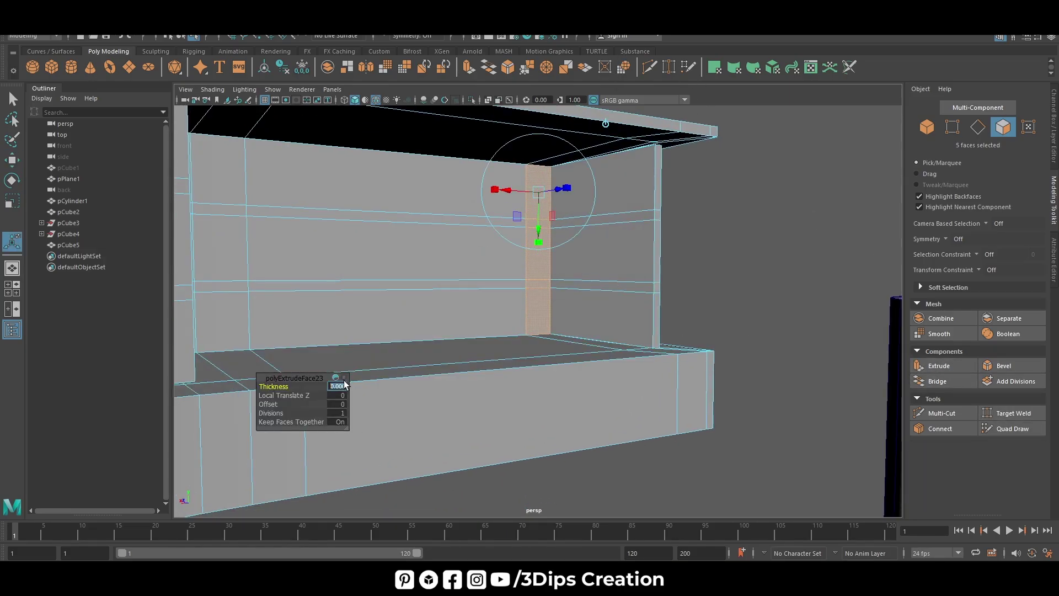
key(Return)
key(w)
- Select two opposite inner wall faces of the niche
mouse_move(342, 390)
alt+mouse_down()
mouse_move(565, 331)
mouse_move(387, 374)
alt+mouse_up()
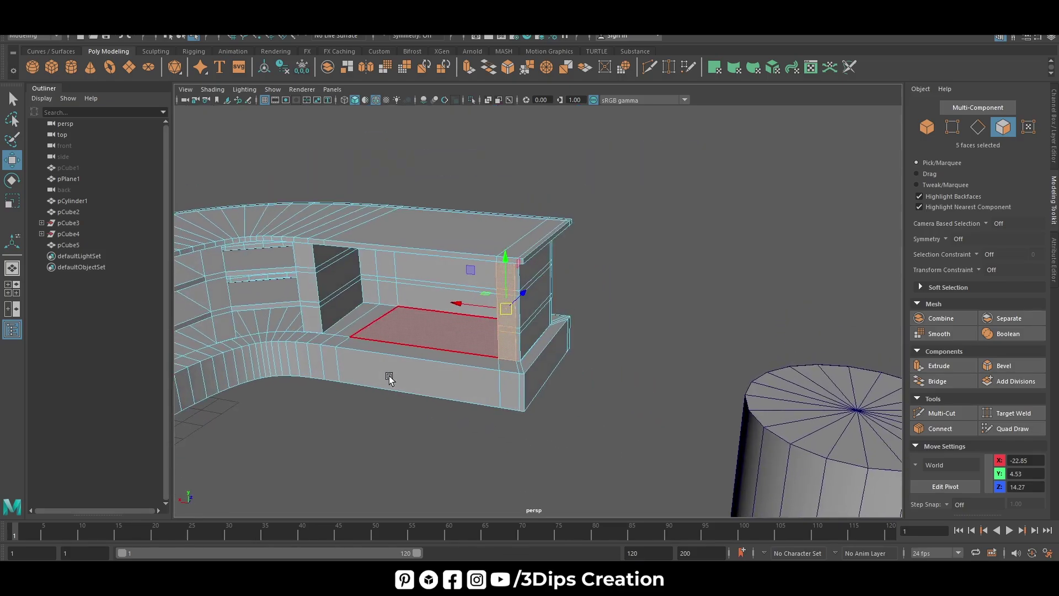
click(351, 286)
alt+drag(351, 286, 544, 307)
shift+click(559, 313)
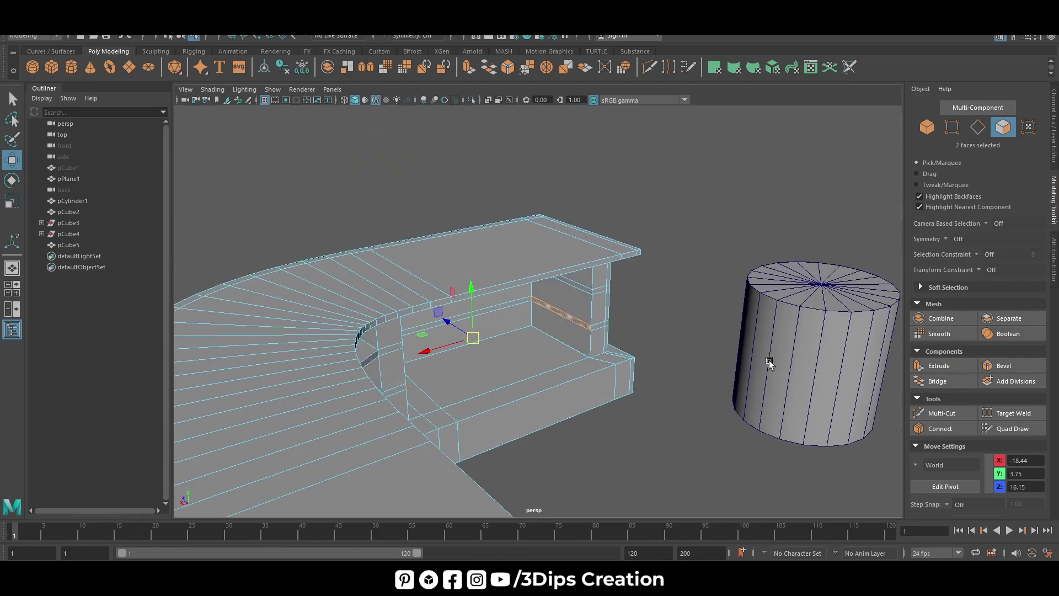
- Bridge opposite face pairs into two shelves inside the counter niches
click(937, 381)
mouse_move(720, 355)
alt+mouse_down()
mouse_move(532, 364)
mouse_move(402, 332)
mouse_move(351, 290)
mouse_move(561, 267)
alt+mouse_up()
shift+click(323, 271)
click(961, 378)
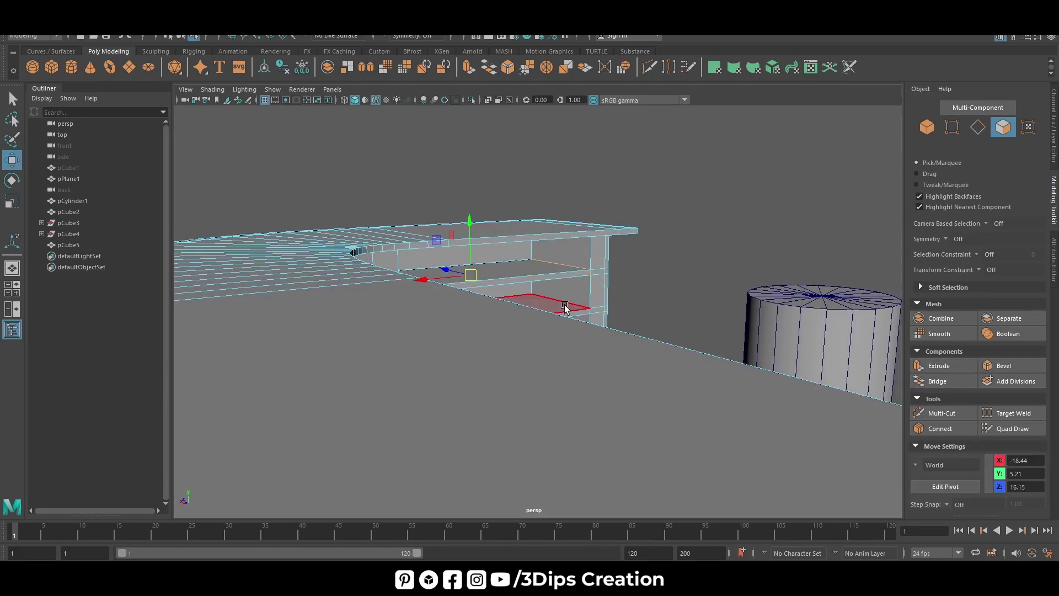
- Extrude the five faces of the left-end post to a thickness of 3.8
alt+drag(567, 304, 542, 287)
scroll(543, 287, down, 3)
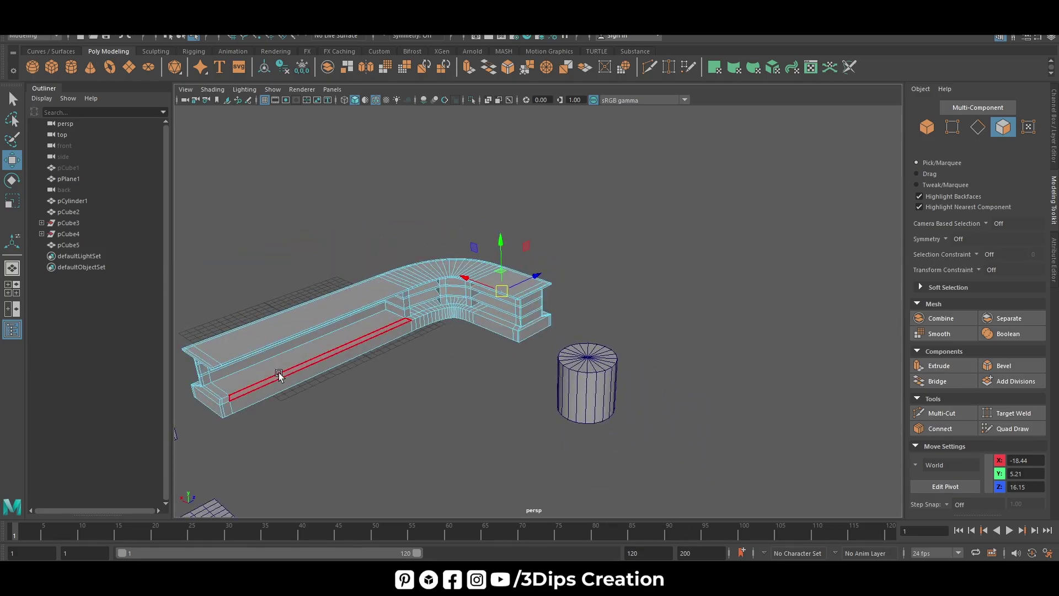
click(206, 389)
key(f)
click(430, 228)
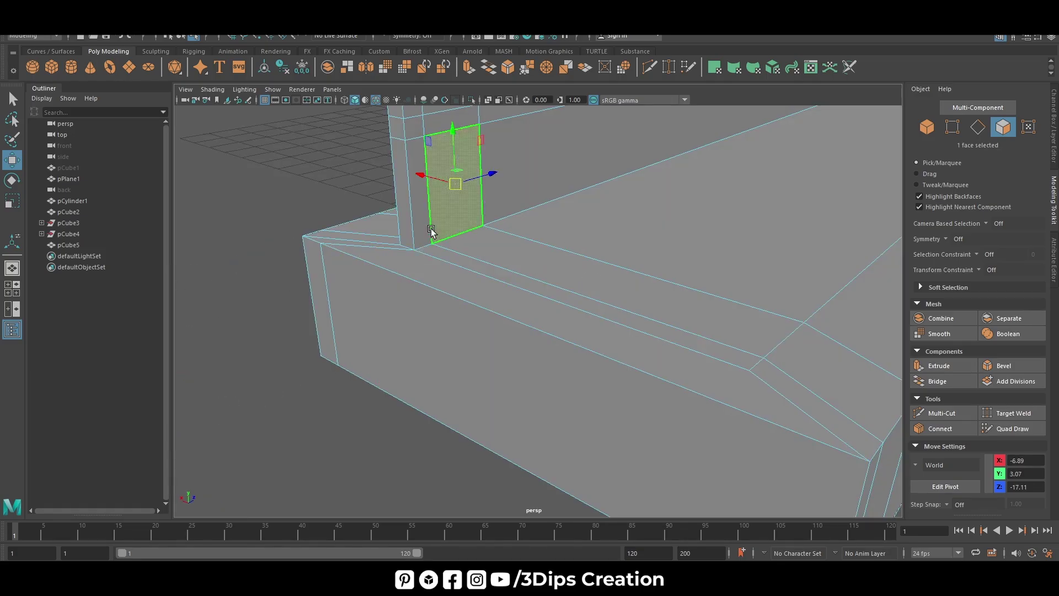
scroll(489, 149, down, 3)
scroll(491, 139, down, 2)
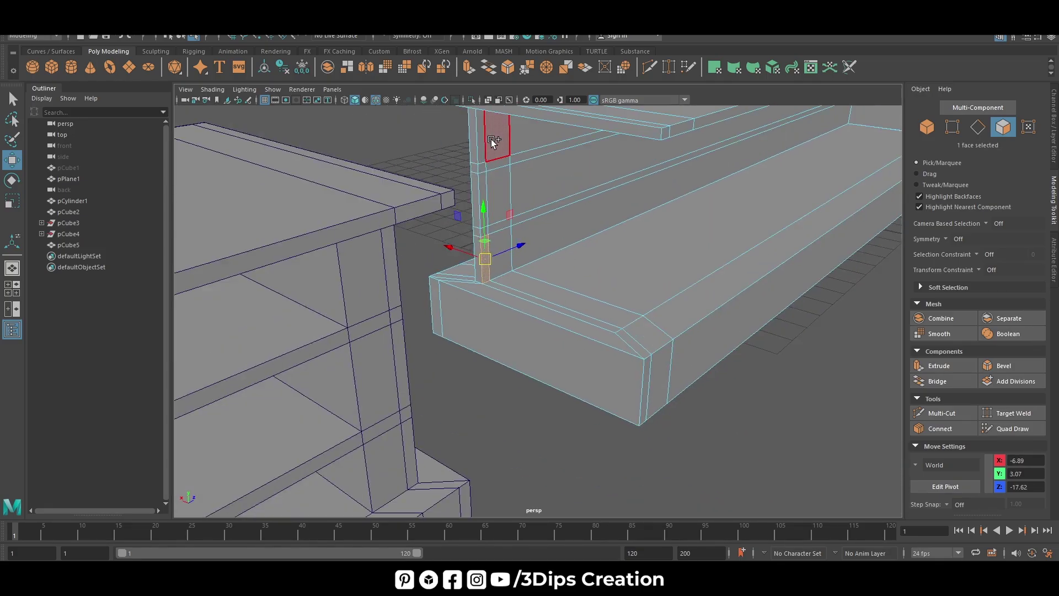
shift+click(484, 140)
key(f)
shift+click(538, 330)
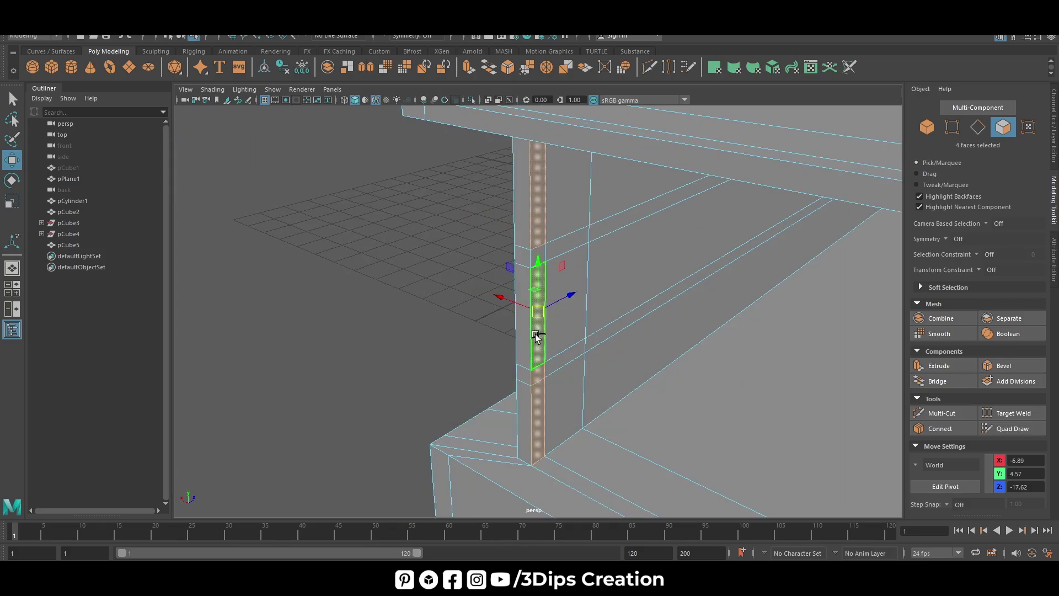
shift+click(543, 253)
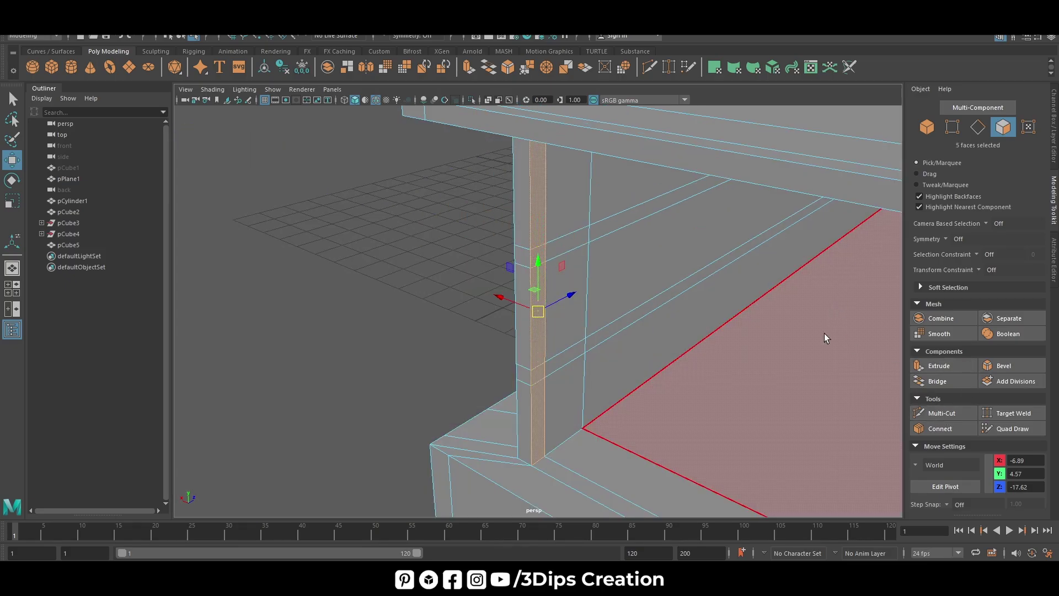
scroll(824, 333, down, 4)
click(952, 367)
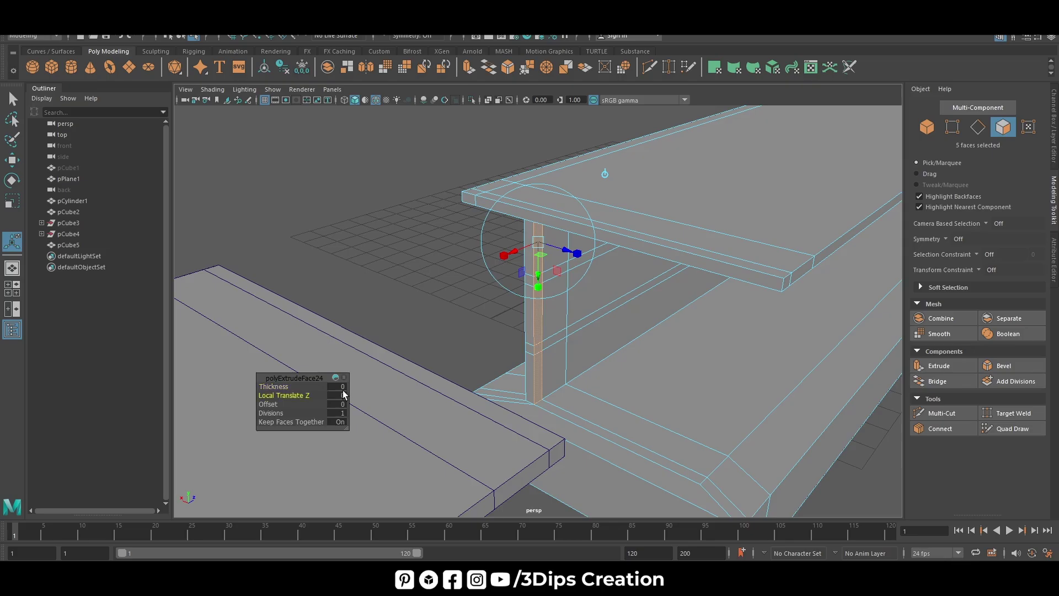
key(Return)
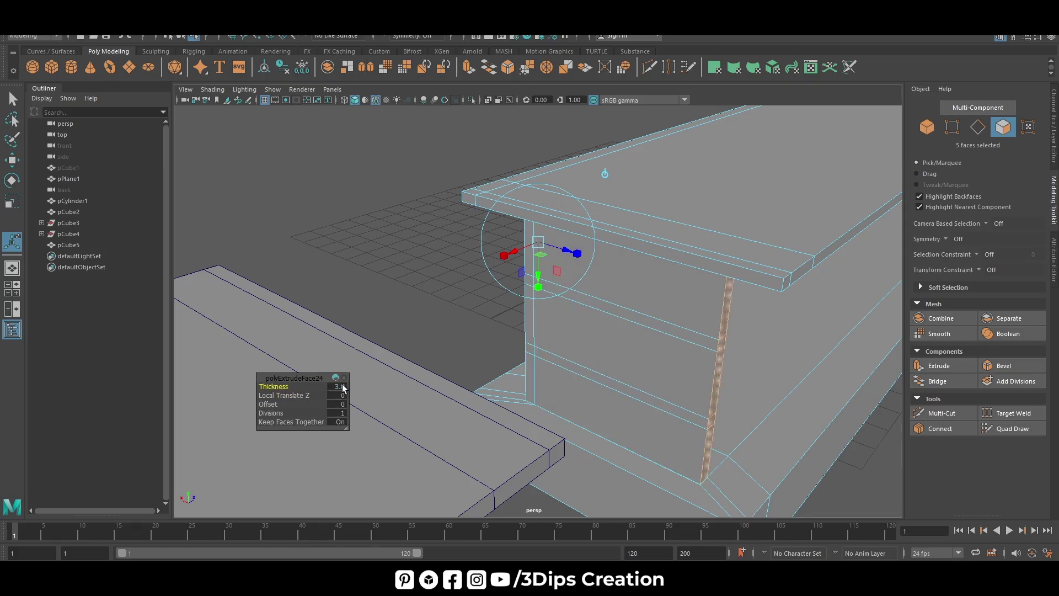
key(w)
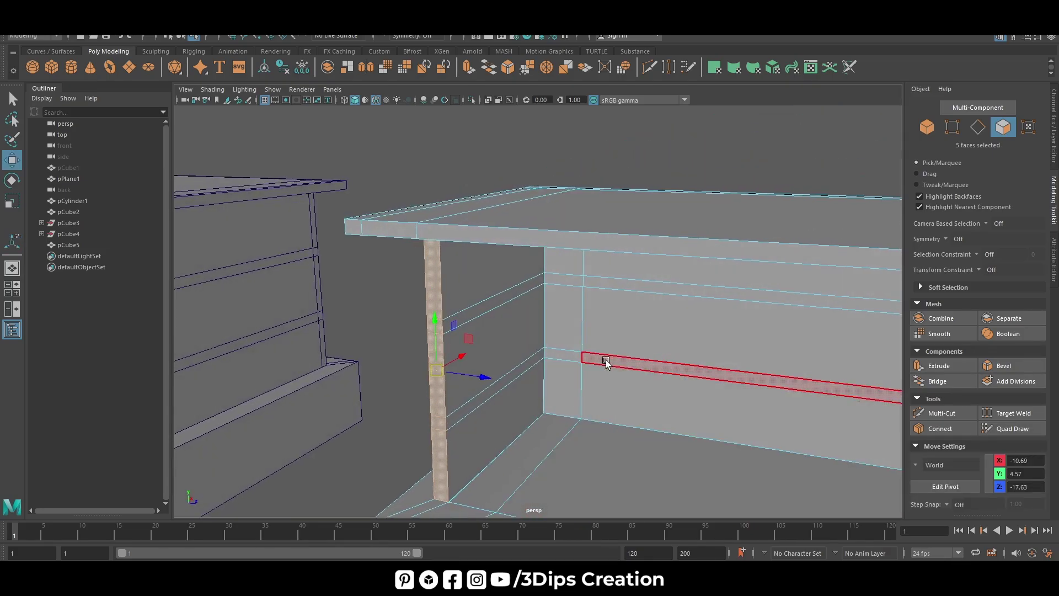
- Extrude the five faces of the next post to the same 3.8 thickness
click(577, 389)
ctrl+shift+click(555, 342)
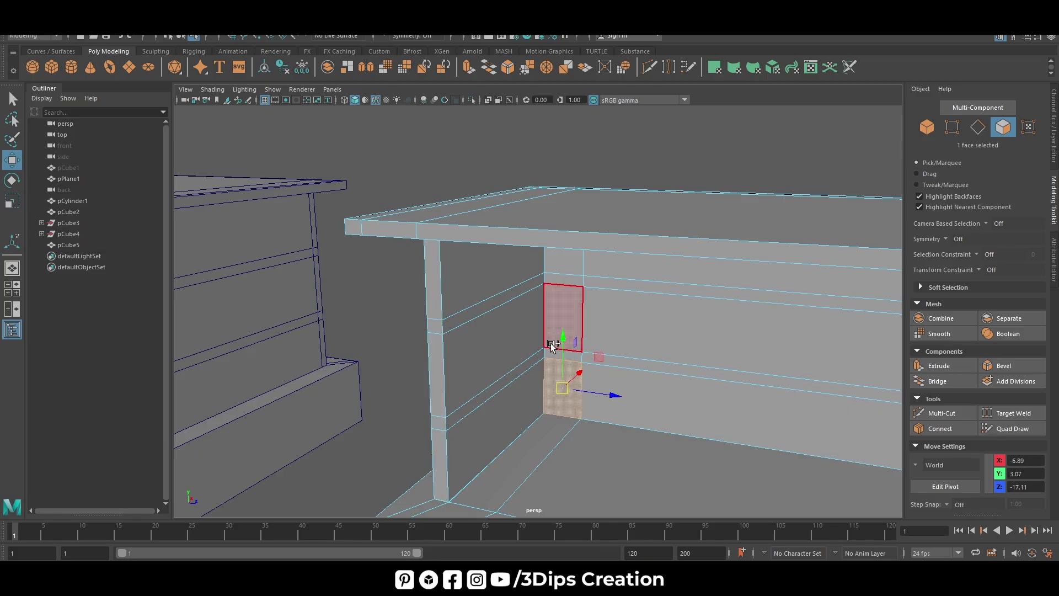
ctrl+shift+click(560, 284)
ctrl+shift+click(572, 263)
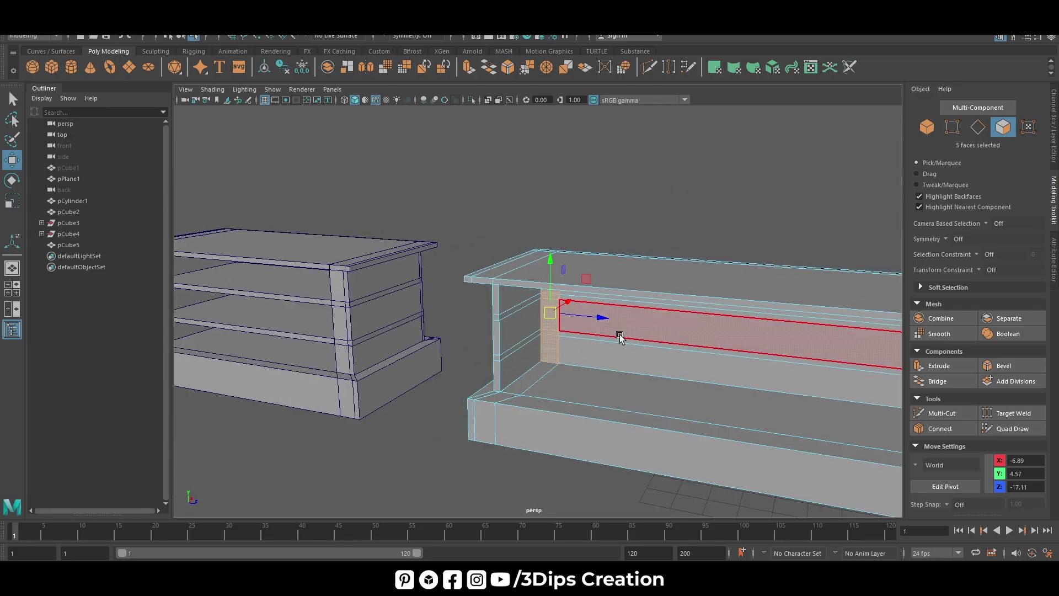
alt+drag(572, 263, 554, 373)
key(ctrl+e)
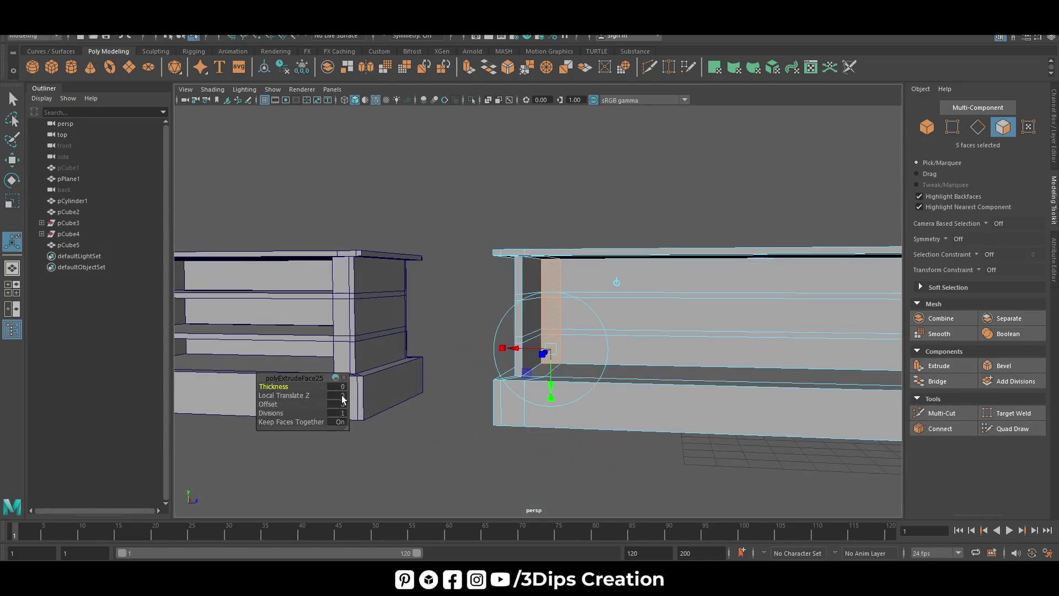
key(Return)
key(w)
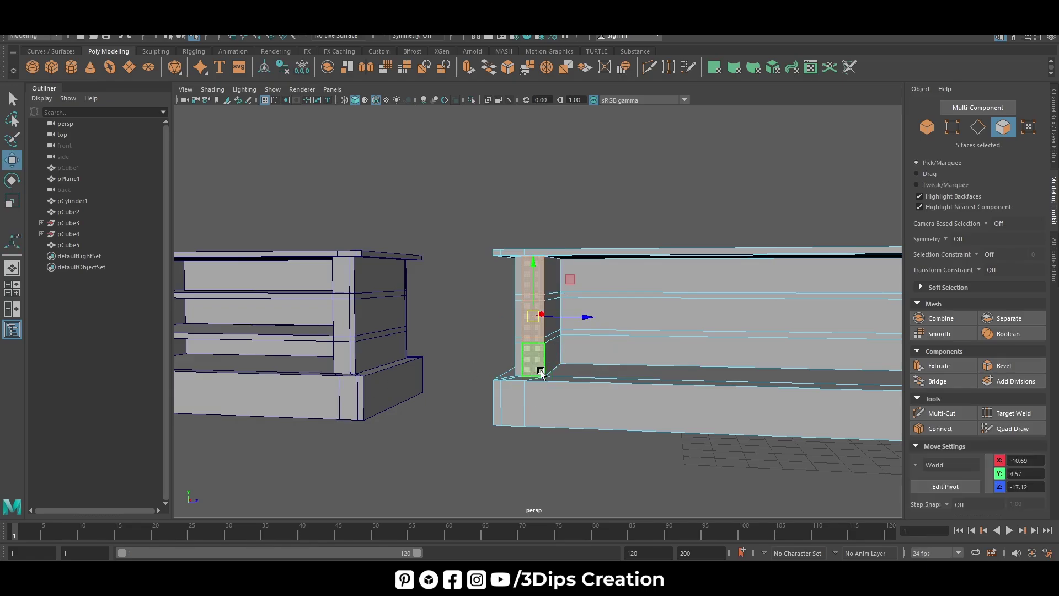
- Bridge two more shelves across the long niche, including the middle shelf
click(555, 298)
scroll(839, 307, down, 5)
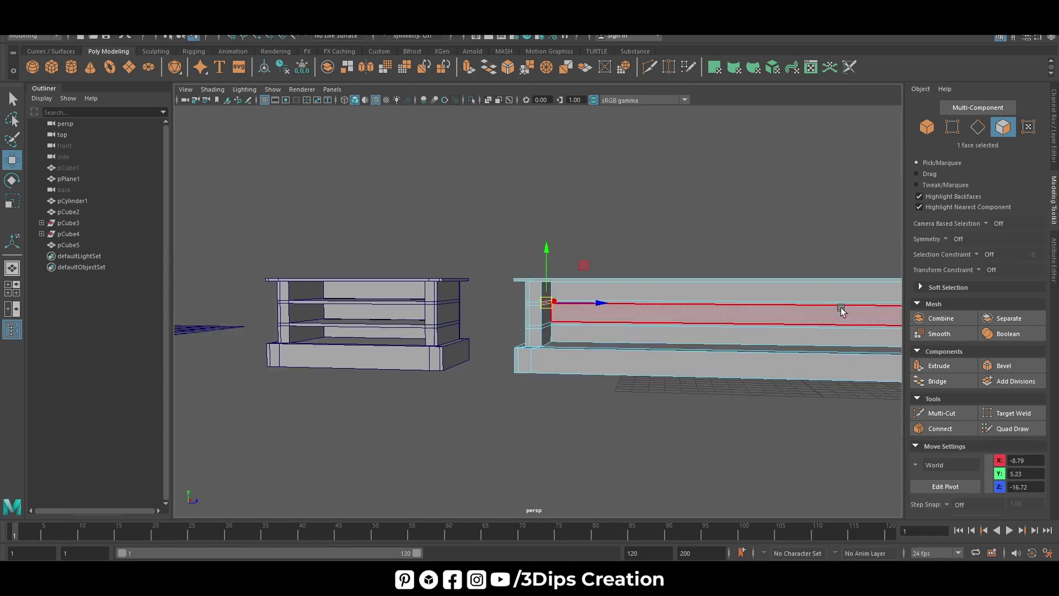
alt+drag(839, 307, 804, 333)
shift+click(795, 310)
key(f)
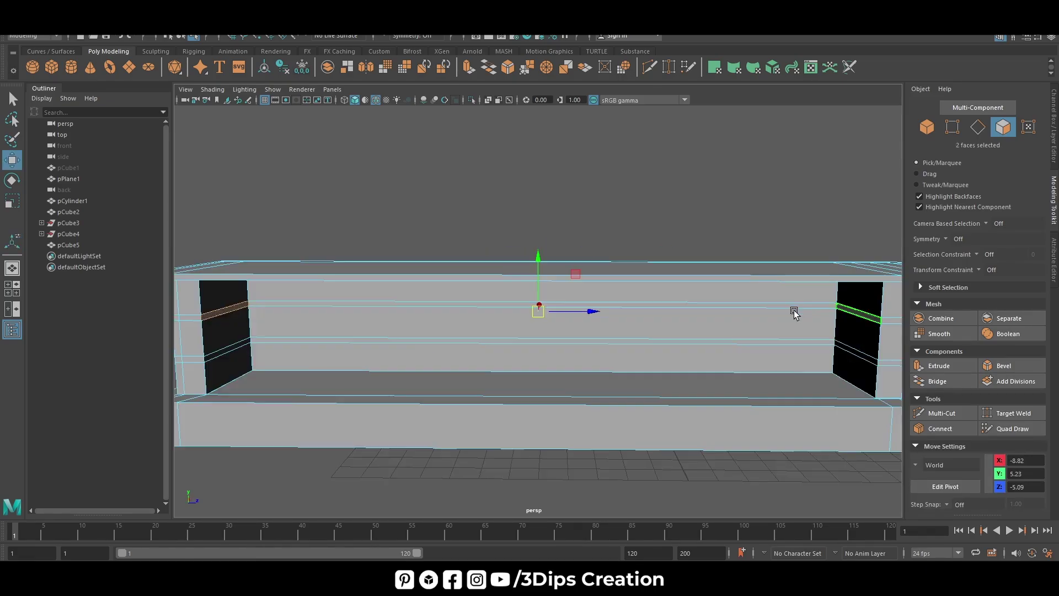
click(939, 381)
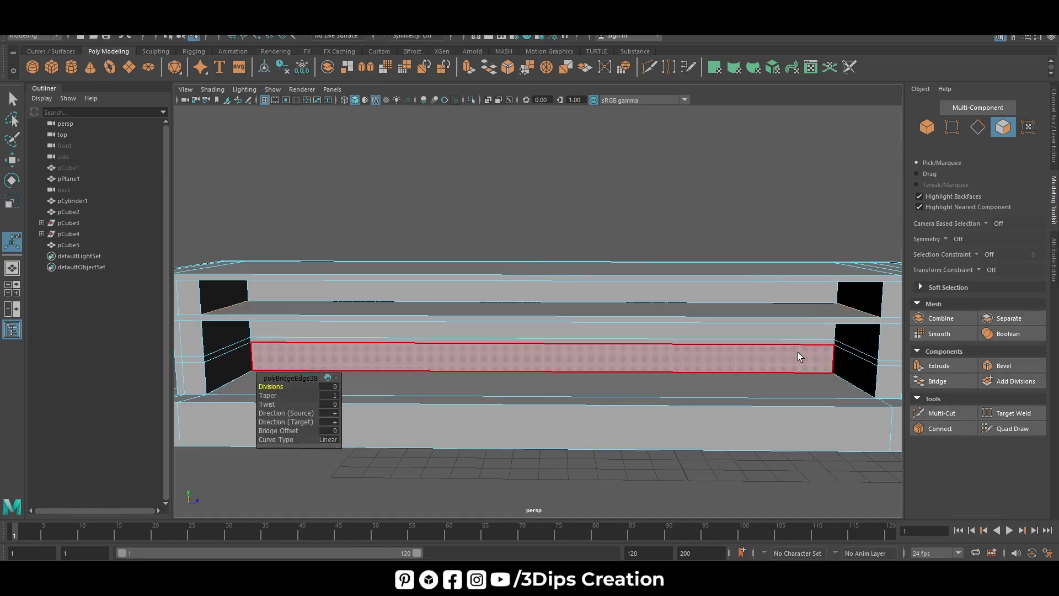
click(860, 350)
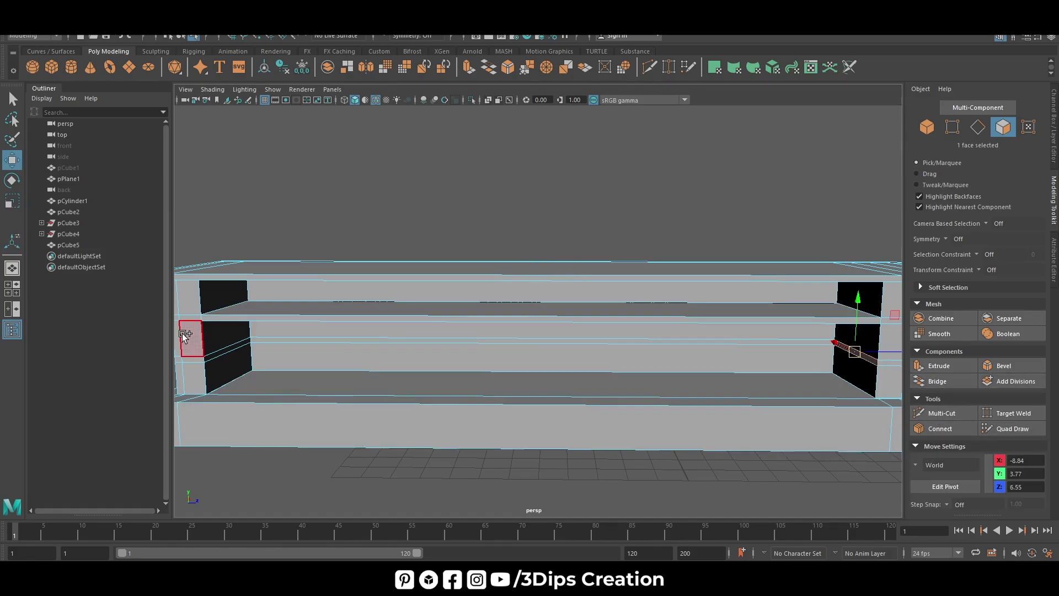
shift+click(220, 348)
click(934, 381)
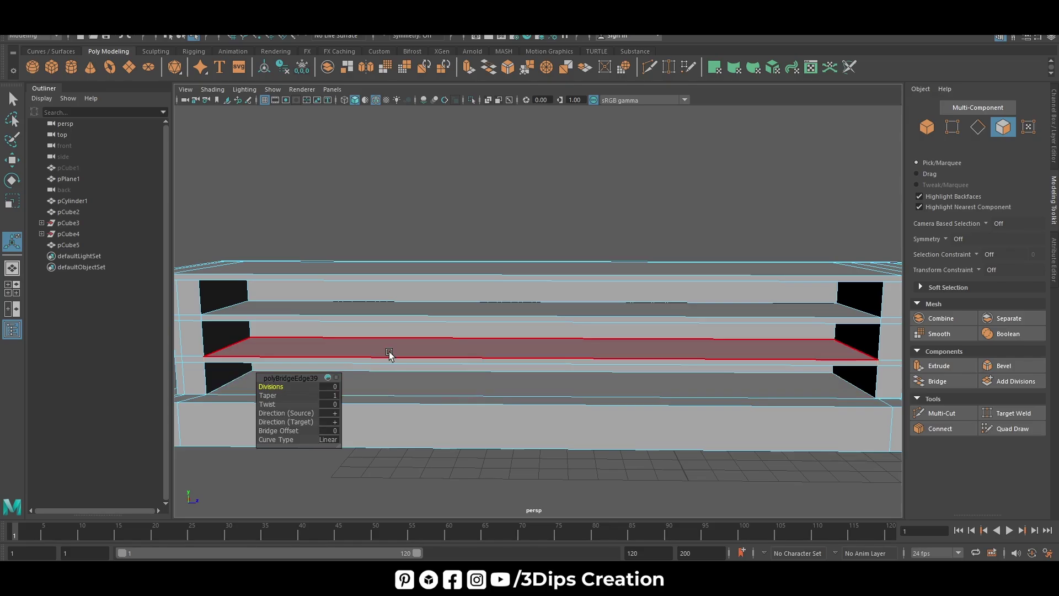
- Return to Object Mode and orbit out to view the whole counter
right_drag(408, 279, 465, 281)
key(w)
scroll(525, 213, down, 3)
mouse_move(526, 213)
alt+mouse_down()
mouse_move(598, 373)
mouse_move(571, 383)
mouse_move(579, 398)
mouse_move(531, 402)
mouse_move(671, 369)
mouse_move(600, 358)
mouse_move(695, 415)
mouse_move(765, 402)
mouse_move(756, 448)
mouse_move(456, 284)
alt+mouse_up()
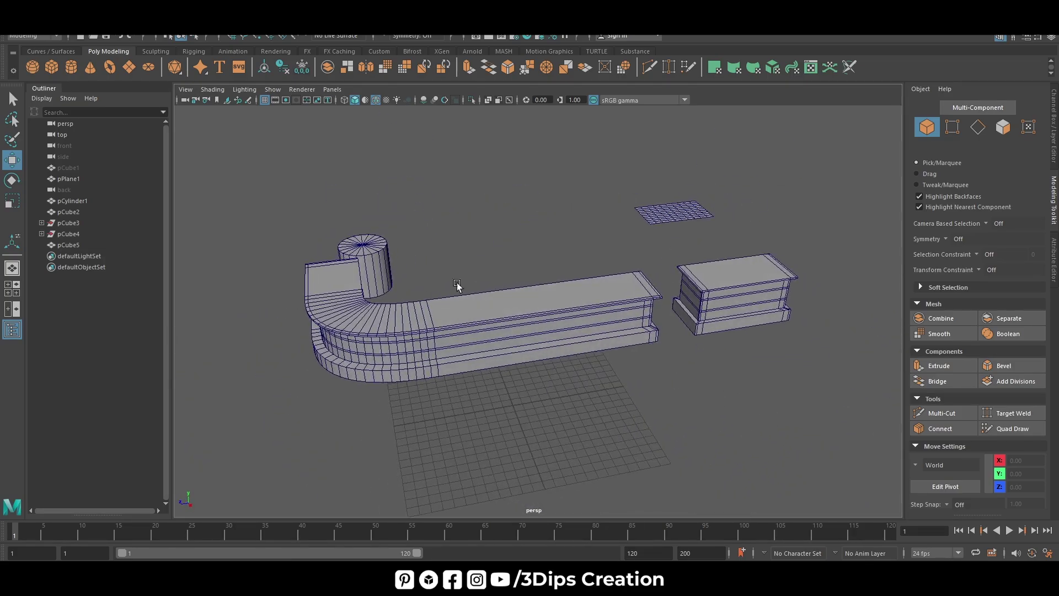
- Delete the old cylinder and unhide the pCube1 box
click(363, 243)
key(Delete)
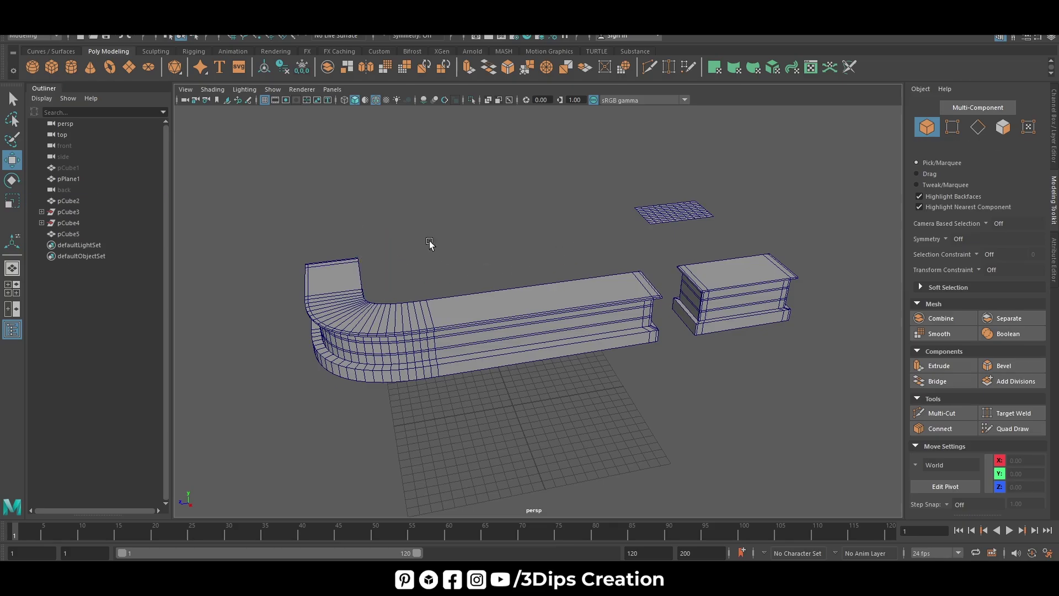
click(74, 167)
key(shift+h)
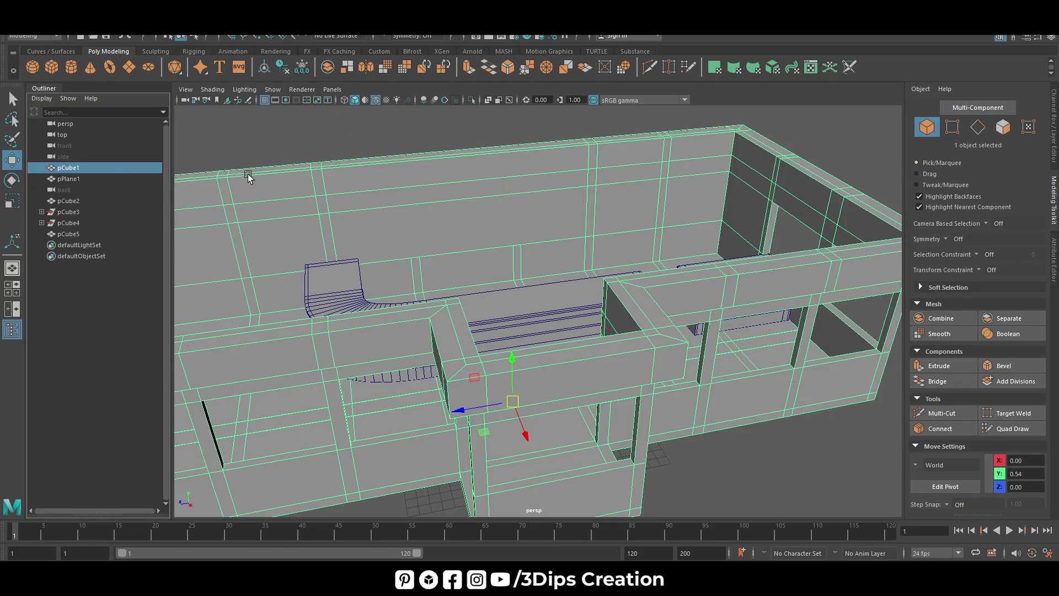
scroll(530, 297, down, 5)
mouse_move(607, 331)
alt+mouse_down()
mouse_move(711, 365)
mouse_move(679, 361)
alt+mouse_up()
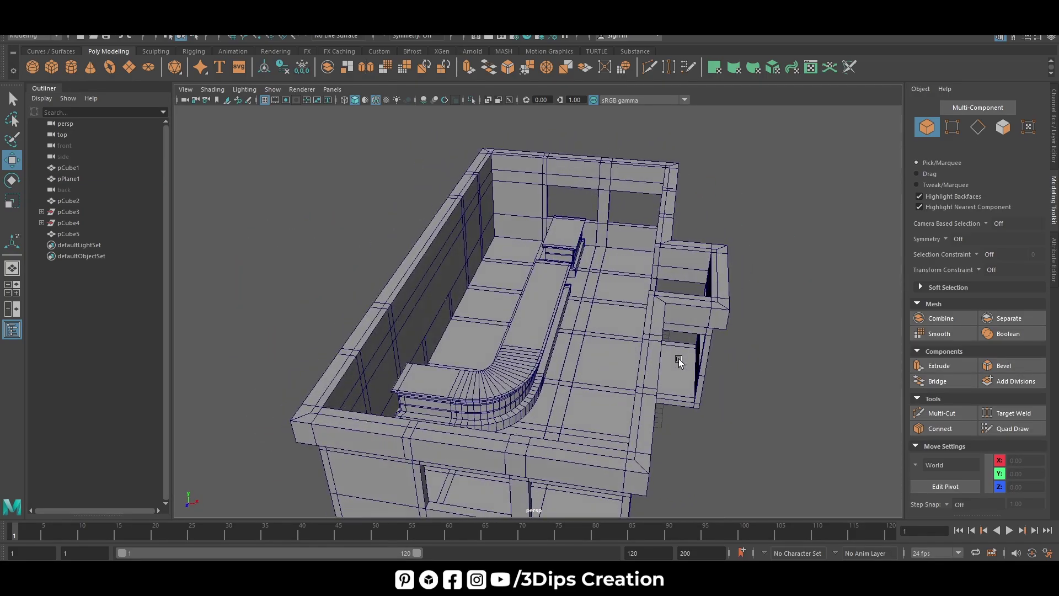
- Create a new cylinder and place it on the floor beside the counter
click(71, 67)
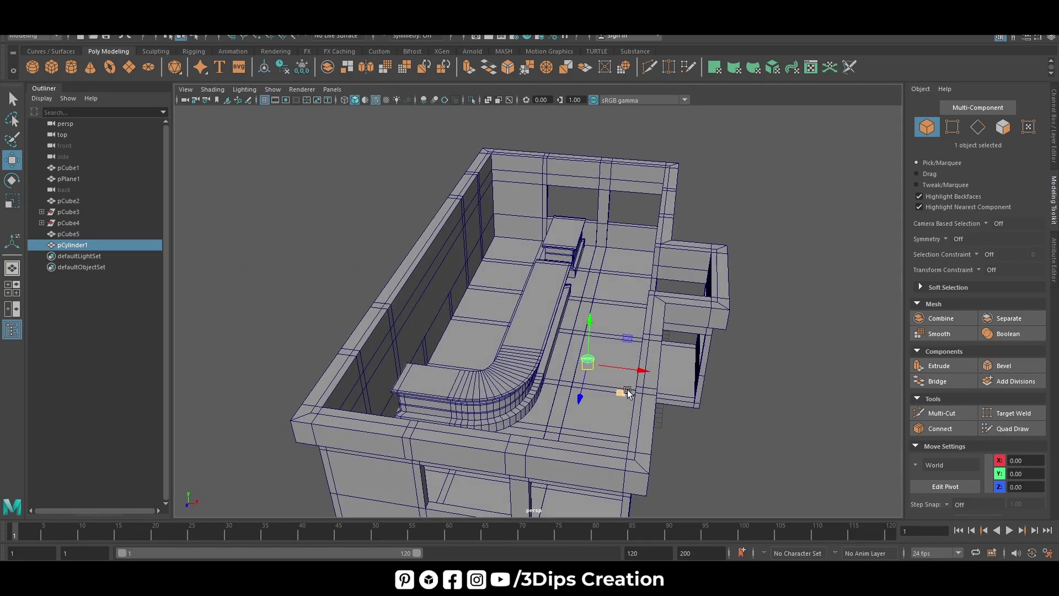
drag(614, 349, 631, 330)
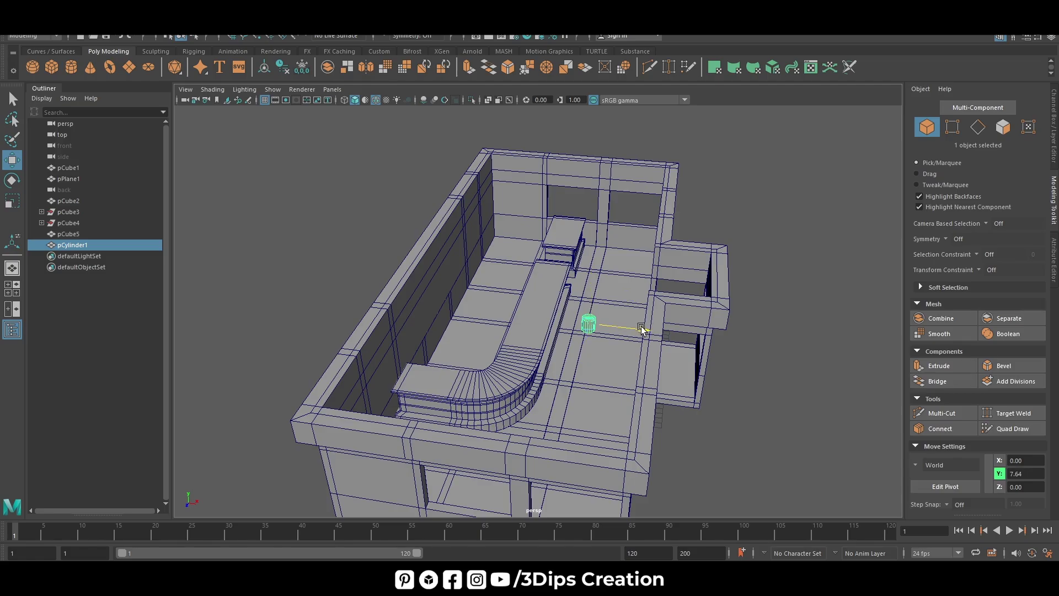
key(f)
drag(664, 397, 598, 383)
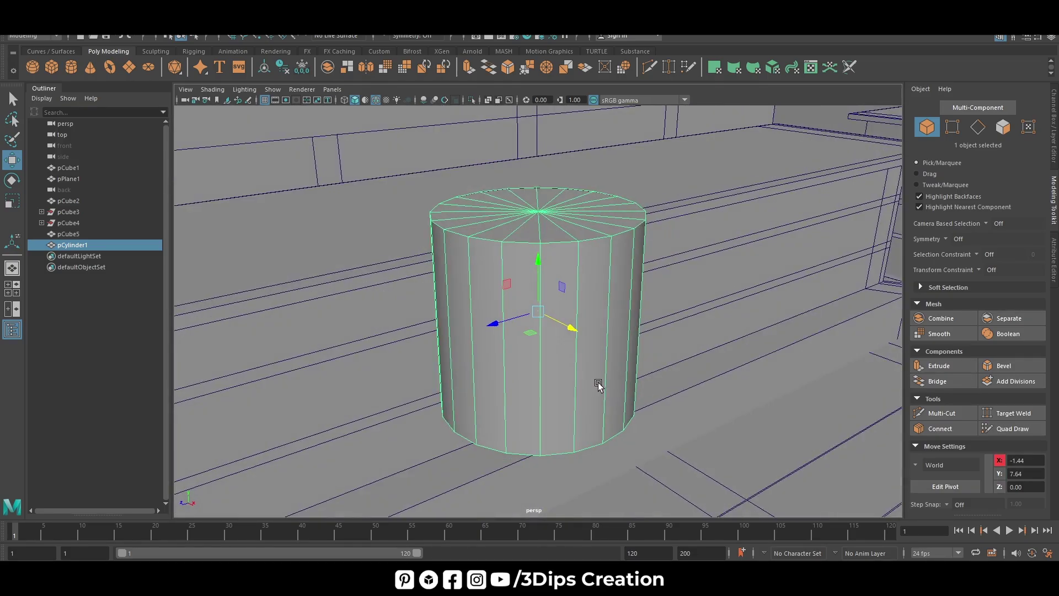
scroll(524, 411, down, 5)
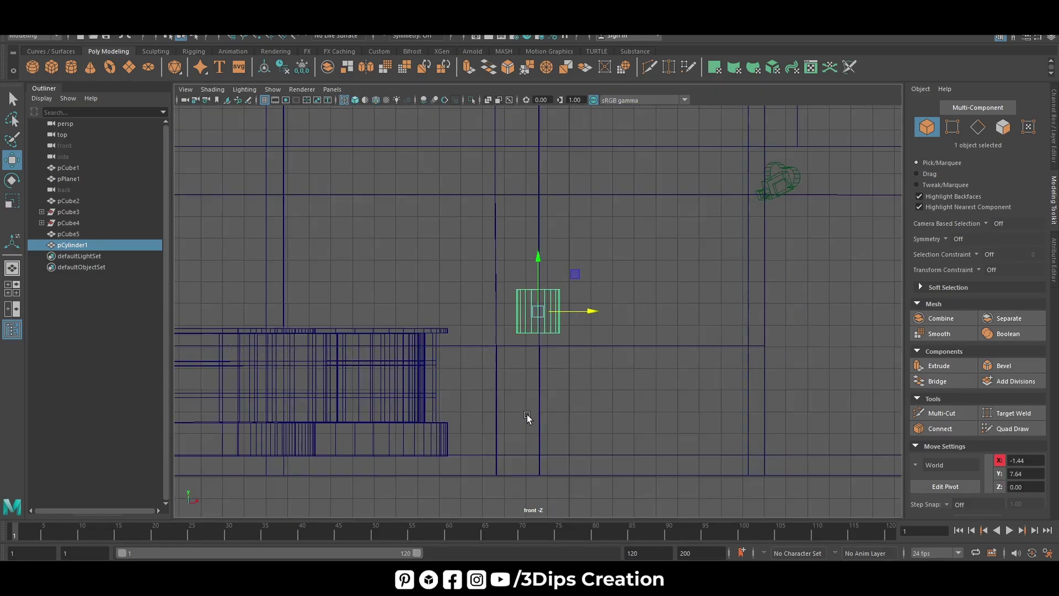
drag(538, 259, 537, 385)
drag(582, 435, 524, 436)
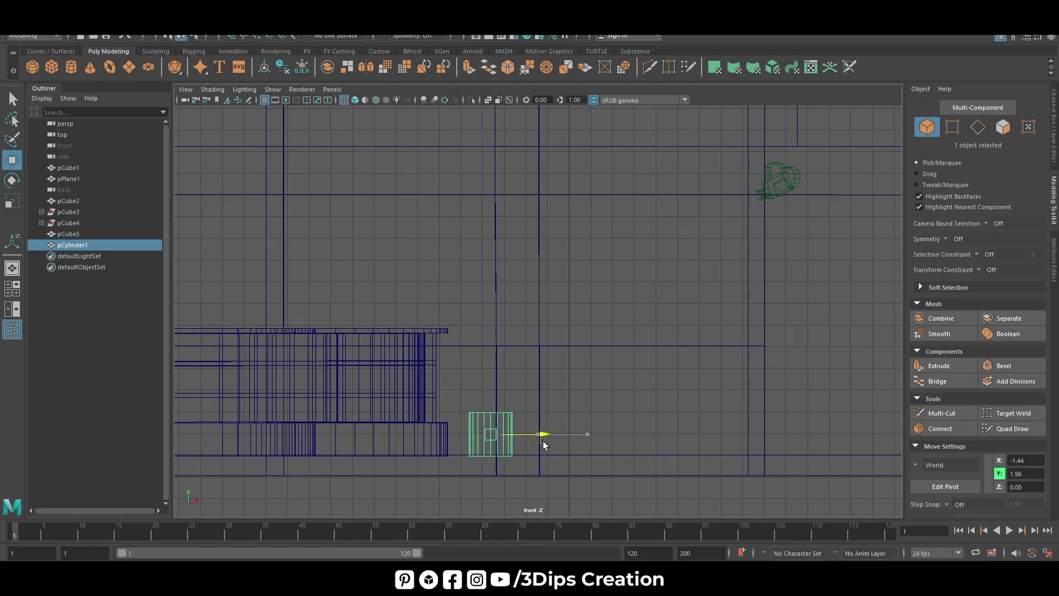
- Set the cylinder's Subdivisions Axis to 25 and select its top face
click(1053, 160)
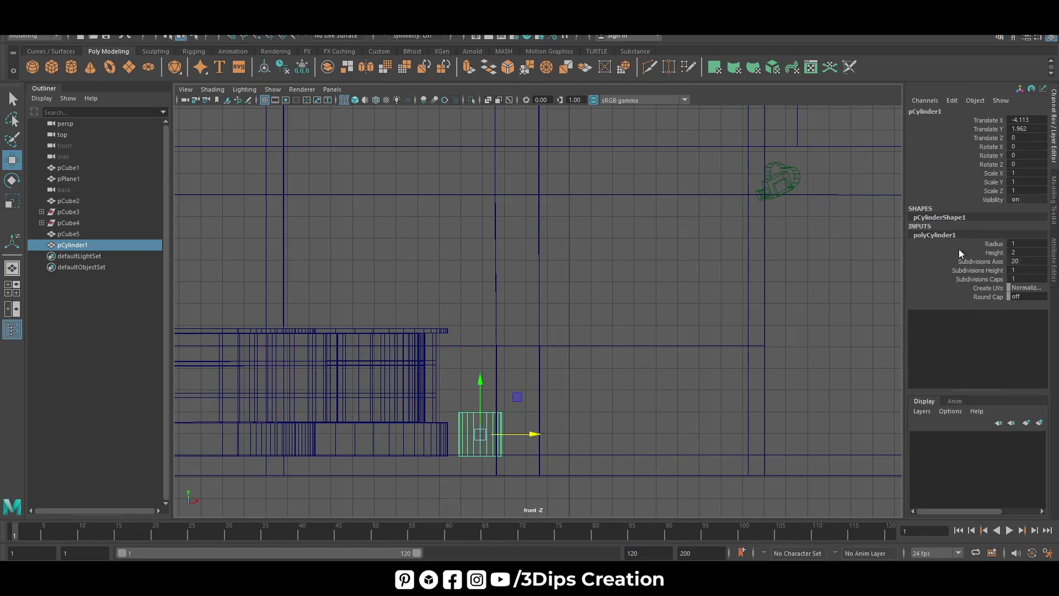
ctrl+drag(1033, 261, 1042, 261)
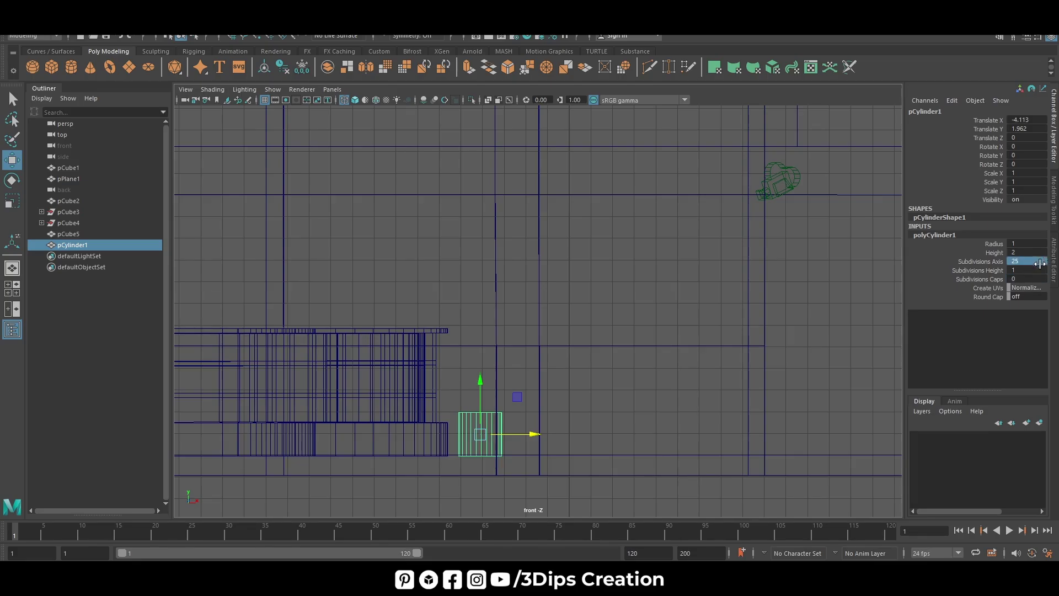
key(space)
key(space)
key(f)
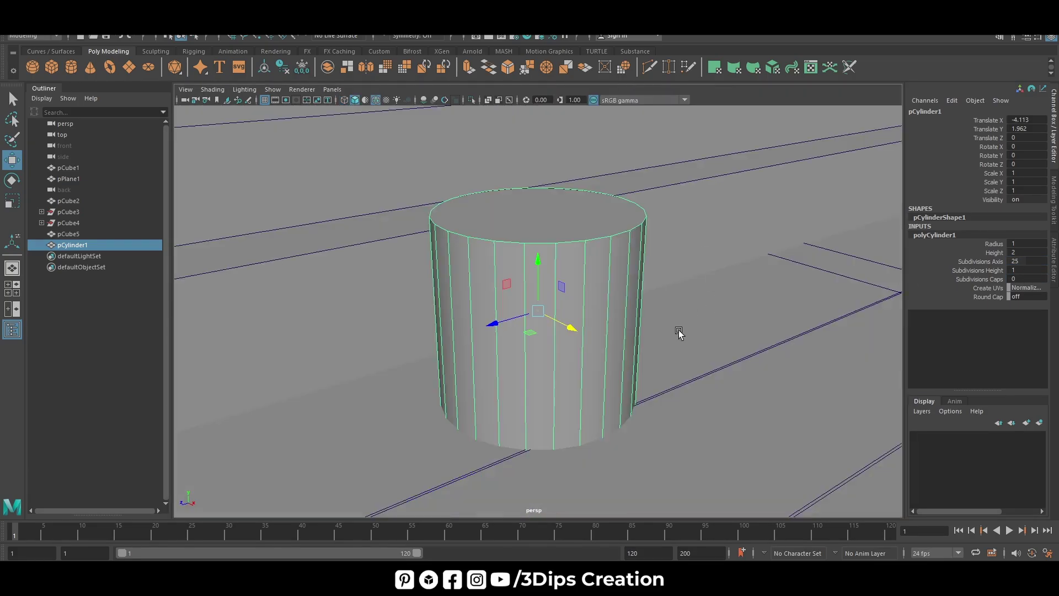
alt+drag(679, 333, 641, 340)
right_drag(598, 229, 593, 255)
click(594, 253)
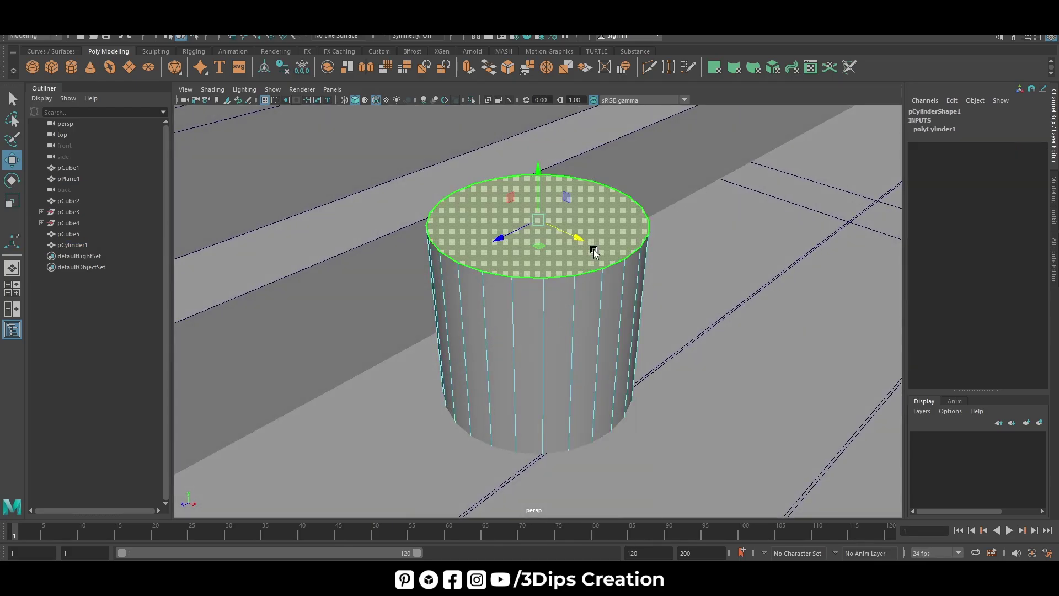
- Extrude the cylinder's top face upward in the front view
key(space)
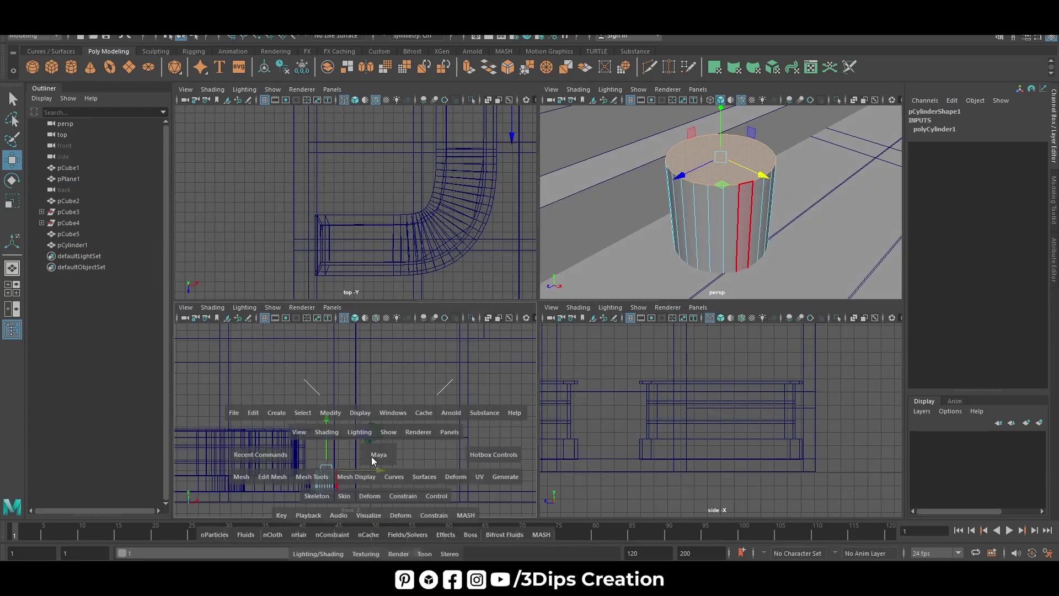
key(space)
mouse_move(481, 360)
mouse_down()
mouse_move(481, 378)
mouse_move(502, 290)
mouse_move(495, 327)
mouse_move(493, 315)
mouse_move(508, 331)
mouse_up()
key(ctrl+e)
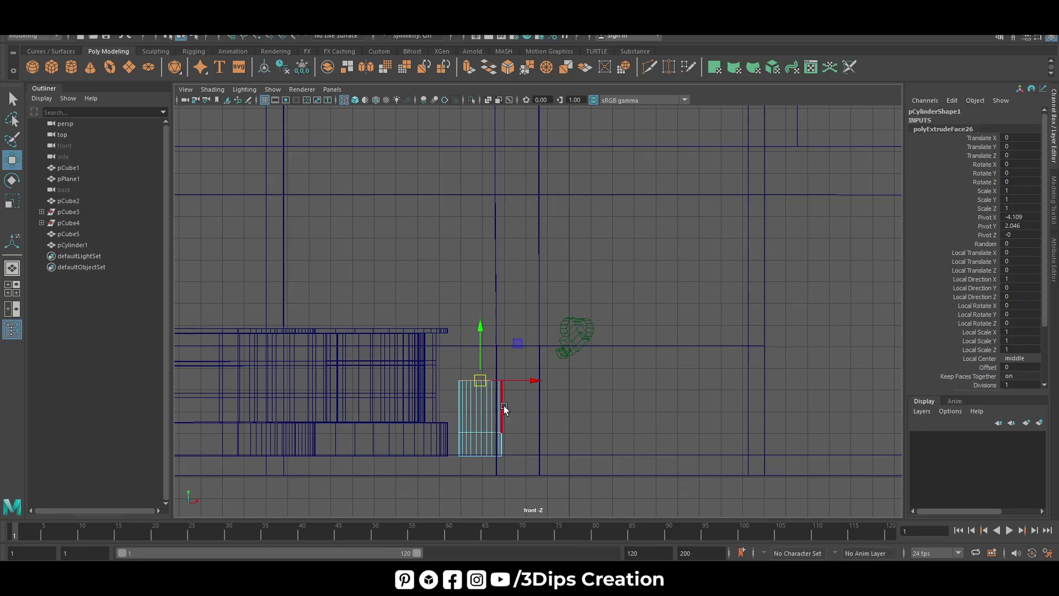
- Scale the upper vertex rows inward and lower the middle ring to flare the base
right_drag(521, 280, 481, 285)
drag(447, 422, 515, 439)
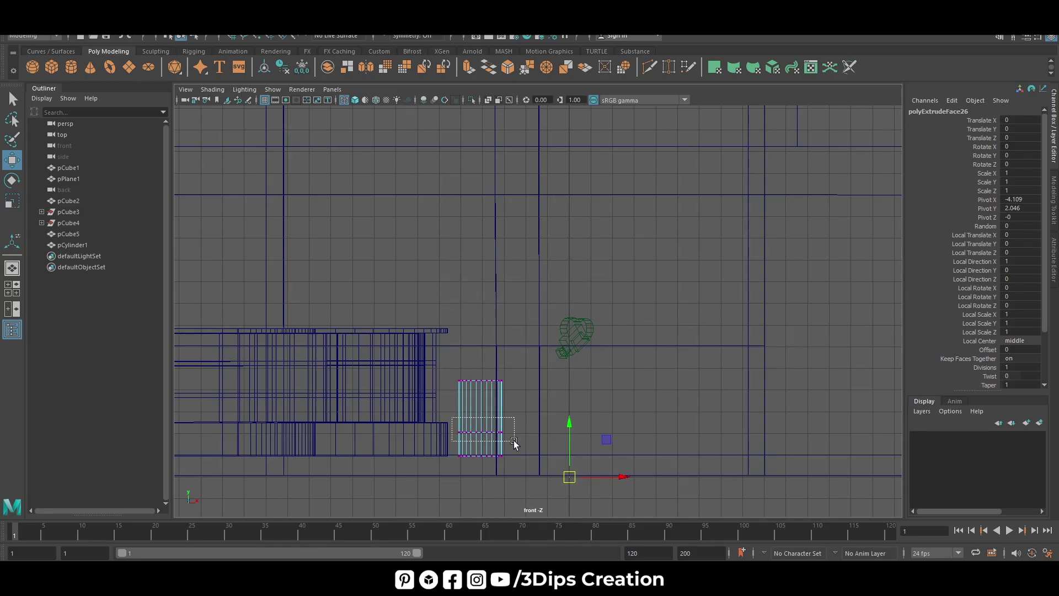
key(f)
key(r)
drag(593, 324, 593, 325)
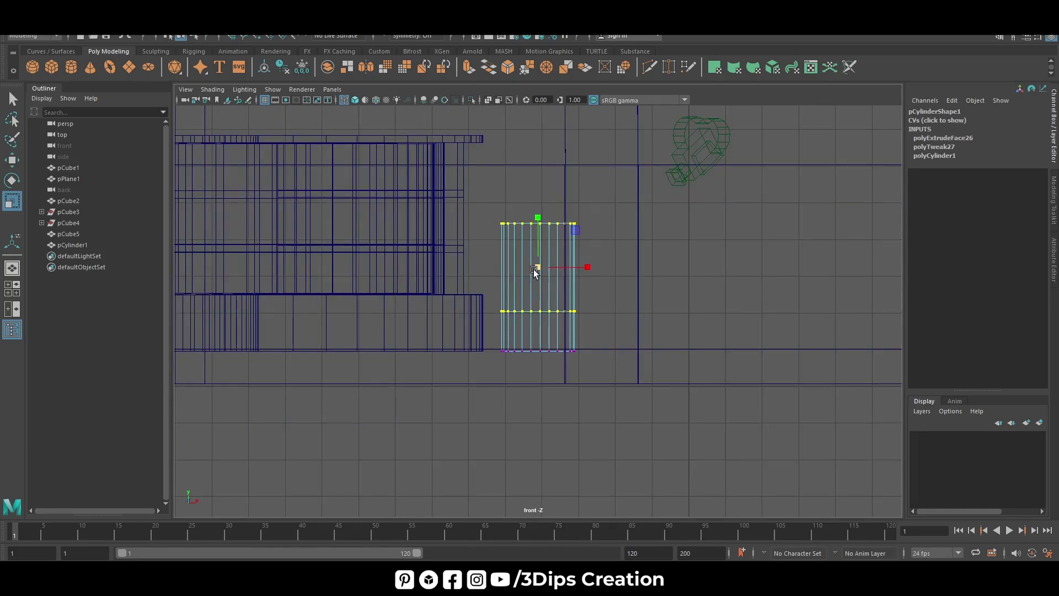
drag(534, 269, 488, 288)
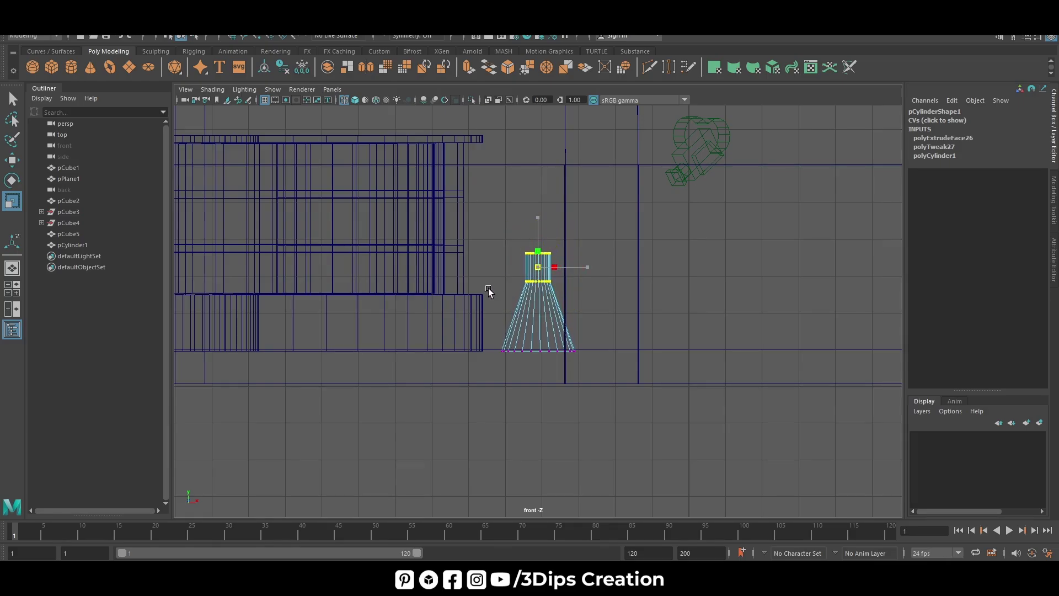
key(w)
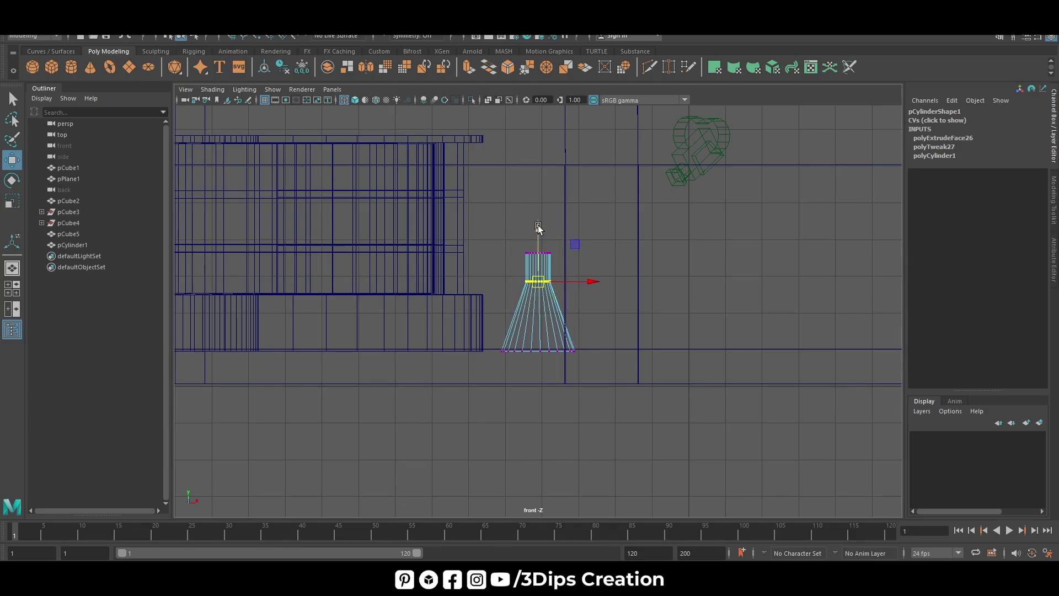
drag(539, 227, 560, 270)
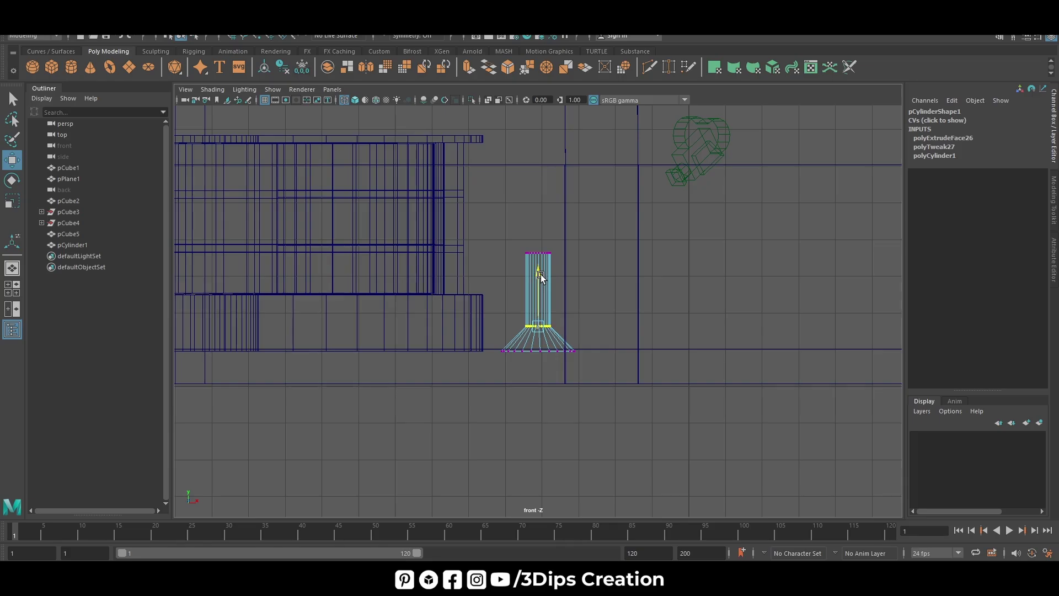
drag(520, 243, 563, 270)
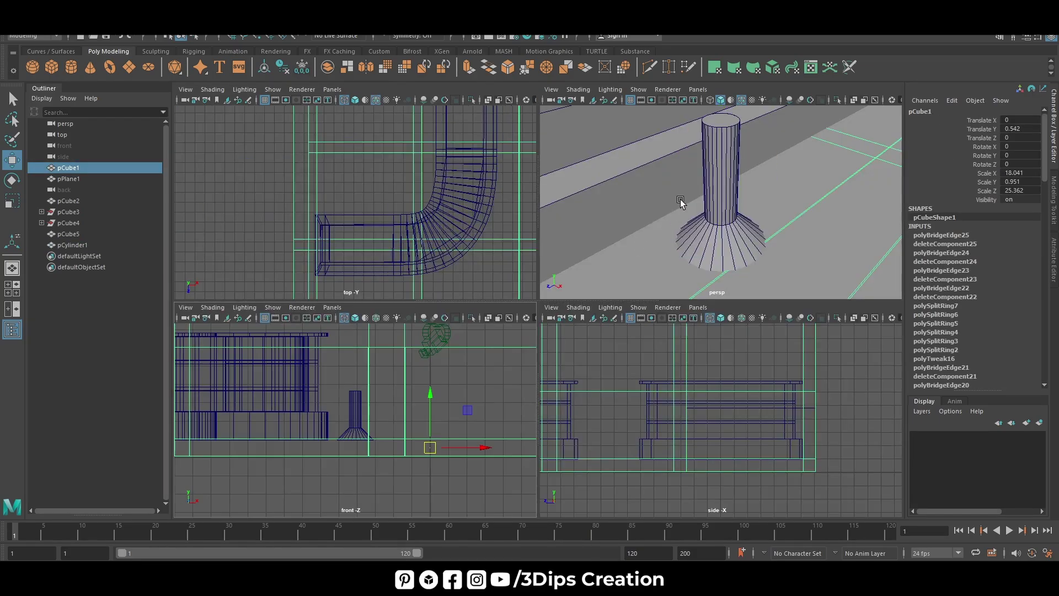
- Raise the stool base cylinder slightly in the perspective view
key(space)
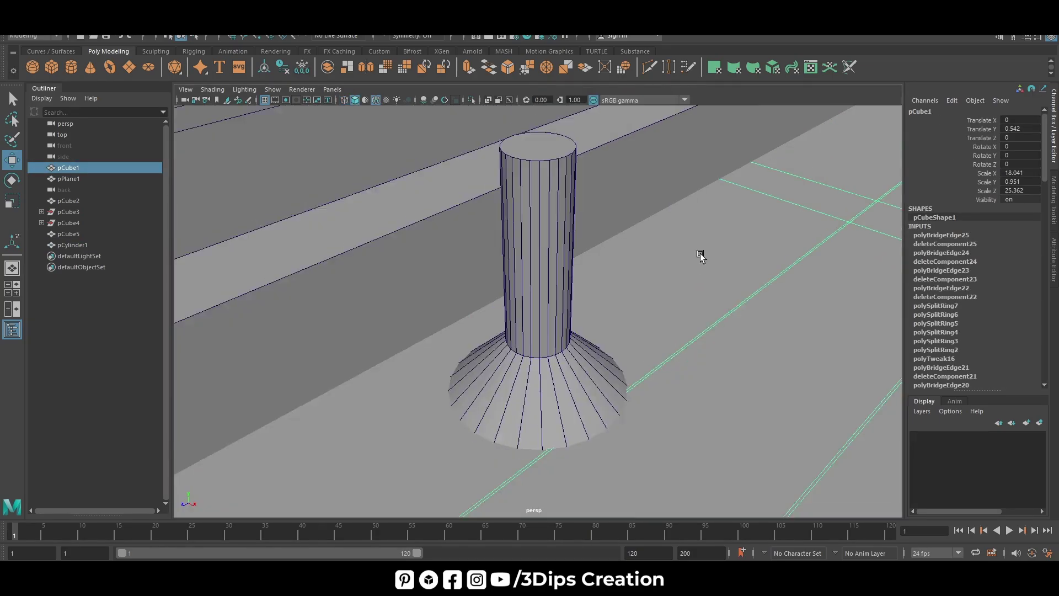
scroll(700, 253, down, 3)
alt+drag(679, 324, 594, 339)
click(539, 284)
key(f)
drag(539, 284, 549, 253)
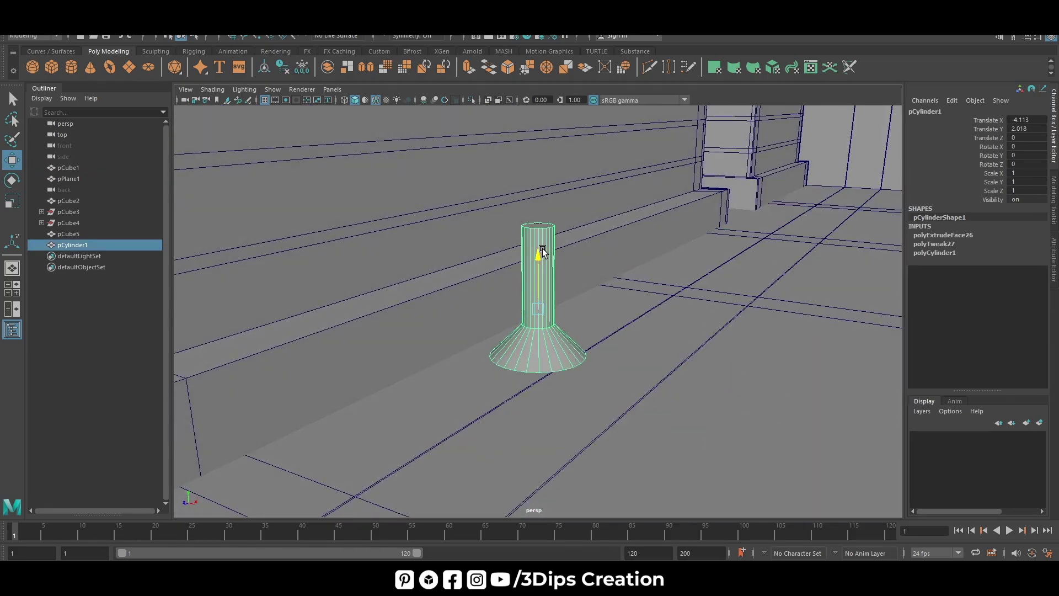
alt+right_drag(549, 253, 355, 206)
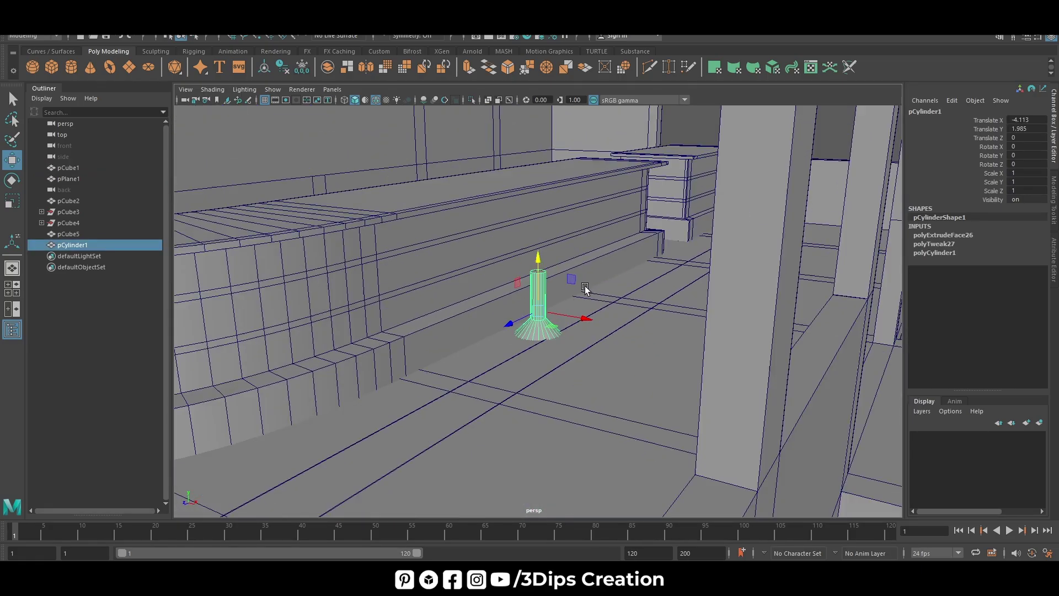
- Create a second cylinder and centre it just above the stool column
click(71, 67)
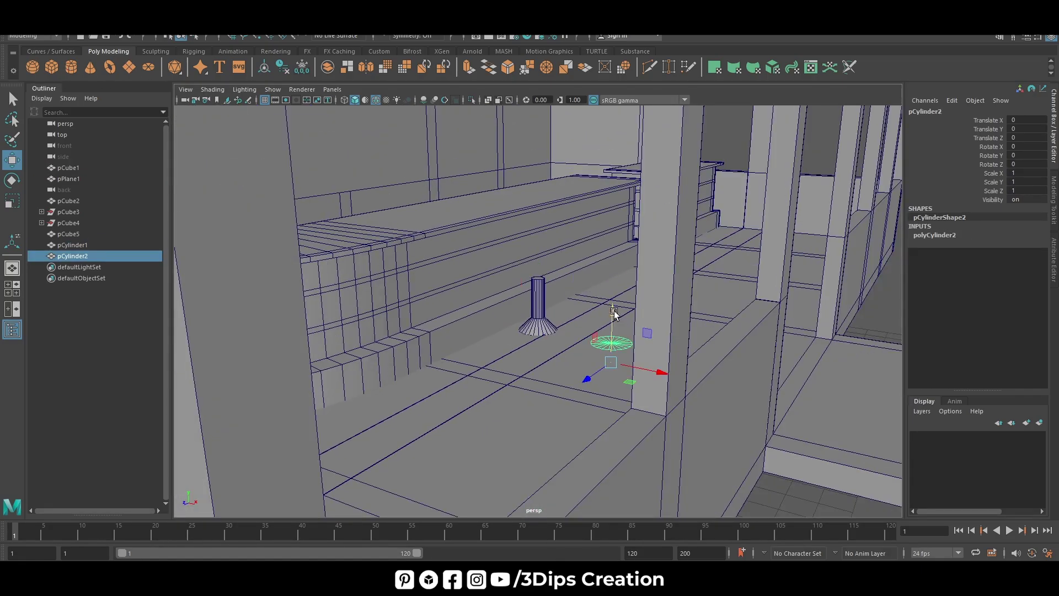
mouse_move(615, 311)
mouse_down()
mouse_move(610, 262)
mouse_move(554, 289)
mouse_move(577, 296)
mouse_move(339, 214)
mouse_up()
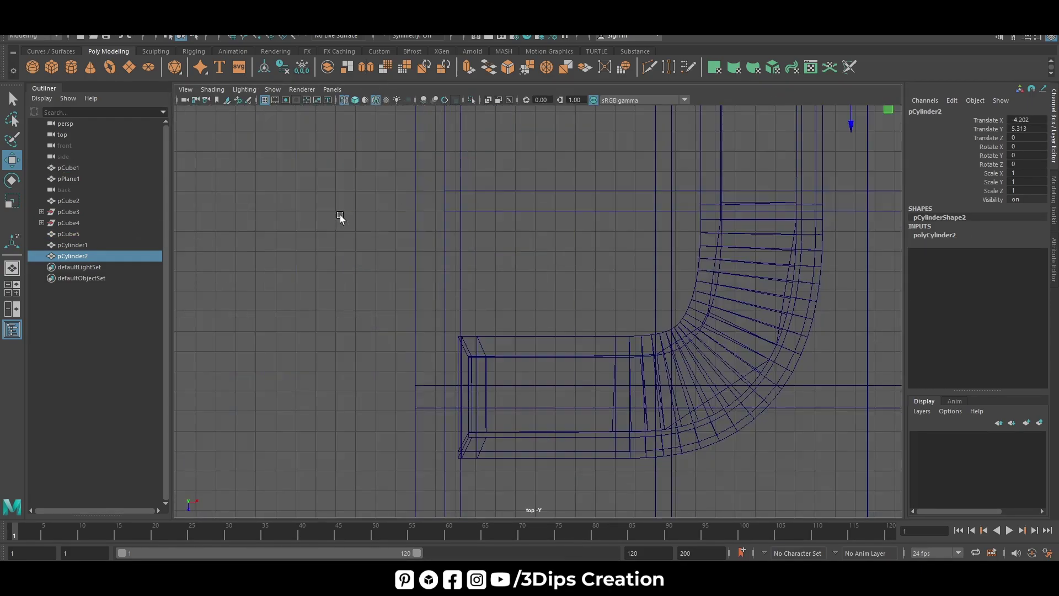
key(f)
drag(589, 307, 597, 313)
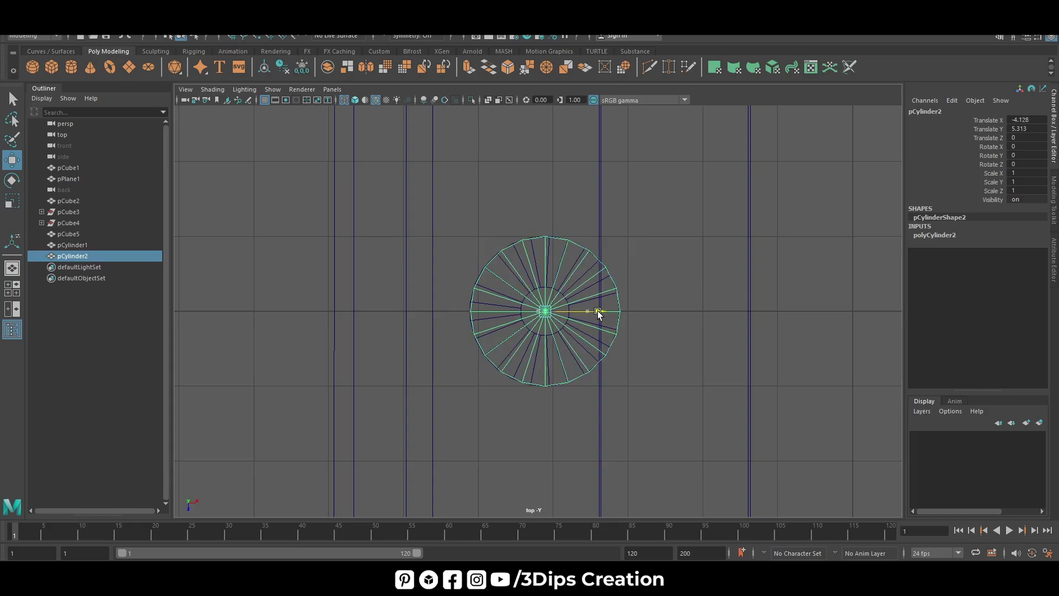
key(space)
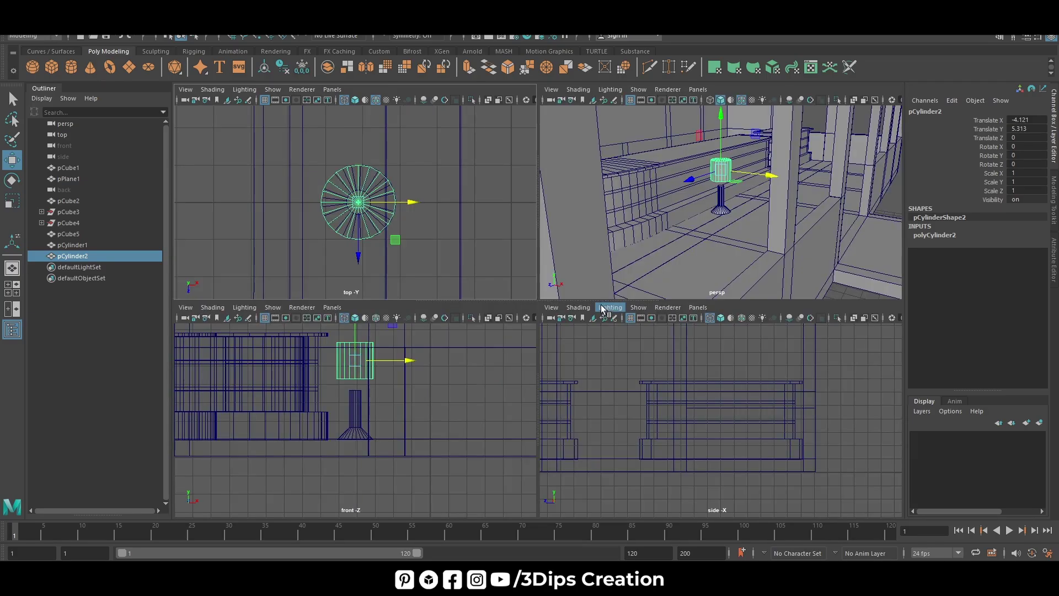
key(space)
drag(539, 143, 550, 174)
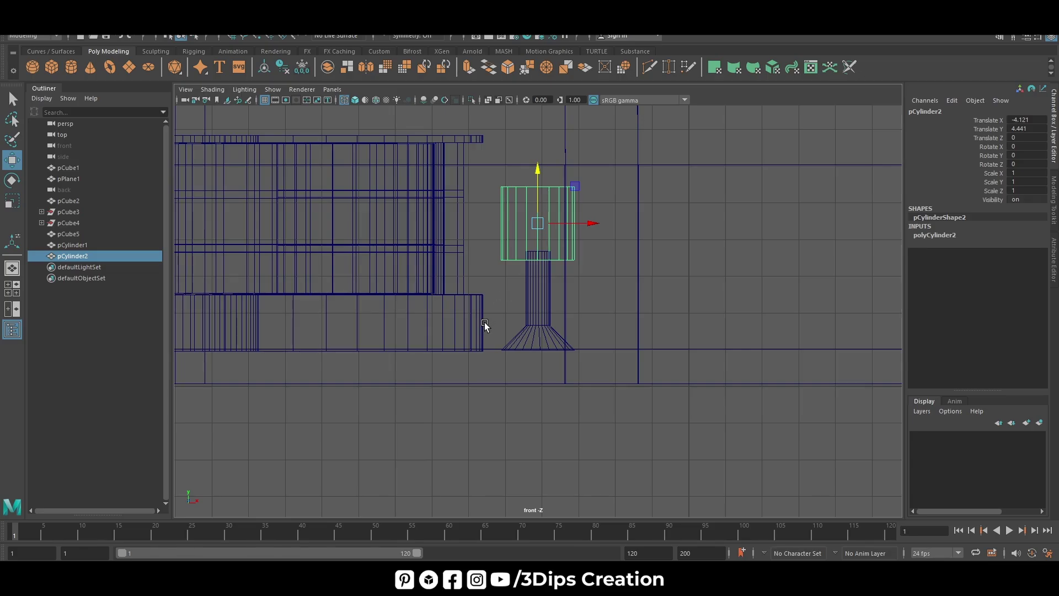
- Flatten the seat to Scale Y about 0.496 and settle it at Y 4.125
key(r)
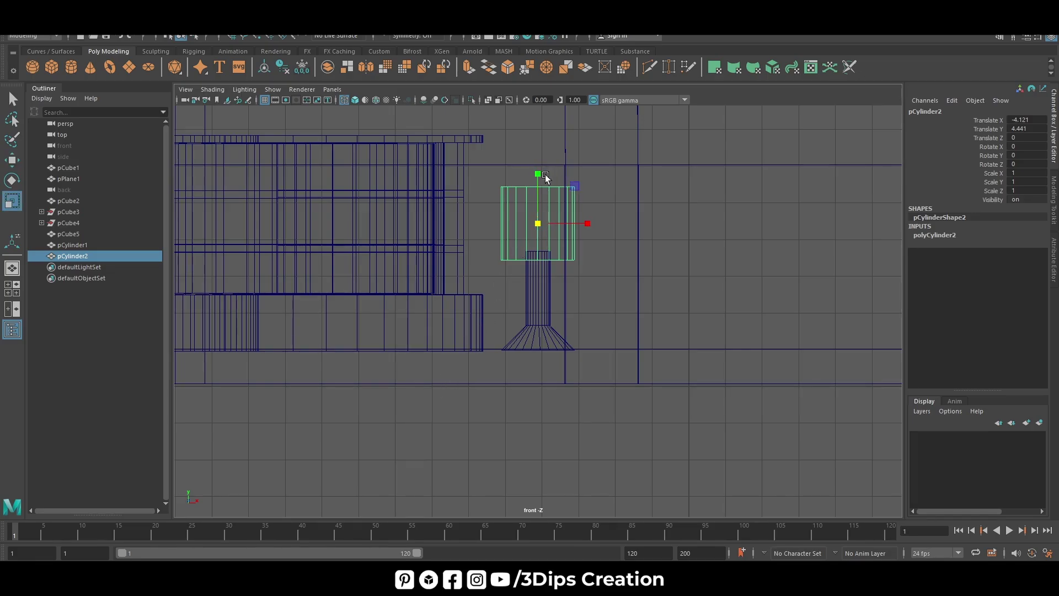
mouse_move(539, 173)
mouse_down()
mouse_move(554, 205)
mouse_move(539, 185)
mouse_up()
key(w)
key(r)
key(w)
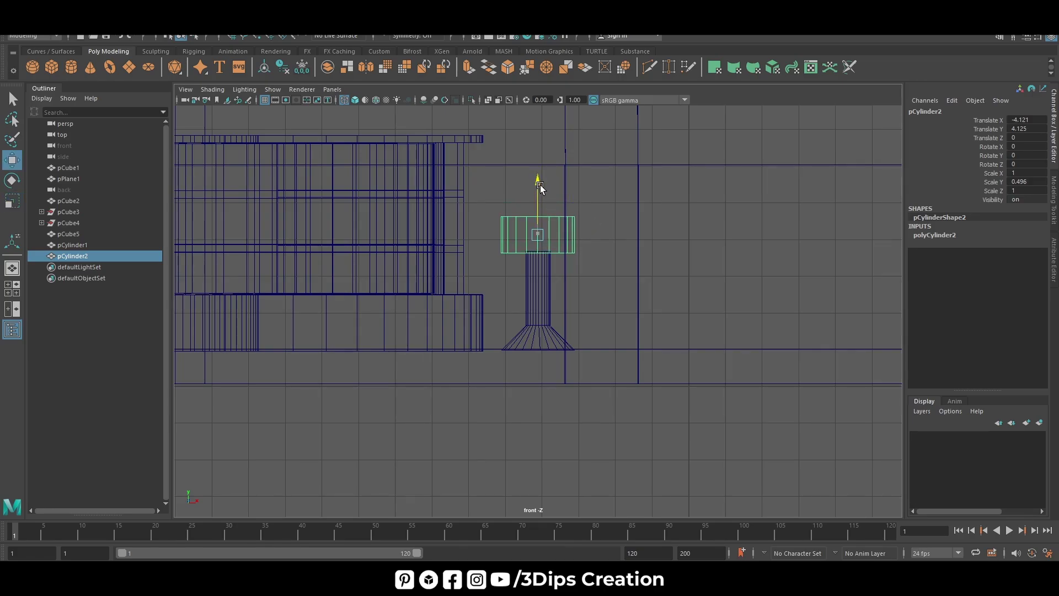
scroll(529, 245, up, 5)
scroll(537, 253, down, 3)
scroll(541, 275, up, 1)
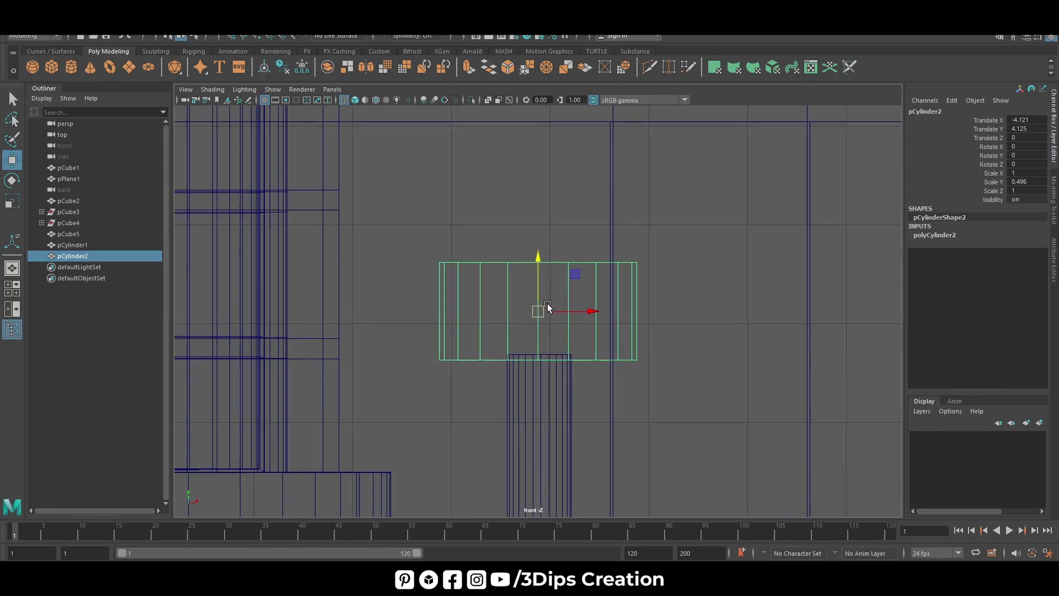
scroll(551, 300, up, 1)
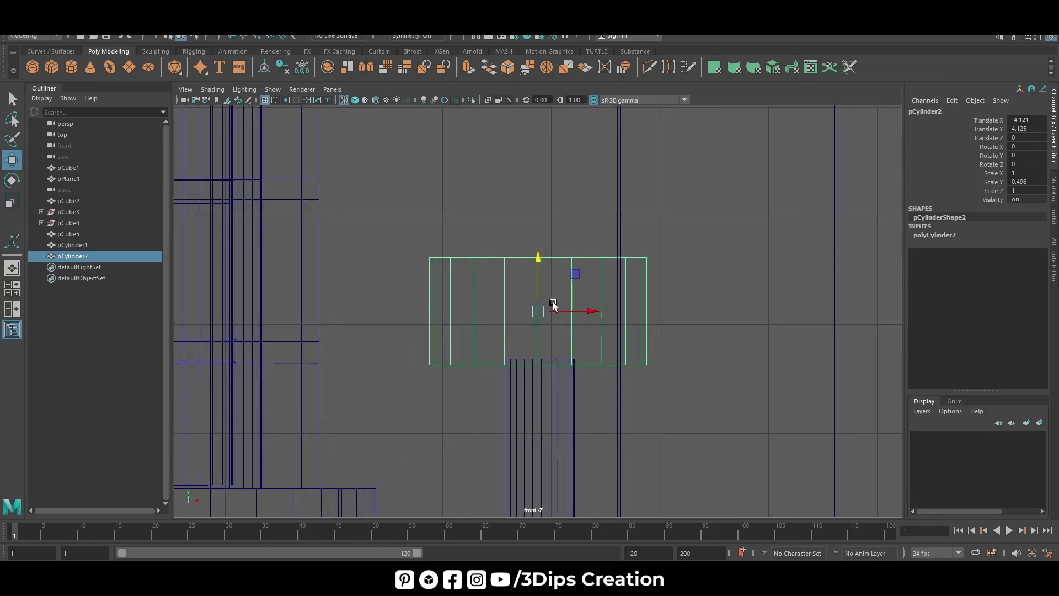
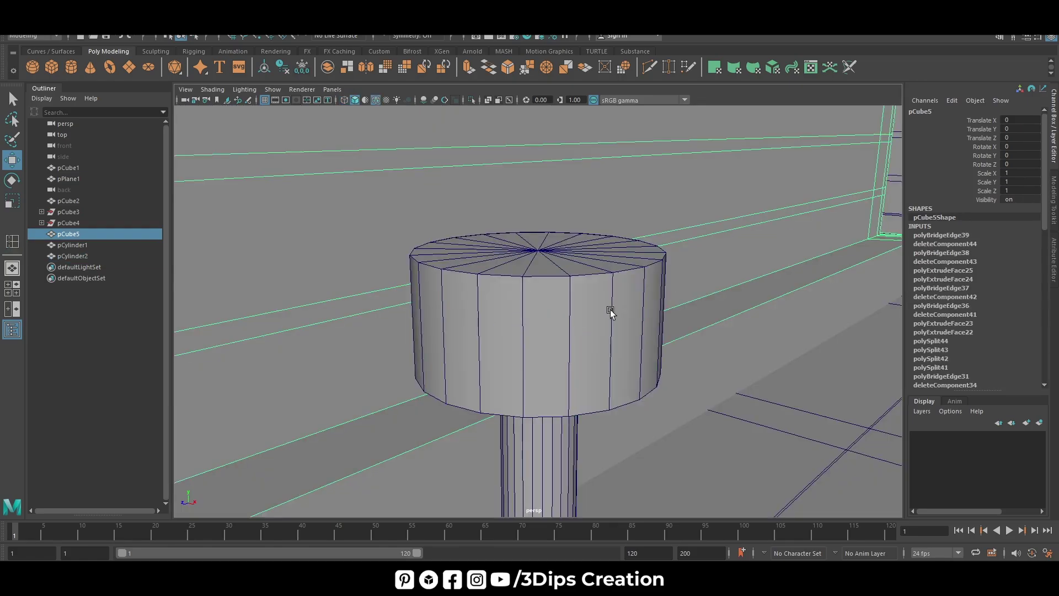
- Increase polyCylinder2's Subdivisions Axis count in the Channel Box
click(948, 237)
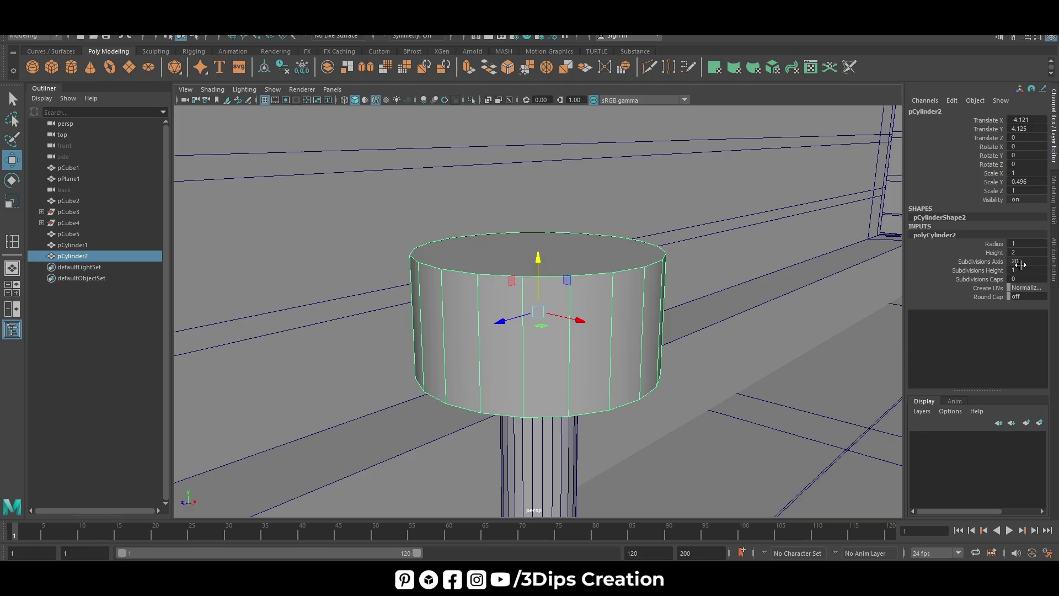
double_click(1021, 263)
text(0)
key(Return)
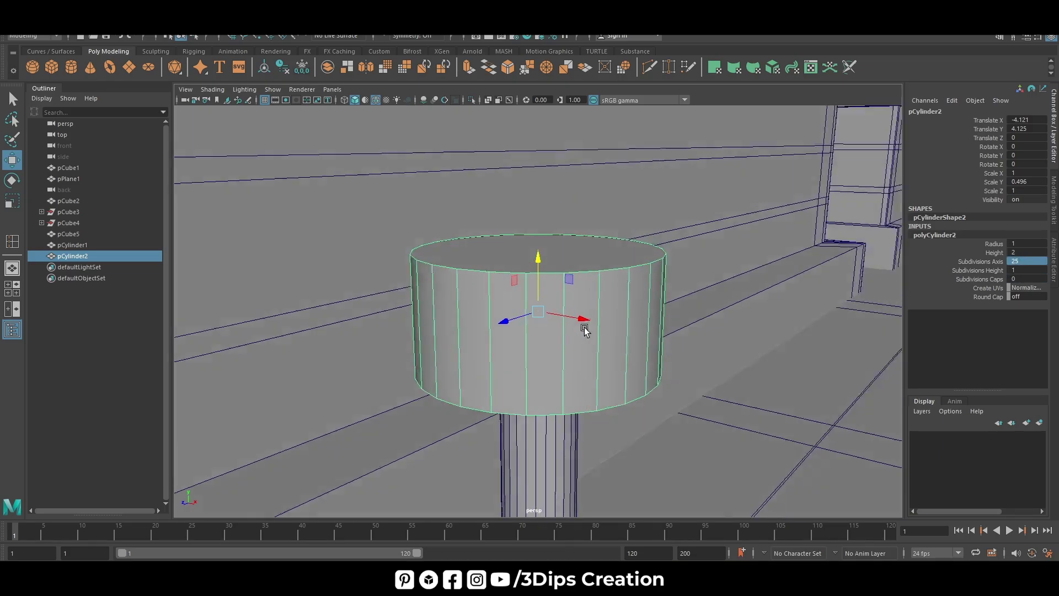
- Insert several evenly spaced horizontal edge loops around the stool-top cylinder
alt+drag(584, 319, 622, 354)
click(599, 313)
right_click(619, 291)
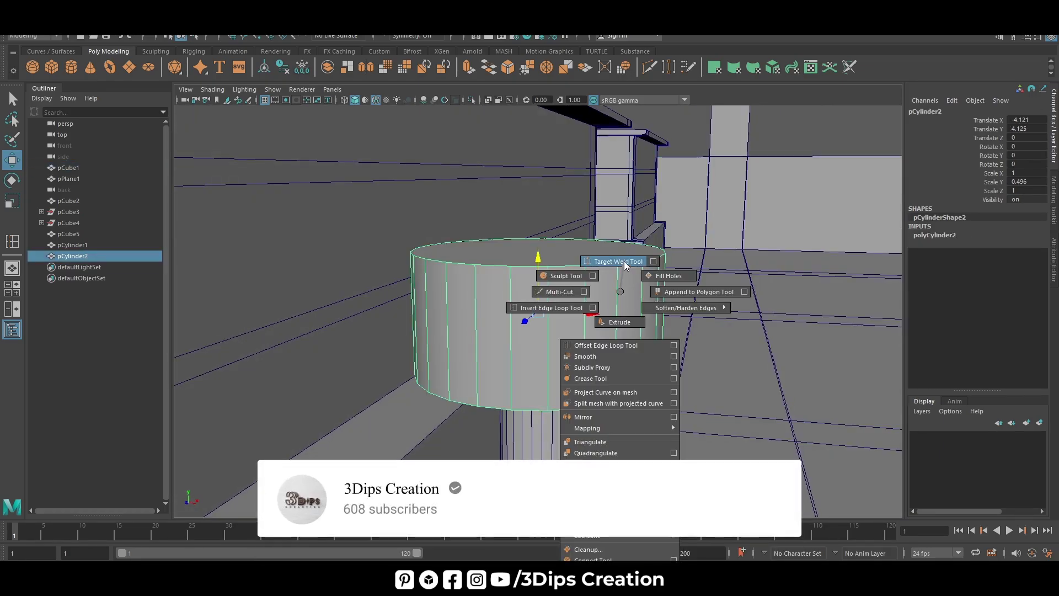
mouse_move(618, 295)
right_down()
mouse_move(615, 278)
mouse_move(595, 383)
right_up()
click(608, 309)
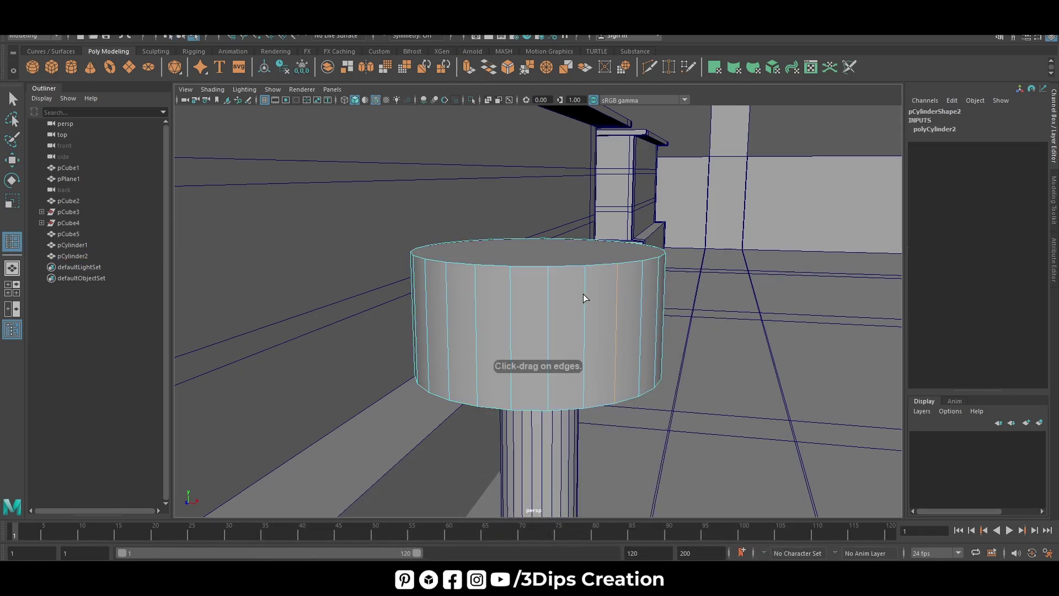
click(584, 293)
key(w)
- Select alternating horizontal face bands and start an extrude on them
alt+drag(595, 331, 600, 326)
right_drag(597, 280, 597, 323)
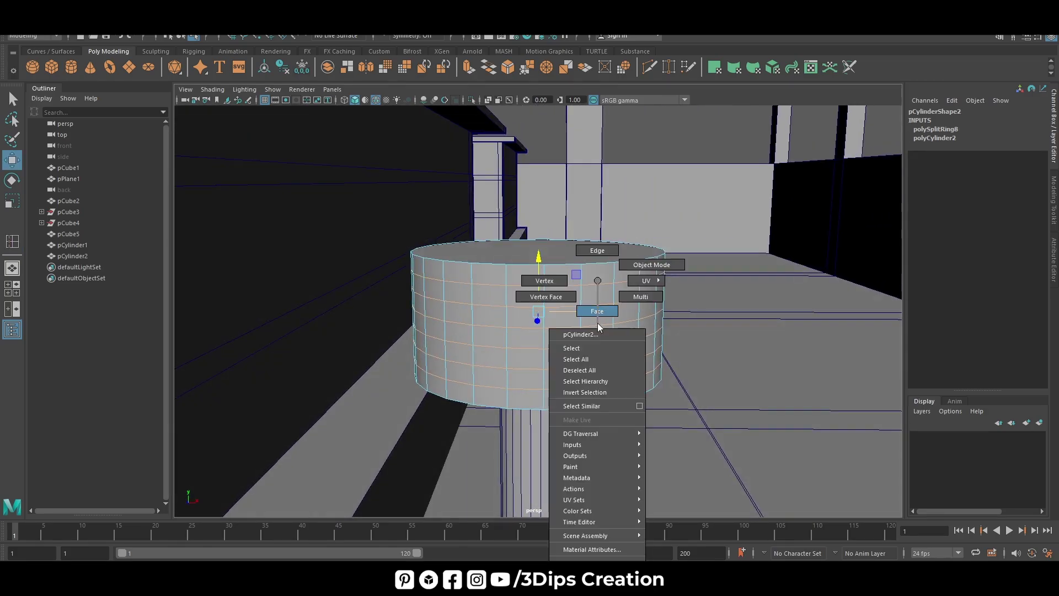
double_click(530, 381)
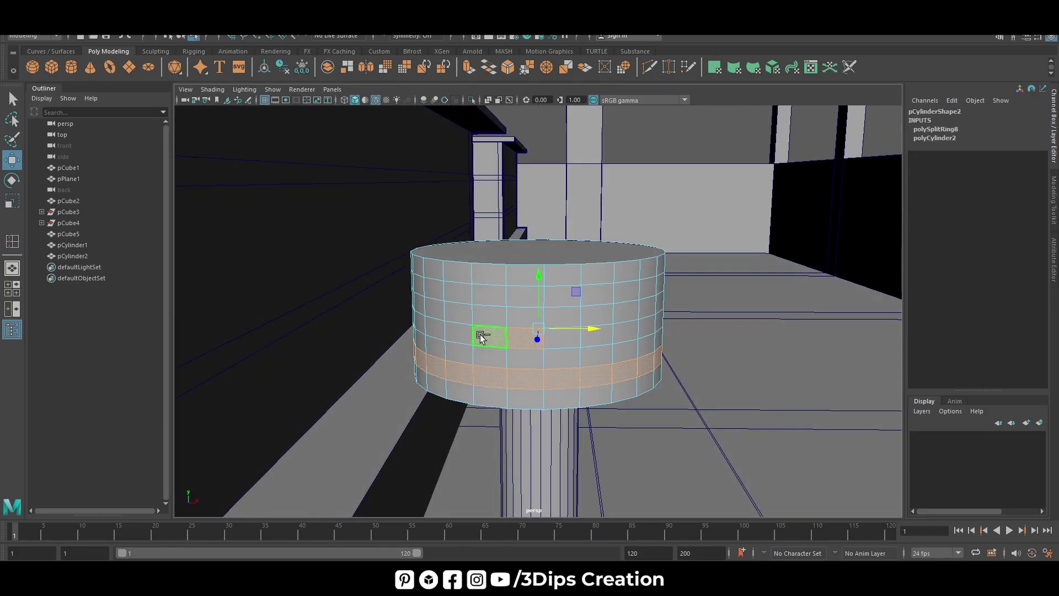
shift+double_click(466, 293)
alt+drag(688, 266, 640, 331)
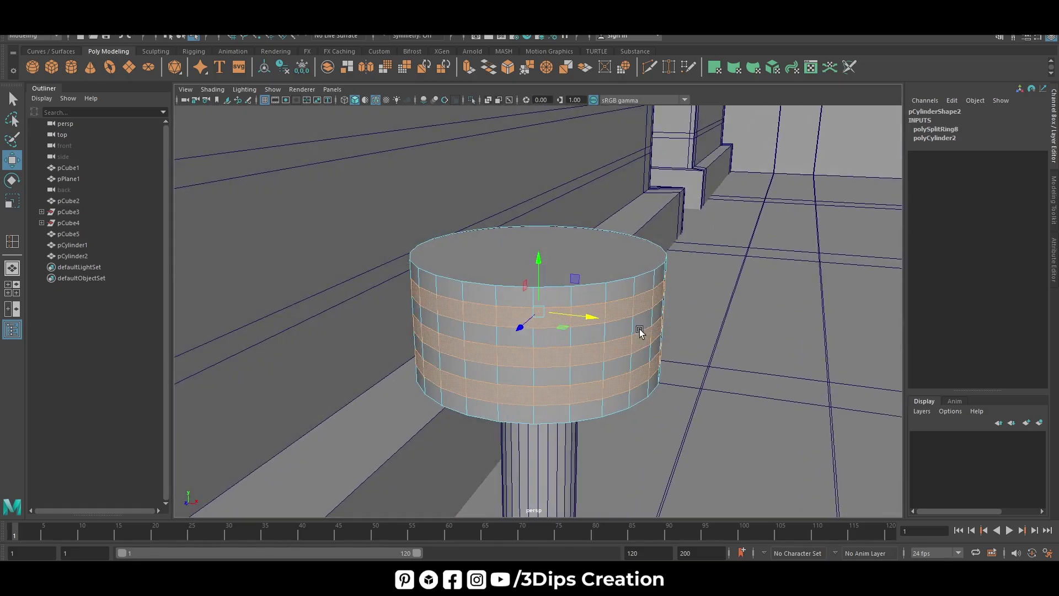
click(469, 67)
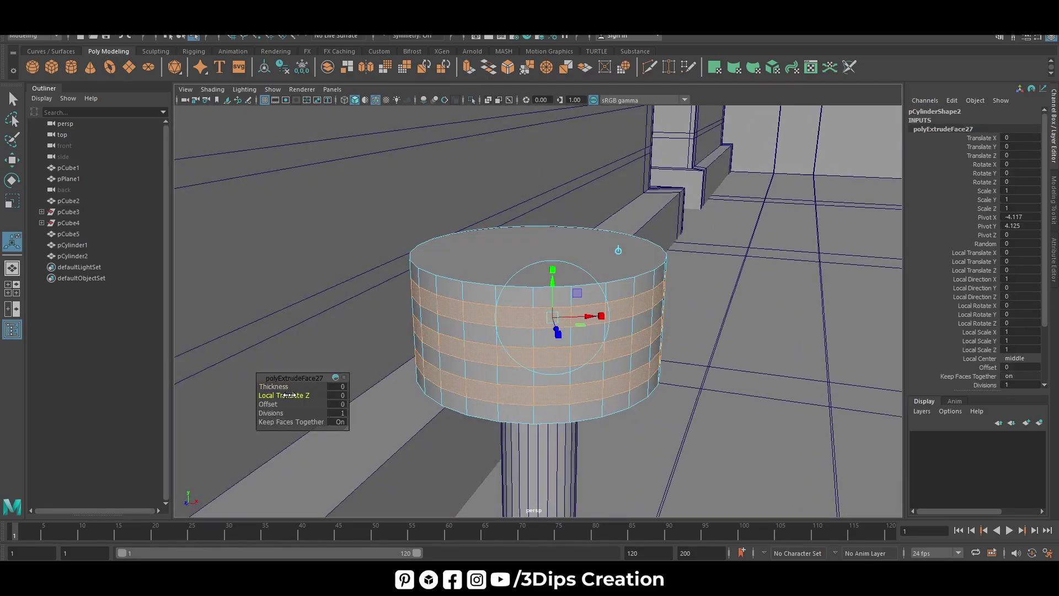
- Set the extrusion's Local Translate Z to about 0.05 so the bands form raised rings
drag(289, 395, 290, 395)
text(.2)
click(337, 396)
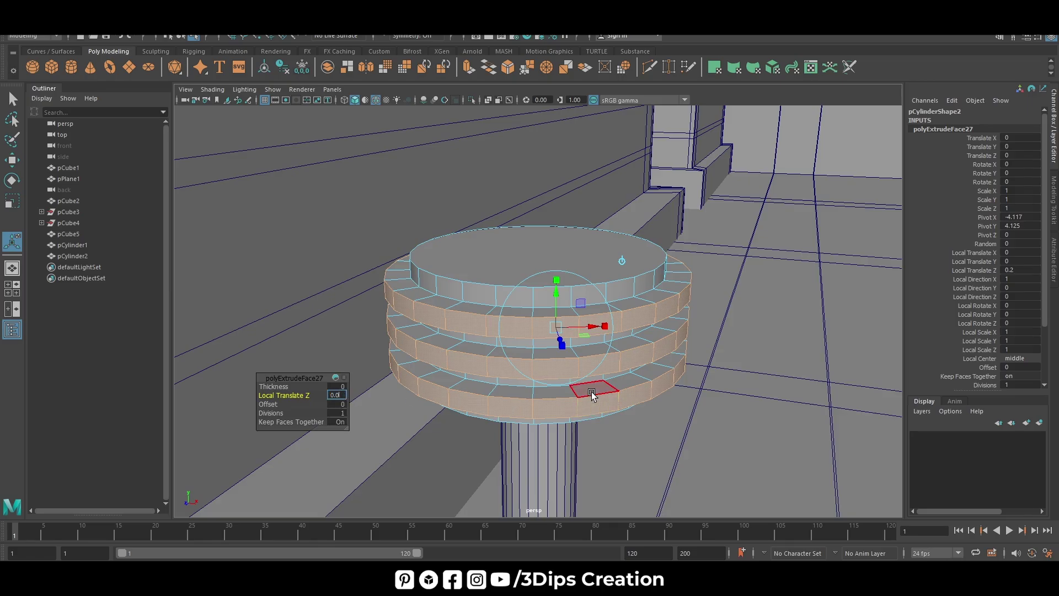
text(5)
key(Return)
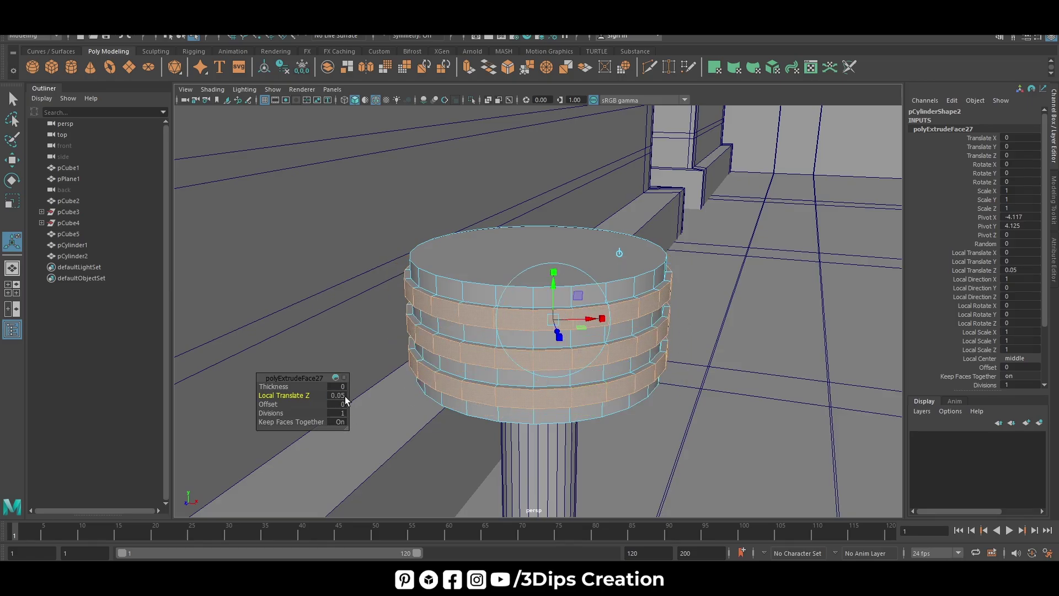
click(342, 396)
key(w)
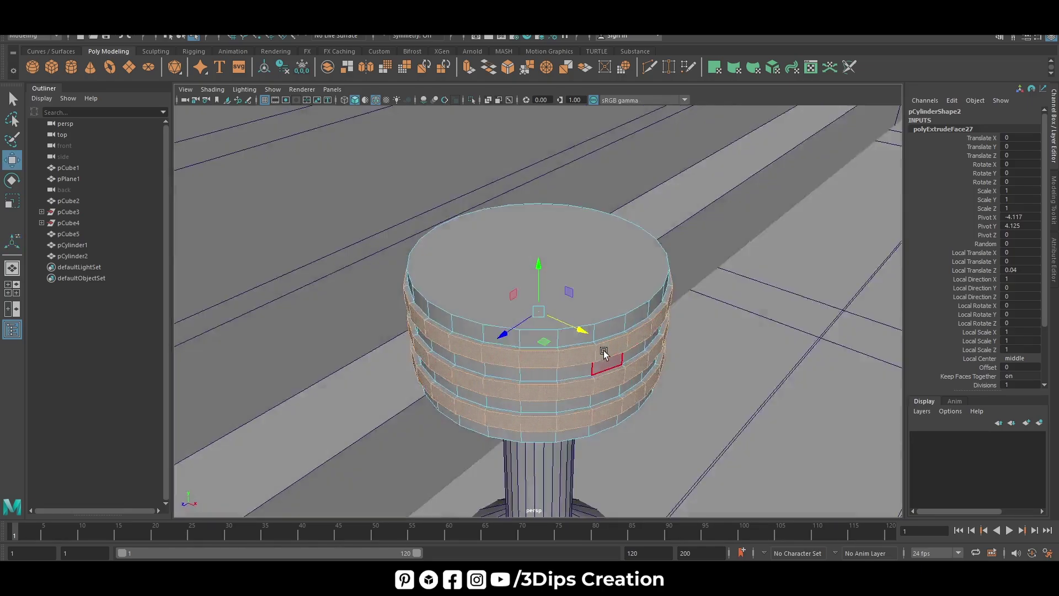
- Switch to edge mode and select an edge on a raised ring
mouse_move(604, 354)
alt+mouse_down()
mouse_move(565, 348)
mouse_move(526, 359)
alt+mouse_up()
right_drag(458, 287, 457, 251)
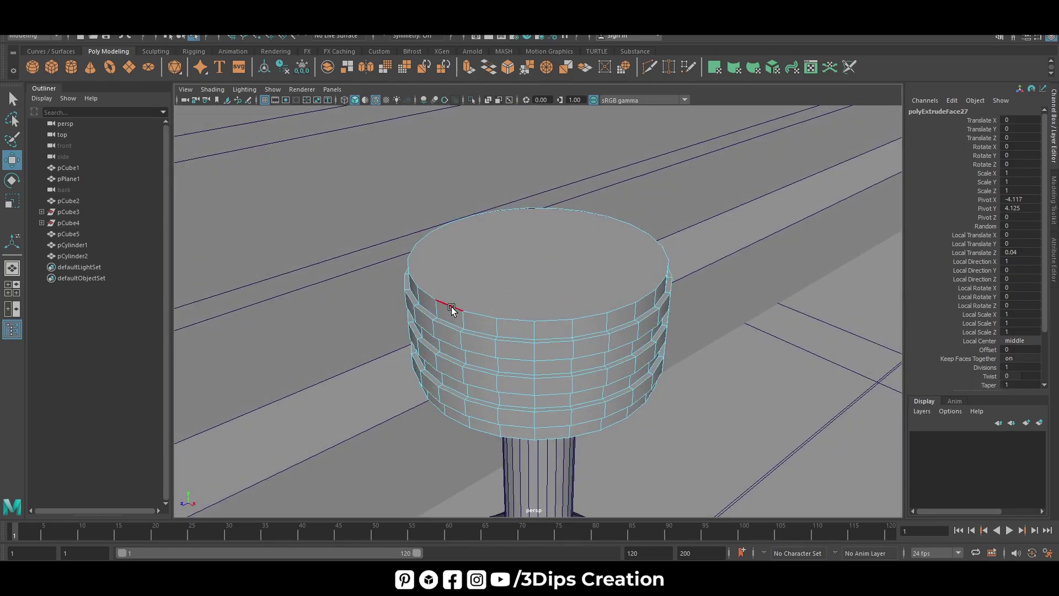
click(451, 308)
- Bevel the first ring edge loop, raising its segment count
double_click(485, 339)
alt+drag(485, 339, 534, 345)
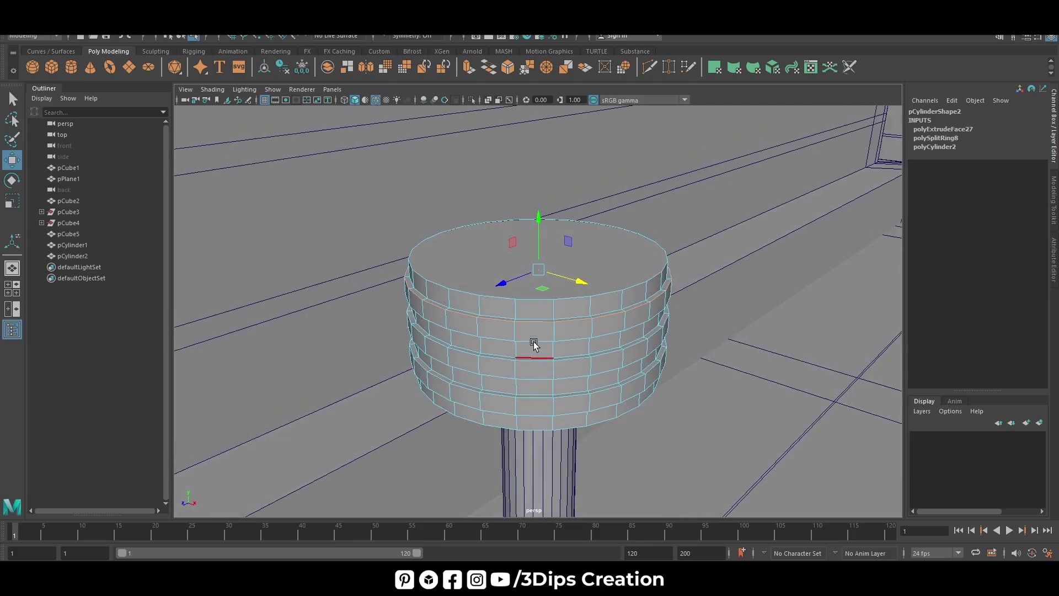
shift+right_click(528, 320)
click(573, 320)
scroll(558, 330, up, 2)
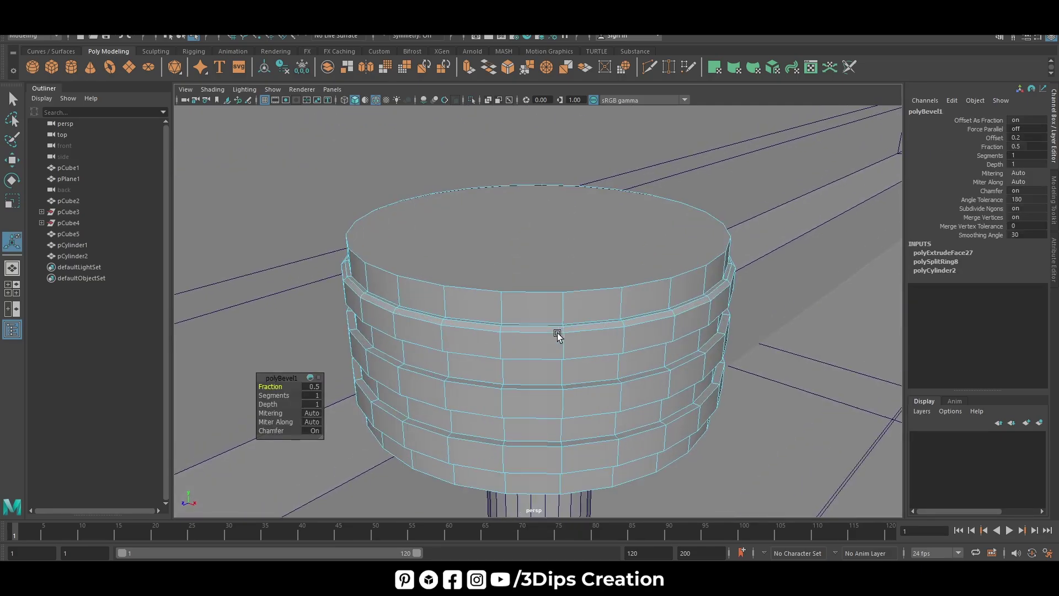
scroll(557, 333, up, 2)
mouse_move(280, 396)
mouse_down()
mouse_move(278, 383)
mouse_move(291, 396)
mouse_up()
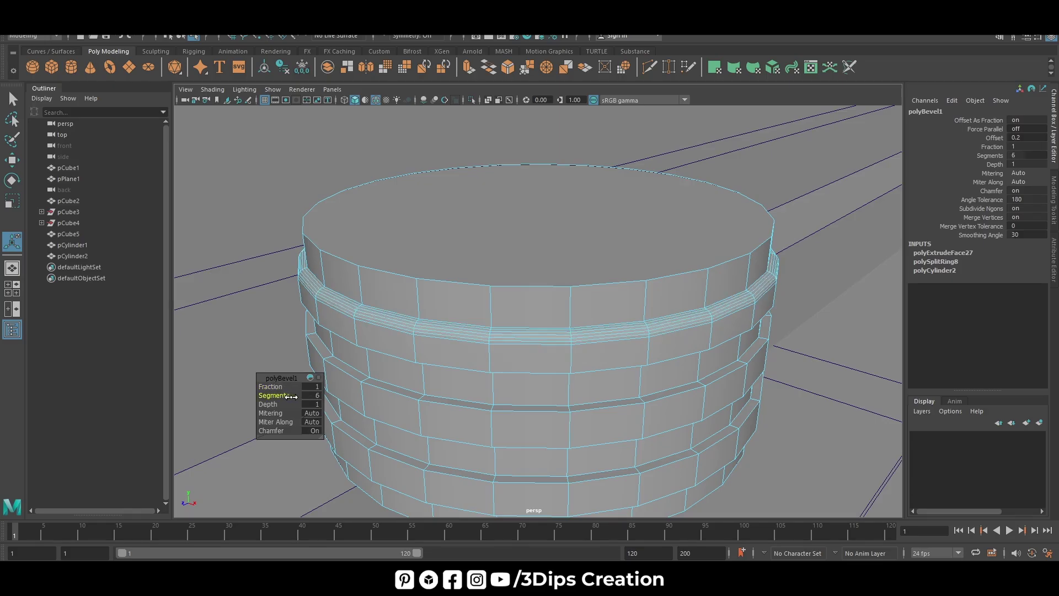
key(w)
- Bevel another ring edge loop with fraction 1 and 6 segments
alt+drag(415, 366, 494, 319)
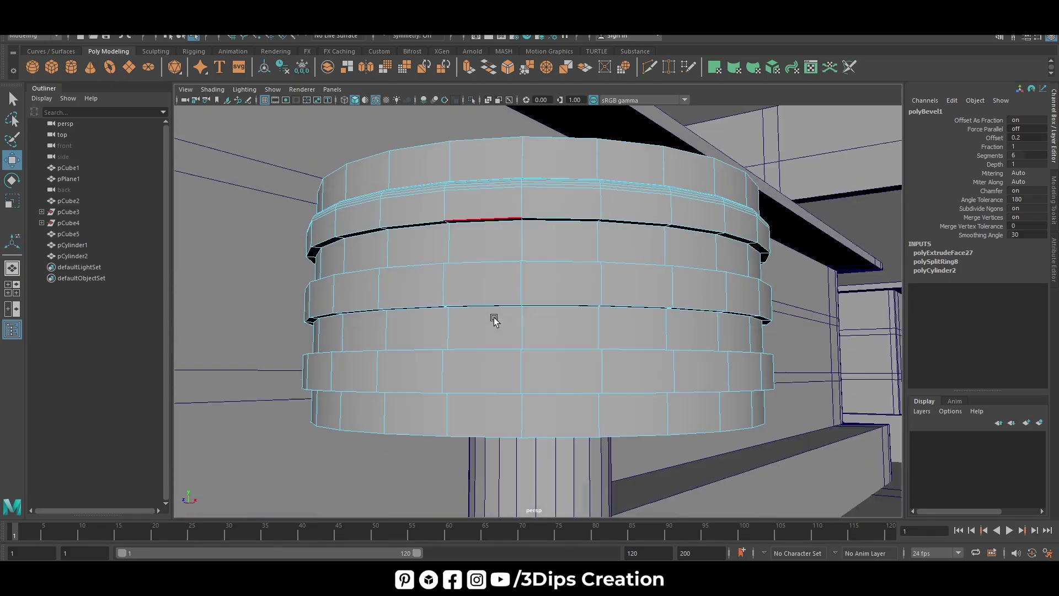
double_click(467, 221)
shift+right_drag(524, 227, 516, 240)
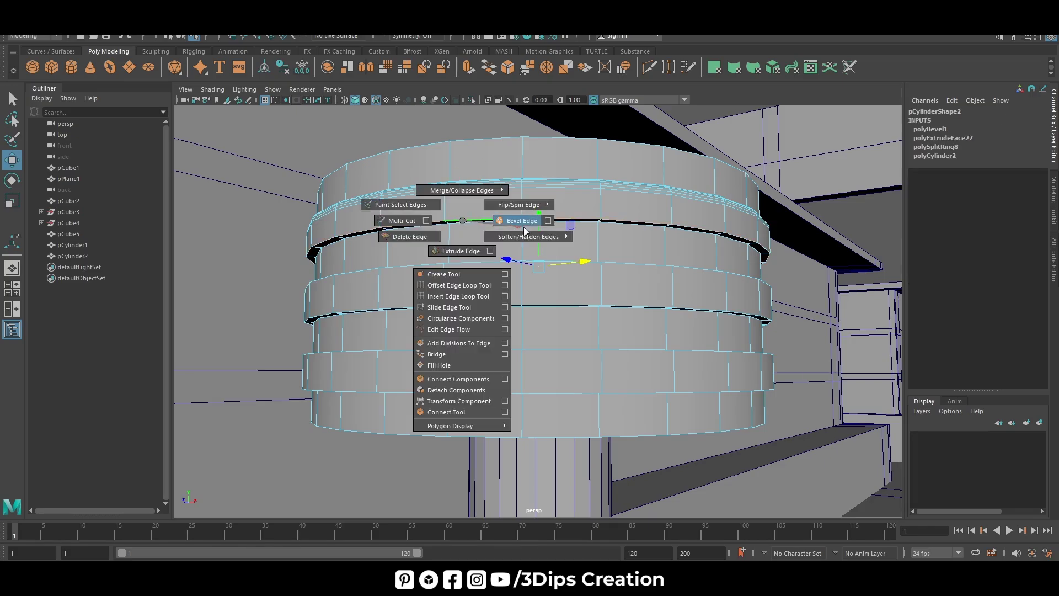
alt+drag(516, 239, 461, 288)
drag(275, 386, 296, 404)
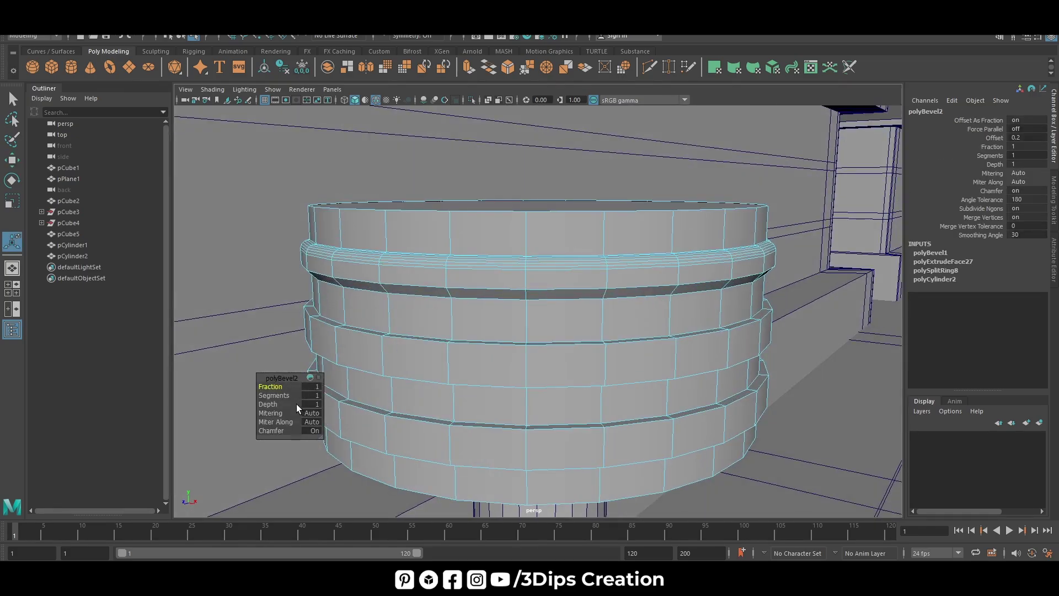
text(6)
key(Return)
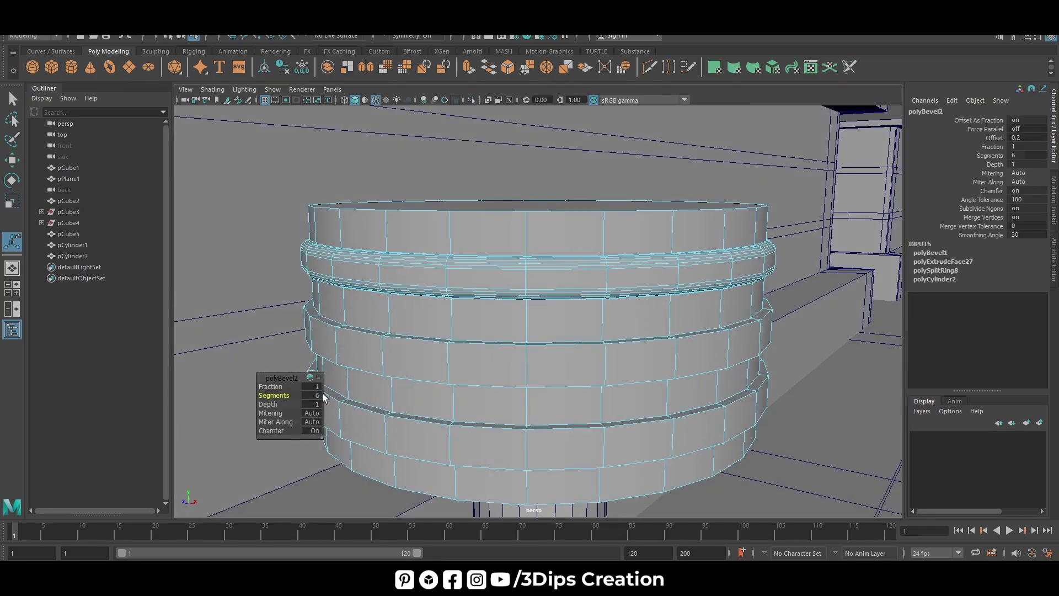
key(w)
- Bevel the two remaining lower ring edge loops with fraction 1 and 6 segments
alt+drag(385, 303, 457, 307)
double_click(430, 396)
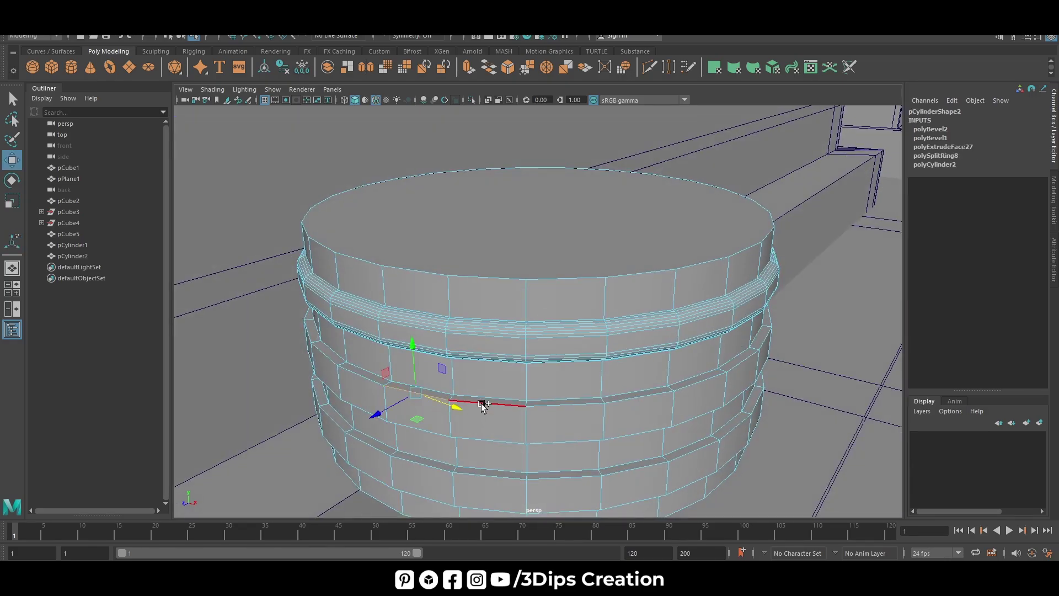
mouse_move(484, 441)
alt+mouse_down()
mouse_move(463, 267)
mouse_move(399, 415)
alt+mouse_up()
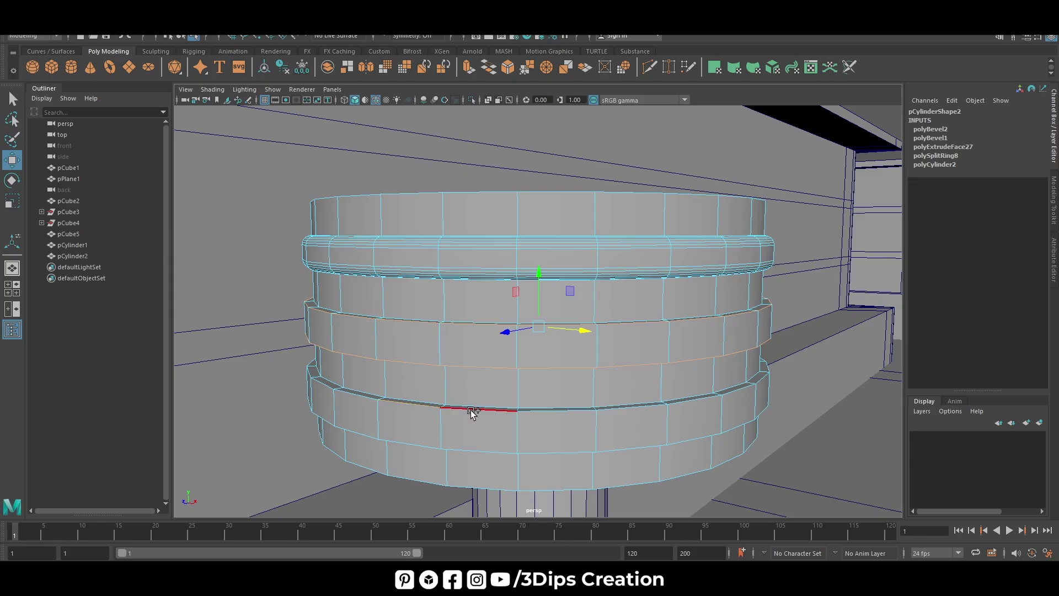
mouse_move(470, 428)
alt+mouse_down()
mouse_move(430, 234)
mouse_move(585, 260)
alt+mouse_up()
shift+double_click(475, 209)
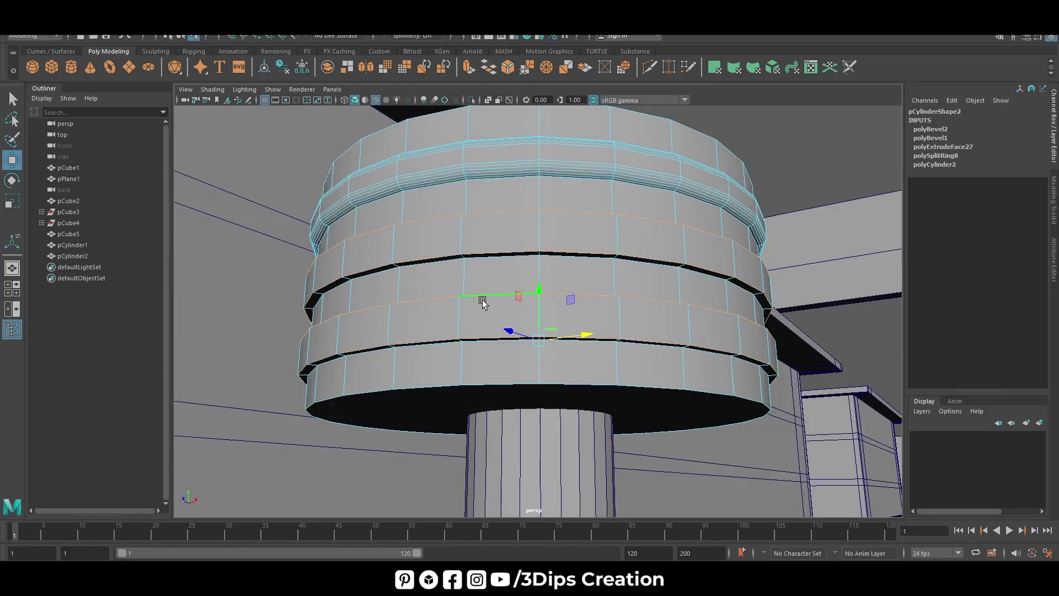
shift+right_drag(484, 300, 535, 300)
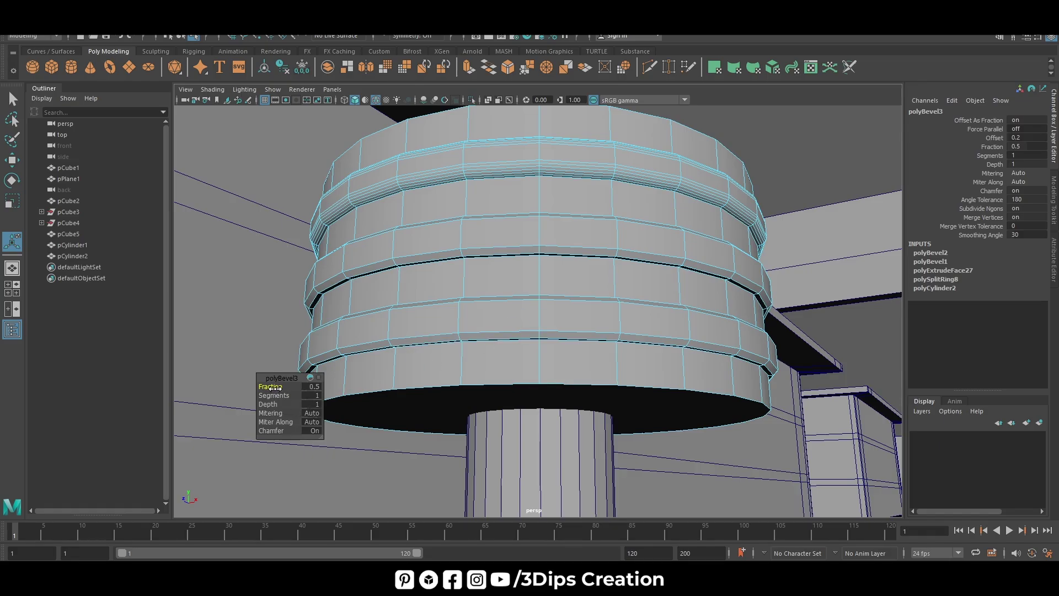
drag(274, 387, 318, 392)
text(6)
key(Return)
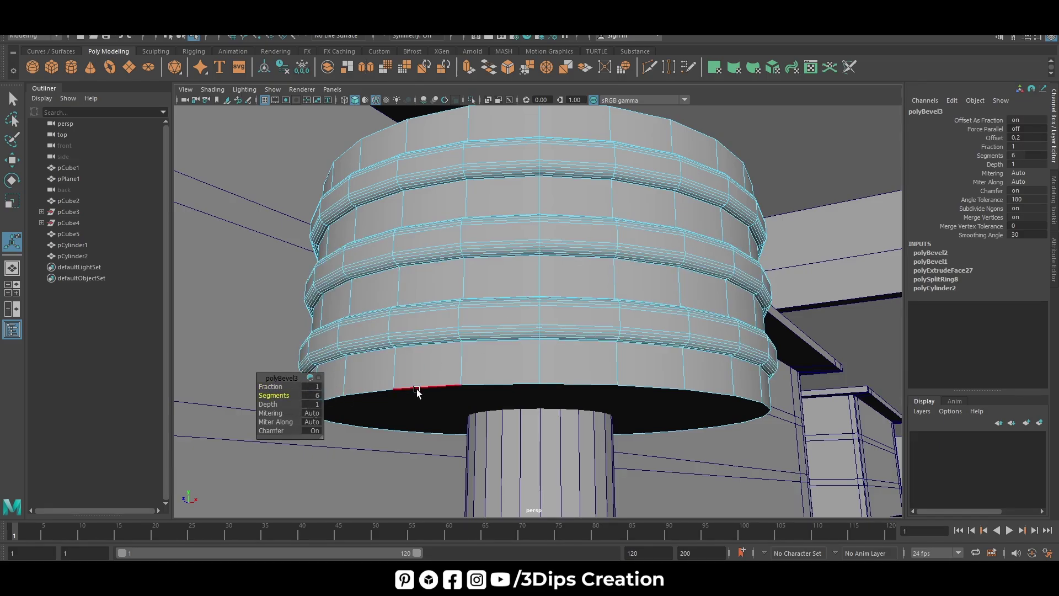
key(w)
mouse_move(463, 354)
alt+mouse_down()
mouse_move(507, 347)
mouse_move(591, 264)
mouse_move(557, 316)
mouse_move(541, 270)
alt+mouse_up()
- In vertex mode in the front view, select and lower the barrel's top vertex rows
right_click(572, 231)
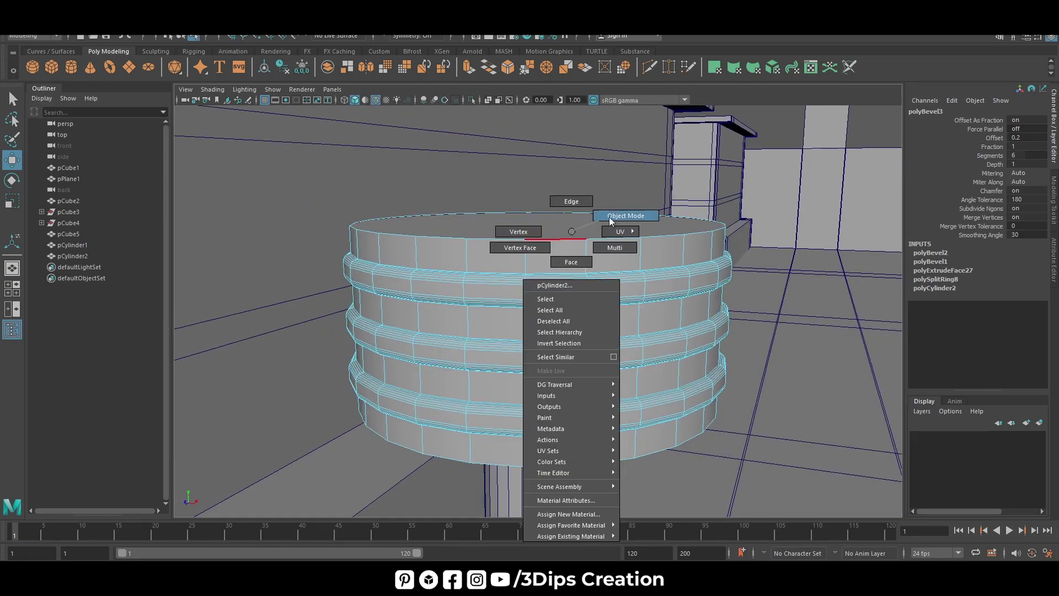
click(518, 231)
key(space)
key(space)
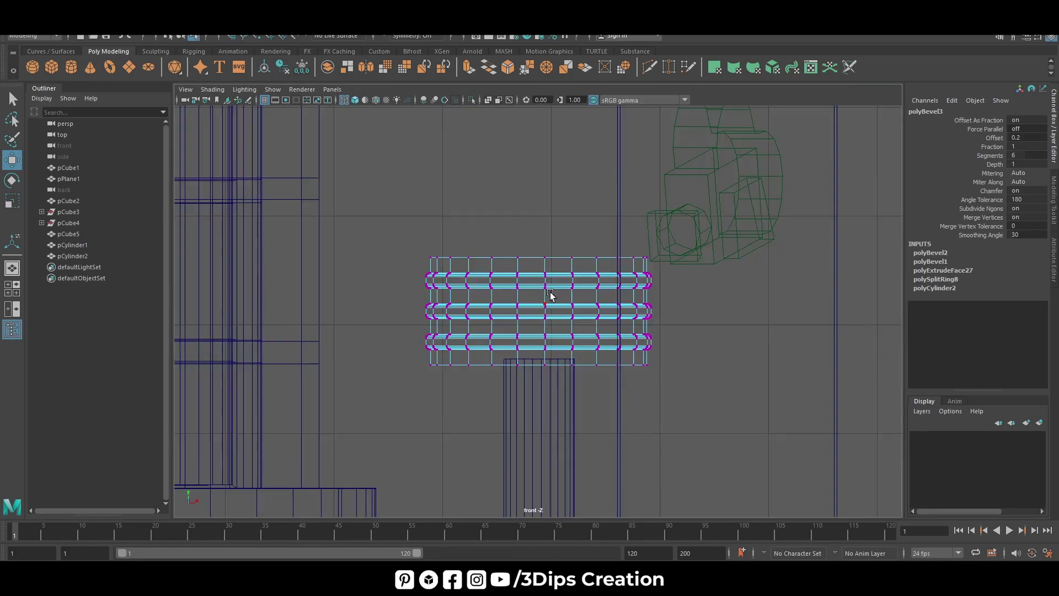
drag(399, 234, 669, 290)
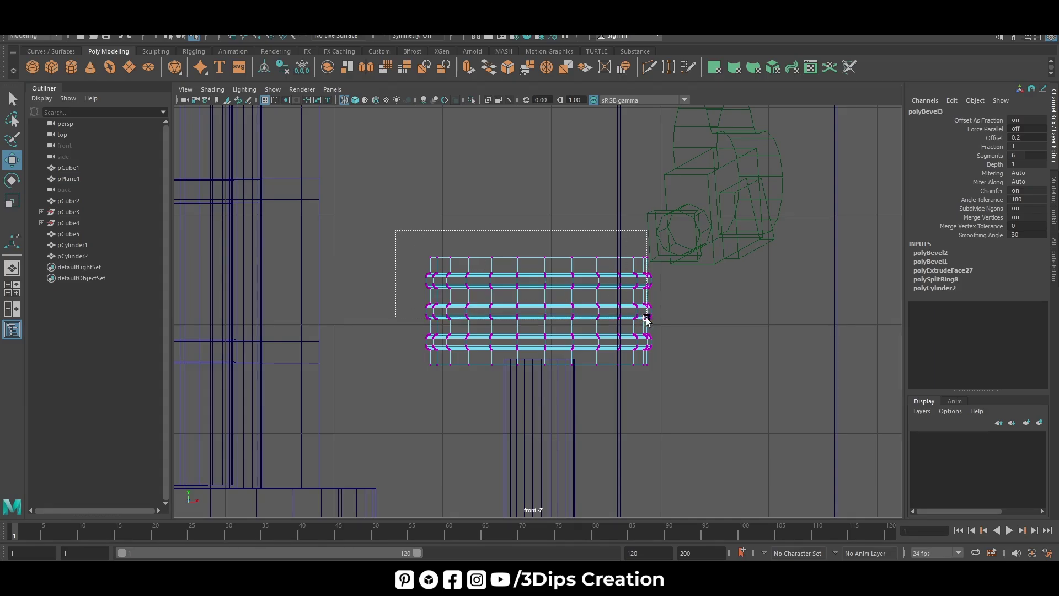
drag(669, 260, 644, 261)
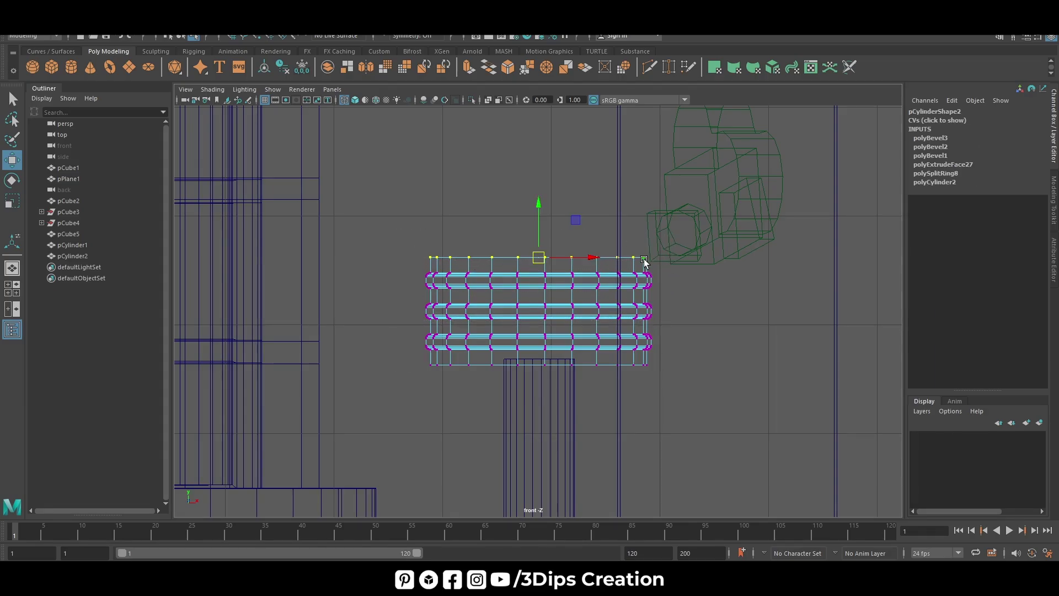
drag(546, 207, 546, 218)
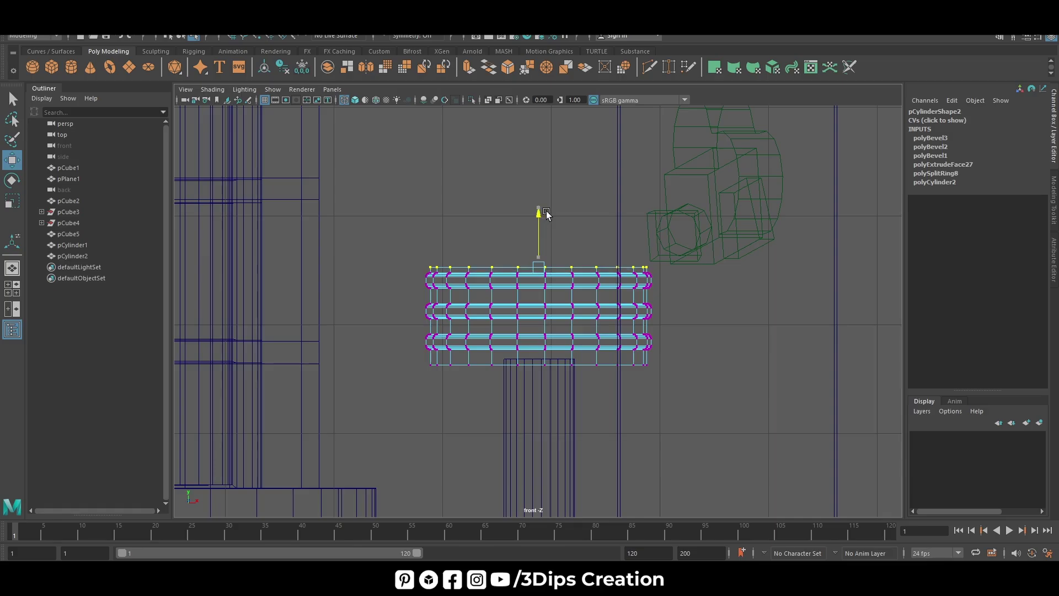
drag(404, 241, 623, 293)
- Move the selected vertex rows further down so the rings sit closer together
scroll(664, 296, up, 5)
scroll(595, 330, down, 8)
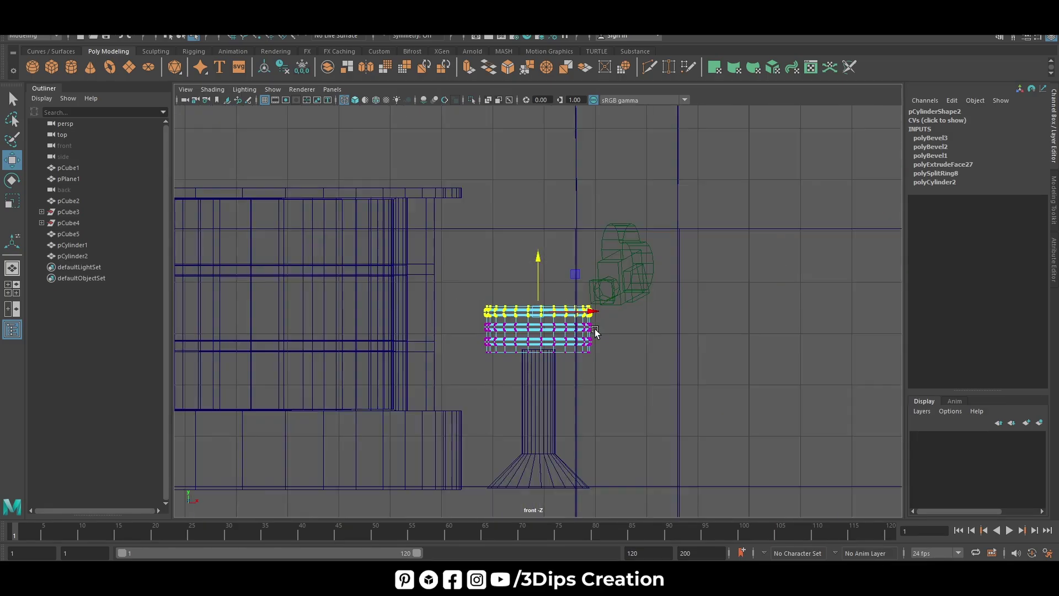
scroll(590, 331, up, 2)
scroll(590, 331, up, 3)
scroll(554, 268, up, 2)
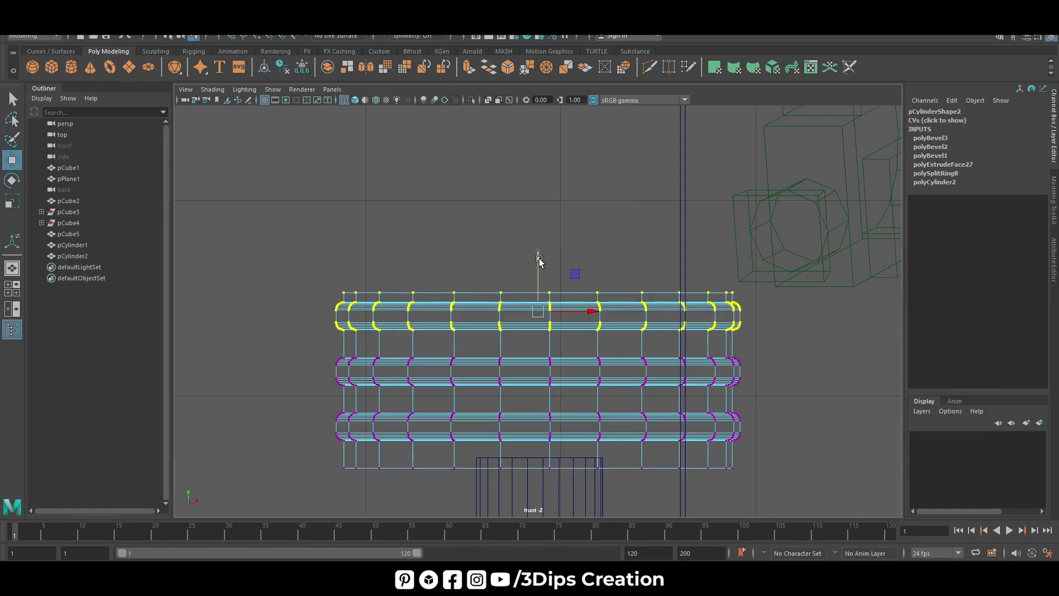
drag(539, 259, 539, 279)
drag(294, 283, 755, 390)
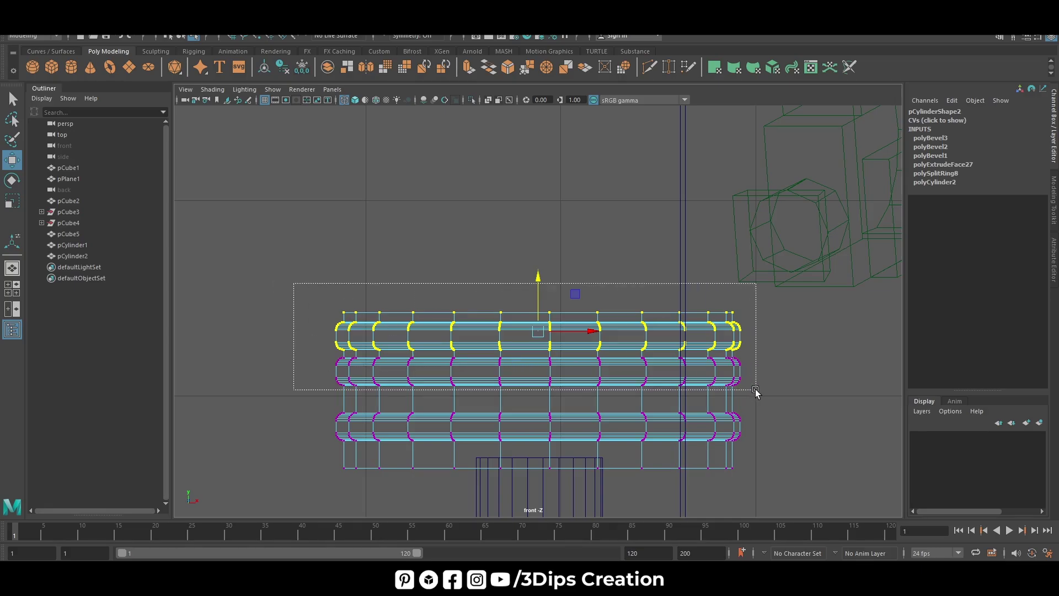
mouse_move(529, 304)
mouse_down()
mouse_move(363, 328)
mouse_move(794, 449)
mouse_up()
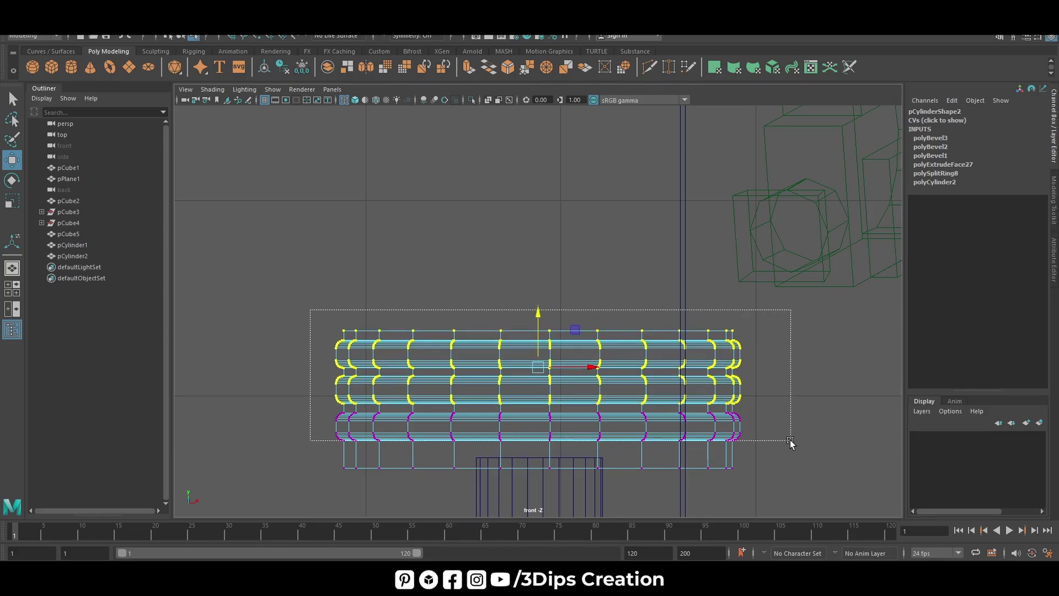
drag(539, 331, 539, 346)
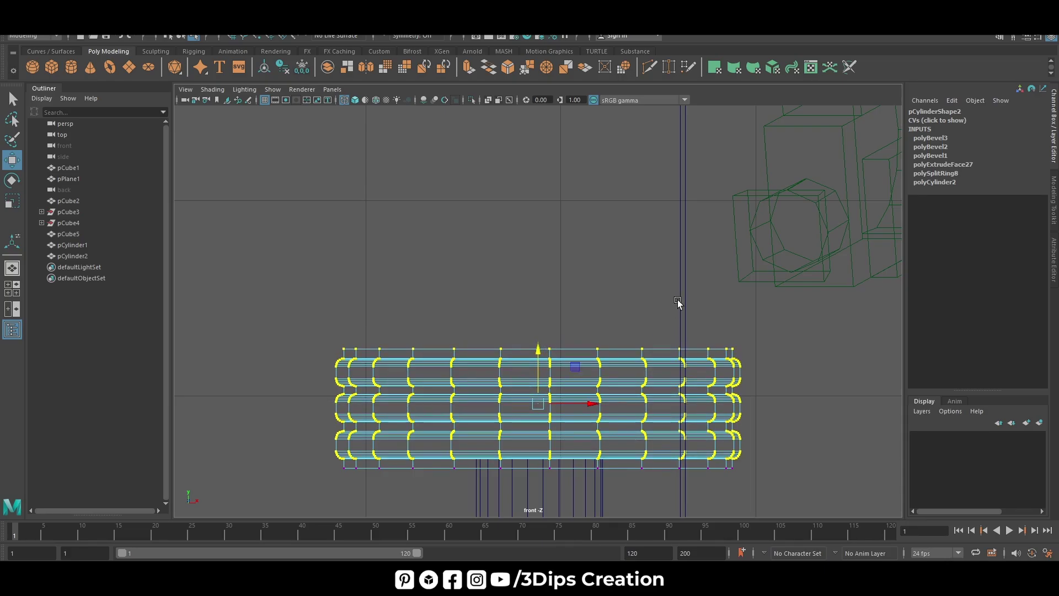
- Return to object mode in the perspective view and pull back to see the stool
key(space)
key(space)
right_drag(534, 359, 617, 262)
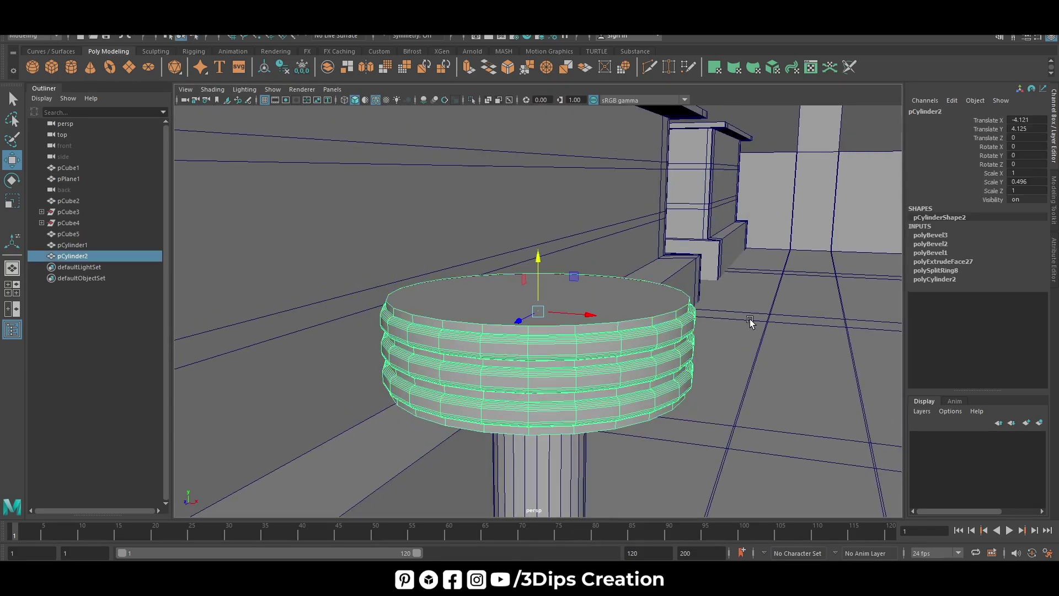
click(717, 386)
alt+drag(717, 386, 679, 394)
alt+right_drag(679, 395, 489, 382)
- Create a new polygon cylinder and centre it on top of the stool seat
alt+drag(489, 383, 552, 317)
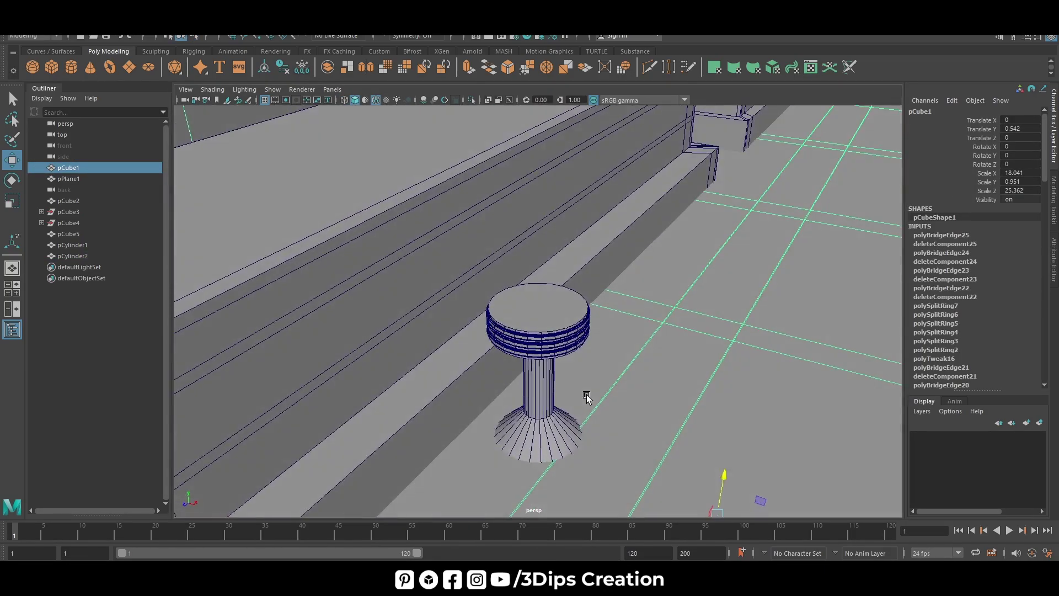
click(551, 318)
key(f)
click(72, 66)
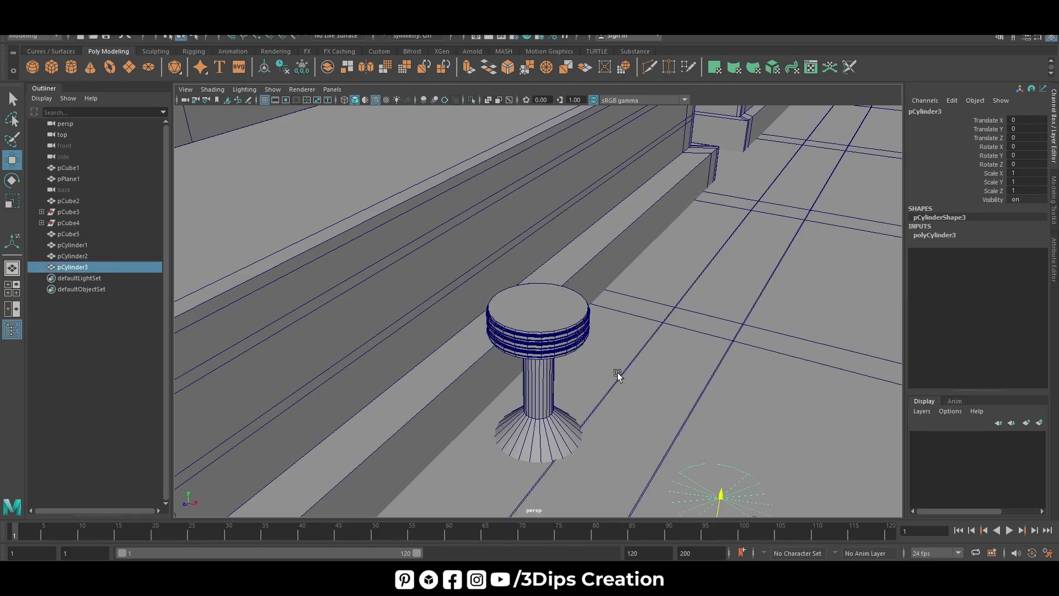
mouse_move(614, 373)
alt+mouse_down()
mouse_move(674, 467)
mouse_move(576, 432)
mouse_move(585, 437)
alt+mouse_up()
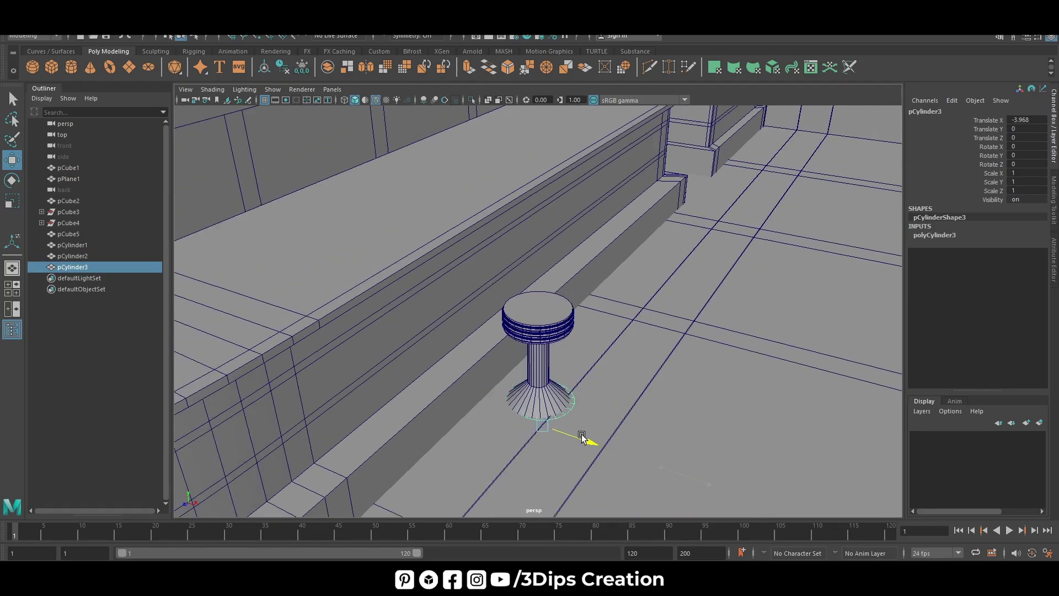
key(space)
key(space)
mouse_move(545, 408)
mouse_down()
mouse_move(562, 243)
mouse_move(554, 236)
mouse_up()
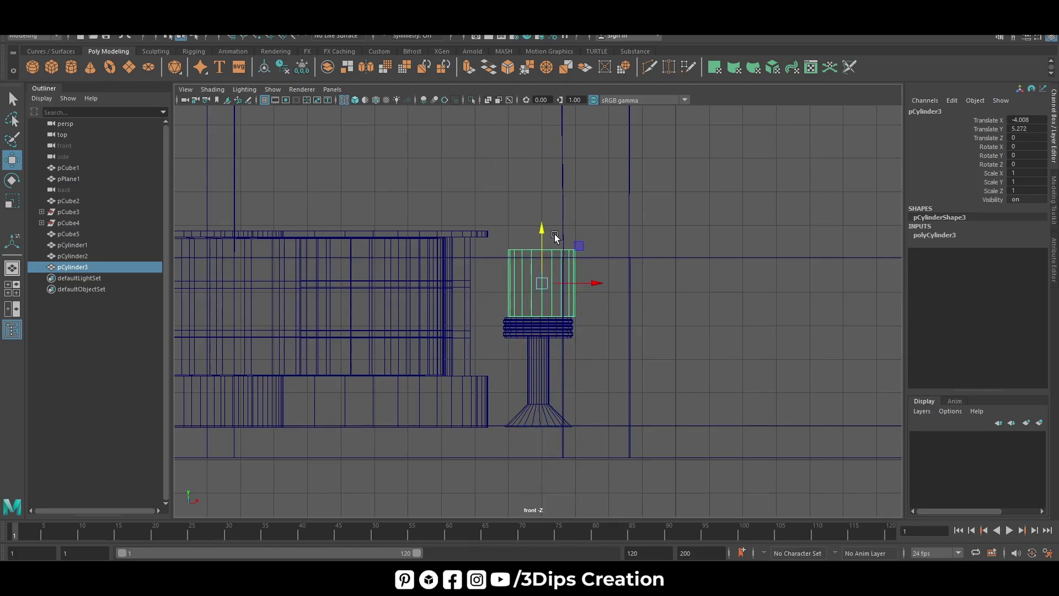
key(space)
key(space)
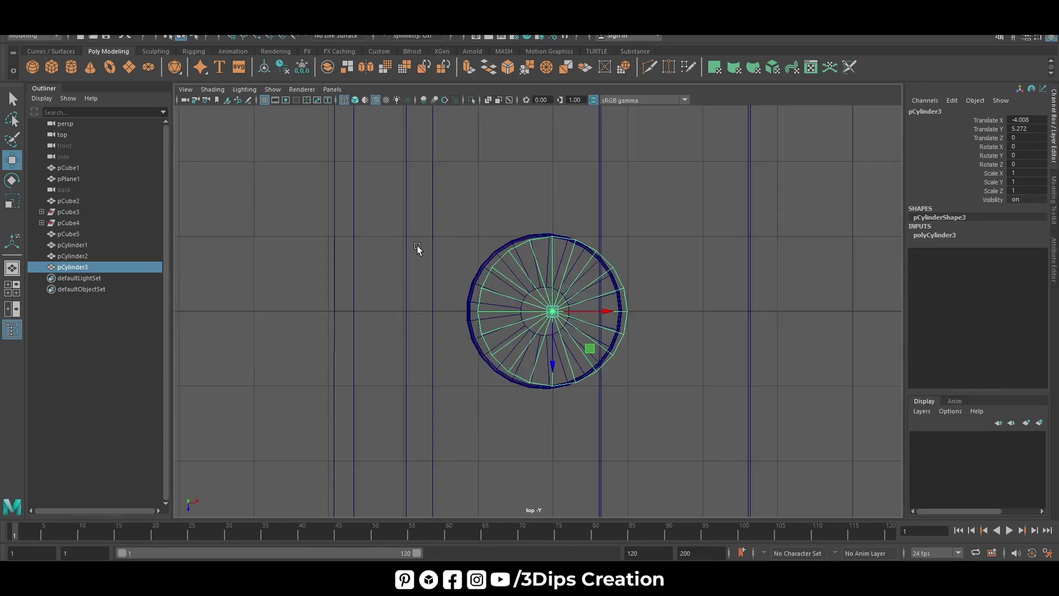
key(f)
drag(589, 307, 572, 309)
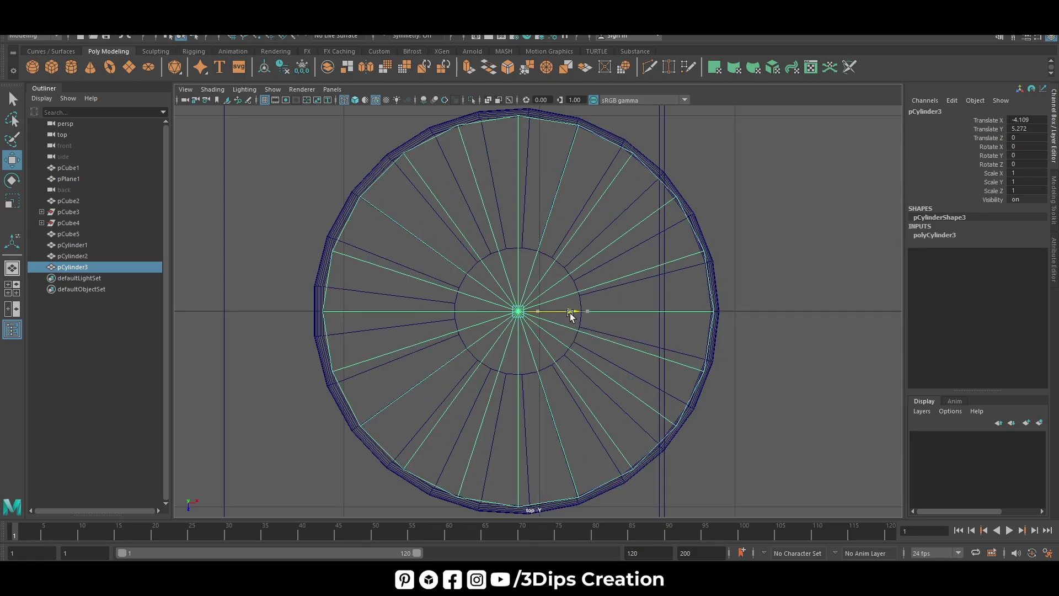
- Set the new cylinder's Subdivisions Axis to 25 and Subdivisions Caps to 0
click(932, 235)
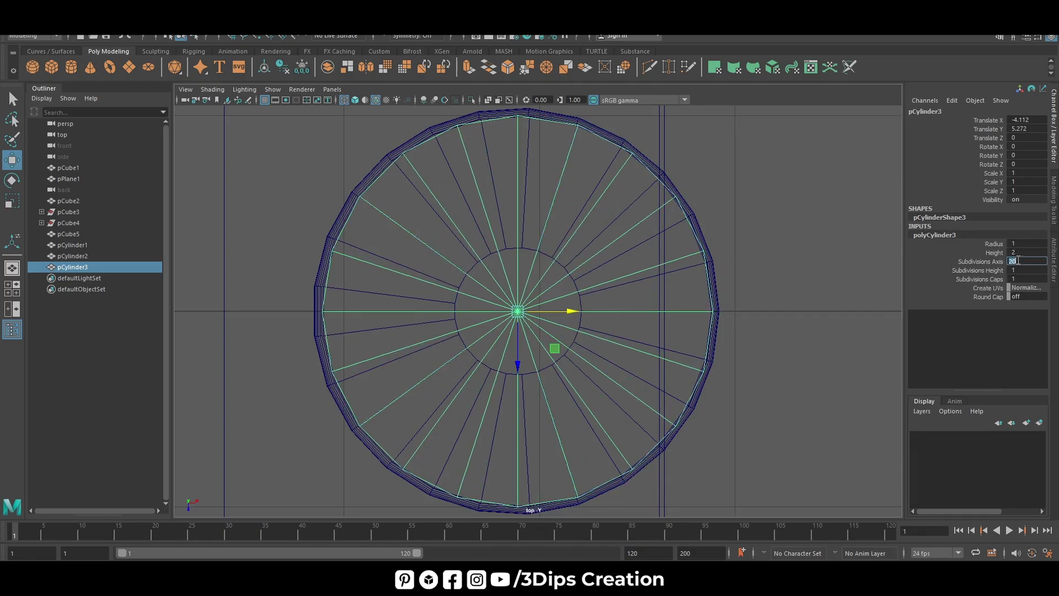
text(20)
key(Return)
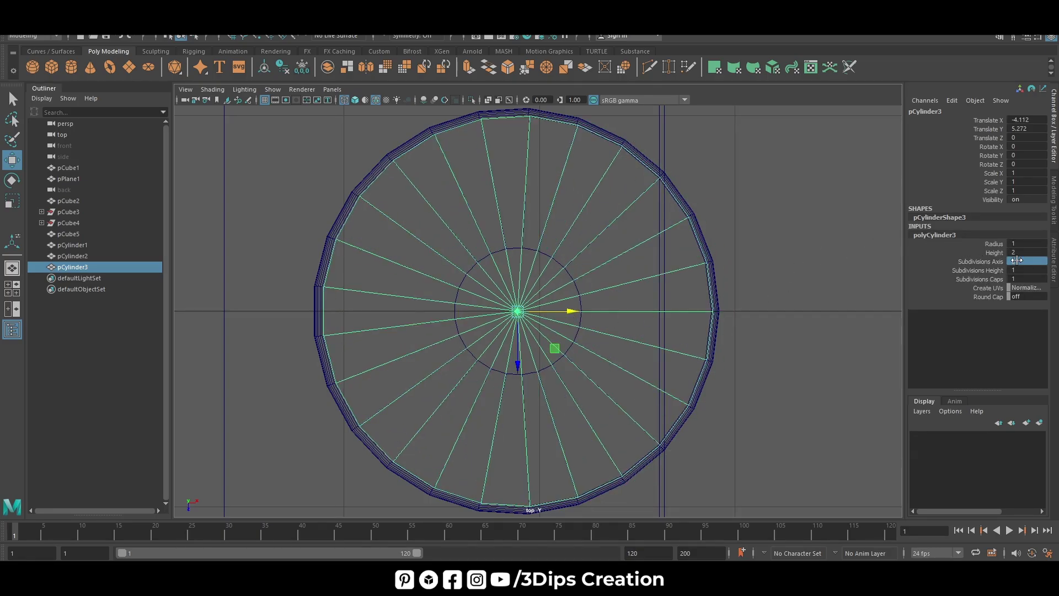
click(1025, 278)
text(0)
key(Return)
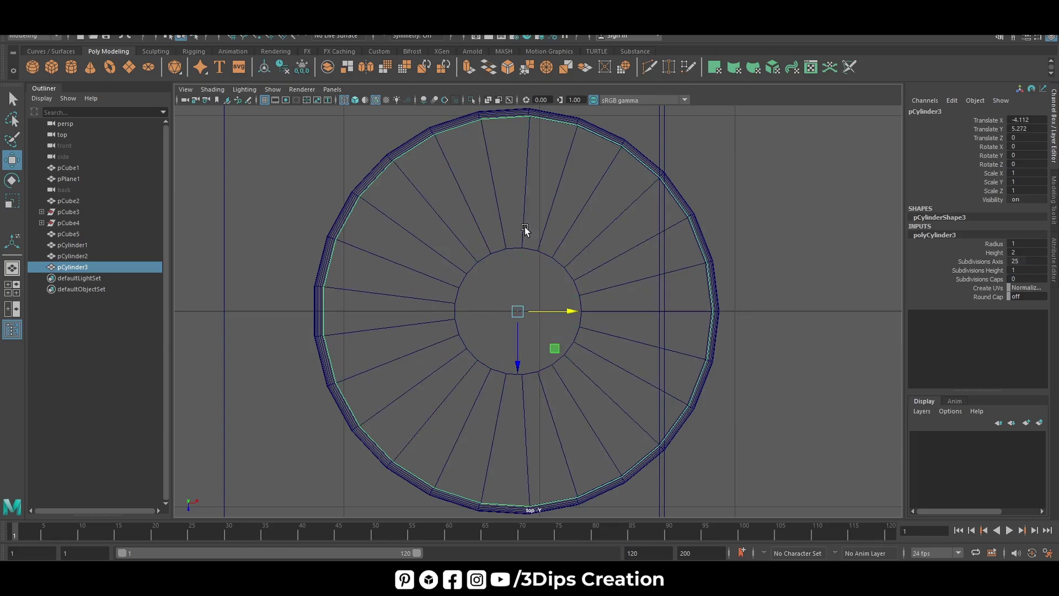
key(space)
drag(521, 305, 682, 244)
- Flatten the cylinder to Scale Y 0.335 and turn on smooth mesh preview
key(r)
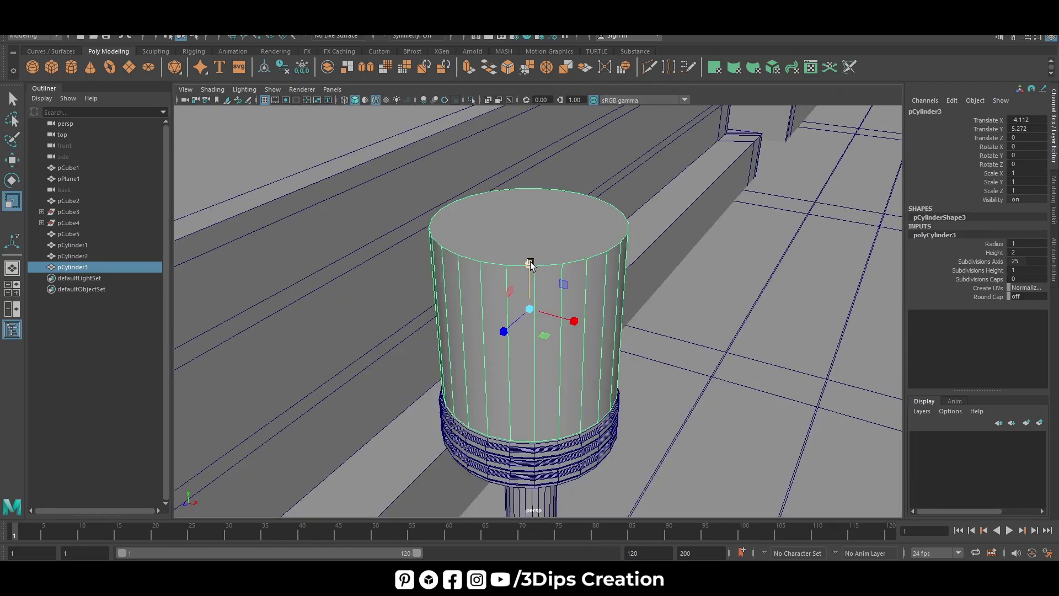
mouse_move(530, 263)
mouse_down()
mouse_move(531, 298)
mouse_move(533, 264)
mouse_up()
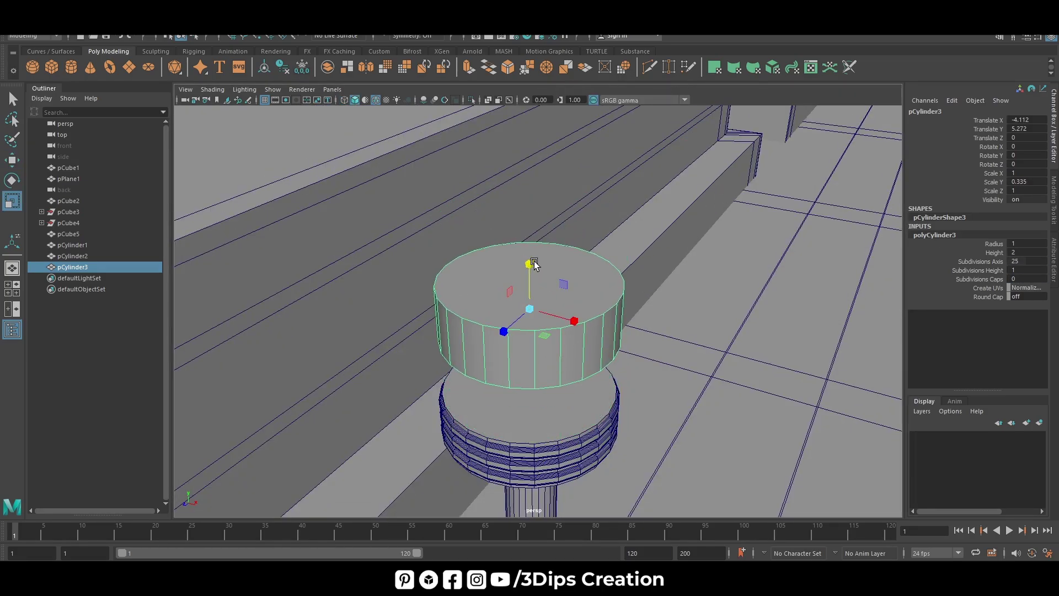
key(3)
scroll(544, 353, up, 2)
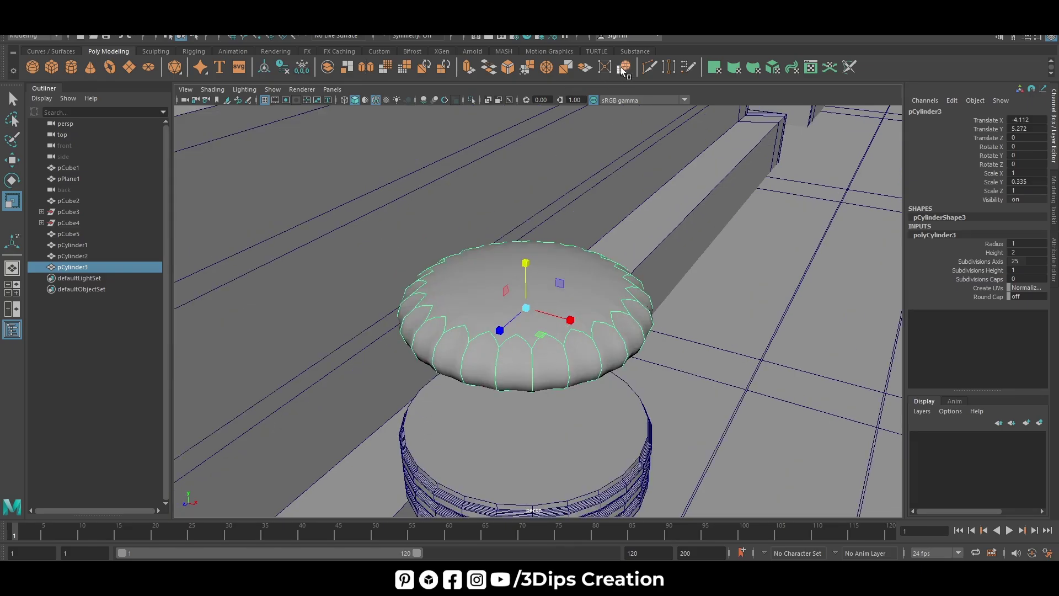
- Cut a middle edge loop with Multi-Cut and shift it to puff up the cushion
click(649, 67)
alt+drag(576, 364, 551, 331)
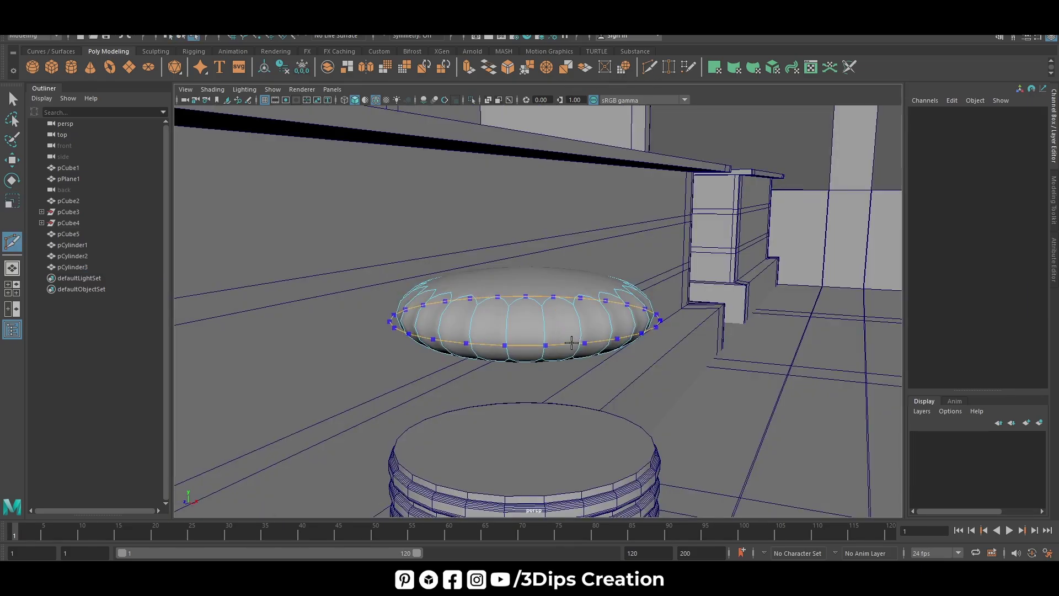
alt+drag(679, 406, 634, 372)
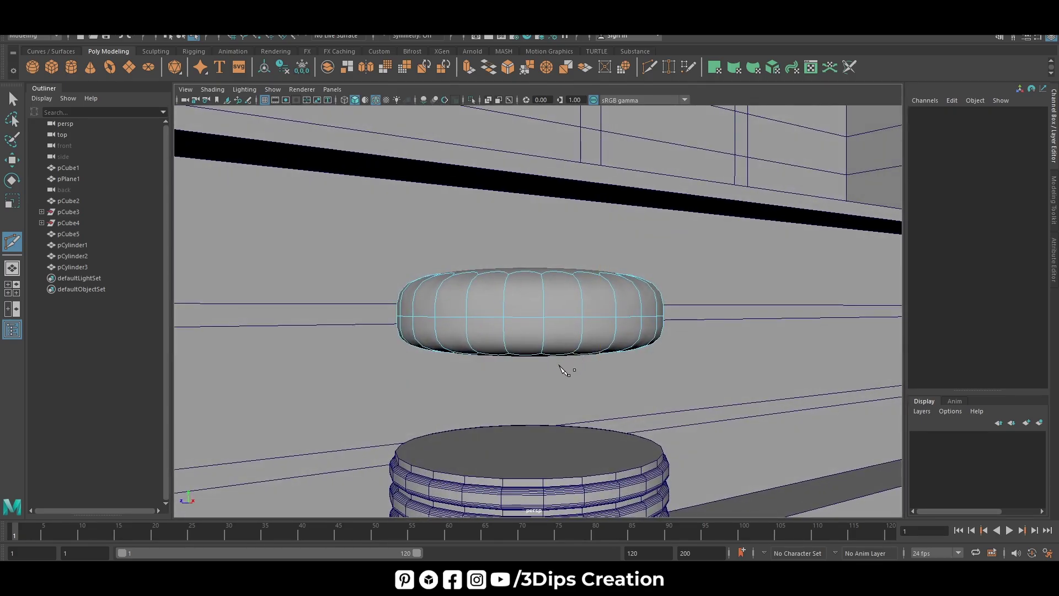
key(w)
click(573, 309)
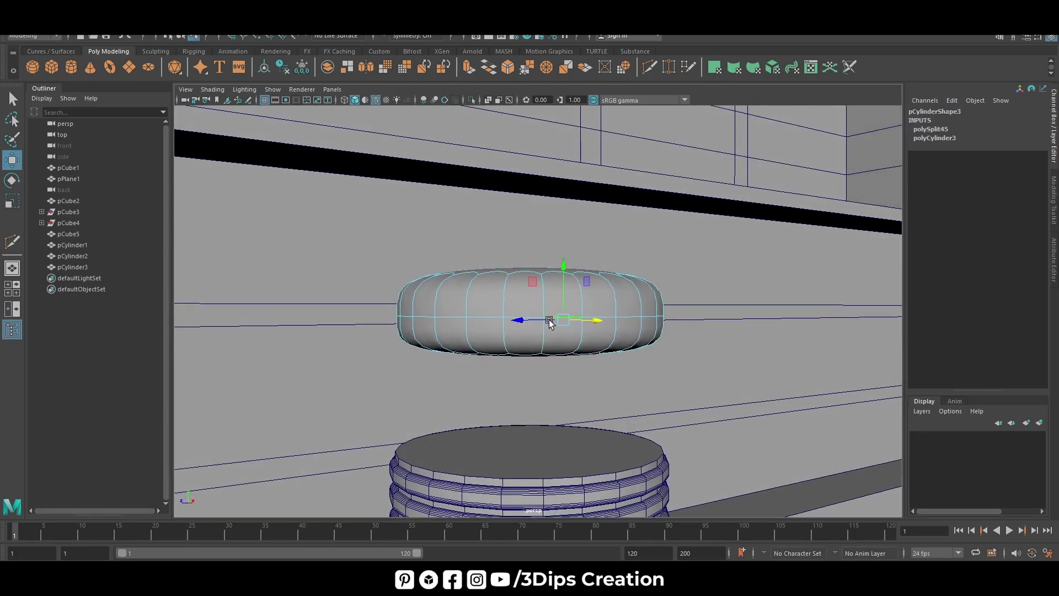
mouse_move(488, 322)
mouse_down()
mouse_move(598, 326)
mouse_move(579, 353)
mouse_move(557, 328)
mouse_up()
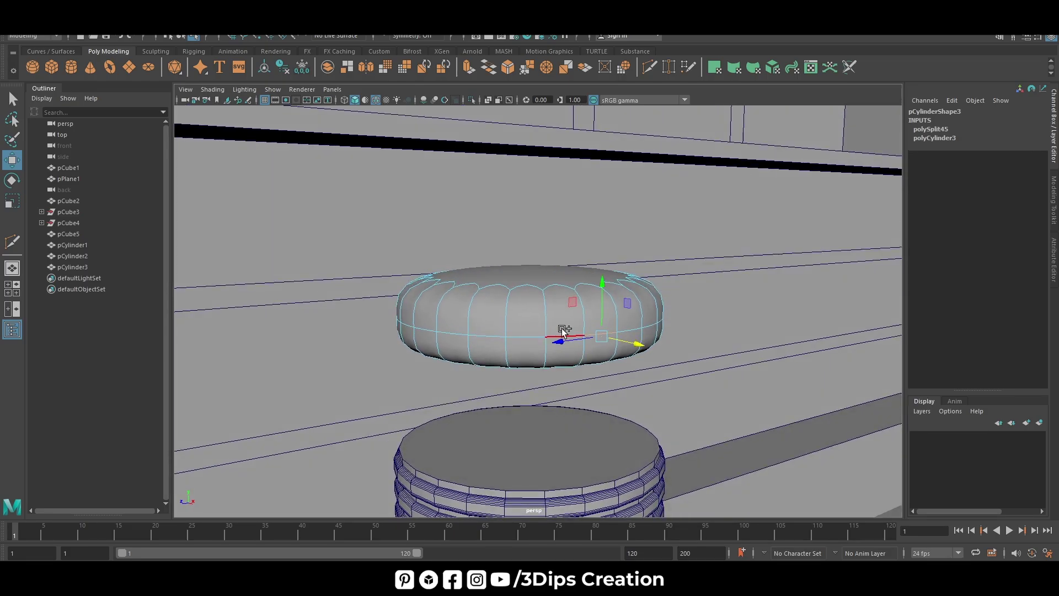
double_click(564, 333)
drag(531, 273, 546, 297)
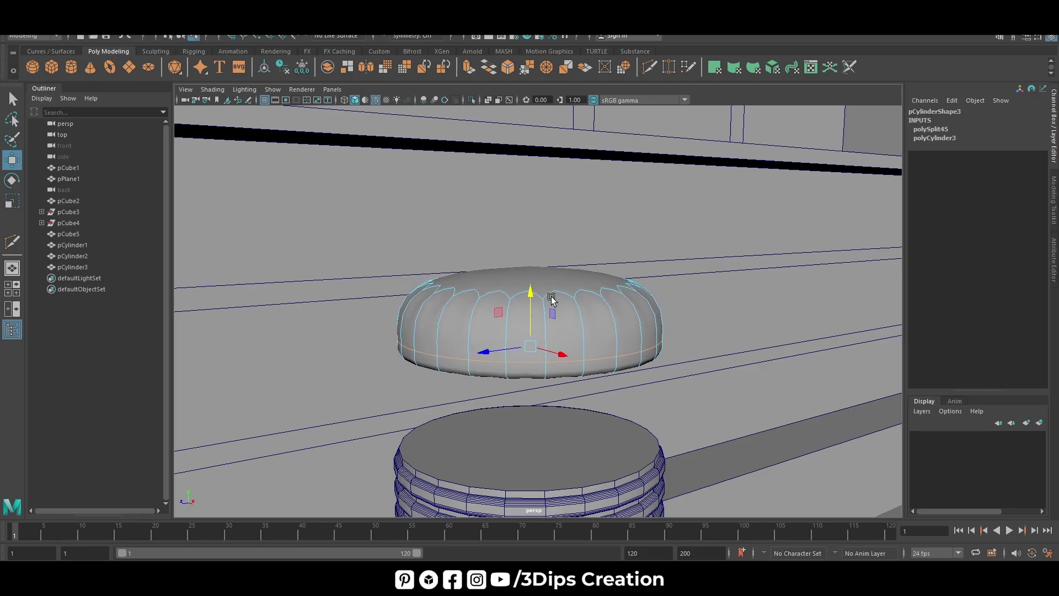
key(F8)
mouse_move(657, 371)
alt+mouse_down()
mouse_move(489, 326)
mouse_move(523, 267)
mouse_move(544, 356)
alt+mouse_up()
key(space)
key(space)
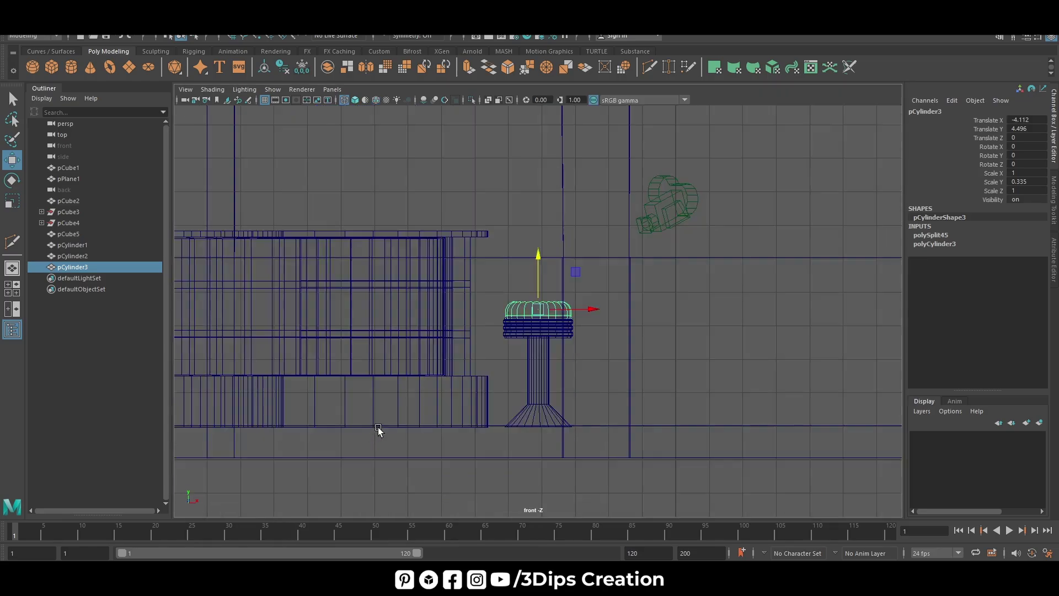
- Lower the cushion onto the ribbed band, flatten it to Scale Y 0.307 and widen it slightly
key(f)
mouse_move(538, 263)
mouse_down()
mouse_move(545, 284)
mouse_move(538, 279)
mouse_up()
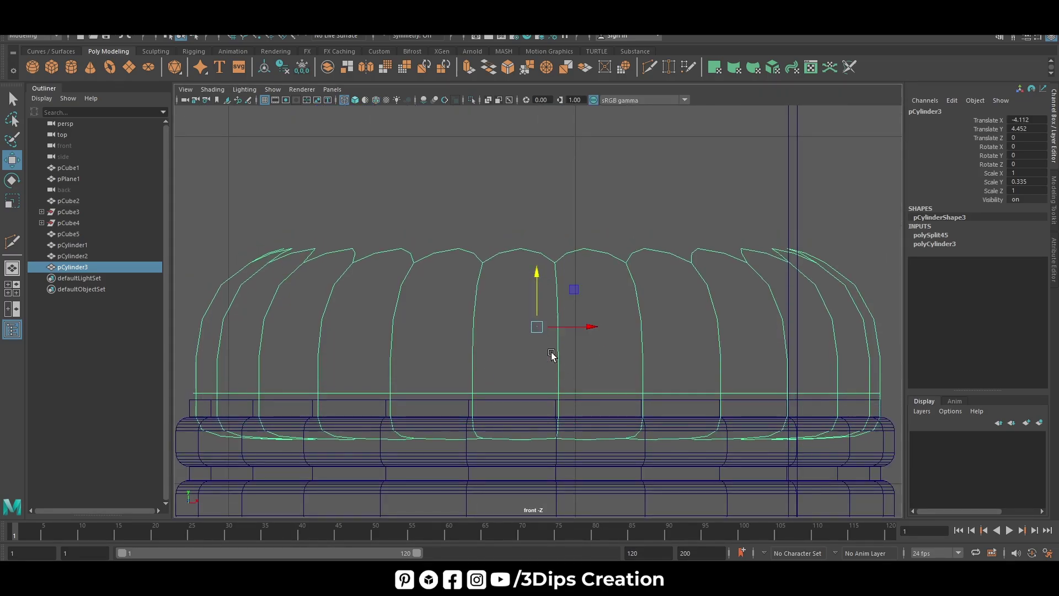
drag(585, 326, 584, 325)
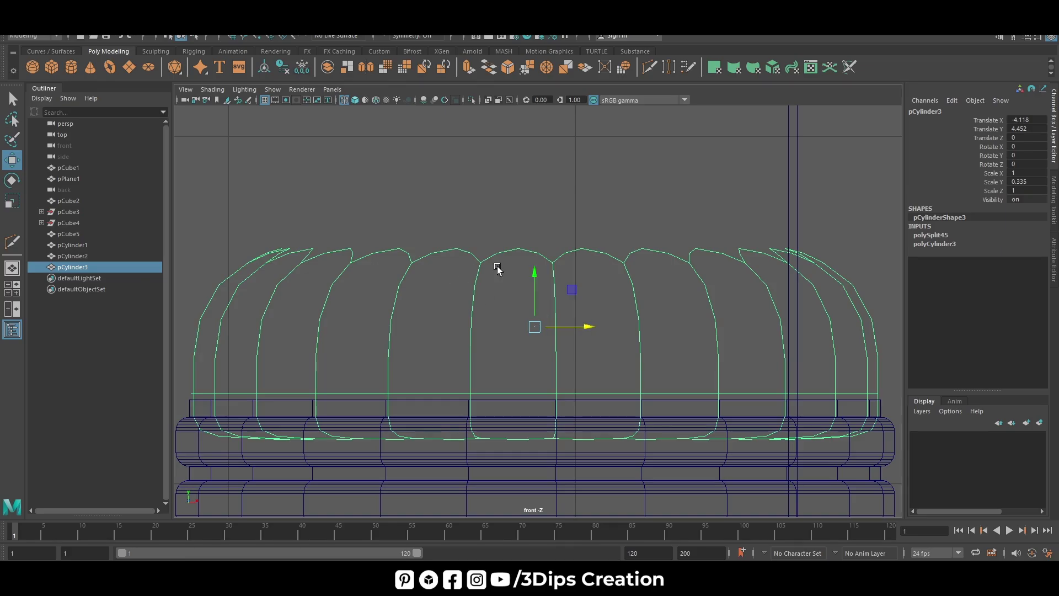
key(r)
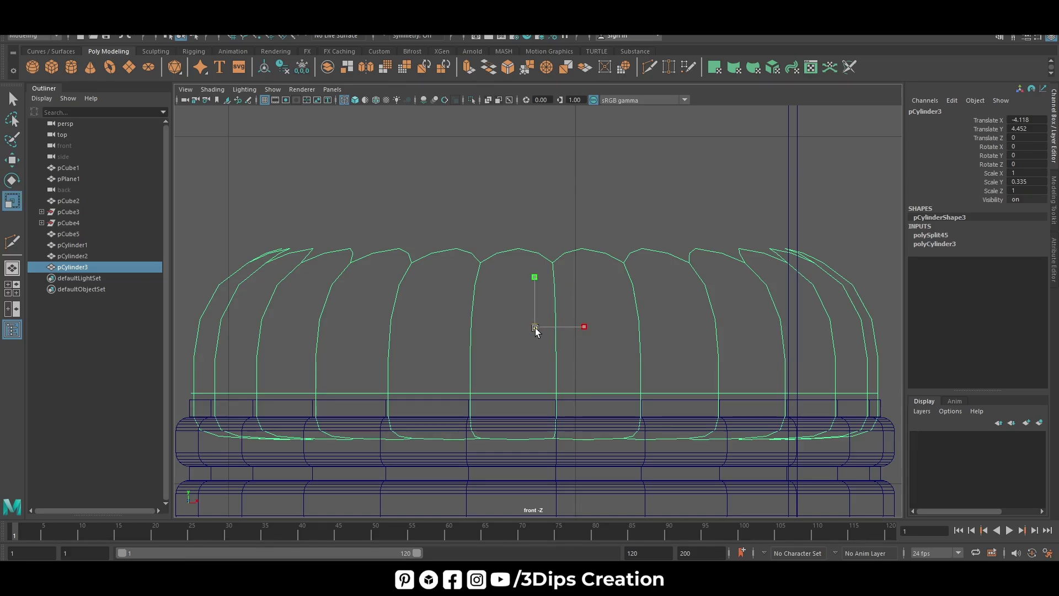
drag(535, 328, 579, 328)
key(w)
- Orbit the perspective view around the stool and room to check the cushion's fit
key(space)
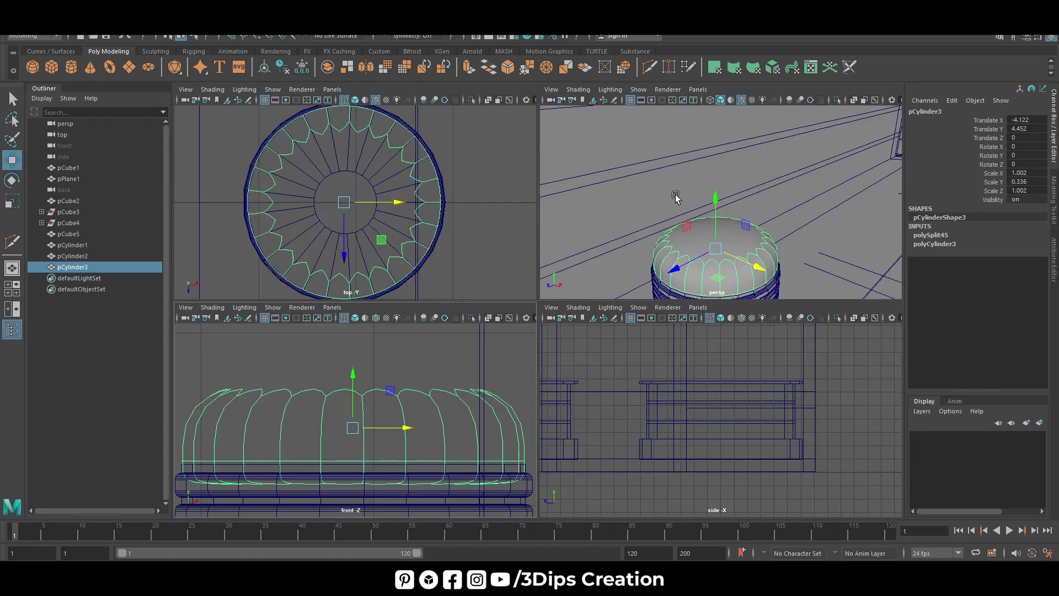
key(space)
click(724, 379)
mouse_move(723, 379)
alt+mouse_down()
mouse_move(638, 421)
mouse_move(446, 408)
alt+mouse_up()
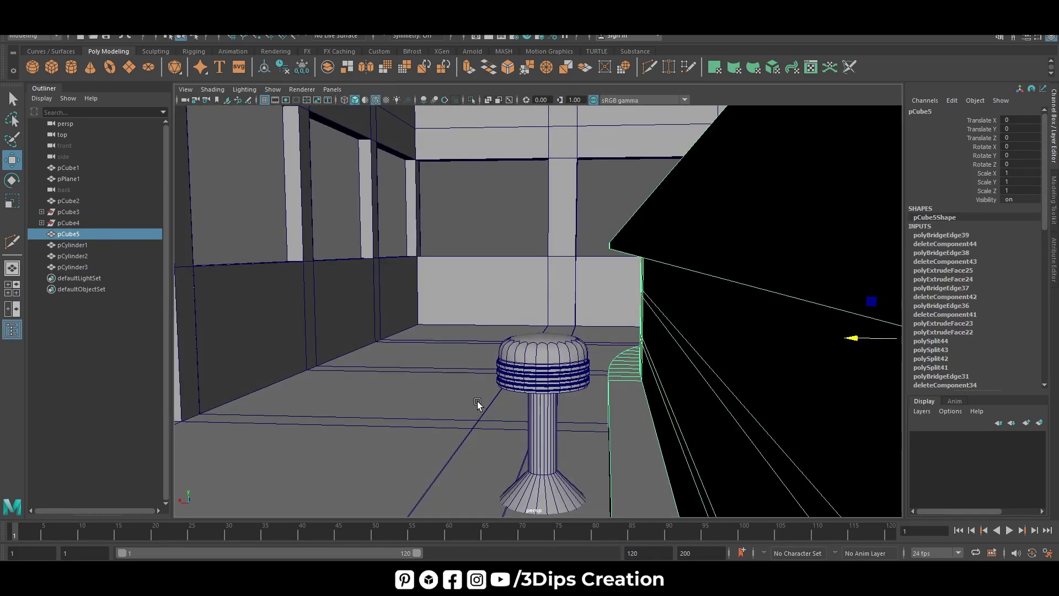
click(515, 388)
key(f)
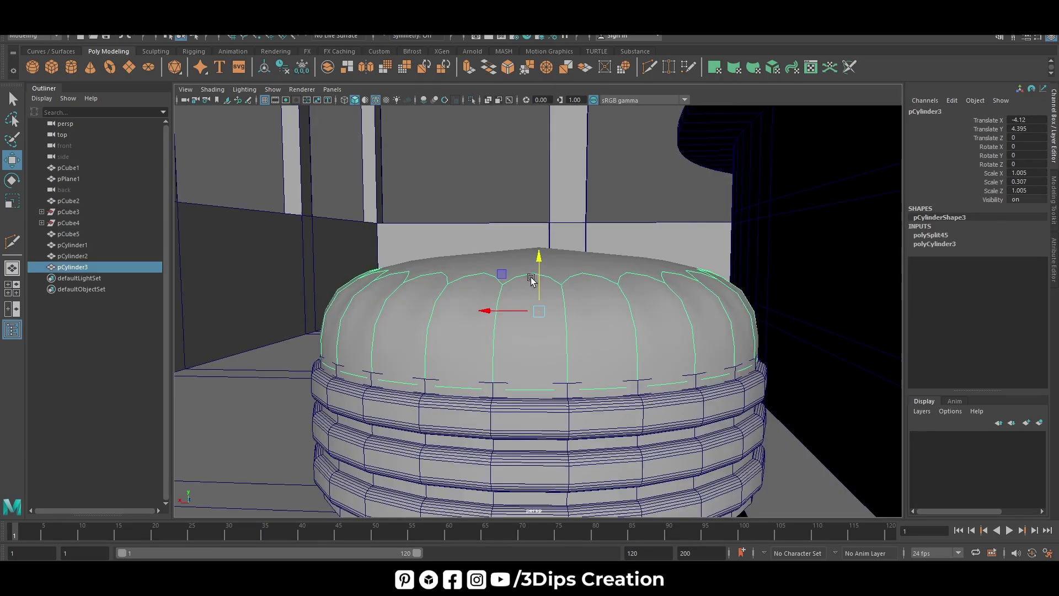
mouse_move(539, 266)
alt+mouse_down()
mouse_move(489, 411)
mouse_move(581, 409)
mouse_move(561, 420)
mouse_move(532, 373)
mouse_move(542, 275)
mouse_move(504, 390)
mouse_move(283, 236)
alt+mouse_up()
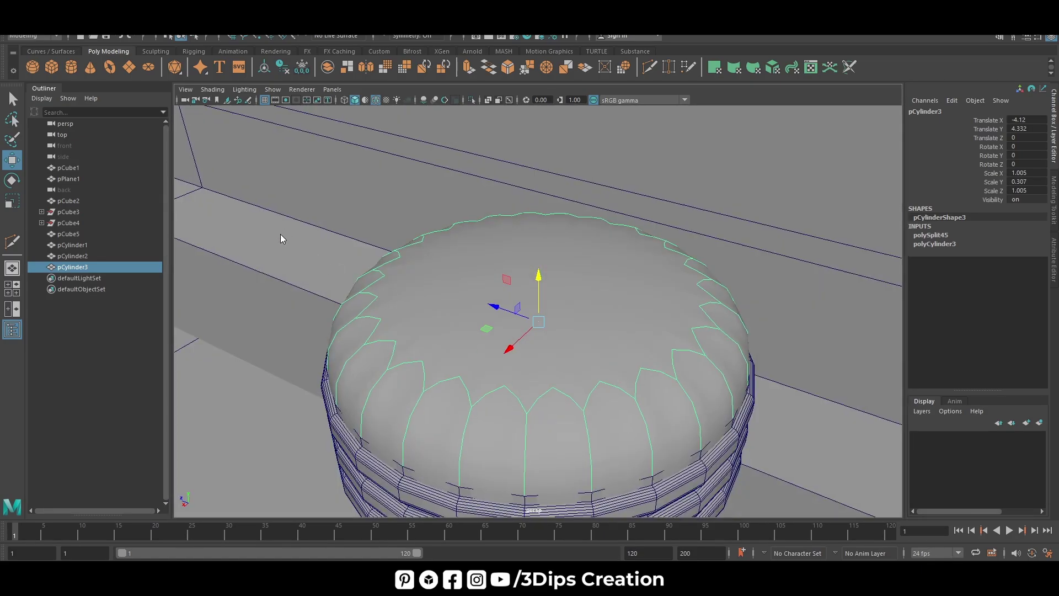
click(324, 261)
scroll(342, 258, down, 5)
scroll(392, 296, down, 5)
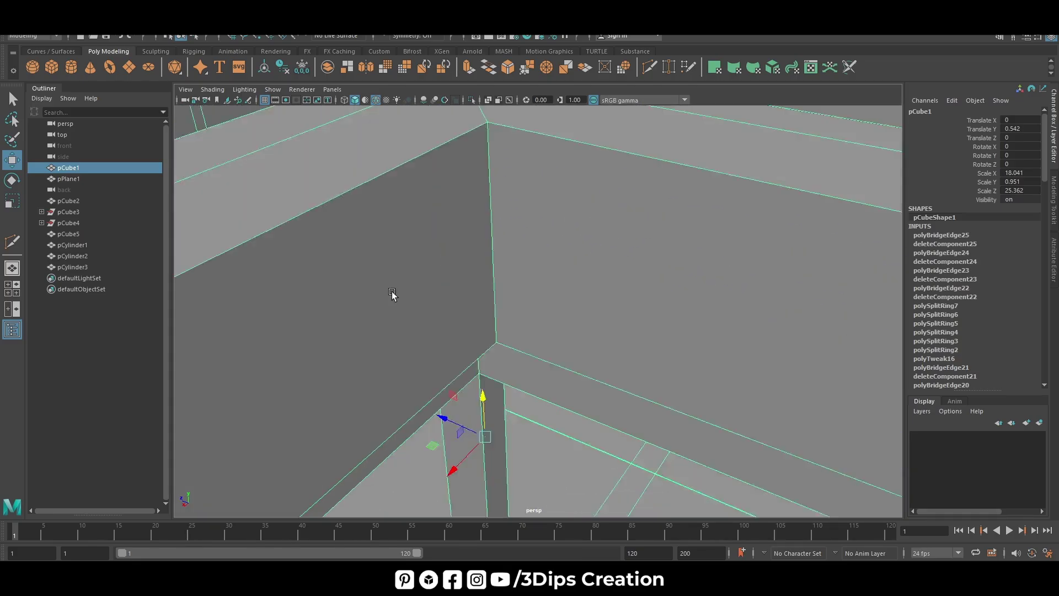
mouse_move(392, 295)
alt+mouse_down()
mouse_move(560, 299)
mouse_move(568, 309)
mouse_move(571, 272)
mouse_move(540, 377)
alt+mouse_up()
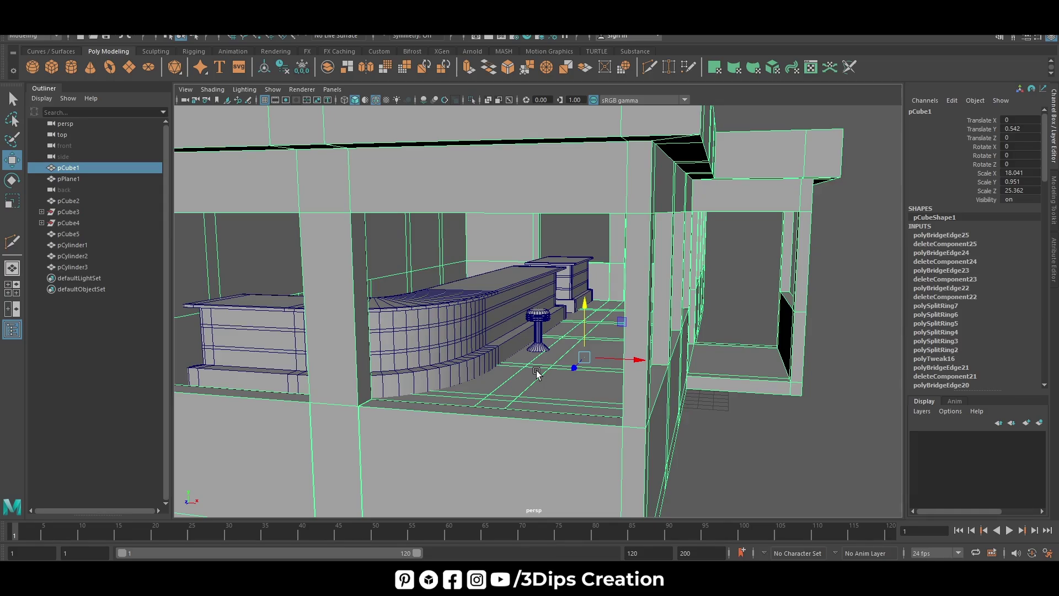
- Group the seat pieces and leg pCylinder1–3 into one stool and centre its pivot
click(73, 255)
shift+click(73, 267)
key(f)
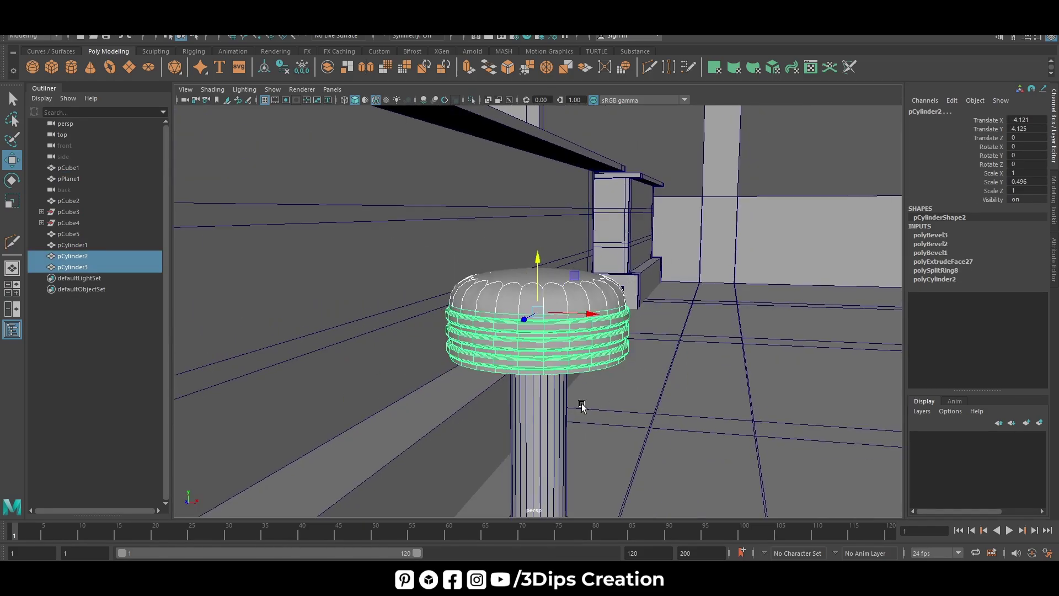
ctrl+click(78, 243)
key(f)
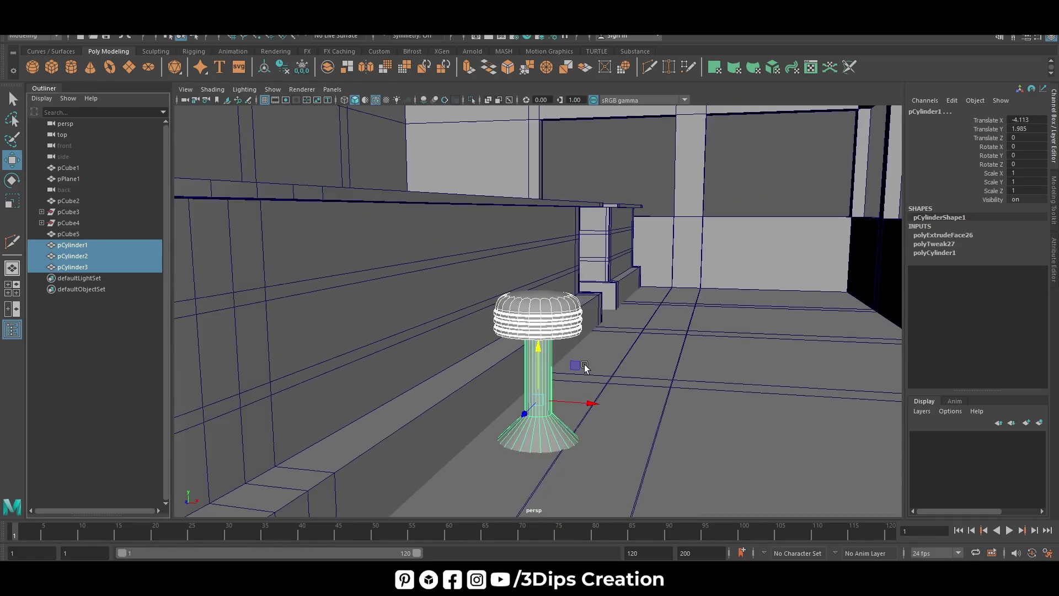
key(ctrl+g)
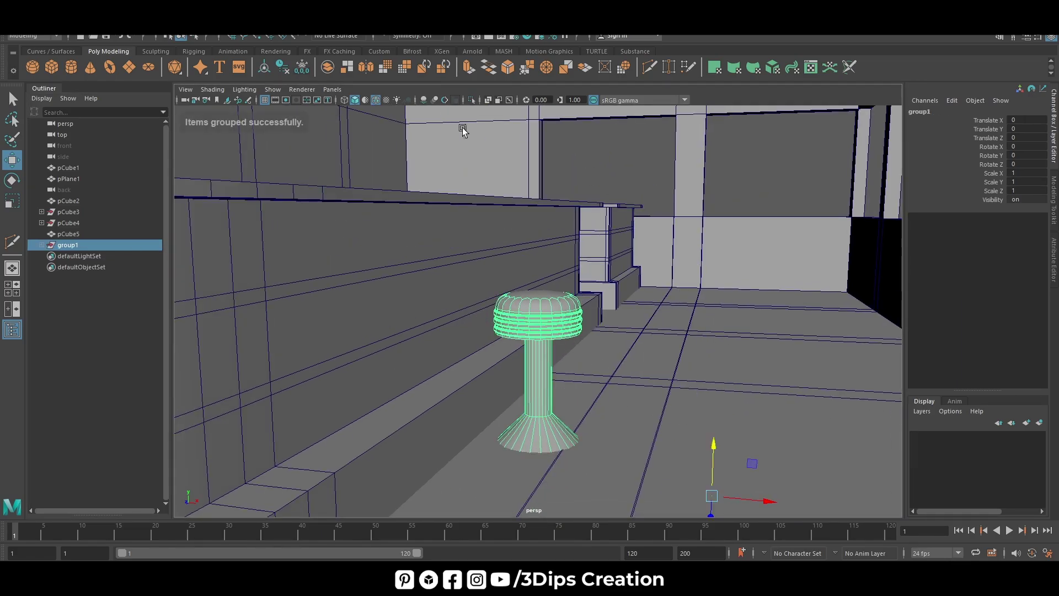
click(301, 67)
- Nudge the stool group along X and place a duplicate further along the counter
alt+drag(552, 330, 568, 380)
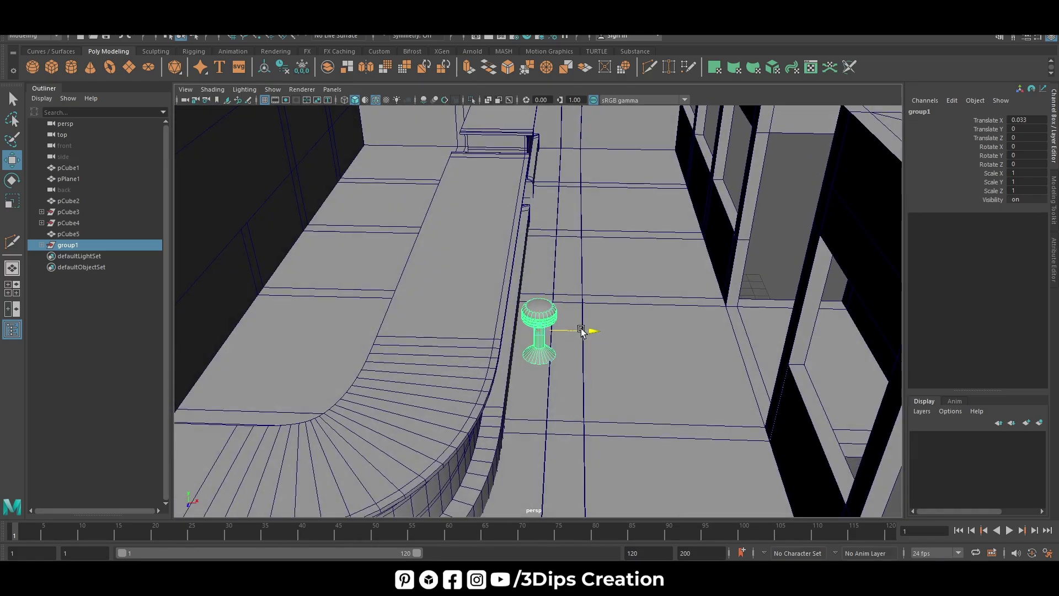
mouse_move(586, 331)
mouse_down()
mouse_move(607, 395)
mouse_move(508, 406)
mouse_up()
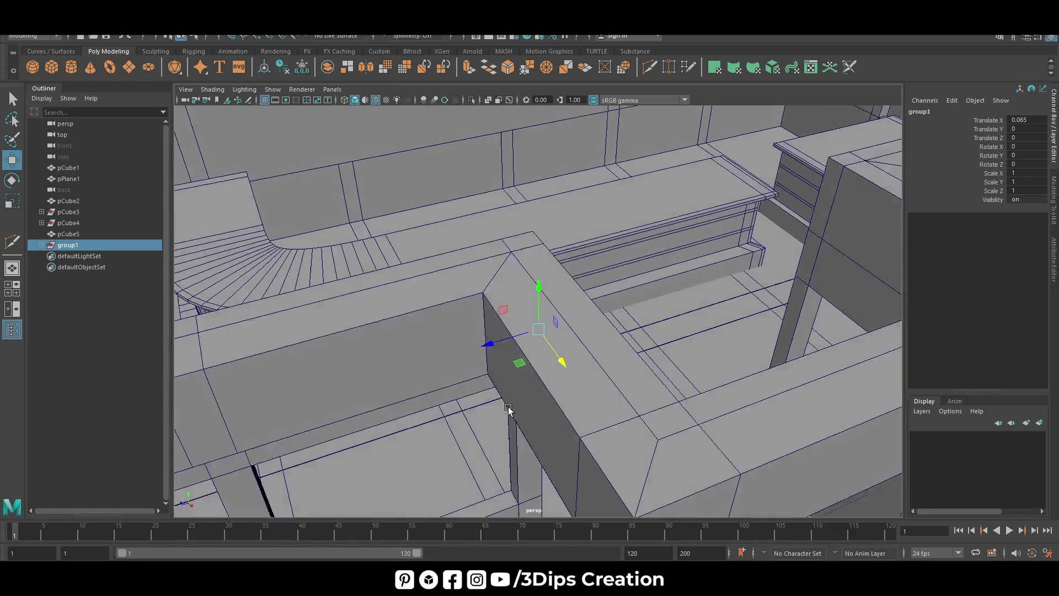
key(space)
key(space)
scroll(633, 381, down, 3)
key(ctrl+d)
drag(538, 361, 539, 411)
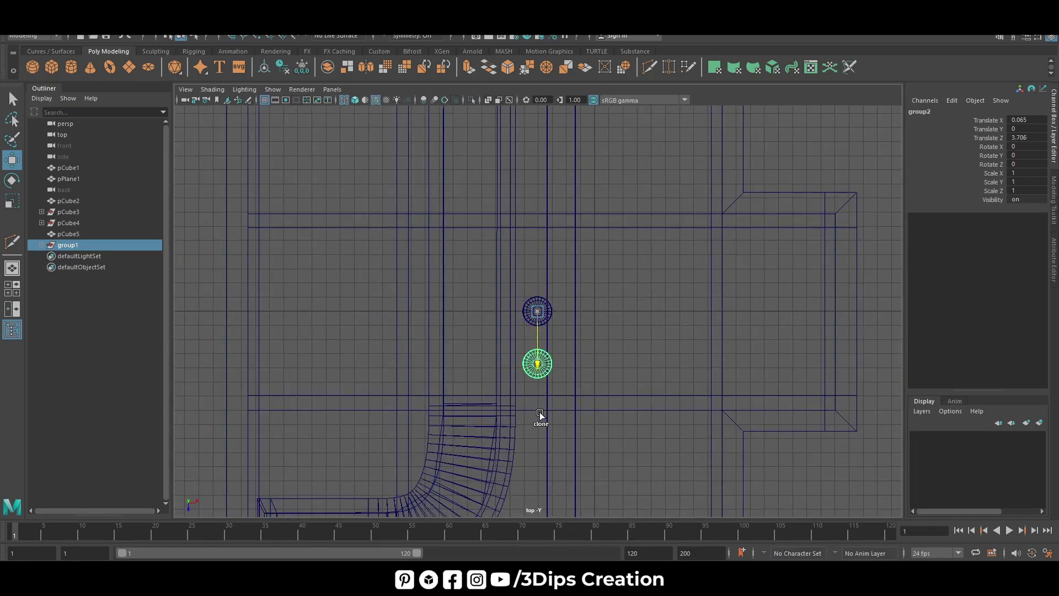
- Add evenly spaced stool copies with Shift+D, shifting the newest left to follow the curve
key(shift+d)
key(shift+d)
scroll(588, 426, down, 2)
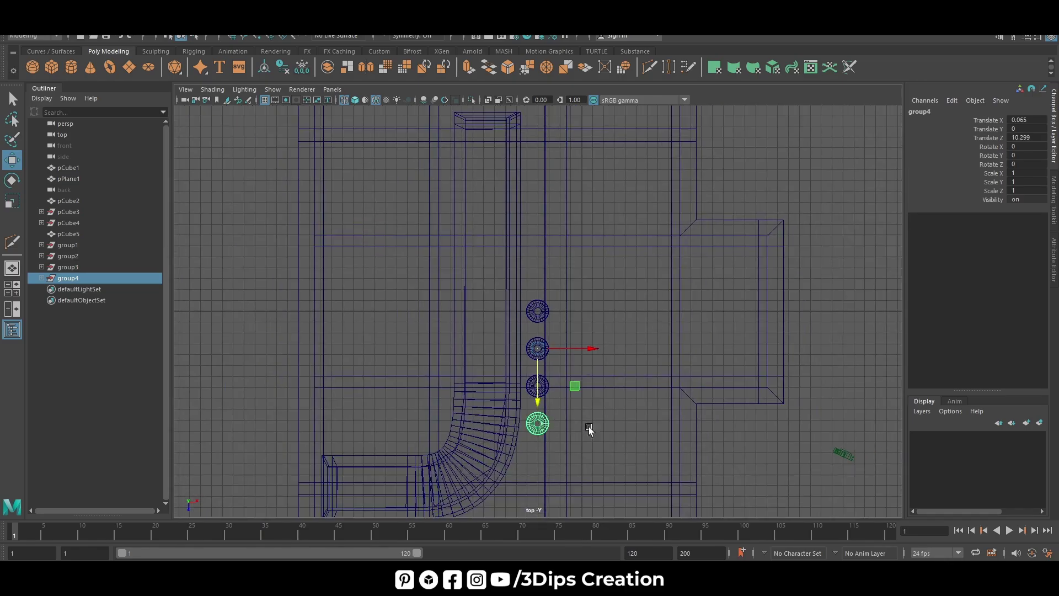
scroll(608, 401, down, 2)
key(shift+d)
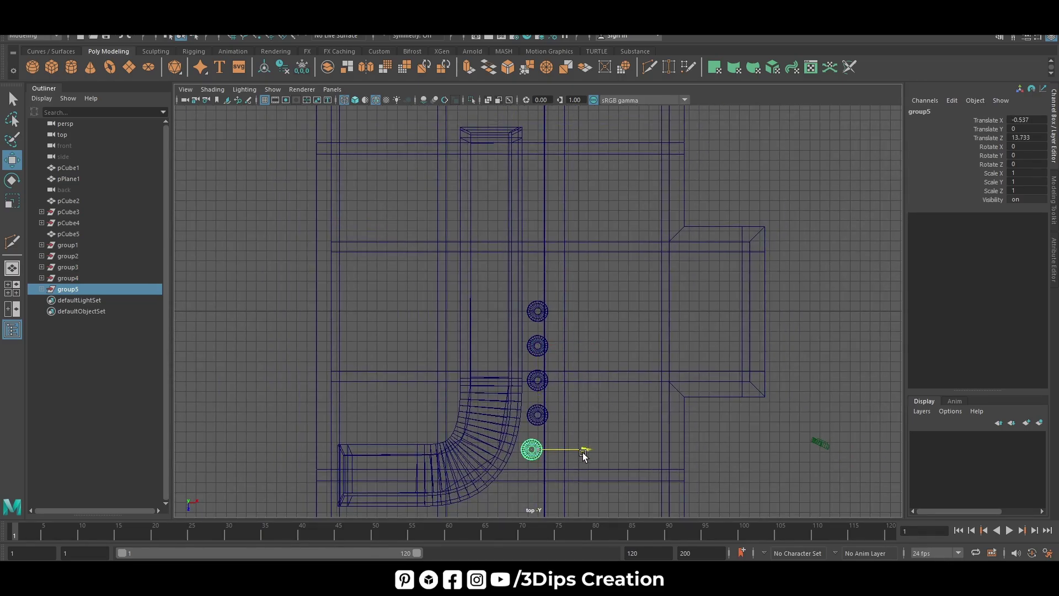
key(shift+d)
drag(586, 483, 564, 487)
- Continue adding stools around the curved edge and onto the straight run
key(shift+d)
scroll(557, 482, down, 1)
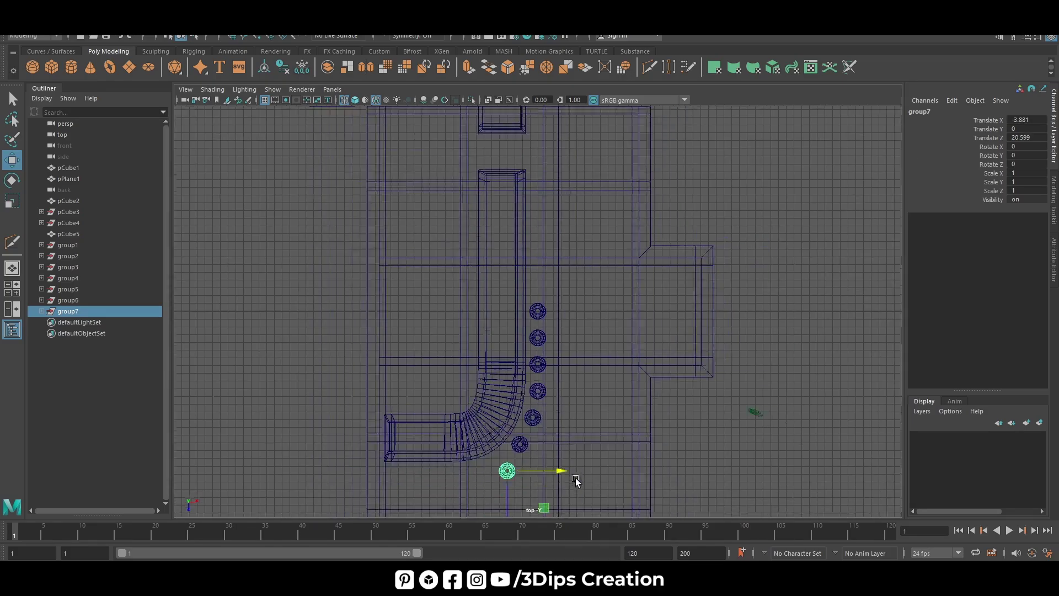
scroll(546, 477, down, 1)
drag(498, 498, 507, 487)
key(shift+d)
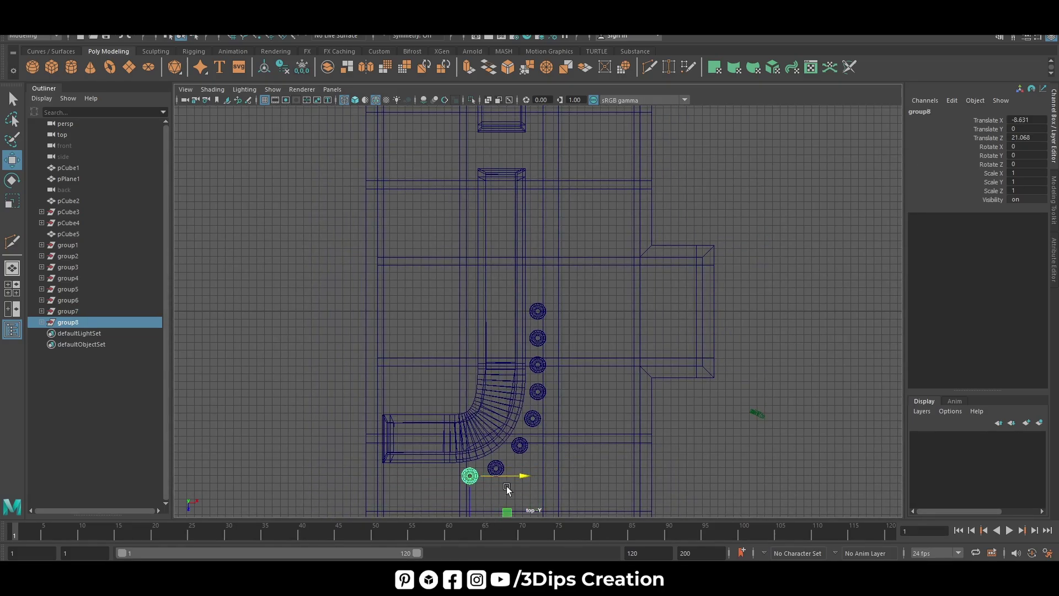
key(shift+d)
drag(450, 509, 450, 504)
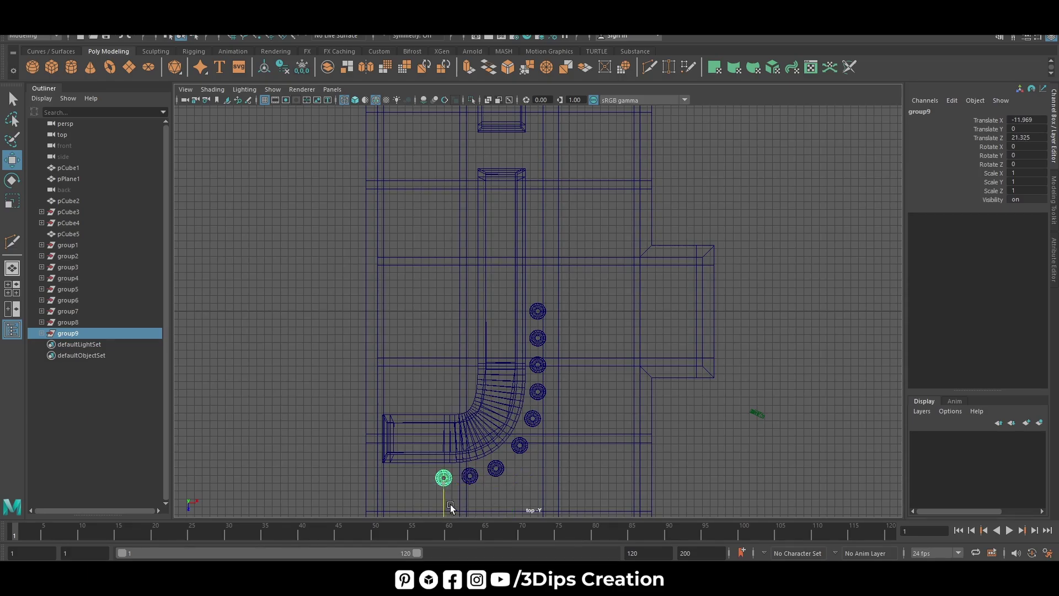
key(shift+d)
key(shift+d)
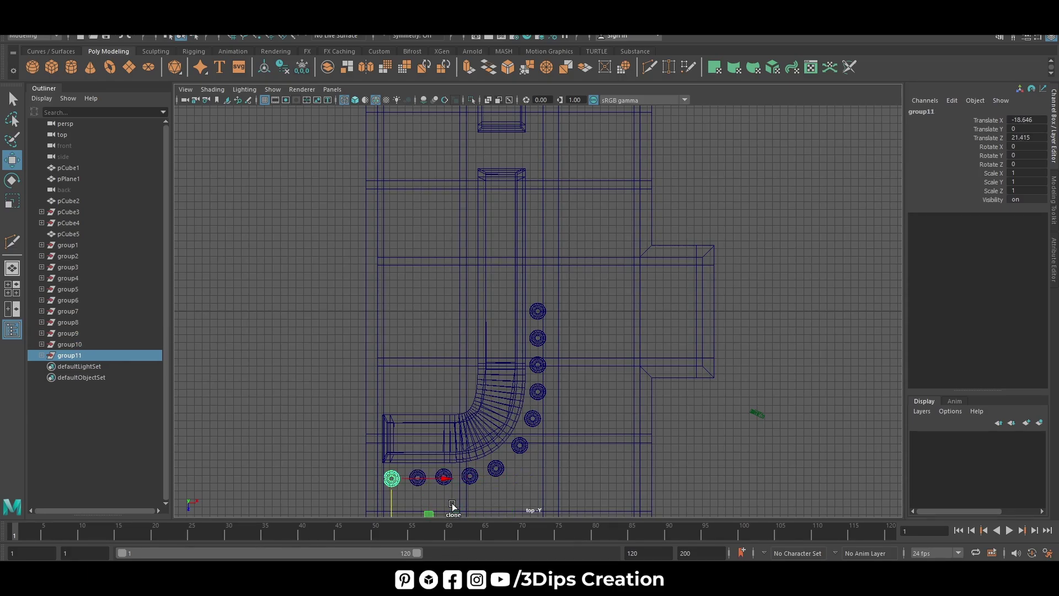
- Shift the last three stools right and nudge group7 and group8 to even the spacing
shift+click(71, 333)
drag(444, 478, 449, 480)
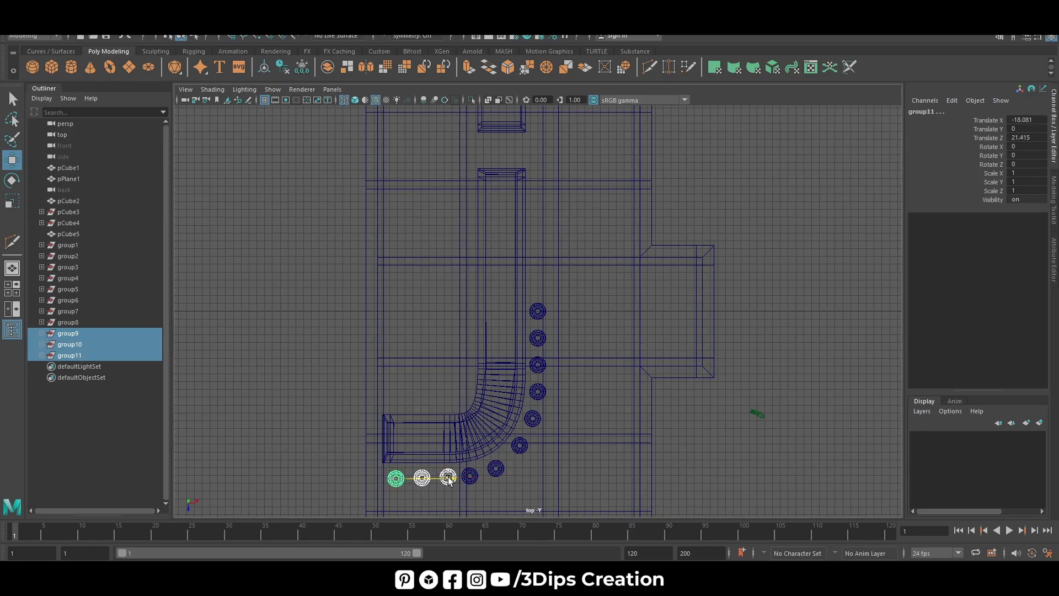
click(91, 322)
drag(524, 483, 528, 475)
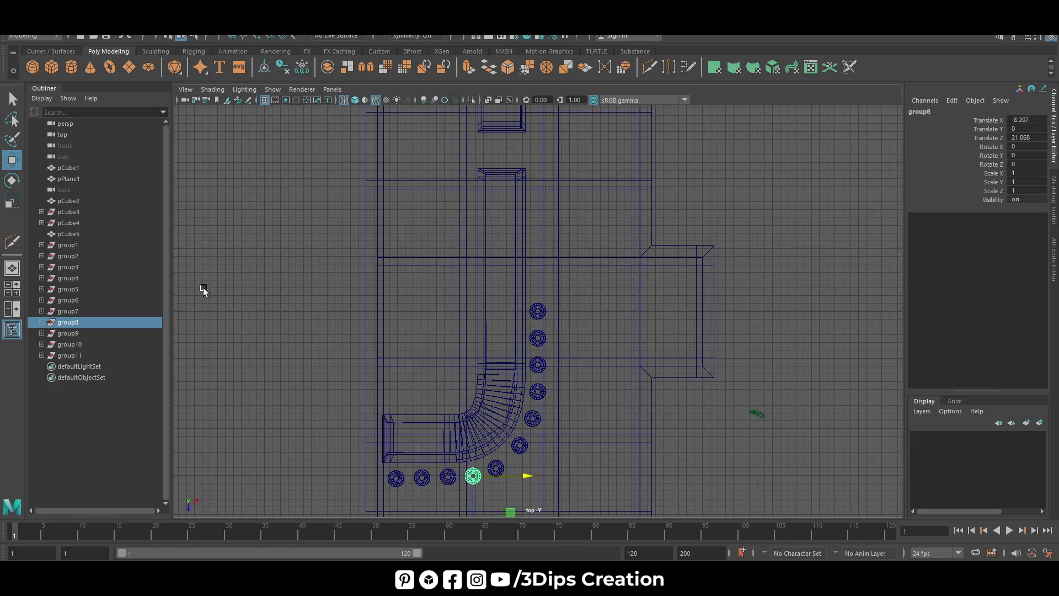
key(Left)
drag(530, 504, 508, 500)
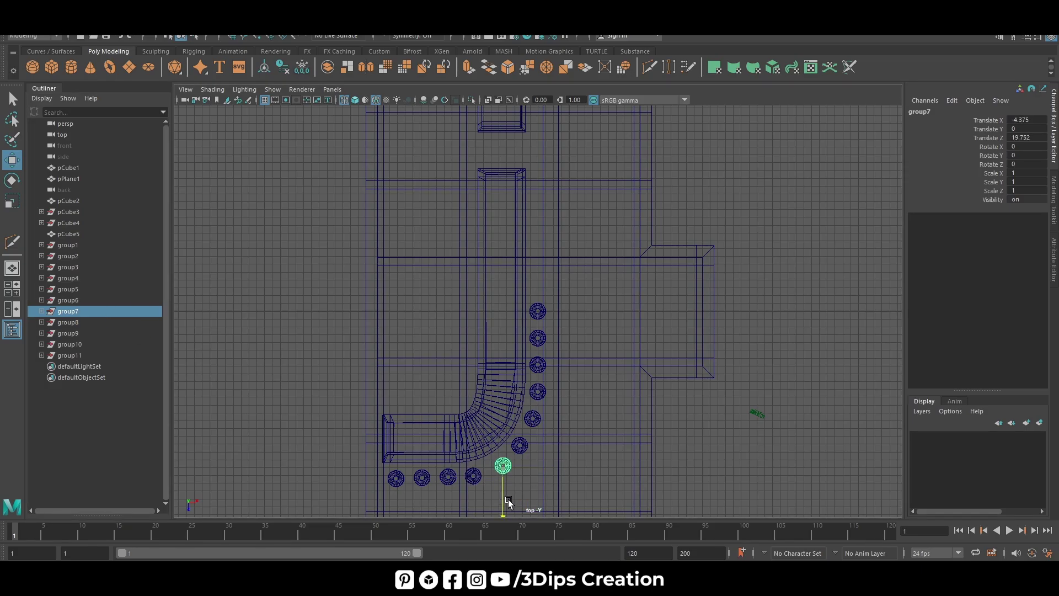
click(131, 321)
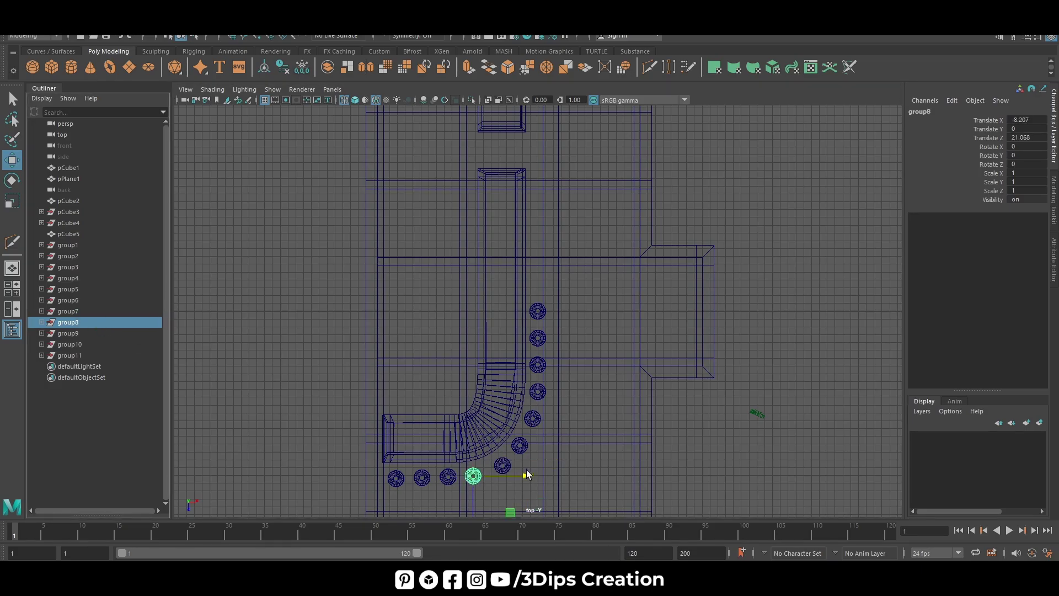
drag(526, 472, 529, 475)
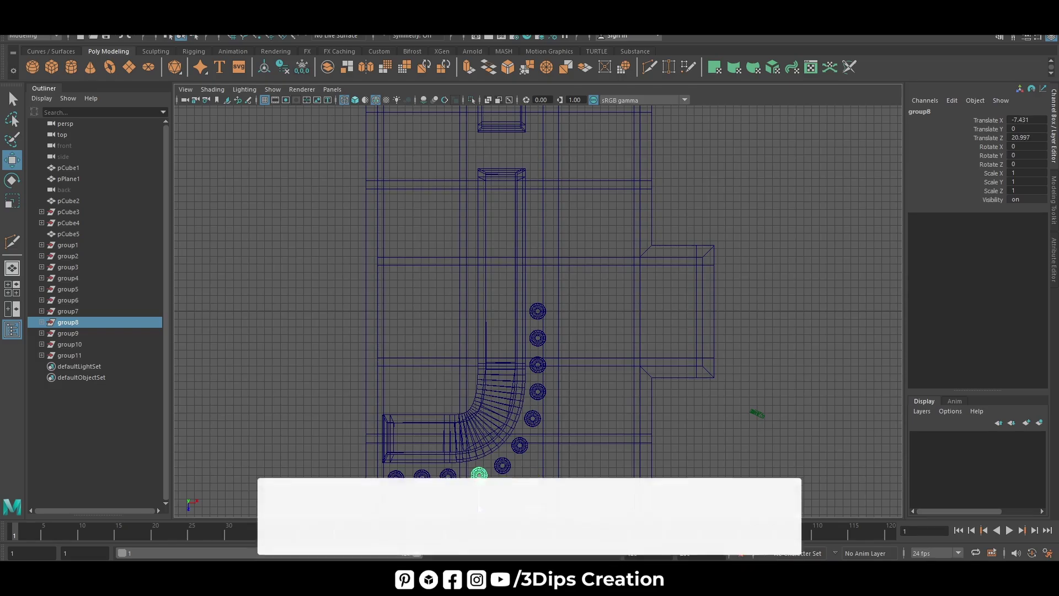
- Shift the end stool of the bottom row right, then select the first straight-run stool
key(Right)
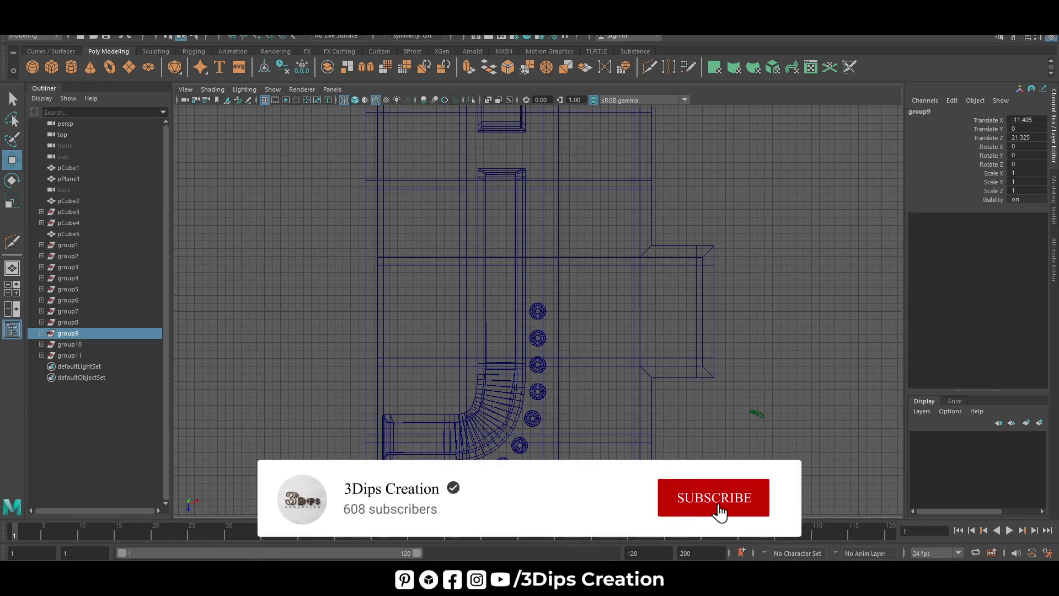
click(70, 343)
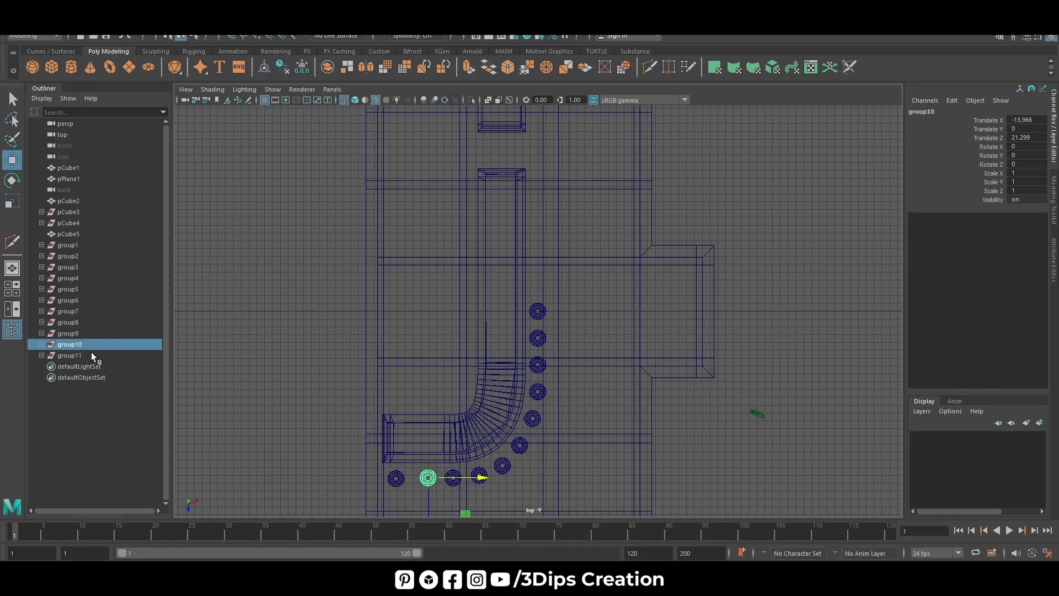
click(70, 355)
drag(447, 478, 455, 483)
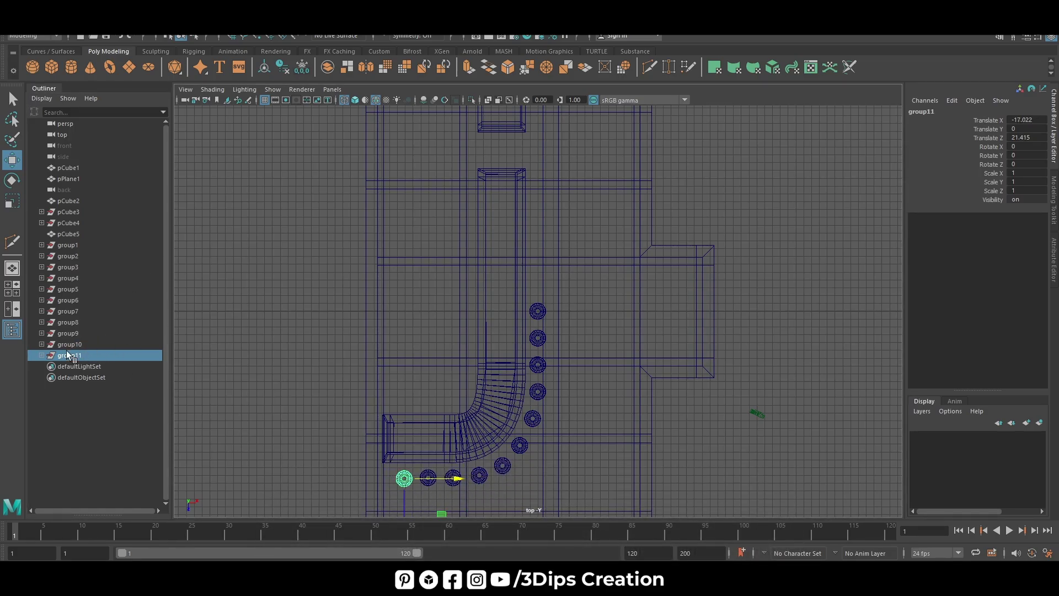
shift+click(69, 333)
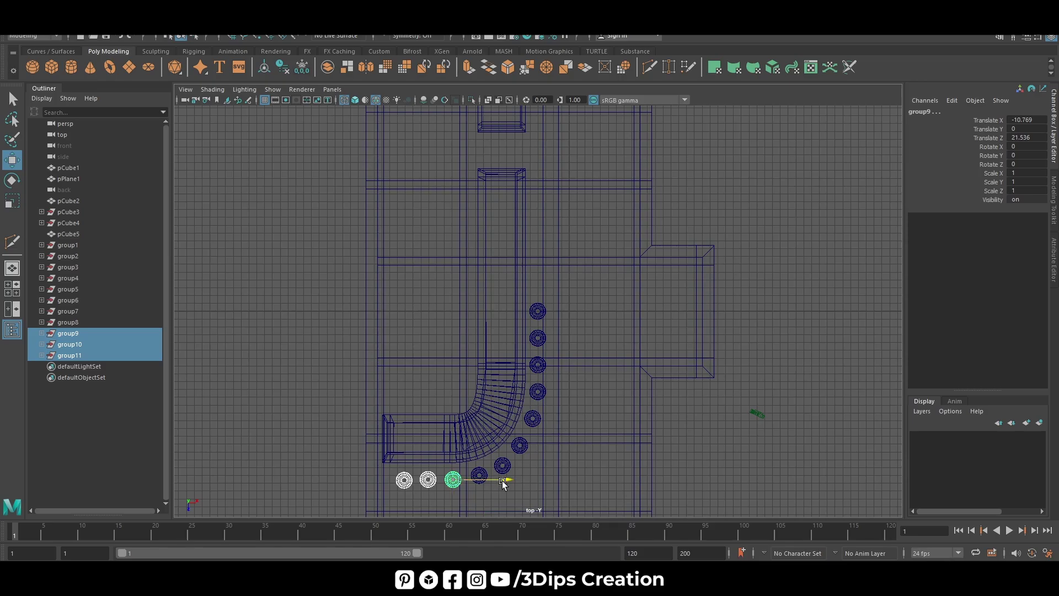
click(77, 245)
- Stack evenly spaced stool copies up the counter's straight edge with Shift+D
middle_drag(539, 369, 550, 344)
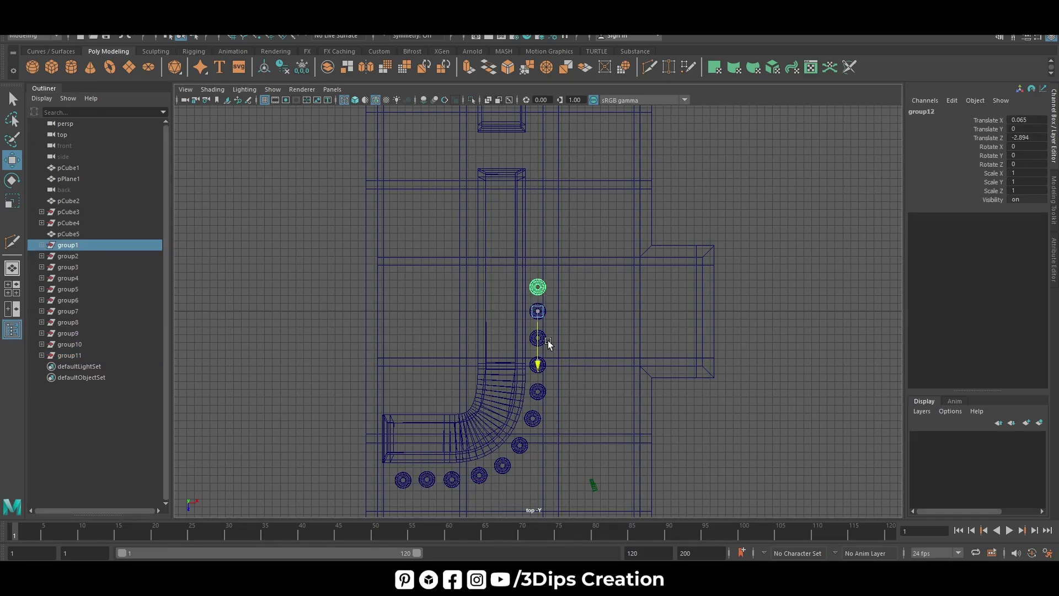
key(shift+d)
key(shift+d)
key(shift+d)
key(shift+d)
key(shift+d)
key(shift+d)
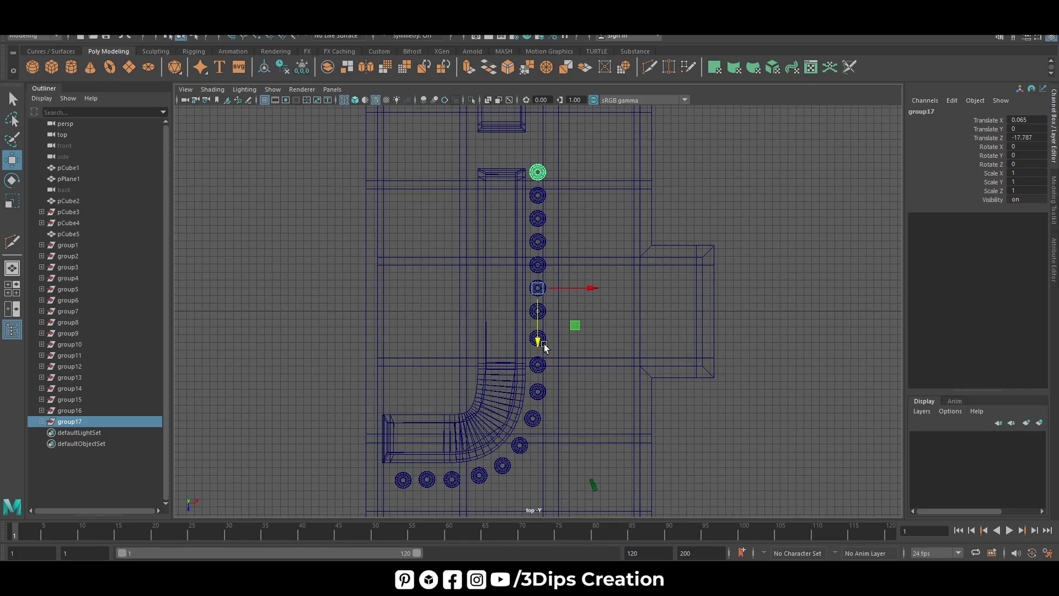
key(shift+d)
middle_drag(540, 339, 557, 312)
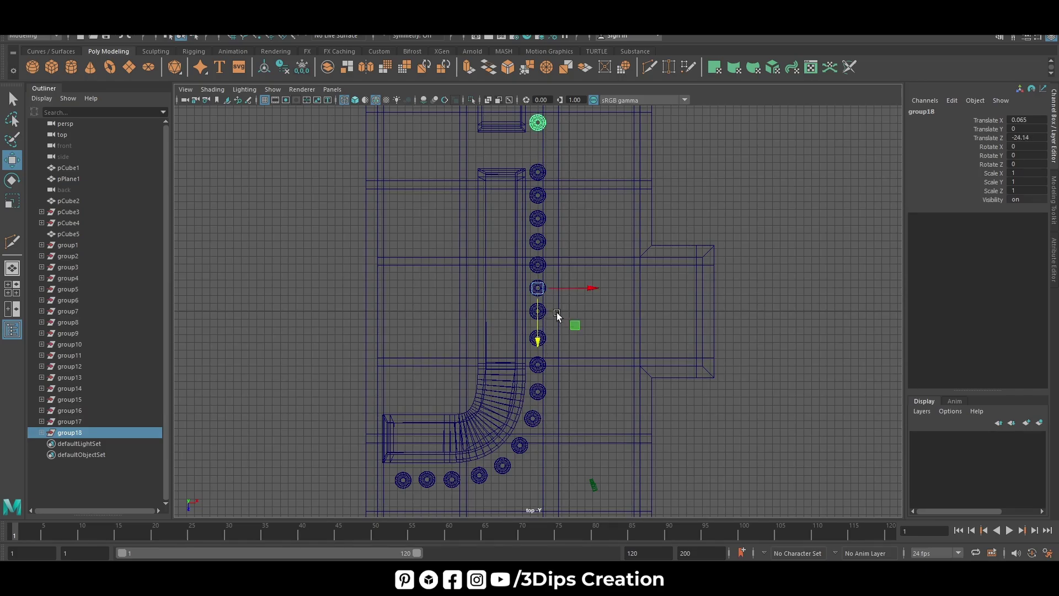
key(f)
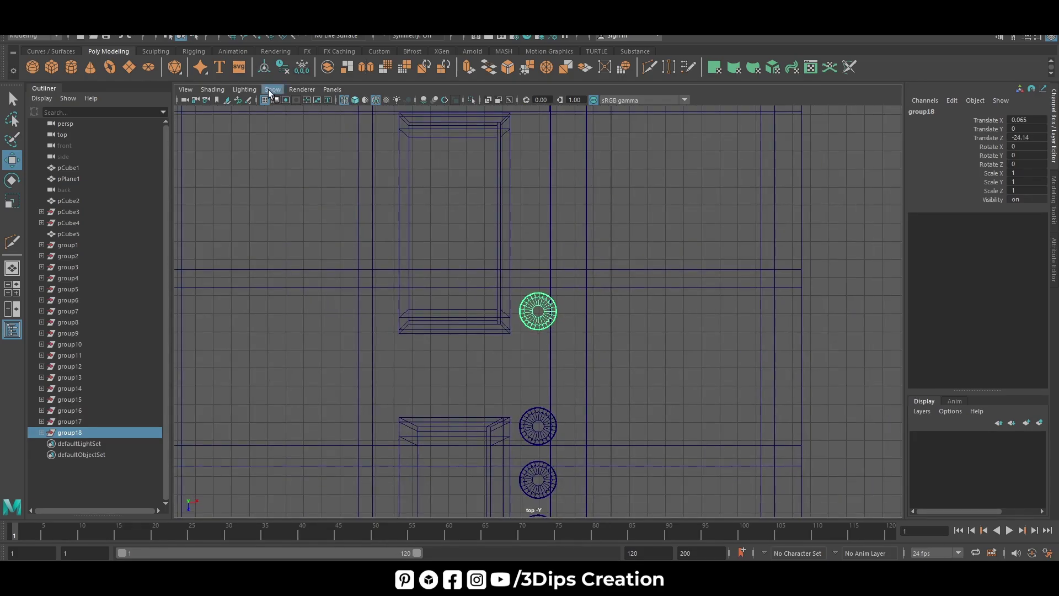
key(shift+d)
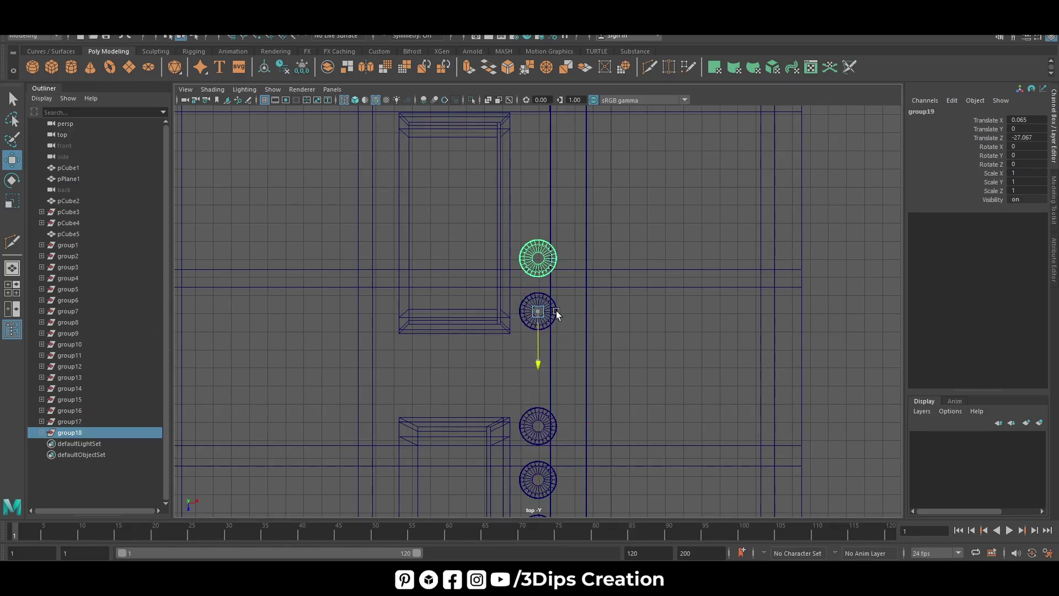
key(shift+d)
key(shift+d)
- Nudge the four newest stools along the edge, then select the middle run group8–group17
shift+click(70, 432)
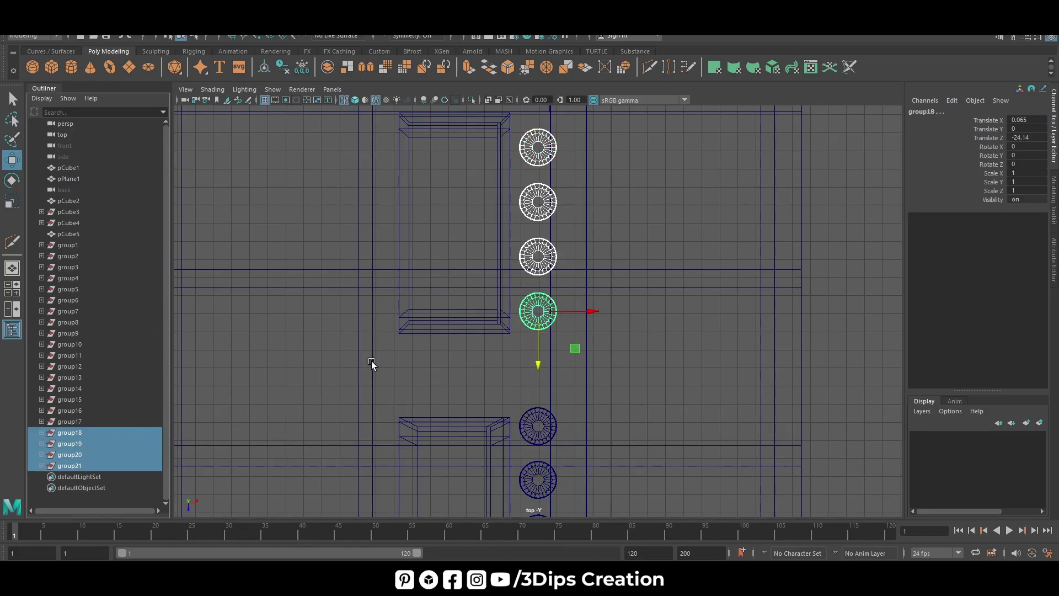
drag(542, 361, 541, 357)
scroll(549, 331, down, 2)
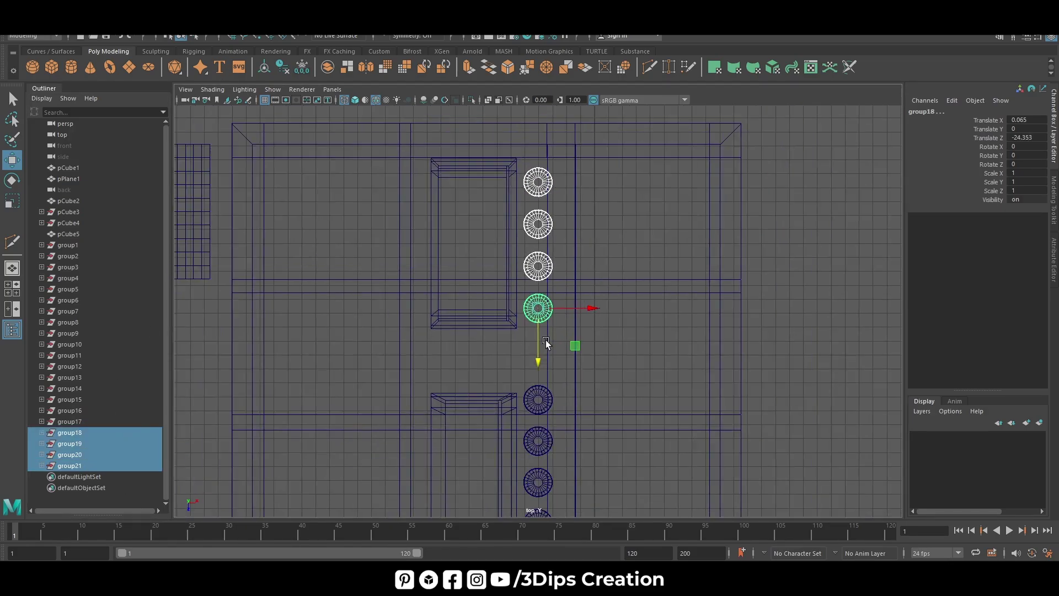
scroll(568, 369, down, 1)
scroll(573, 380, down, 2)
click(68, 421)
scroll(513, 474, down, 1)
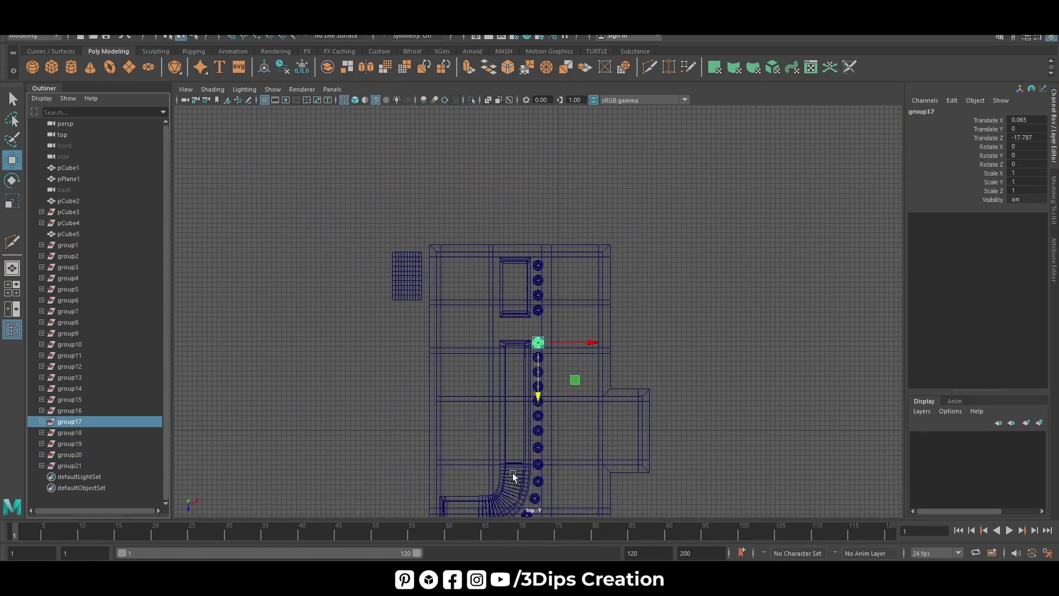
shift+click(71, 323)
- Select stools group12–group17 plus group1–group3 and shift them slightly down the edge
drag(71, 317, 74, 313)
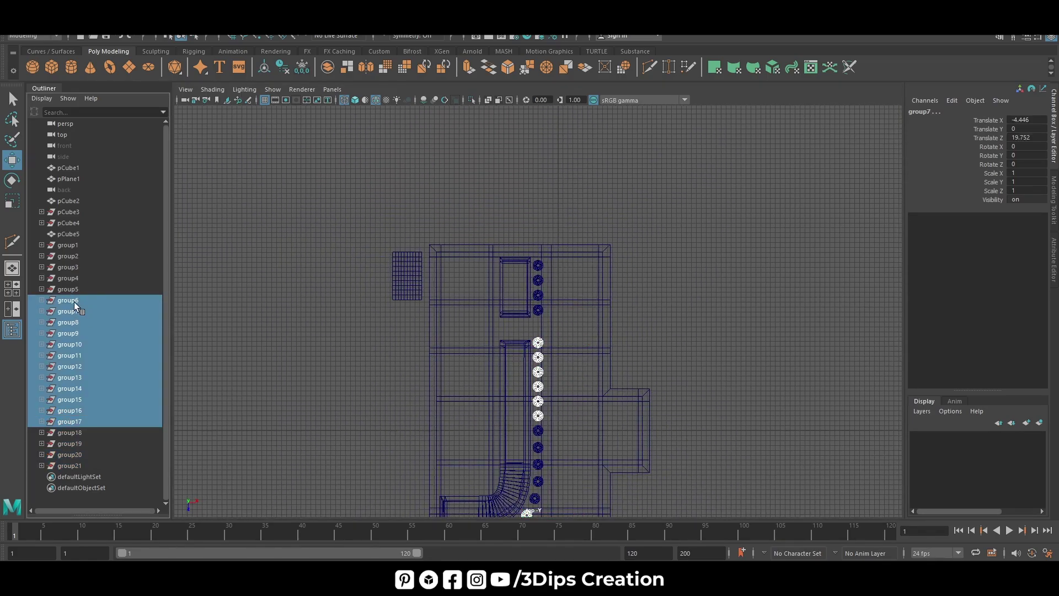
shift+click(75, 311)
scroll(579, 390, down, 1)
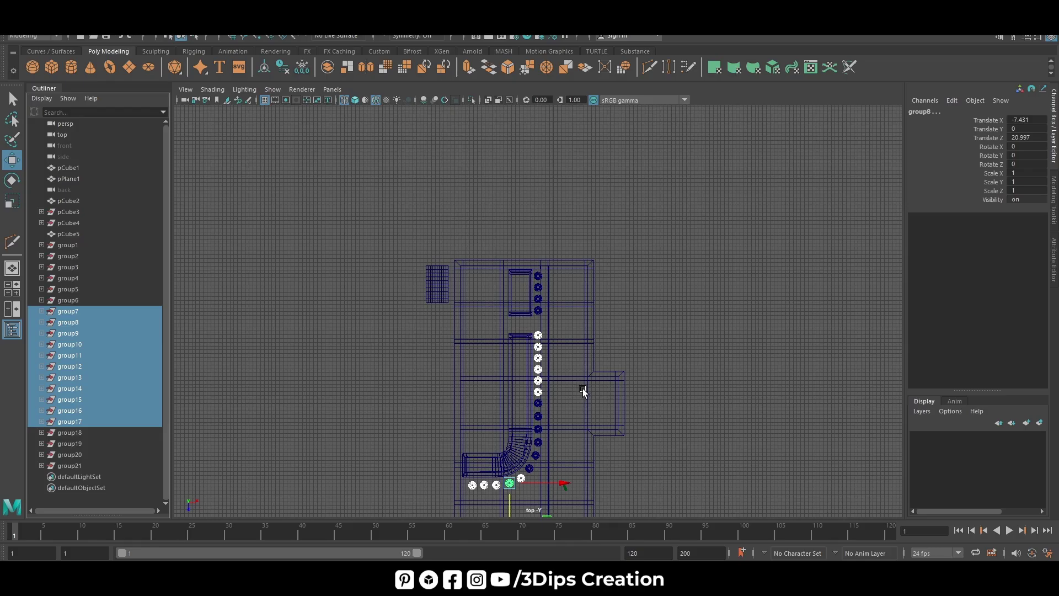
click(67, 424)
shift+click(69, 364)
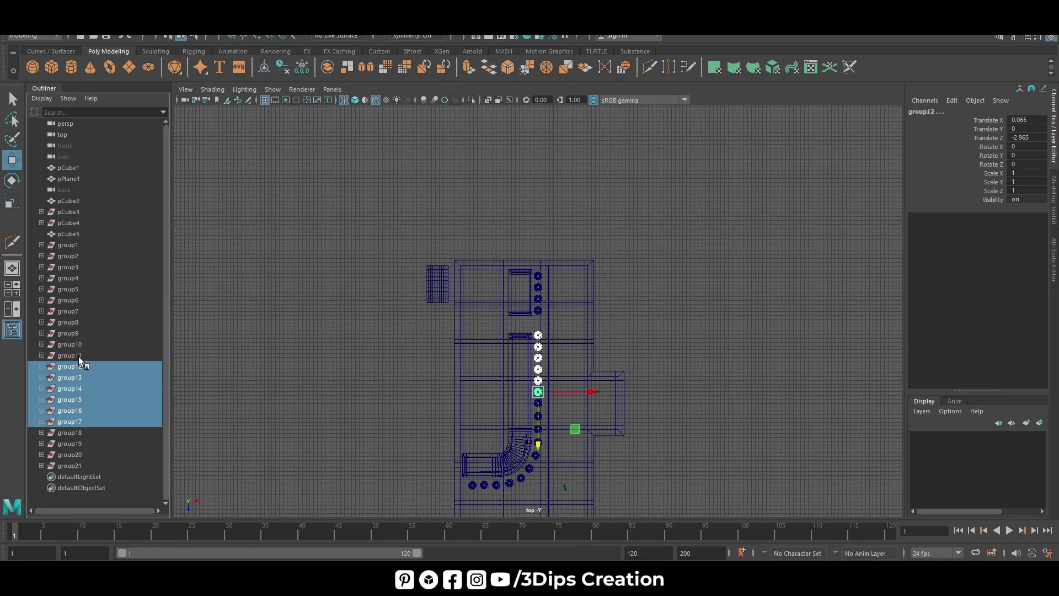
ctrl+click(76, 247)
ctrl+click(74, 257)
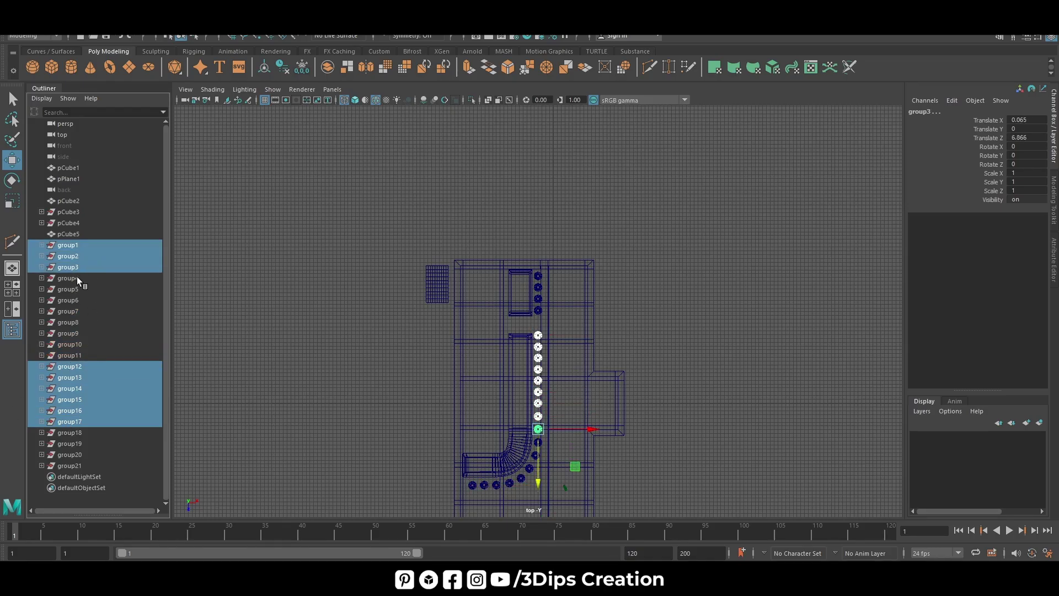
scroll(654, 419, up, 4)
scroll(662, 331, down, 2)
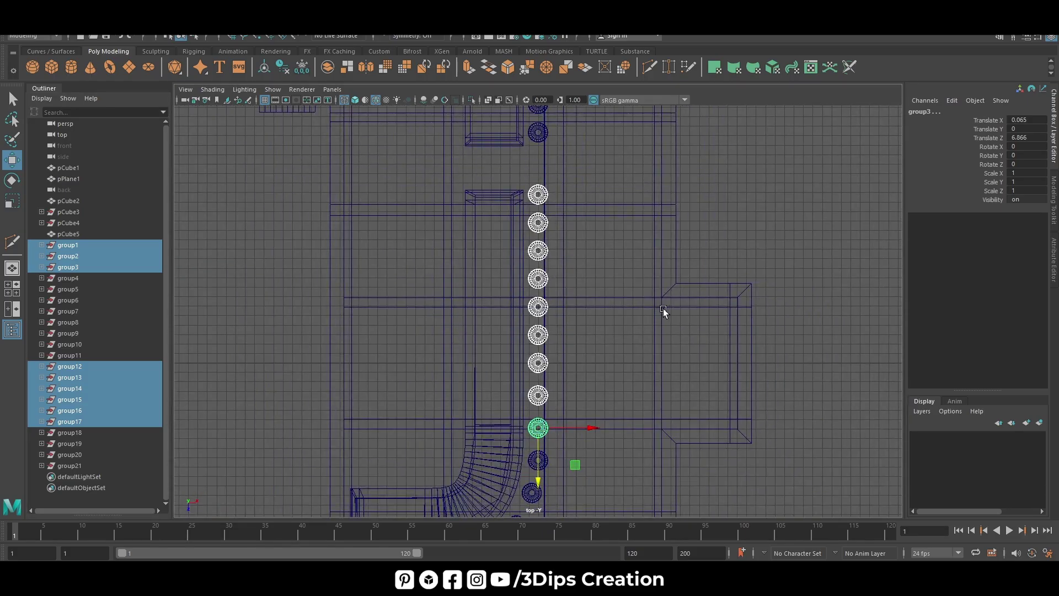
scroll(609, 336, down, 2)
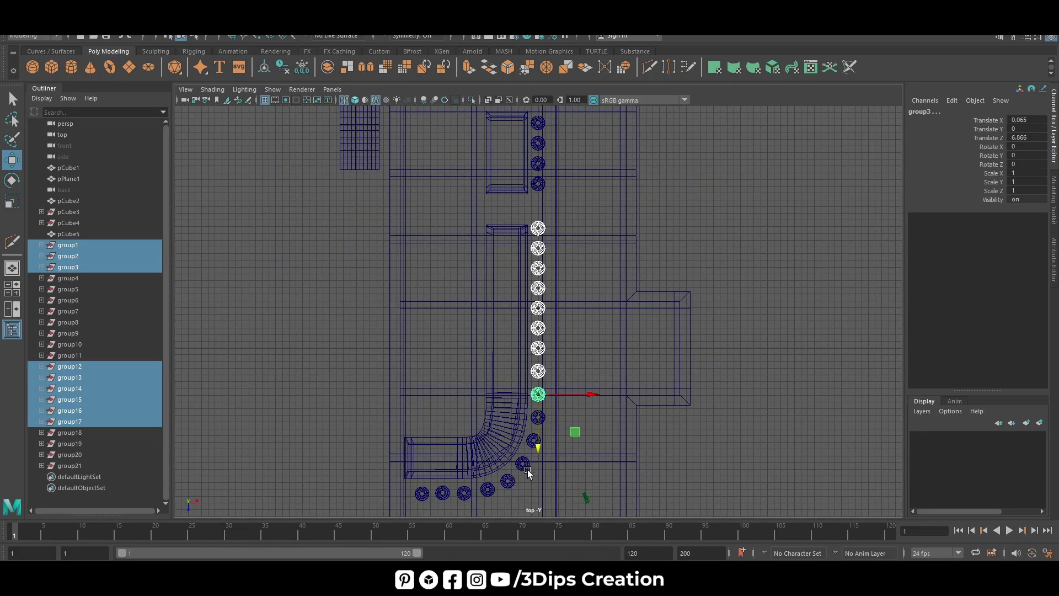
drag(538, 448, 537, 455)
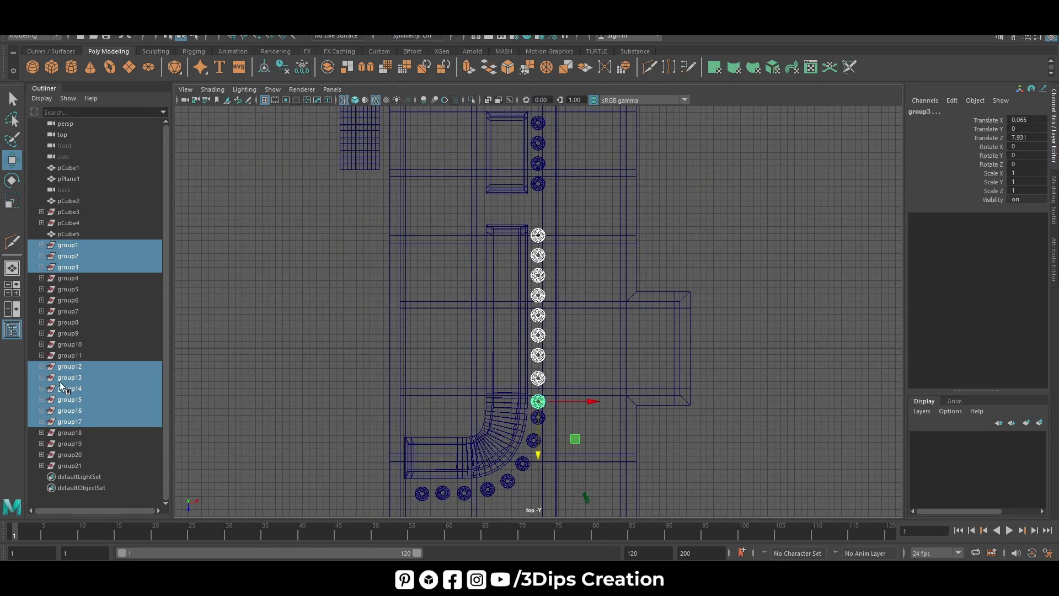
- Move the group4 and group5 stools down to even the gaps
click(82, 277)
drag(538, 470, 540, 476)
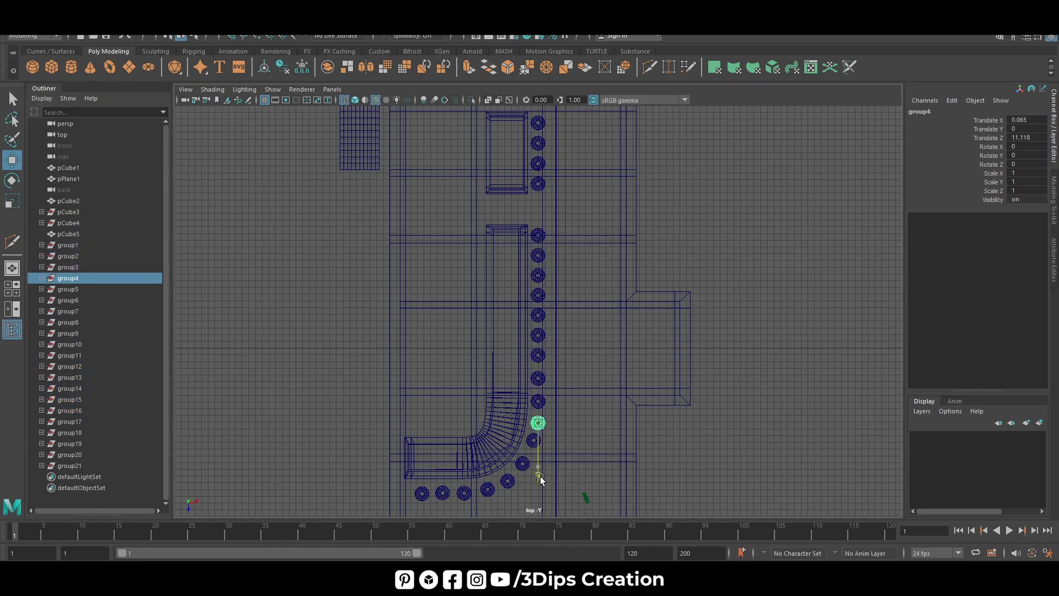
click(68, 267)
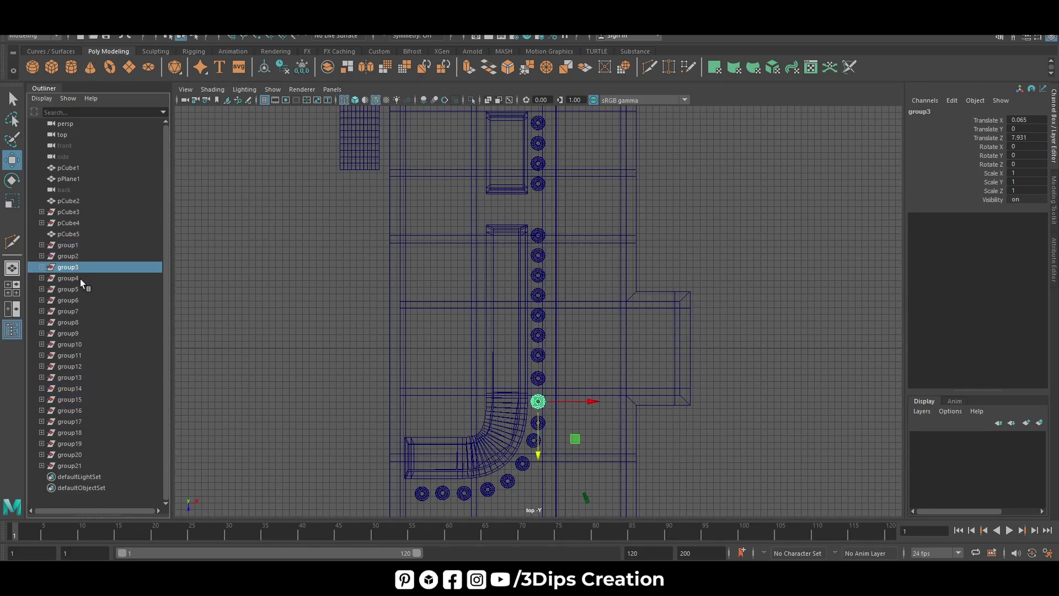
click(81, 288)
drag(532, 494, 525, 499)
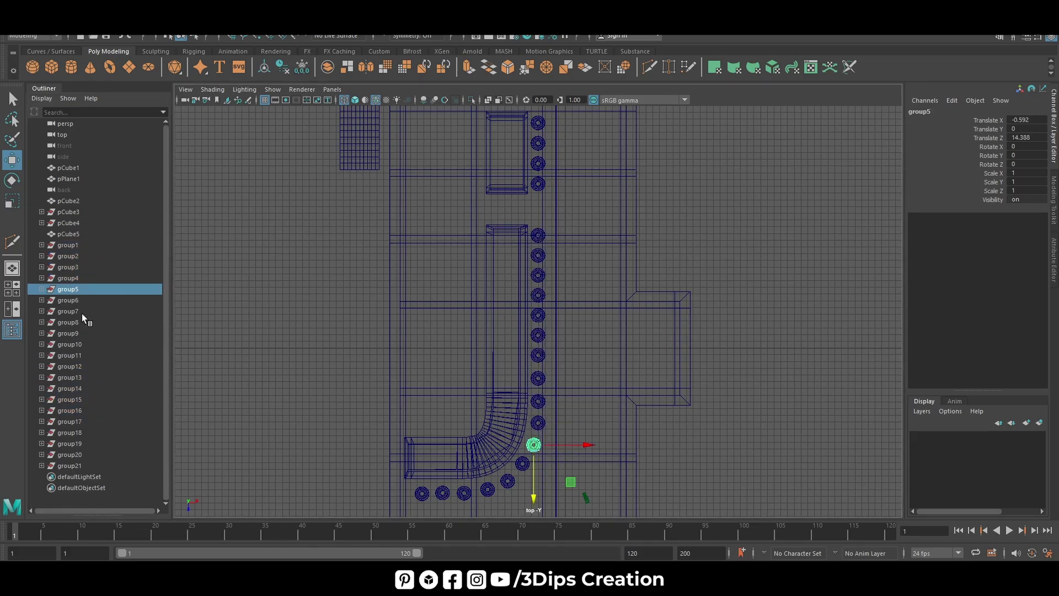
- Shift group7 left and down and slide group8 left to even spacing around the curve
click(77, 300)
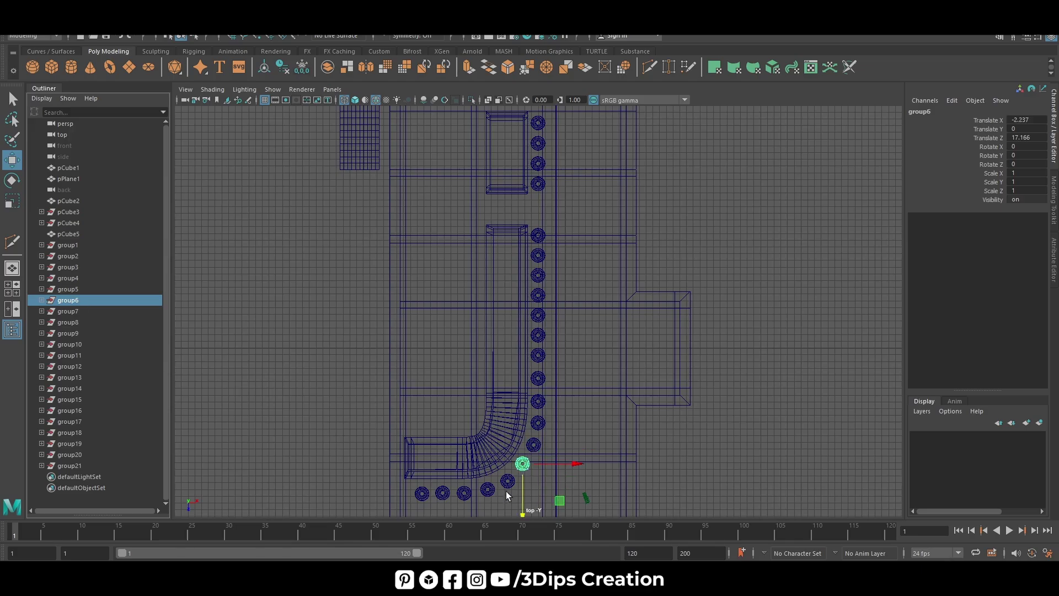
click(67, 312)
drag(555, 482, 552, 483)
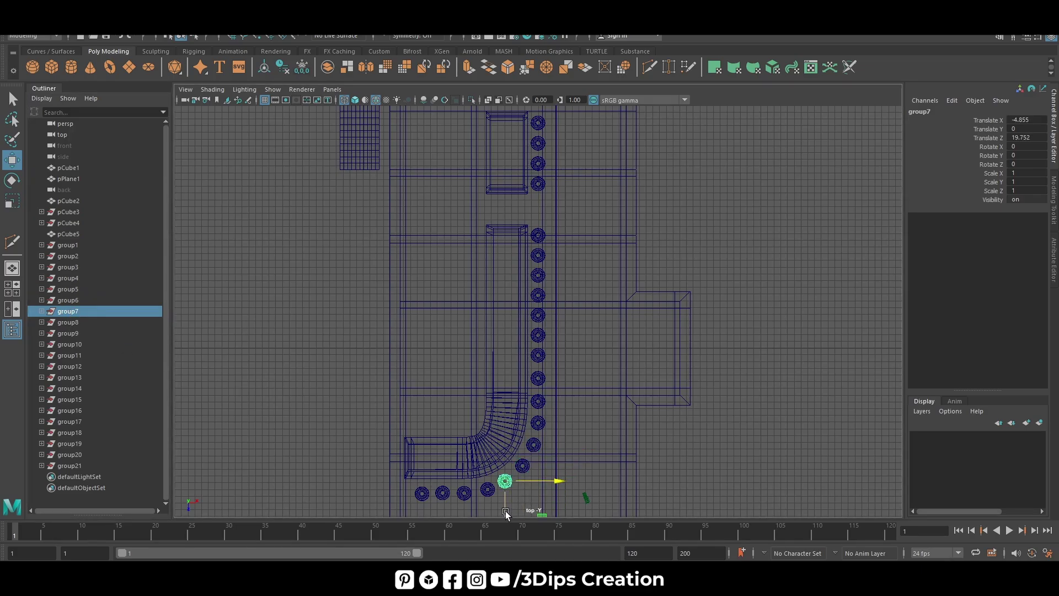
drag(505, 513, 505, 514)
click(67, 323)
drag(540, 490, 536, 491)
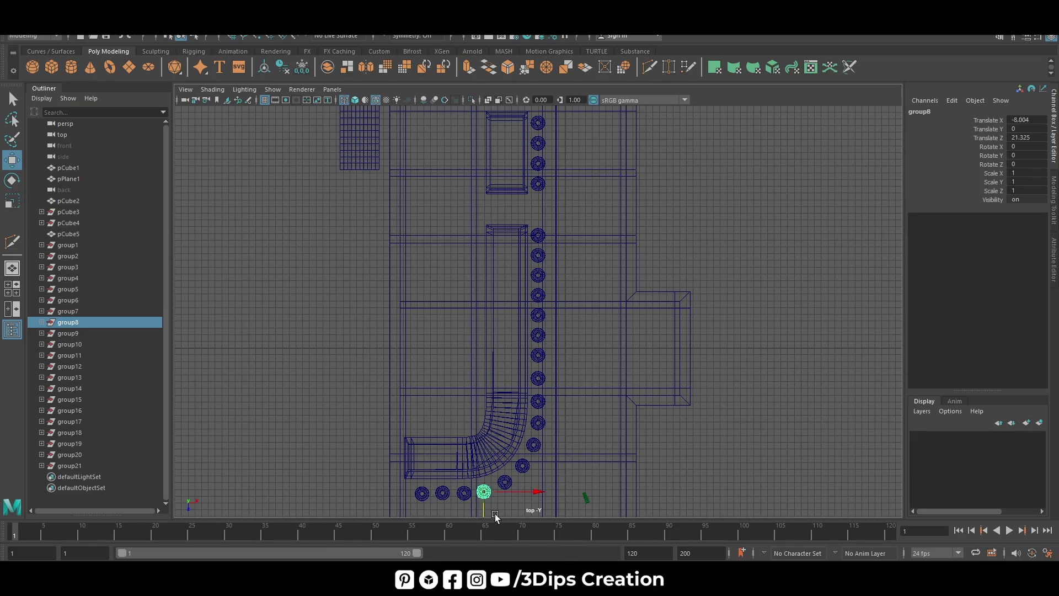
drag(75, 334, 77, 356)
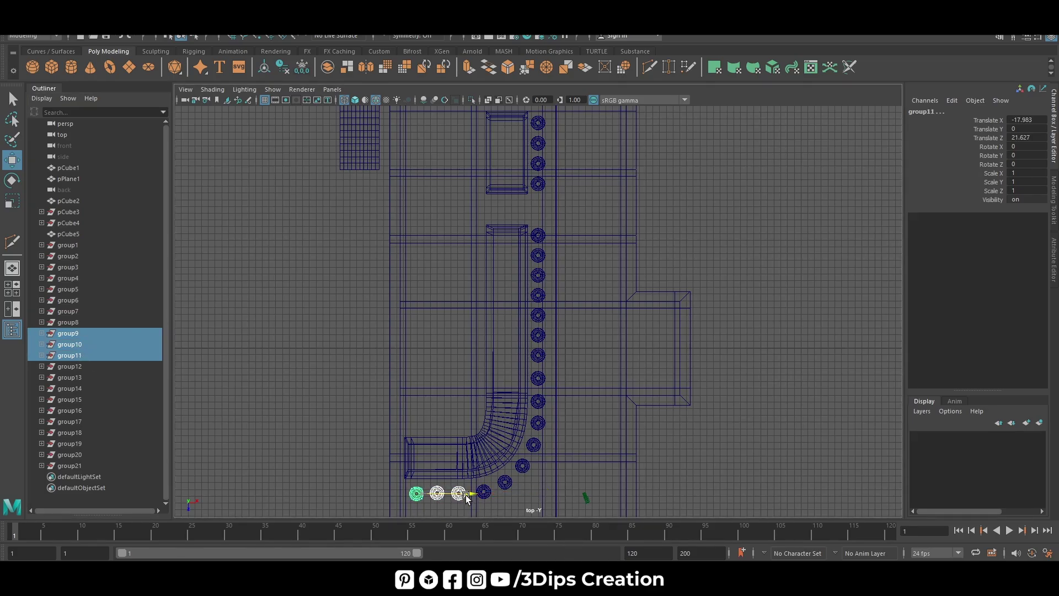
click(608, 447)
- Clear the selection and orbit the perspective view to see the counter and stools at an angle
key(space)
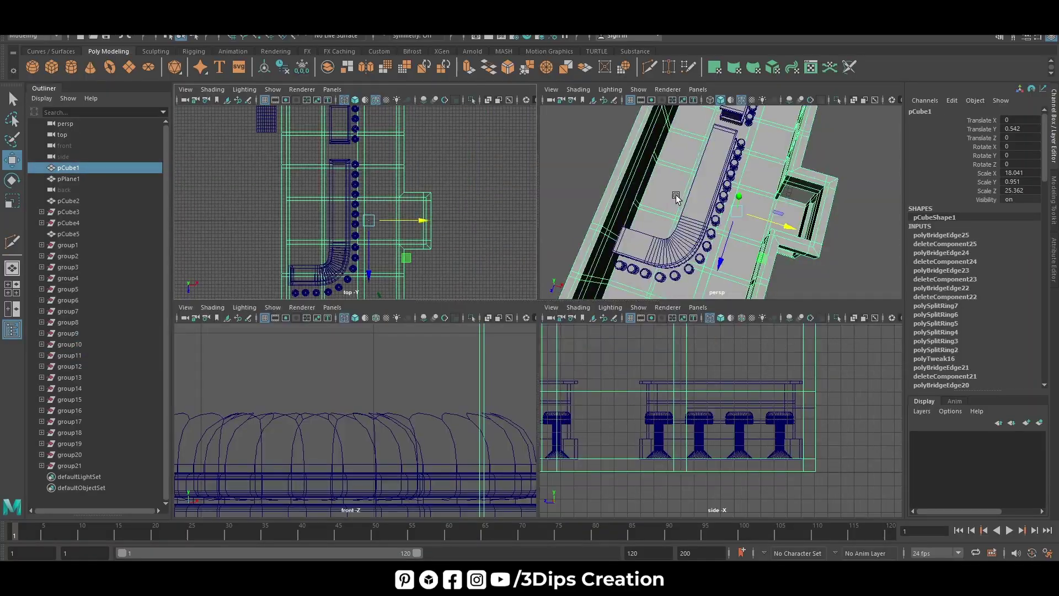
key(space)
click(787, 189)
mouse_move(787, 189)
alt+mouse_down()
mouse_move(756, 300)
mouse_move(761, 271)
mouse_move(597, 319)
mouse_move(744, 288)
mouse_move(723, 279)
mouse_move(544, 359)
mouse_move(449, 314)
mouse_move(448, 300)
mouse_move(596, 338)
mouse_move(533, 380)
alt+mouse_up()
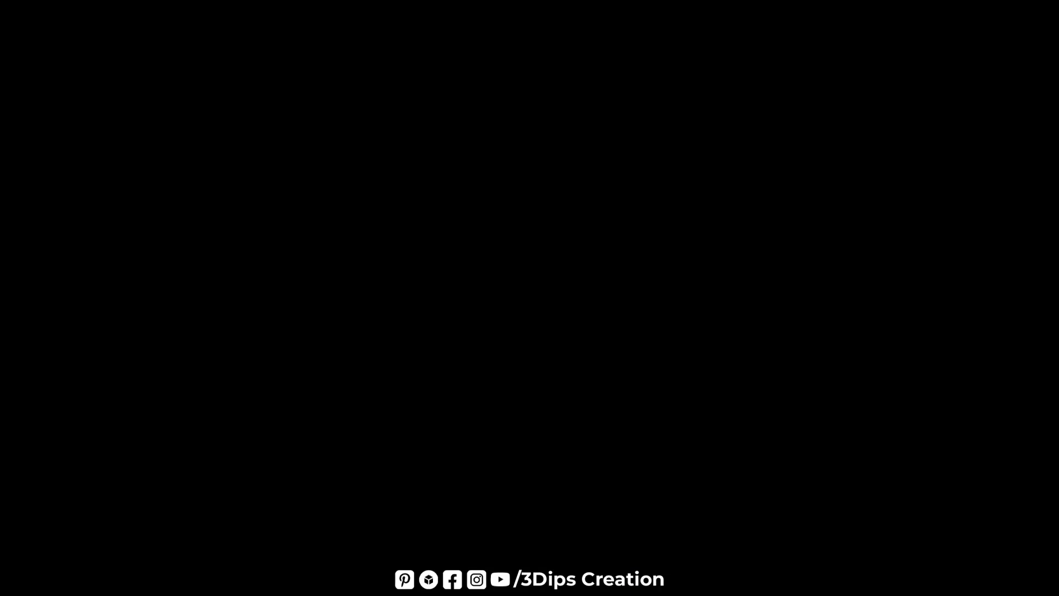